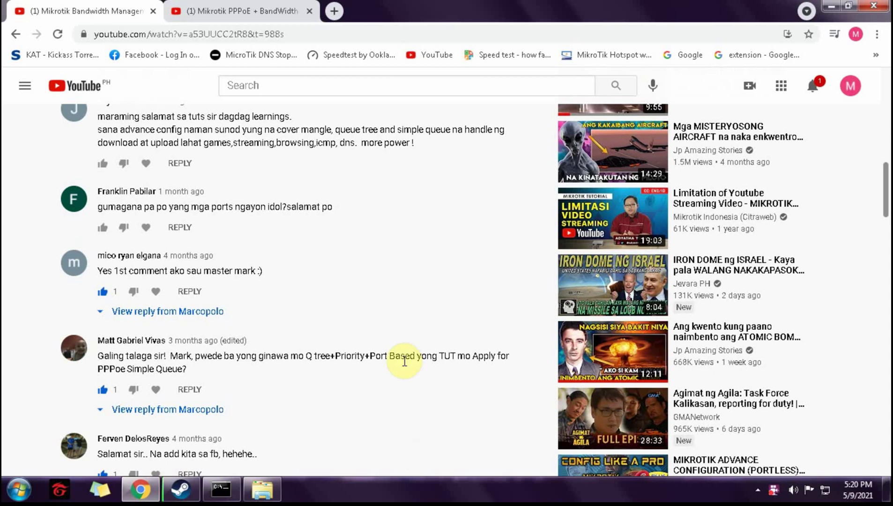
pyautogui.click(223, 11)
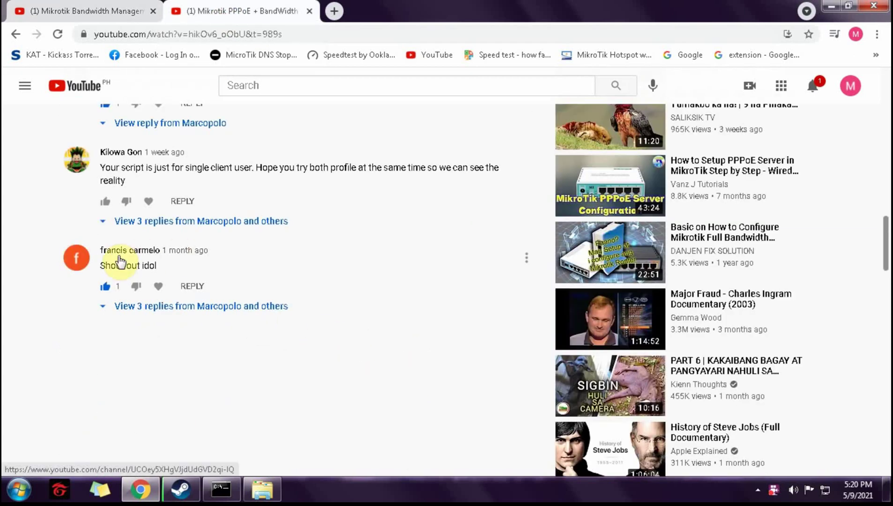
pyautogui.click(89, 12)
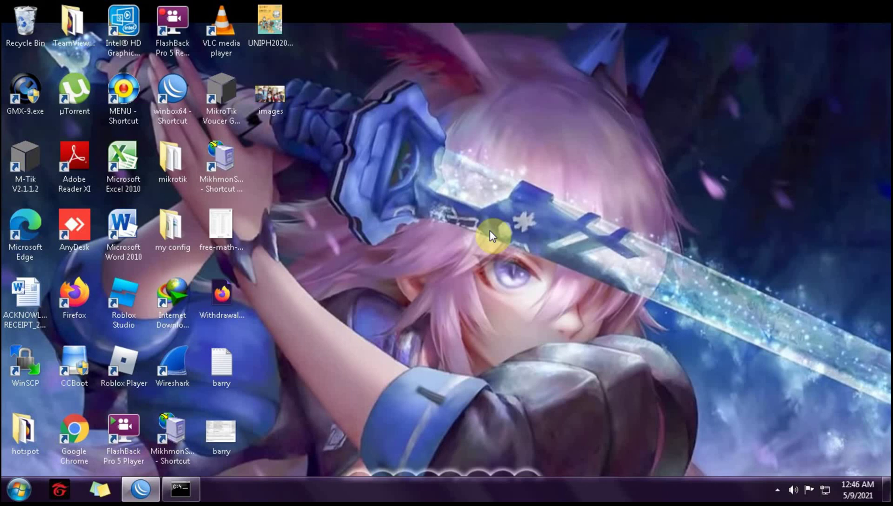
# Switch to WinBox and review the DHCP client entries for ether1 and ether2 and the ICMP drop rule for 8.8.8.8
pyautogui.click(141, 489)
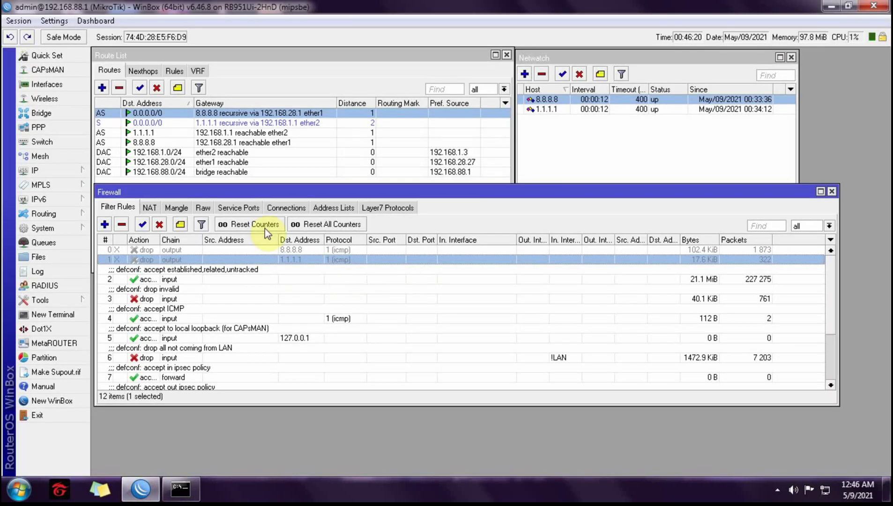
pyautogui.click(52, 171)
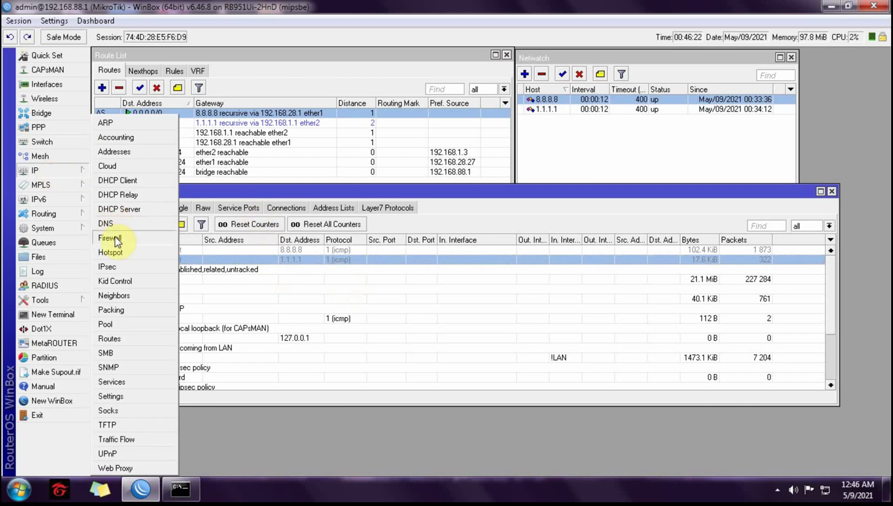
pyautogui.click(117, 181)
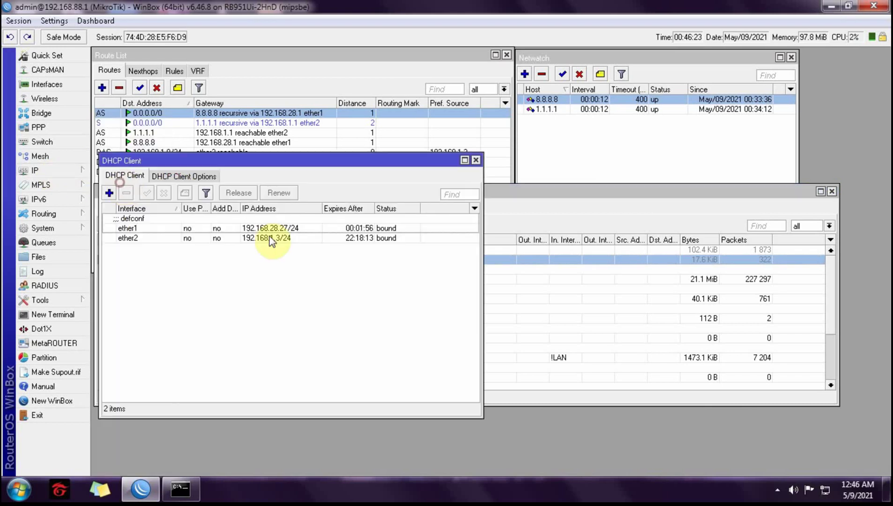
pyautogui.click(155, 227)
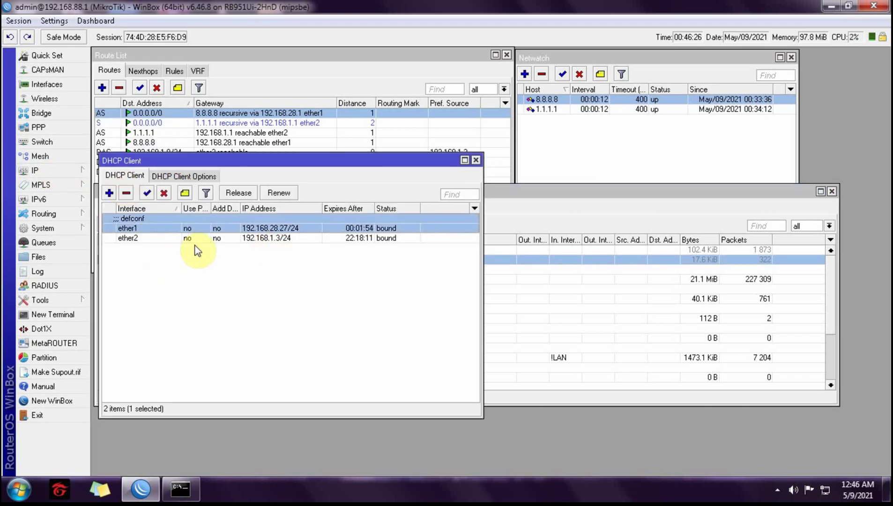
pyautogui.click(133, 240)
pyautogui.moveTo(219, 165); pyautogui.dragTo(350, 157)
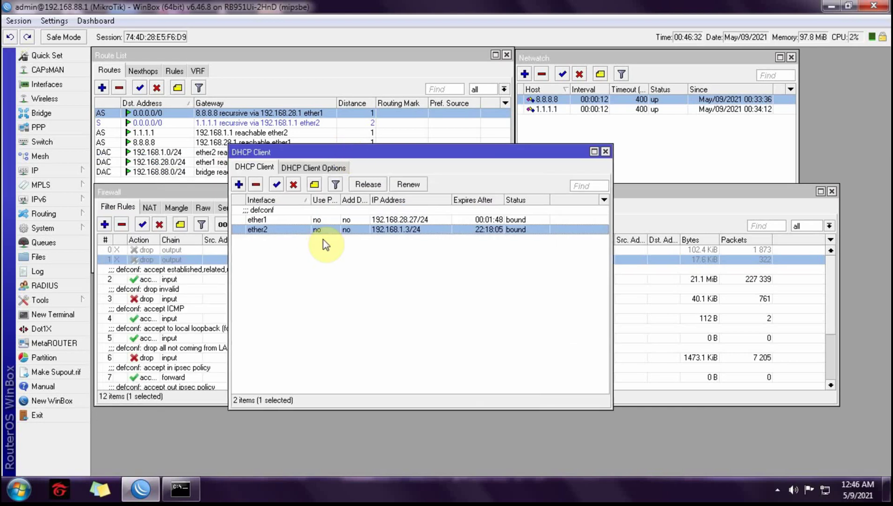
pyautogui.click(605, 152)
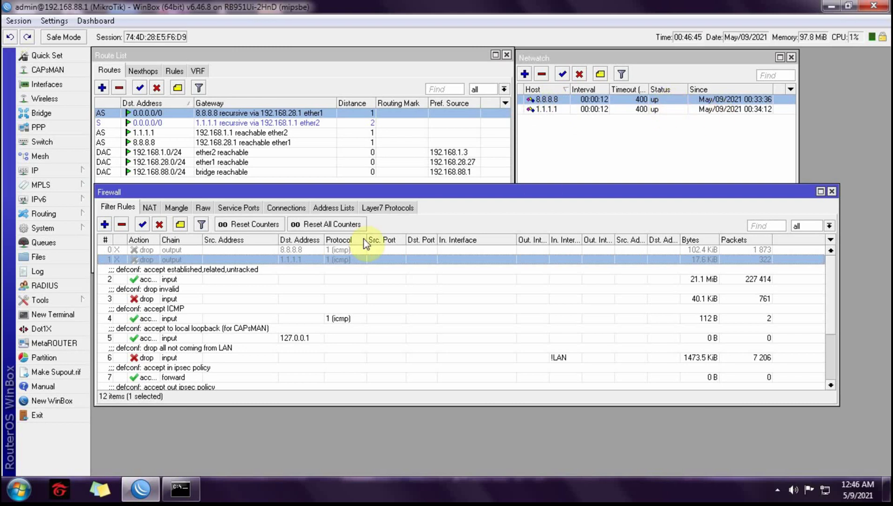
pyautogui.click(186, 251)
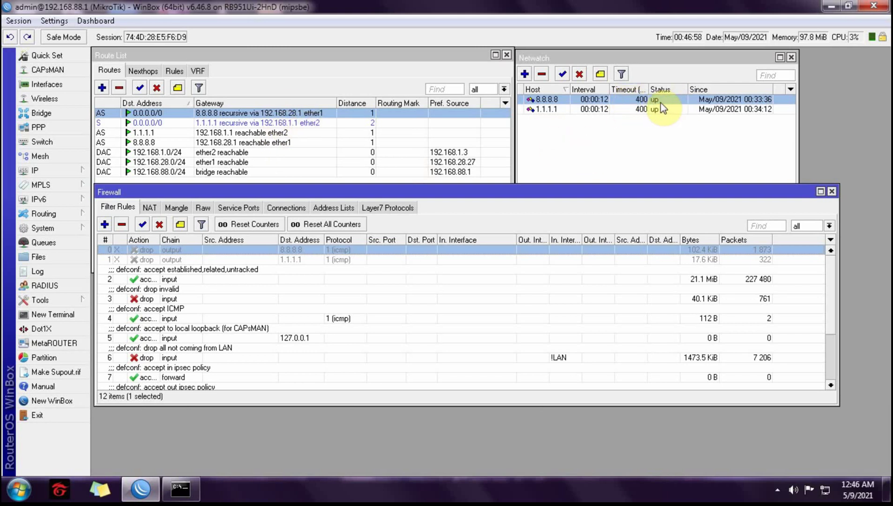
# Add the comment "isp1" to the Netwatch host 8.8.8.8
pyautogui.doubleClick(548, 101)
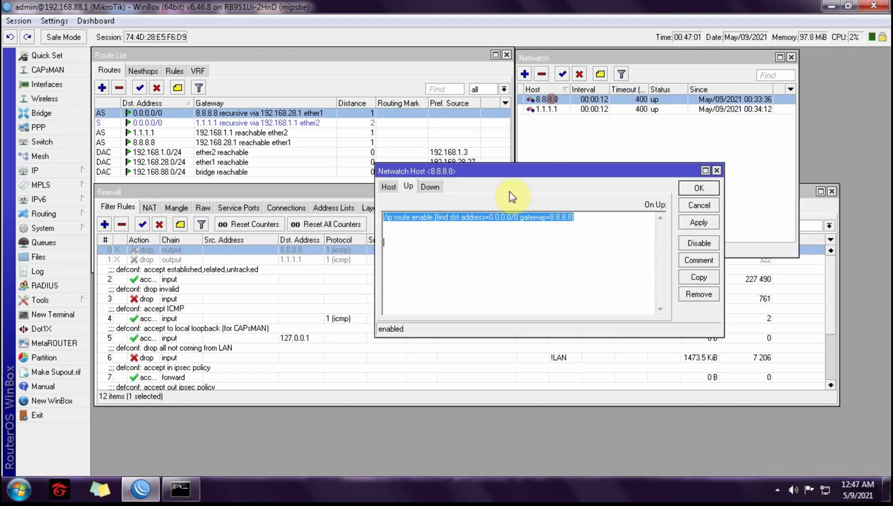
pyautogui.click(700, 262)
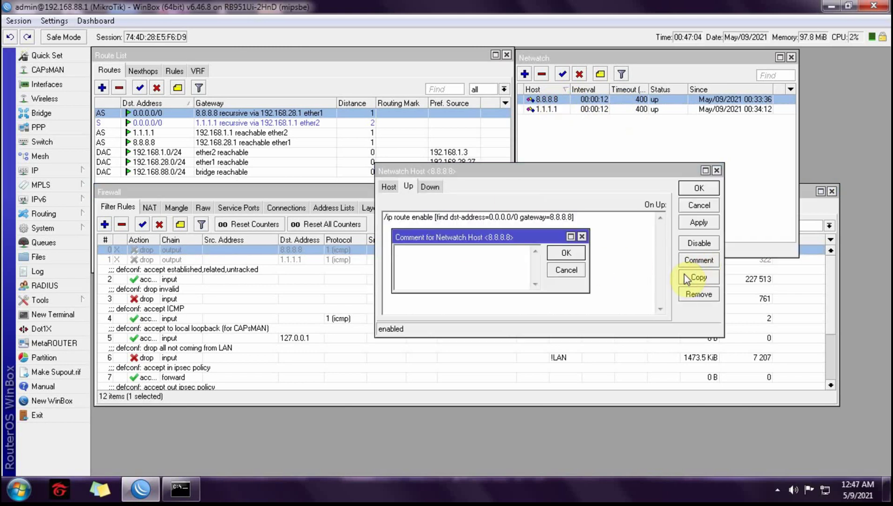
pyautogui.write('isp1')
pyautogui.click(566, 253)
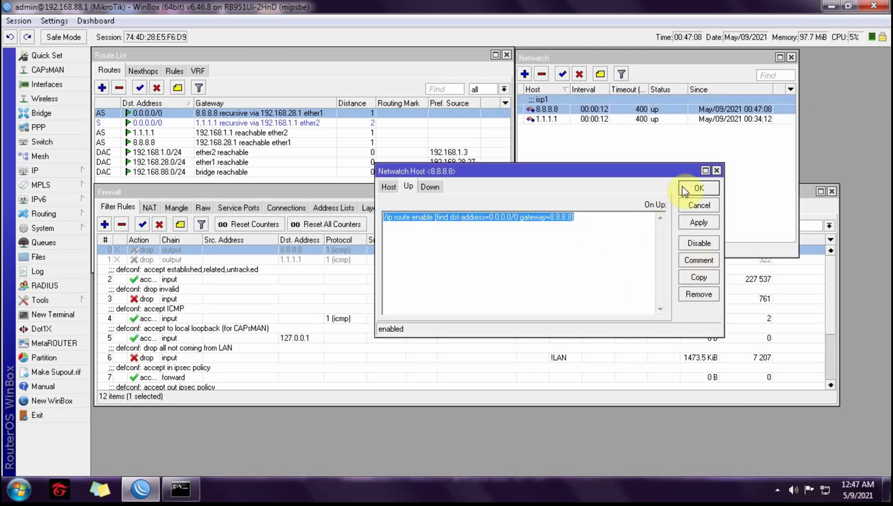
pyautogui.click(699, 188)
# Add the comment "isp2" to the Netwatch host 1.1.1.1
pyautogui.doubleClick(544, 120)
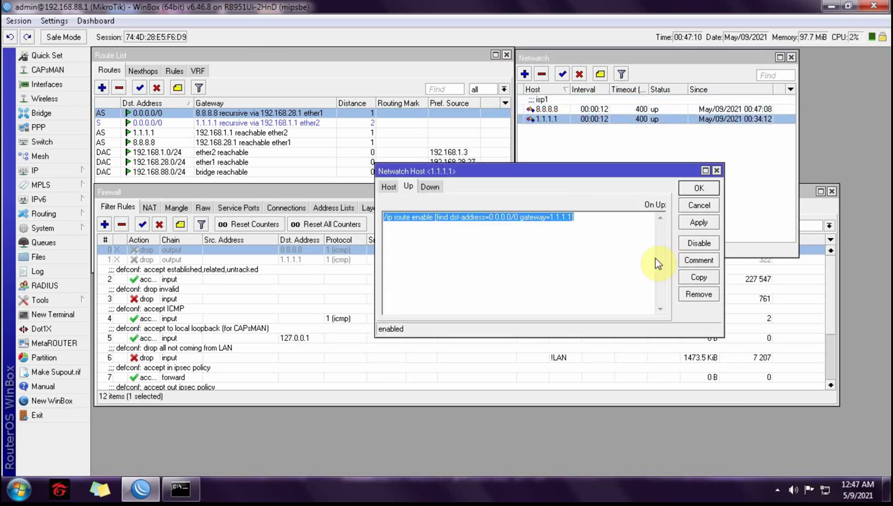
pyautogui.click(388, 186)
pyautogui.click(699, 260)
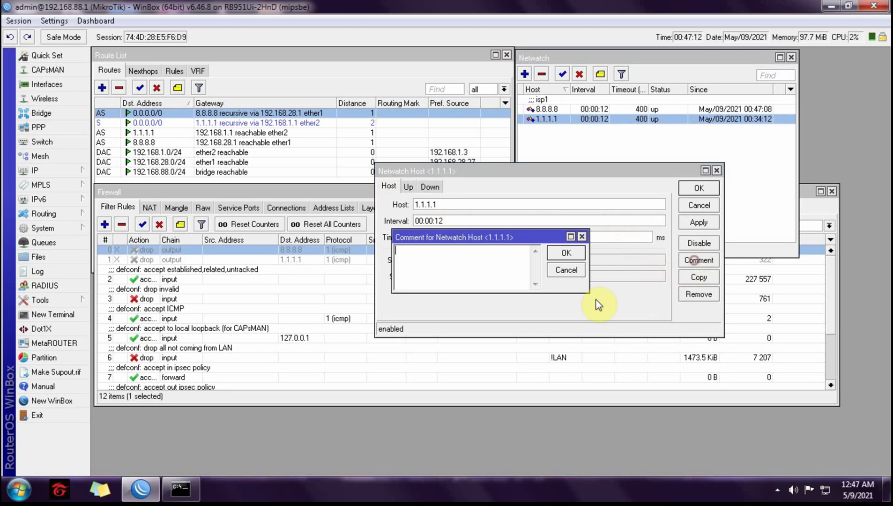
pyautogui.write('isp2')
pyautogui.click(566, 252)
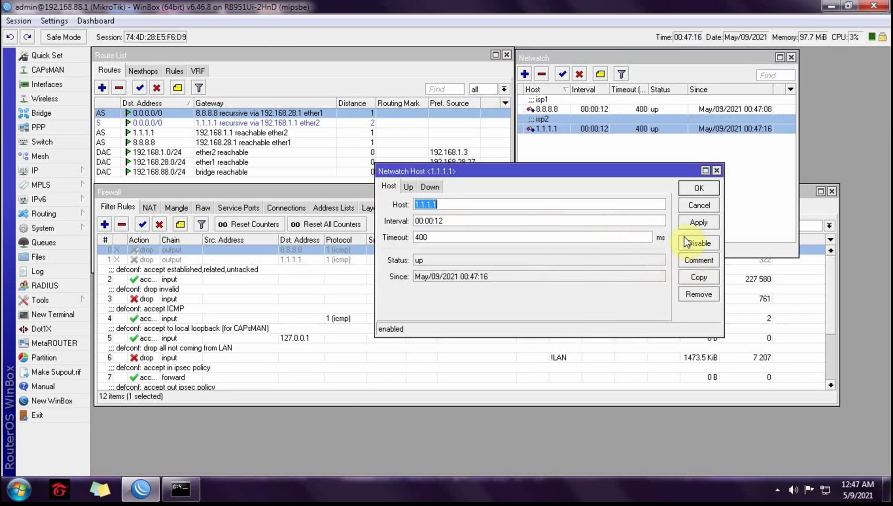
pyautogui.click(698, 189)
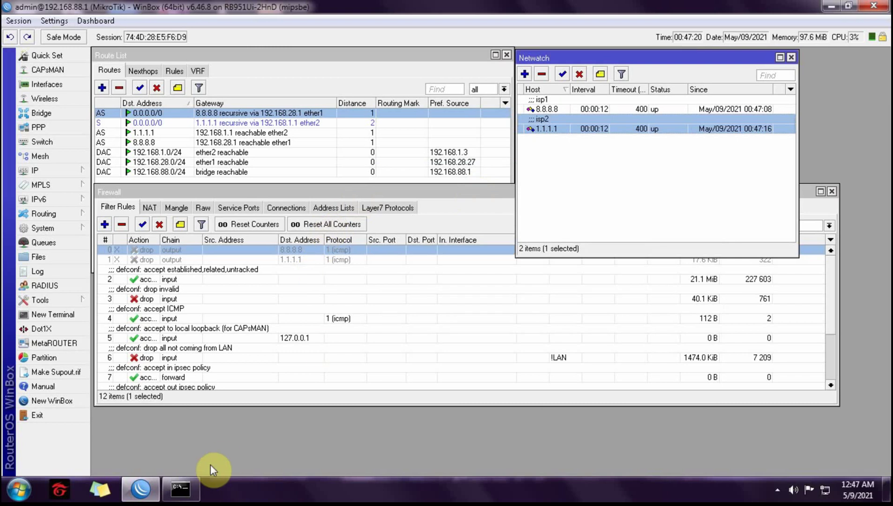
pyautogui.click(184, 490)
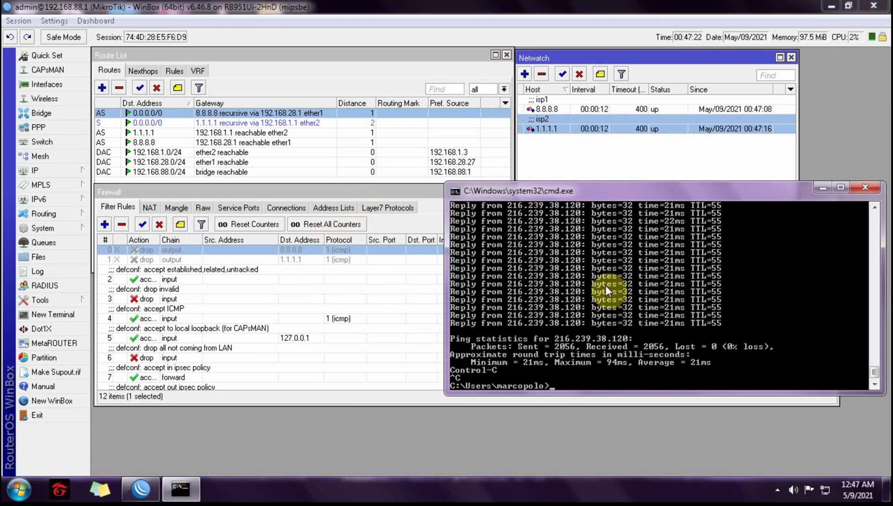
pyautogui.write('ping www.google.com -t')
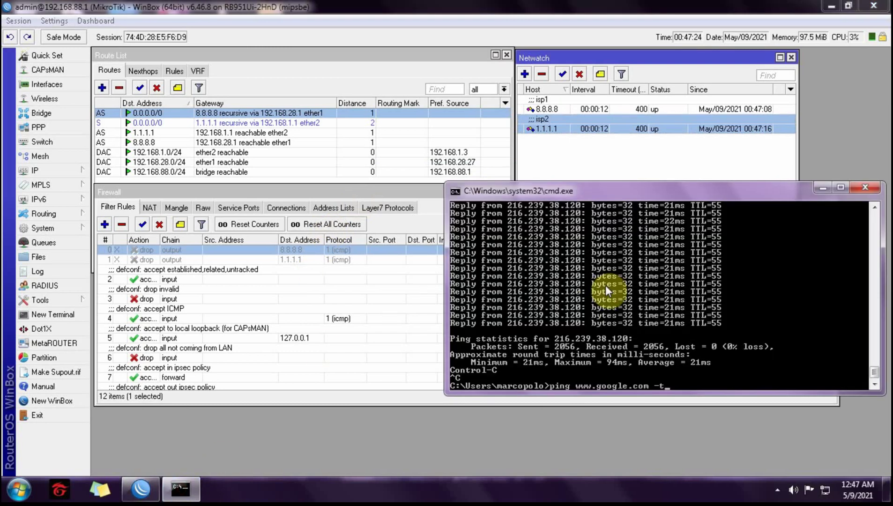
pyautogui.press('Return')
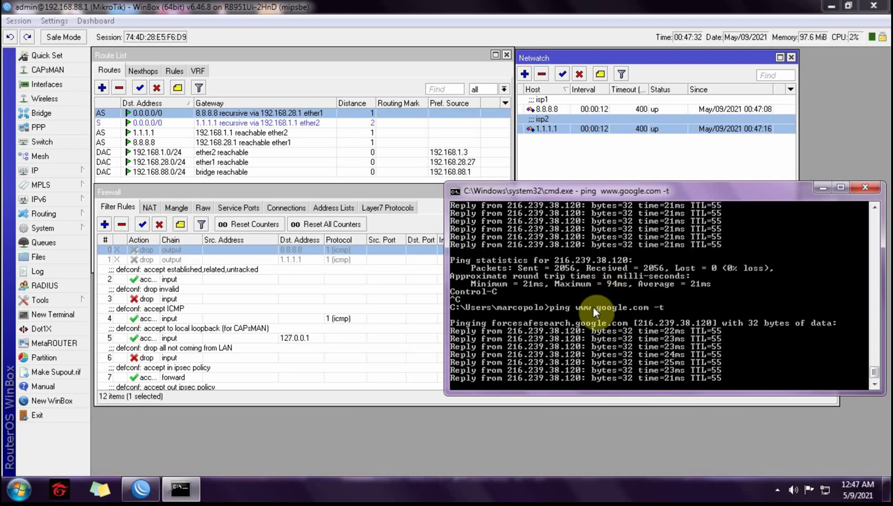
# Examine the two default routes and the 8.8.8.8 and 1.1.1.1 host routes in WinBox, plus the firewall filter rules
pyautogui.click(305, 123)
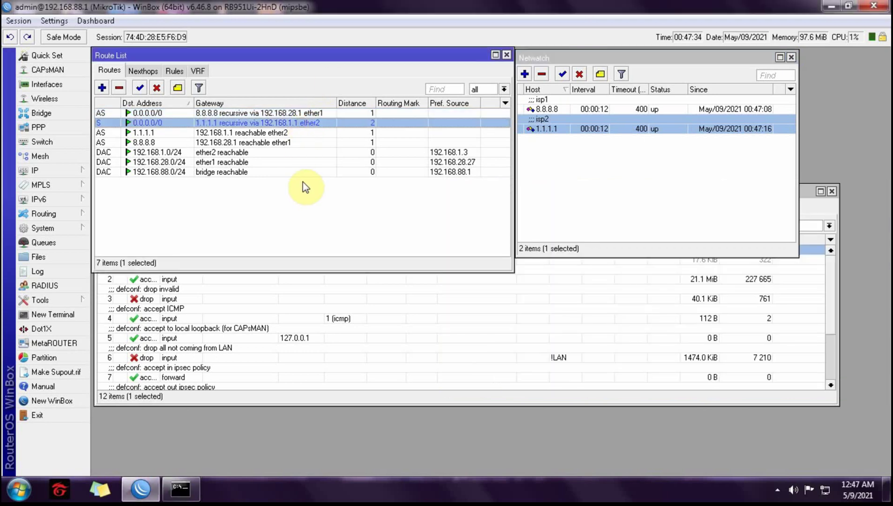
pyautogui.click(247, 114)
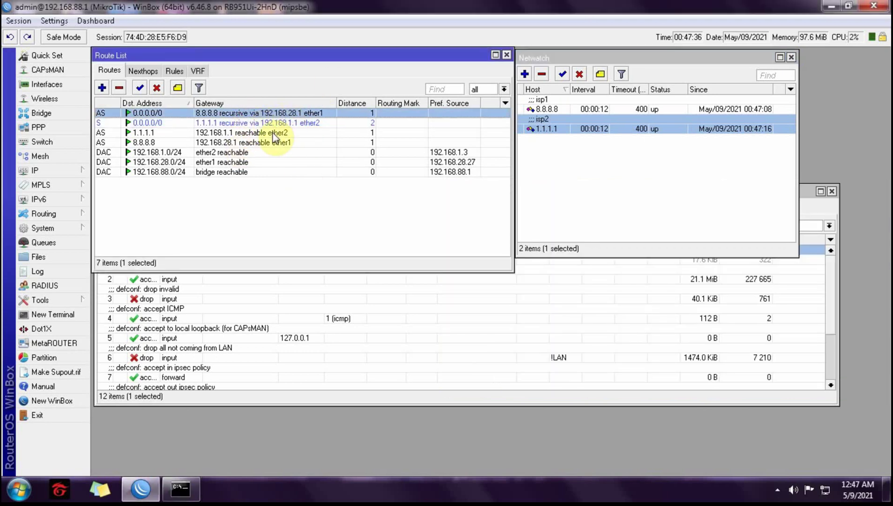
pyautogui.click(252, 143)
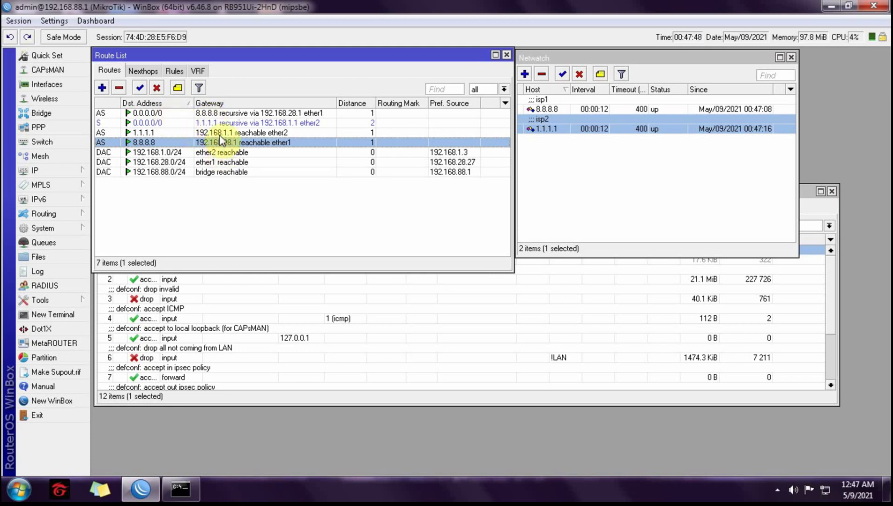
pyautogui.click(158, 133)
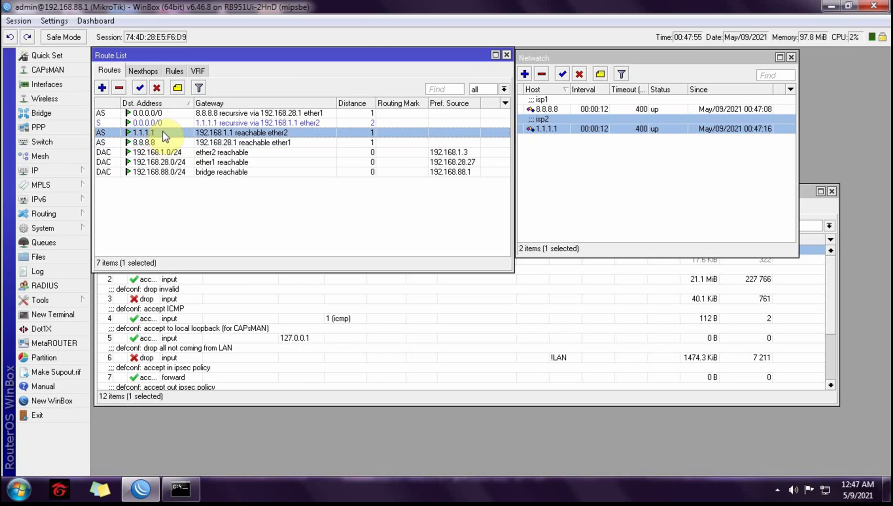
pyautogui.click(213, 124)
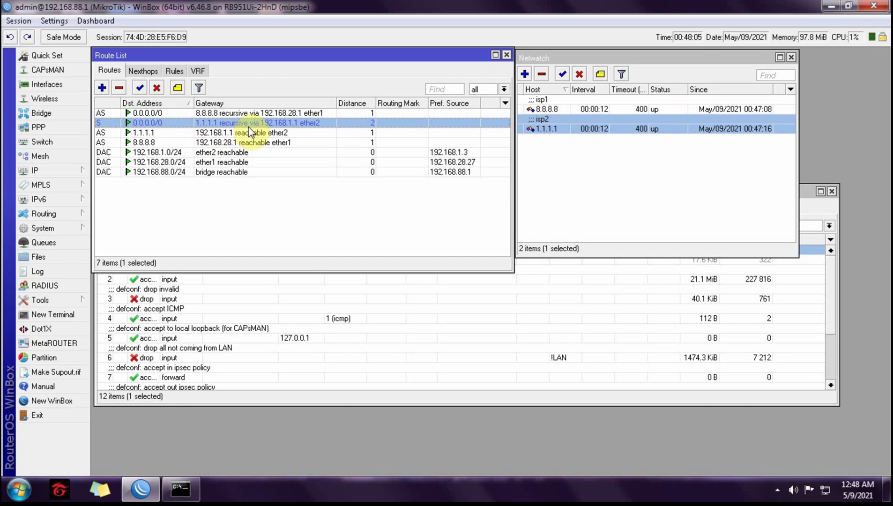
pyautogui.click(408, 315)
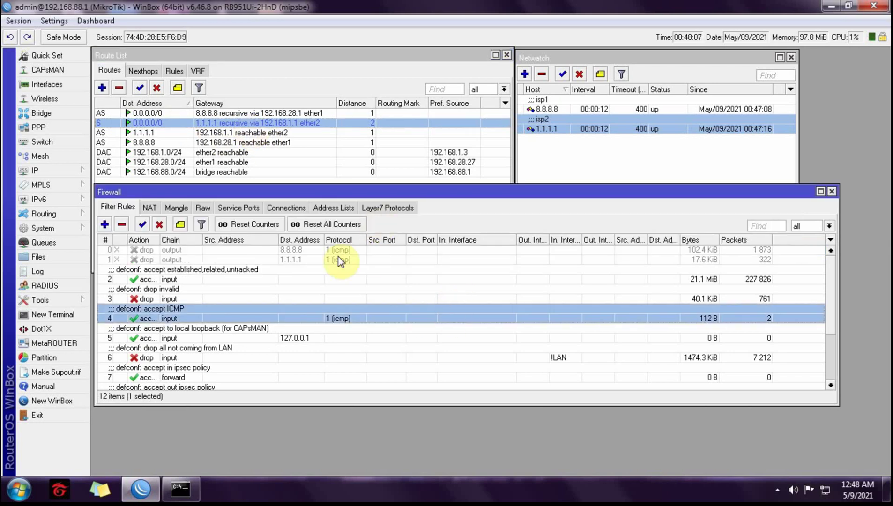
# Enable the output-chain ICMP drop rule for 8.8.8.8 to simulate an isp1 outage, watching the running ping for failover
pyautogui.click(180, 488)
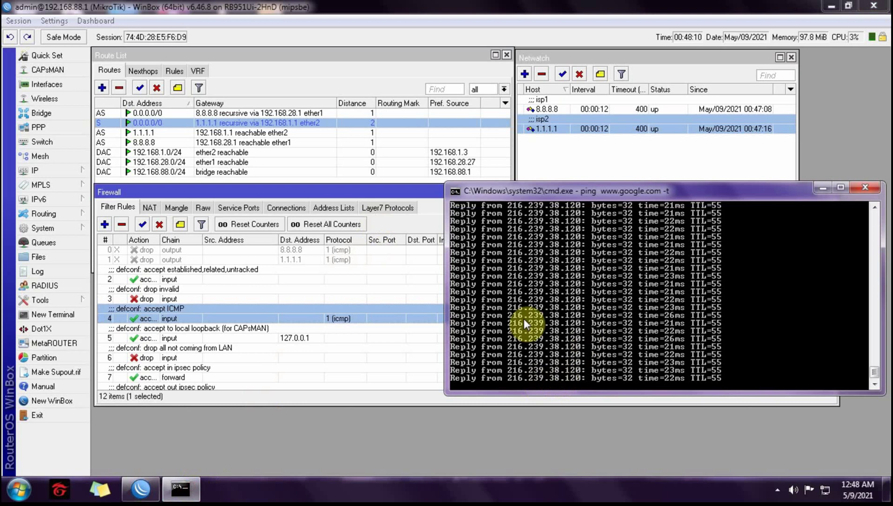
pyautogui.moveTo(573, 193); pyautogui.dragTo(553, 240)
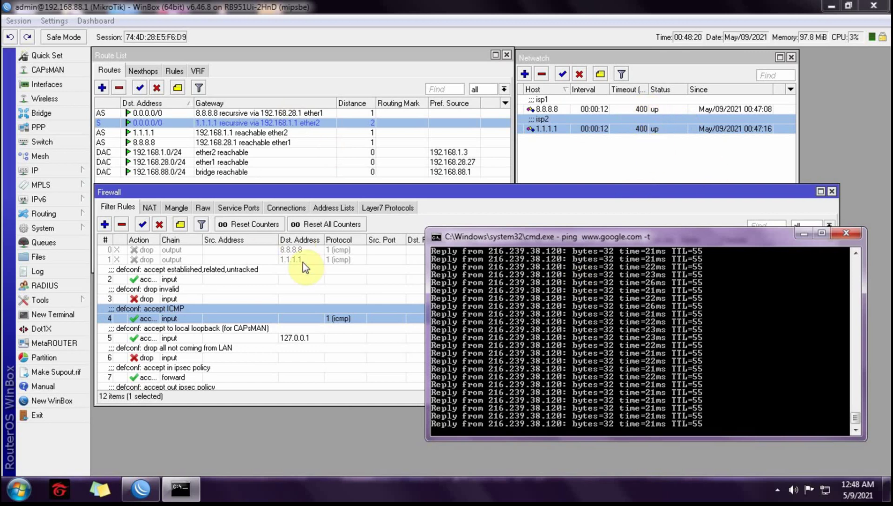
pyautogui.click(192, 252)
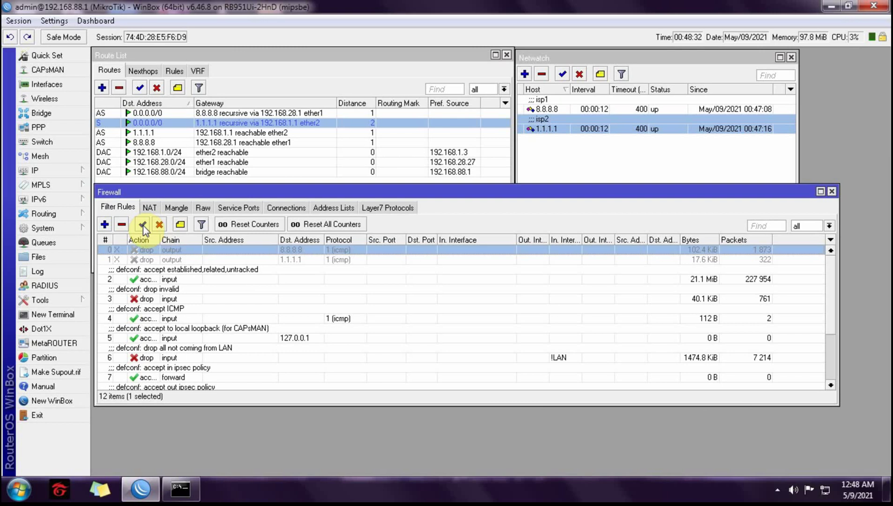
pyautogui.click(143, 225)
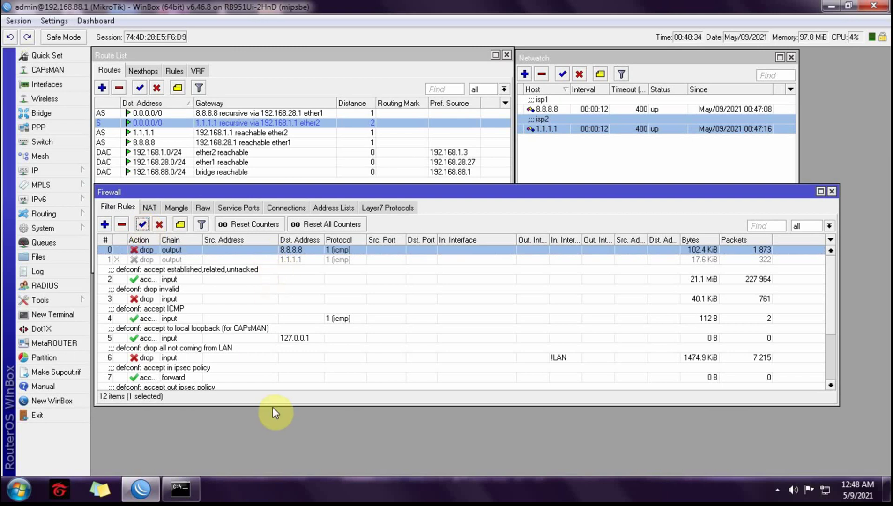
pyautogui.click(180, 488)
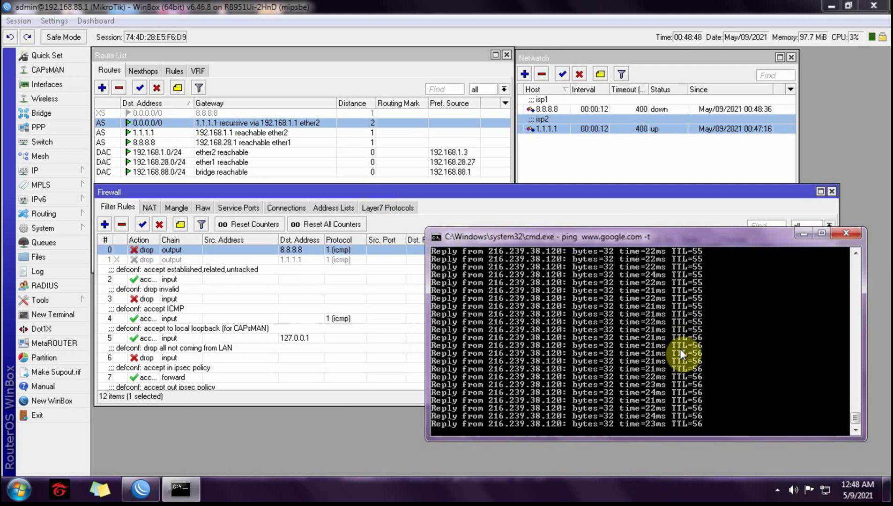
pyautogui.moveTo(621, 243); pyautogui.dragTo(647, 242)
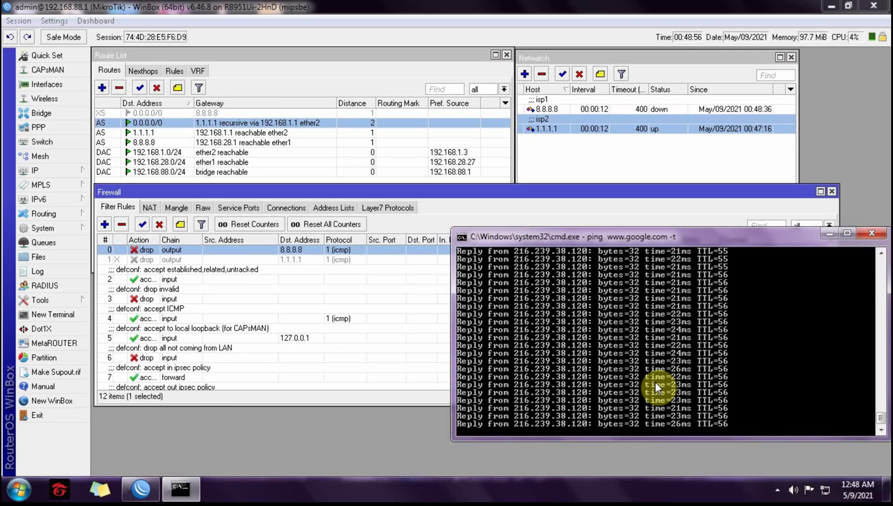
# Disable the ICMP drop rule for 8.8.8.8 and check in the running ping that traffic returns to isp1
pyautogui.click(160, 227)
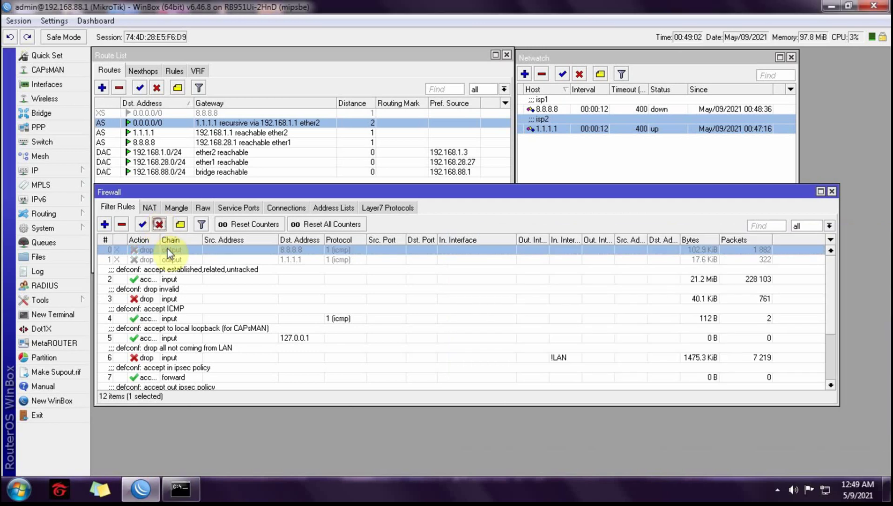
pyautogui.click(183, 487)
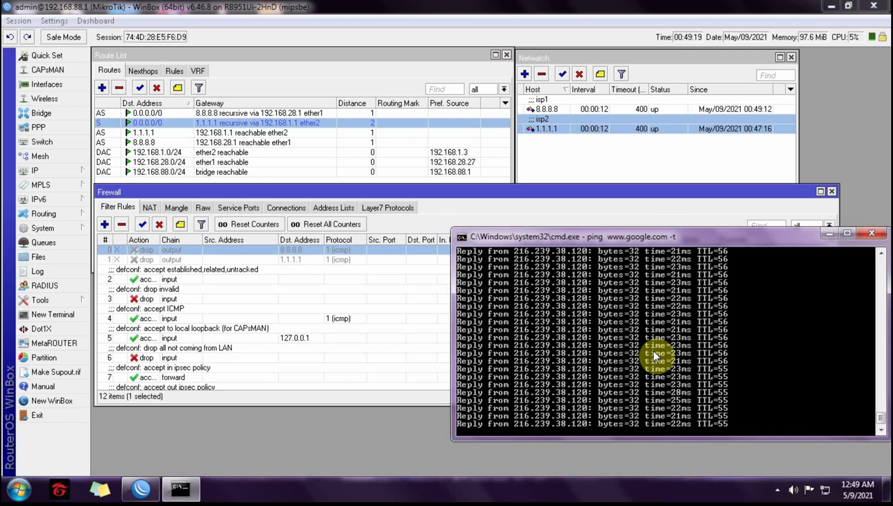
# Enable the output-chain ICMP drop rule for 1.1.1.1 to simulate an isp2 outage
pyautogui.click(180, 261)
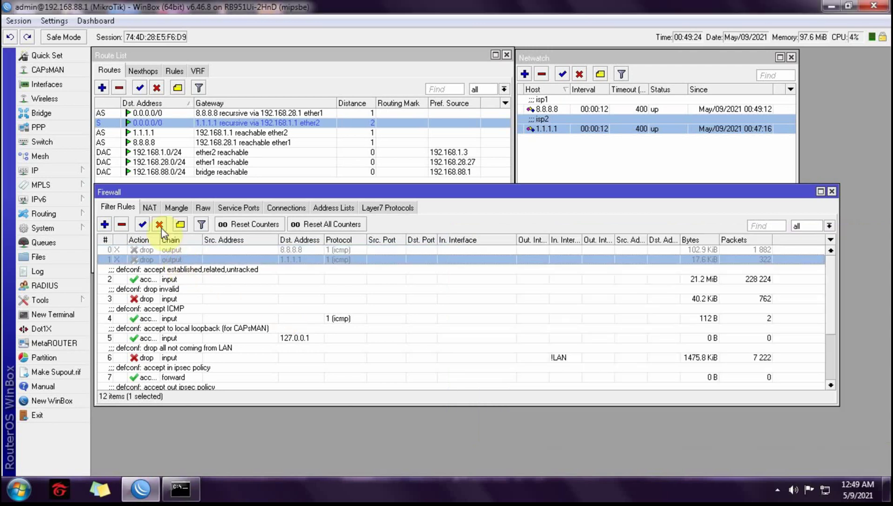
pyautogui.click(143, 226)
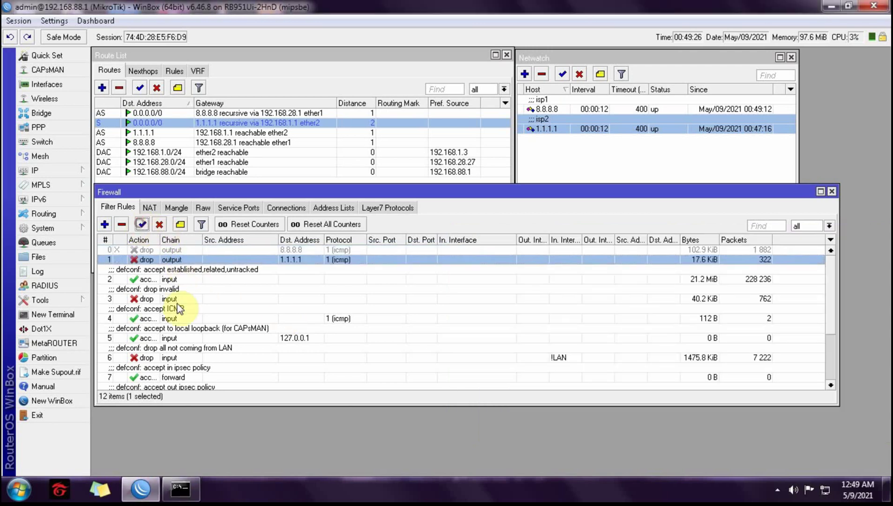
# Check the running ping during the isp2 outage, and disable the ICMP drop rule for 1.1.1.1 to restore isp2
pyautogui.click(182, 498)
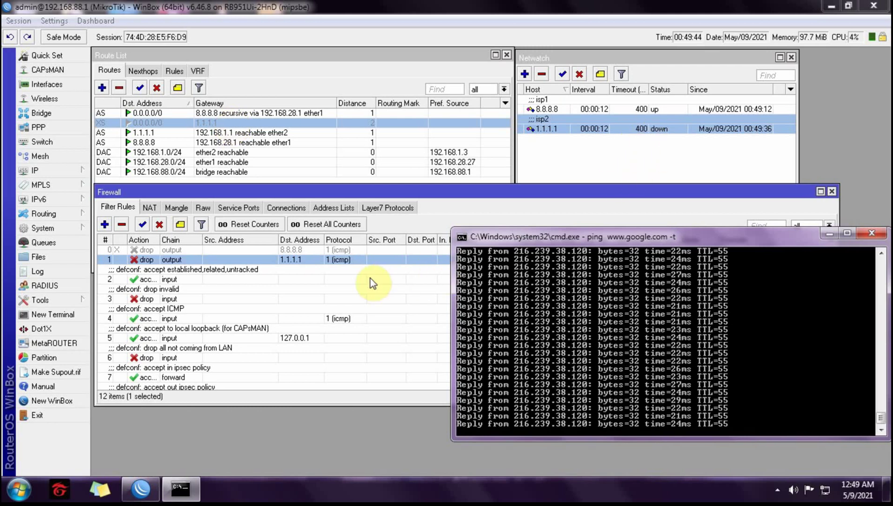
pyautogui.click(143, 225)
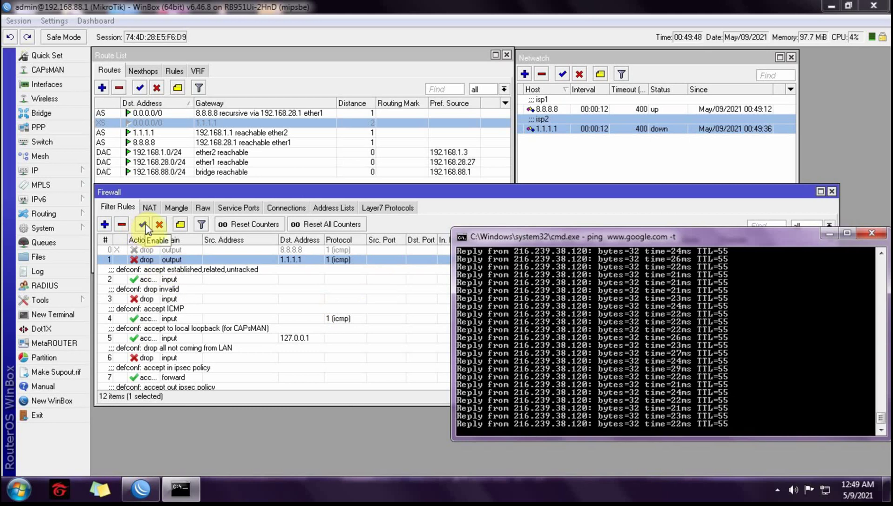
pyautogui.click(159, 225)
pyautogui.click(159, 226)
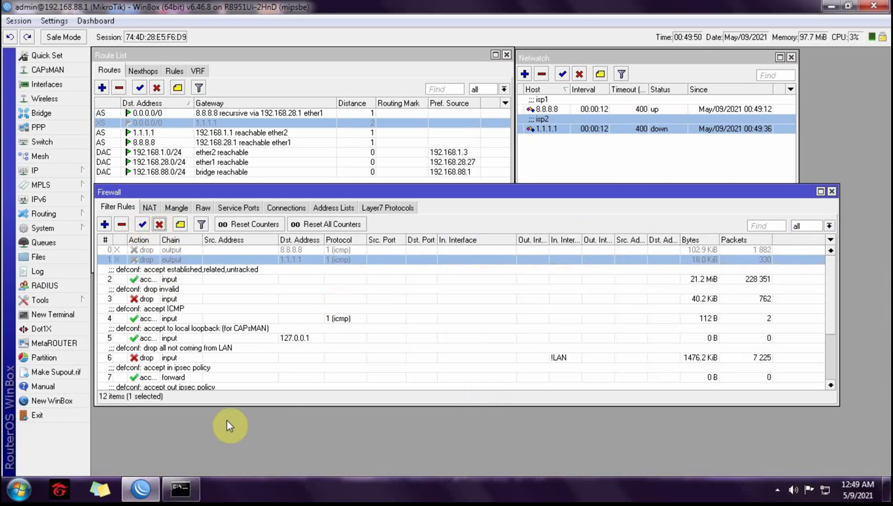
pyautogui.click(181, 489)
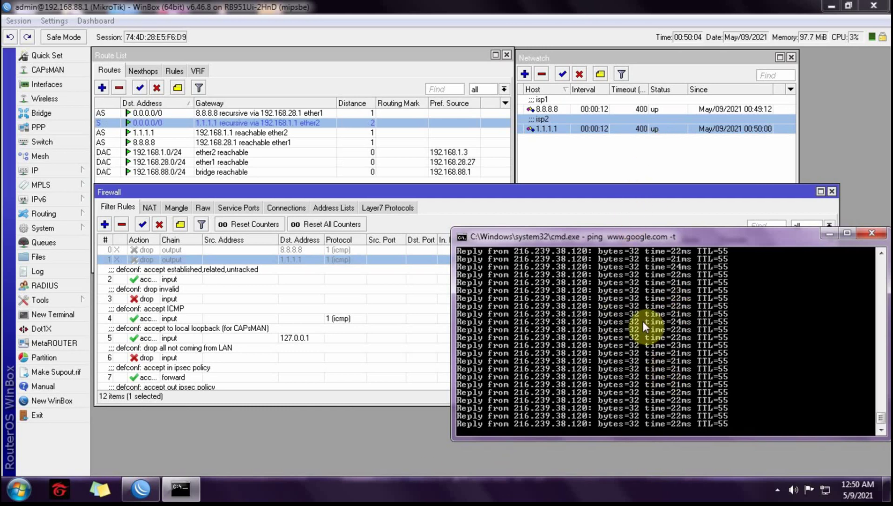
pyautogui.moveTo(625, 236); pyautogui.dragTo(625, 221)
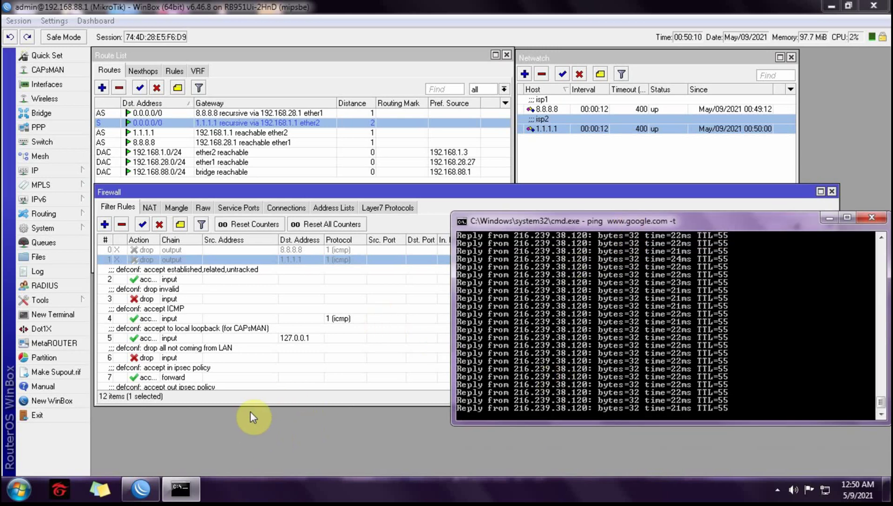
# Switch to Google Chrome, open YouTube and play the "Van Helsing Family | Hotel Transylvania 3" promos video
pyautogui.click(19, 490)
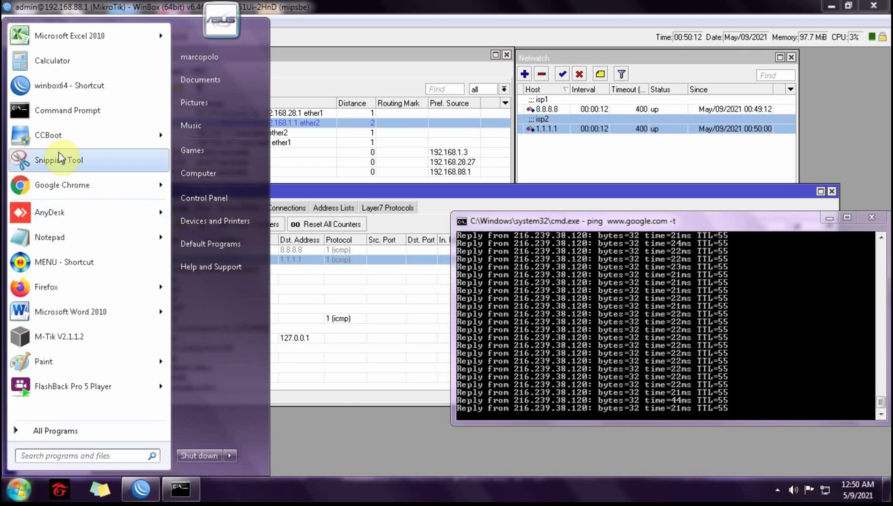
pyautogui.click(137, 338)
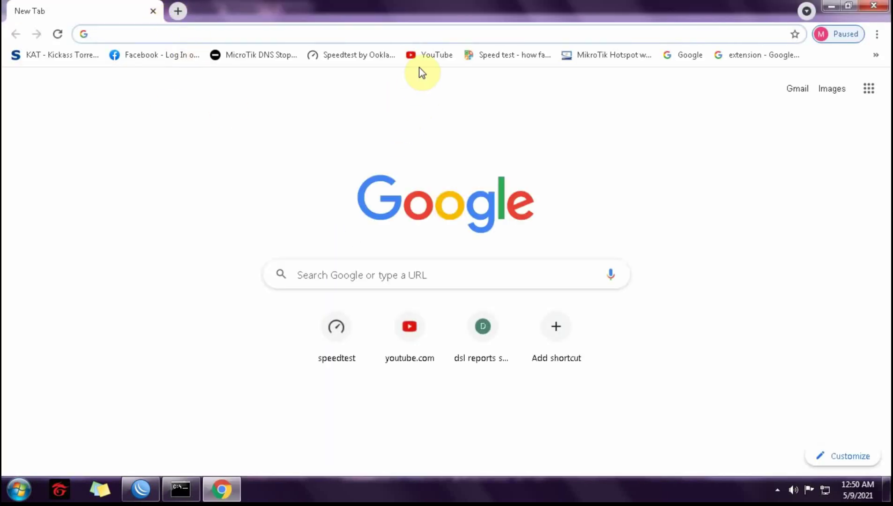
pyautogui.click(409, 338)
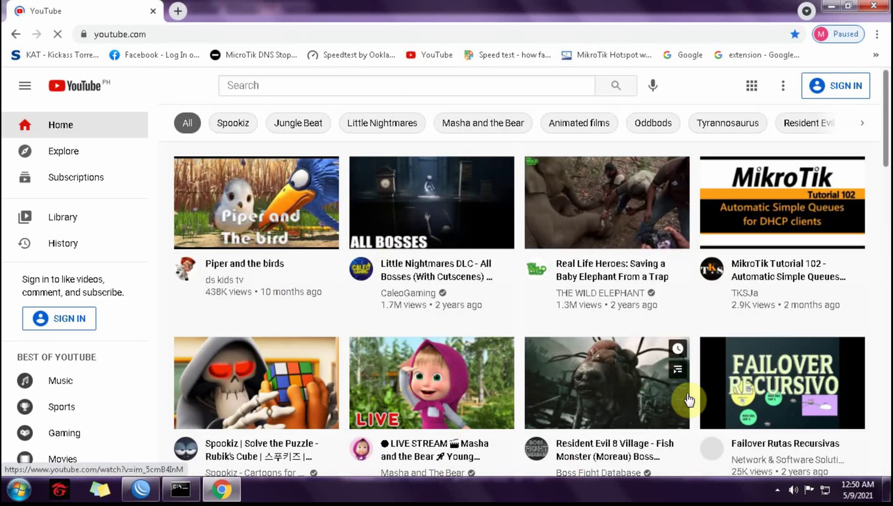
pyautogui.scroll(-5, 567, 368)
pyautogui.scroll(-8, 568, 367)
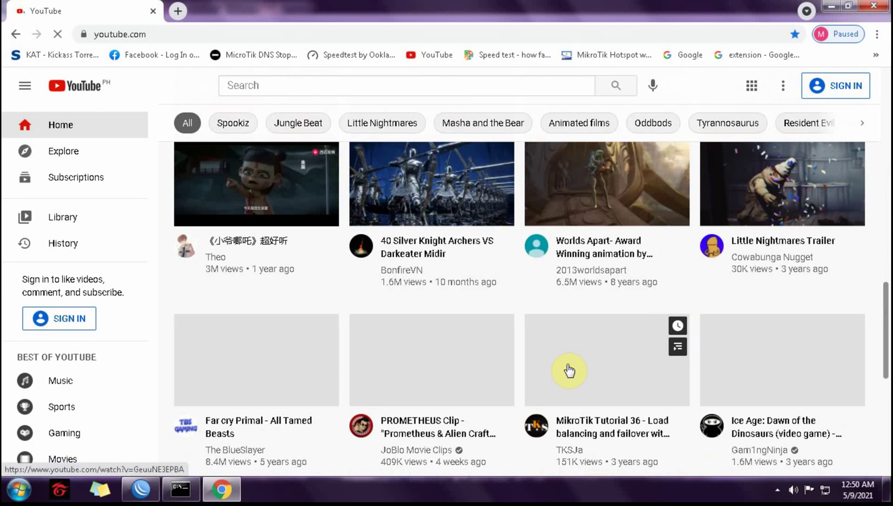
pyautogui.scroll(-5, 569, 370)
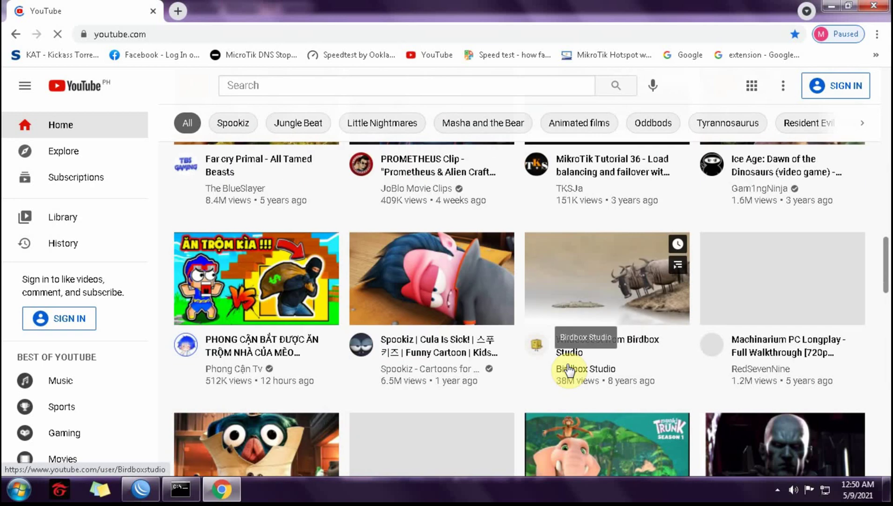
pyautogui.scroll(-4, 569, 373)
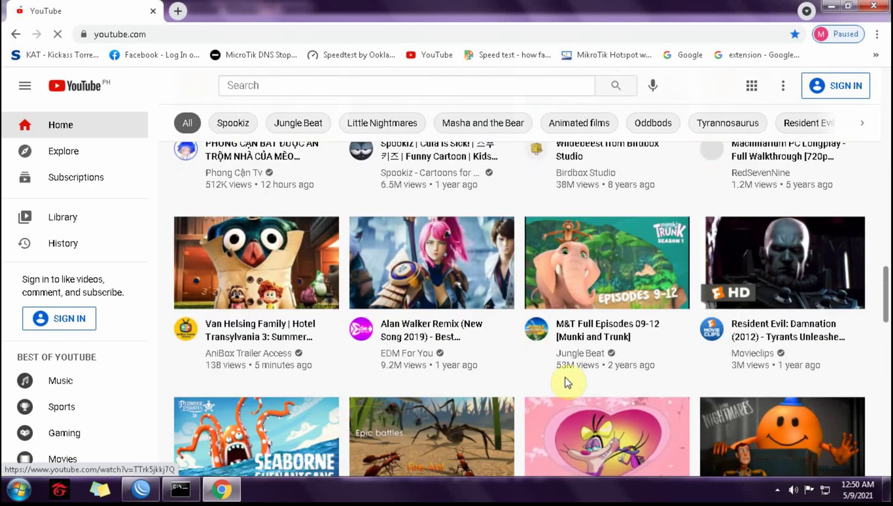
pyautogui.click(278, 280)
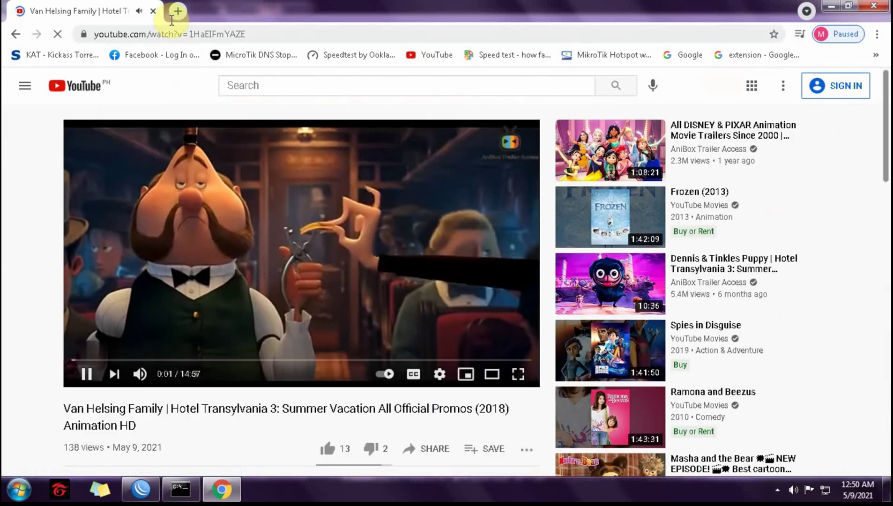
# Play the YouTube video "THE MEDIUM - All Monsters Encounters (4K 60FPS)" in a second browser tab, skipping its ad
pyautogui.click(174, 15)
pyautogui.click(401, 38)
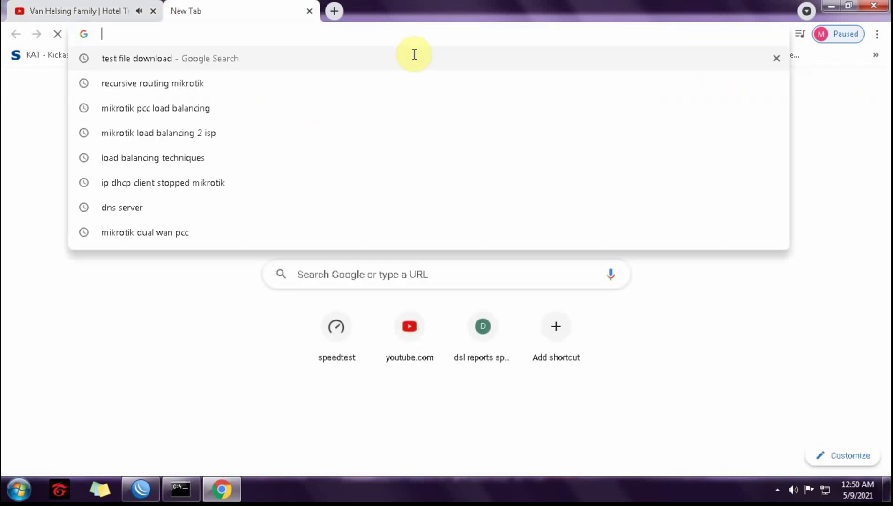
pyautogui.click(414, 59)
pyautogui.click(431, 54)
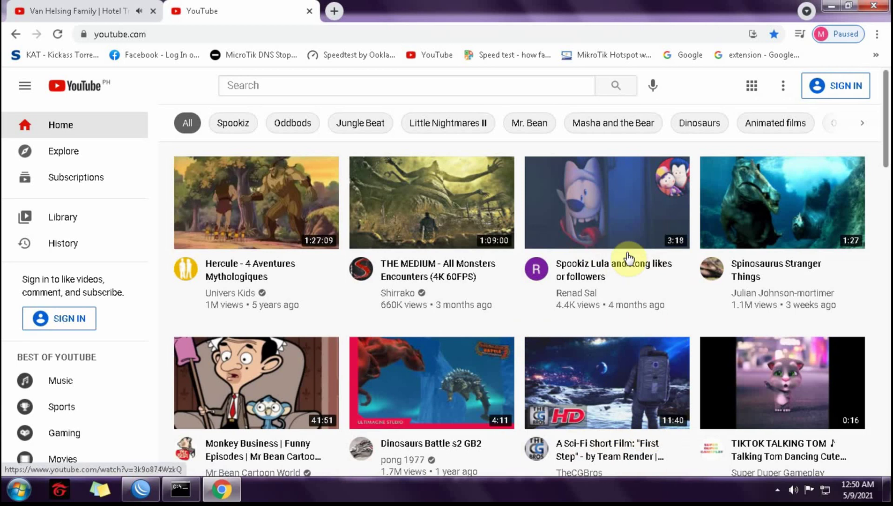
pyautogui.click(453, 283)
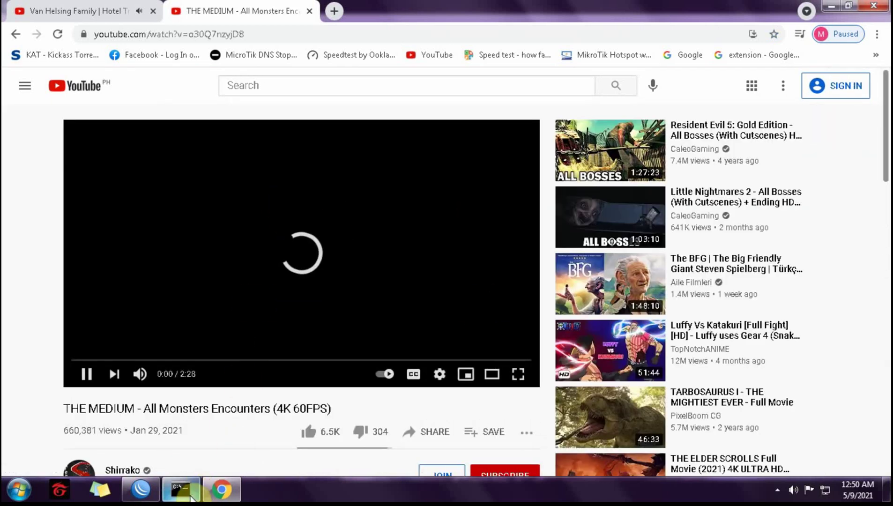
pyautogui.moveTo(197, 492)
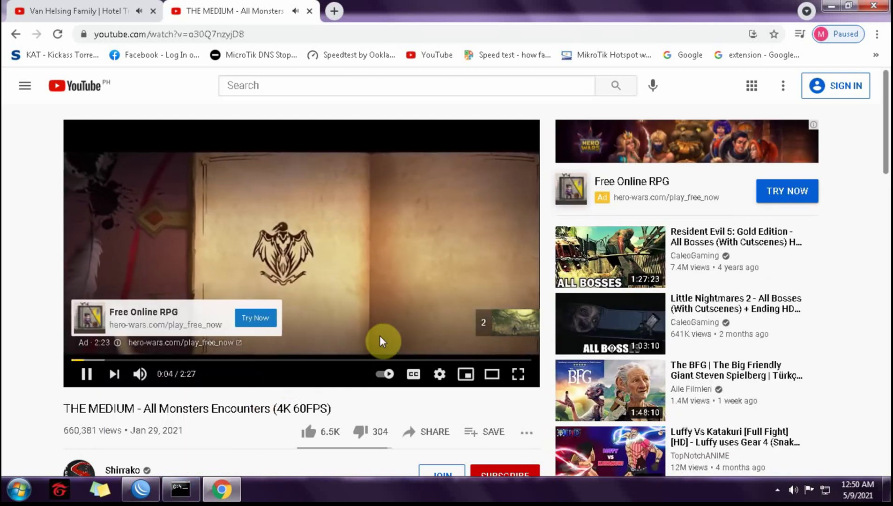
pyautogui.click(508, 326)
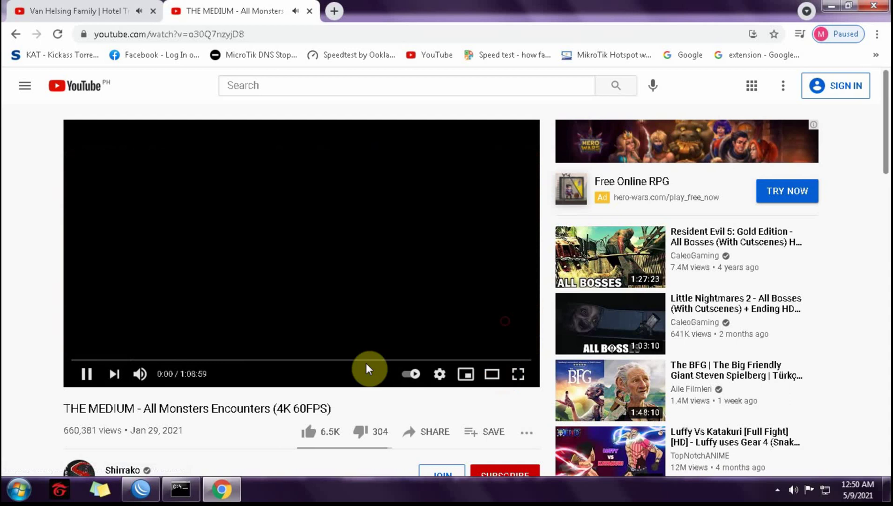
# Check the running ping and the WinBox routes while the videos play, and pause both YouTube videos
pyautogui.click(184, 484)
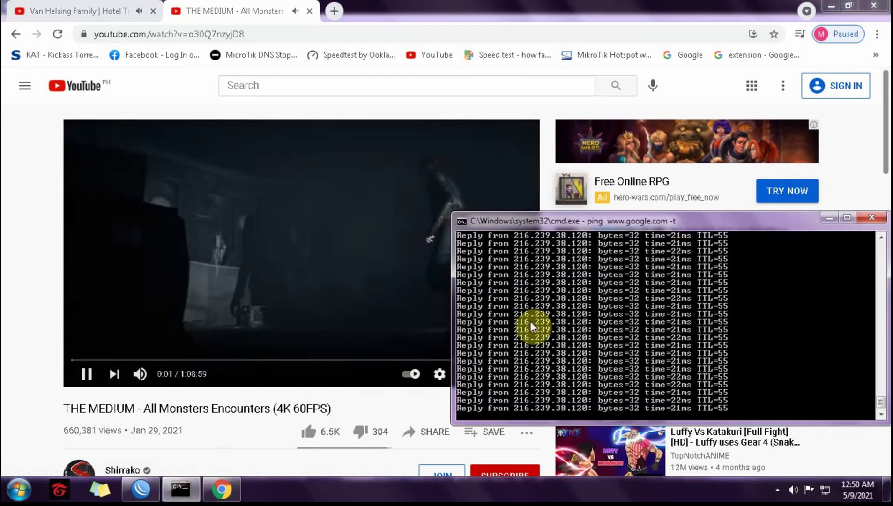
pyautogui.click(151, 480)
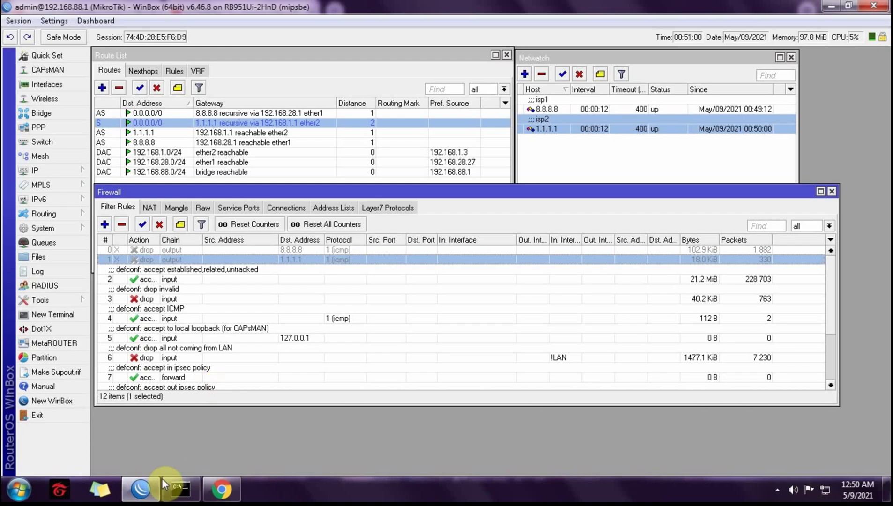
pyautogui.click(222, 489)
pyautogui.click(194, 284)
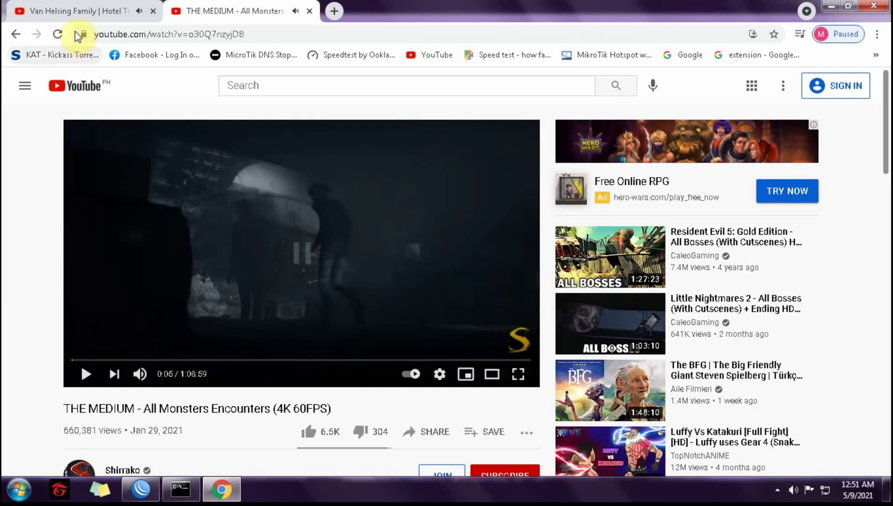
pyautogui.click(85, 10)
pyautogui.click(268, 284)
# Return to WinBox and close the running ping along with the Firewall, Netwatch and Route List windows
pyautogui.click(157, 485)
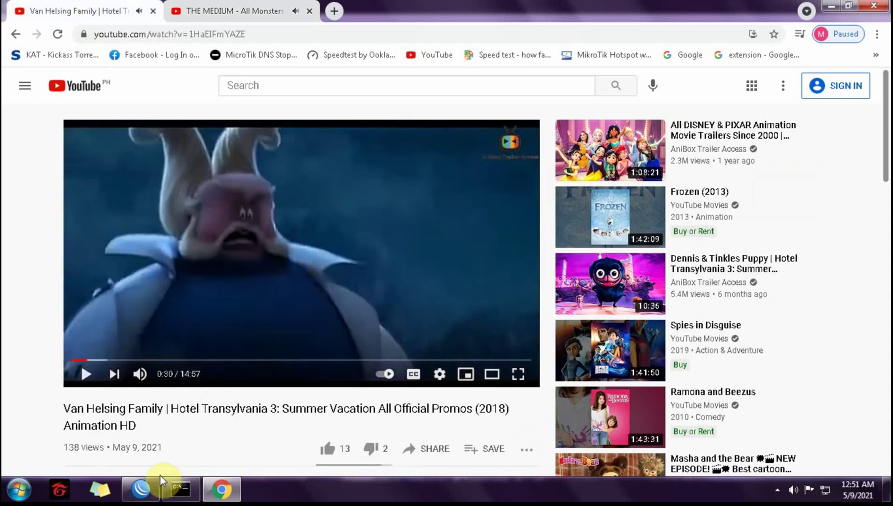
pyautogui.click(183, 492)
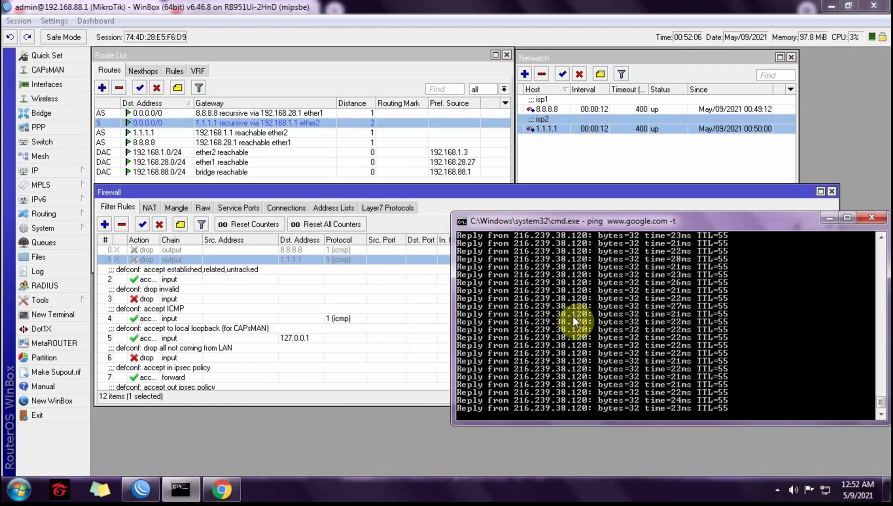
pyautogui.click(871, 218)
pyautogui.click(832, 192)
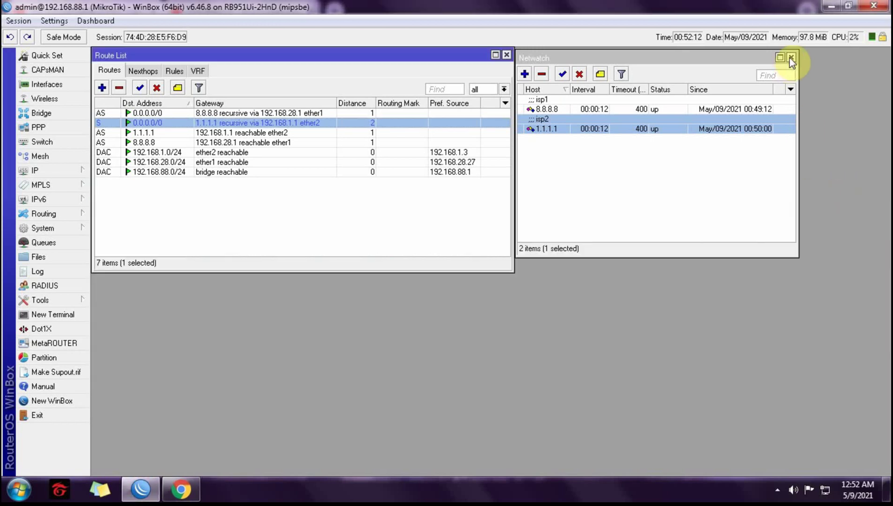
pyautogui.click(791, 57)
pyautogui.click(506, 55)
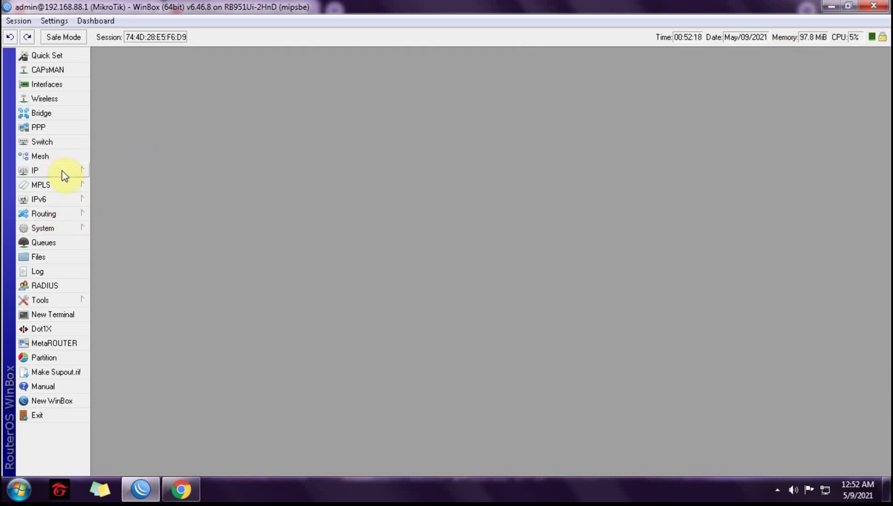
# Reset the router configuration with No Default Configuration enabled and confirm the reboot
pyautogui.click(71, 229)
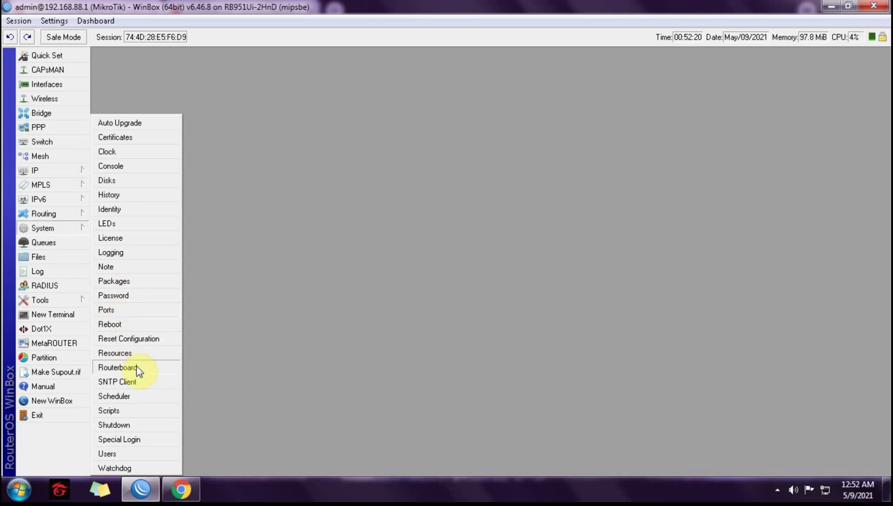
pyautogui.click(118, 341)
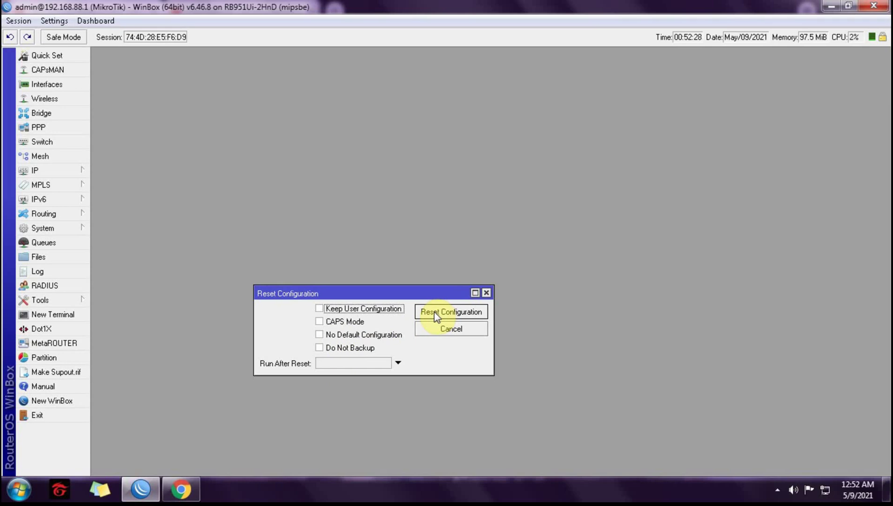
pyautogui.click(320, 335)
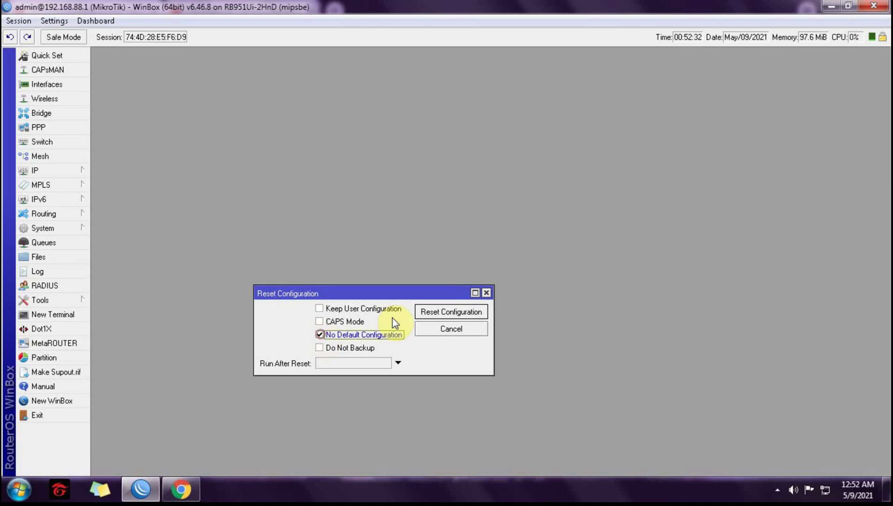
pyautogui.click(428, 312)
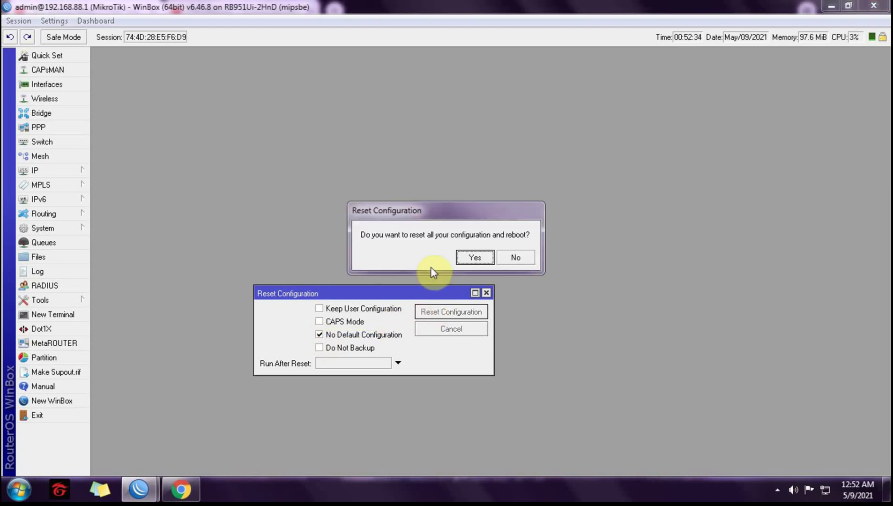
pyautogui.click(467, 256)
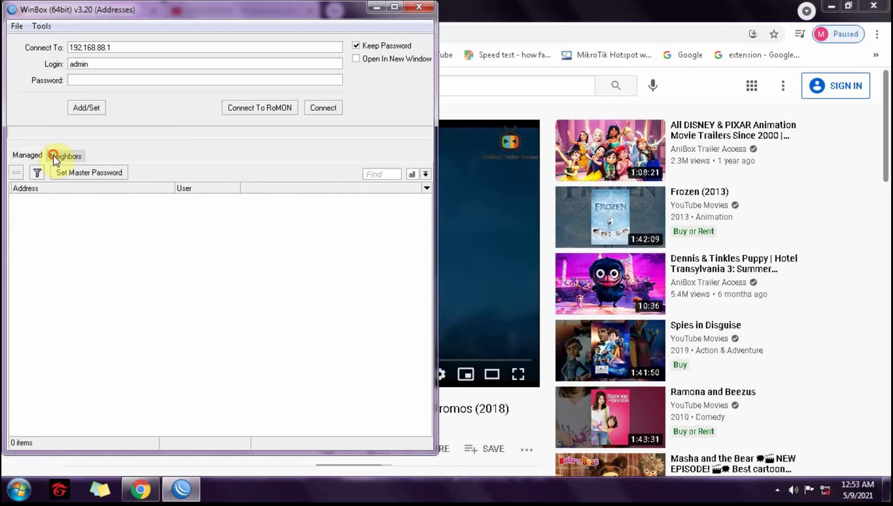
# Reconnect to the rebooted RB951Ui-2HnD from the discovered neighbors, using its MAC address and the admin login
pyautogui.click(66, 154)
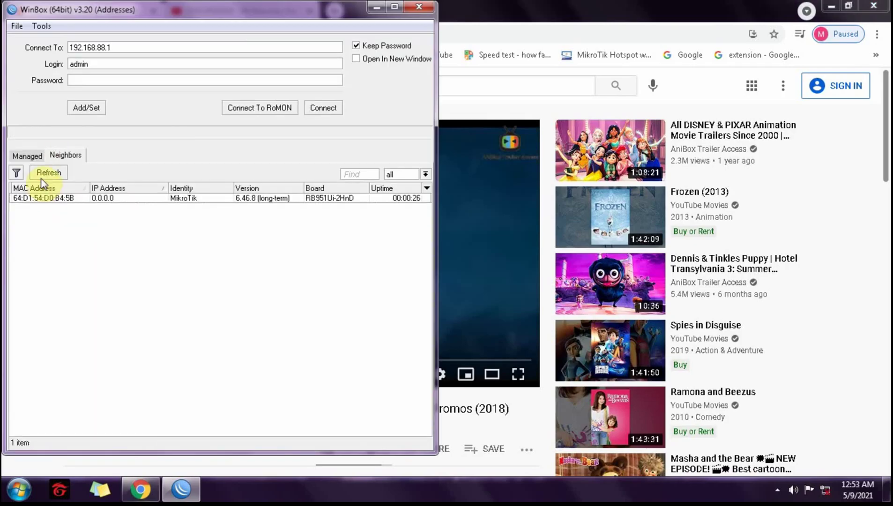
pyautogui.click(121, 198)
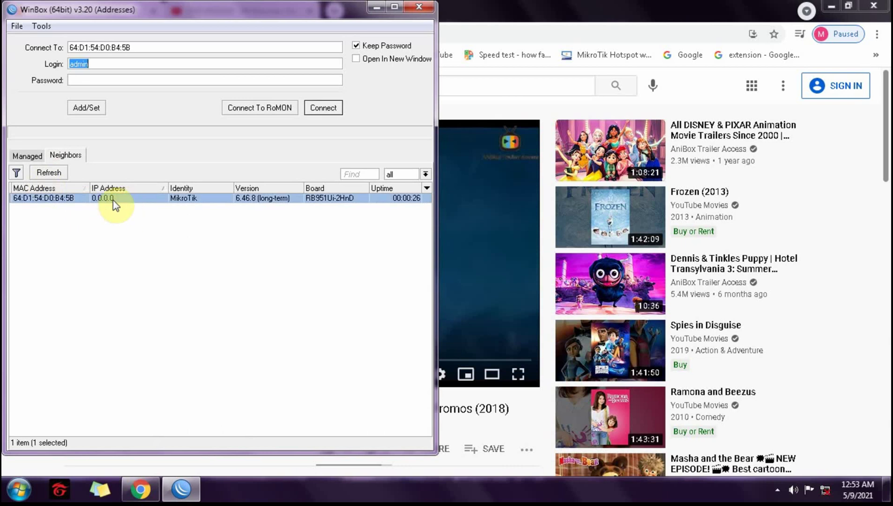
pyautogui.click(327, 108)
pyautogui.click(326, 108)
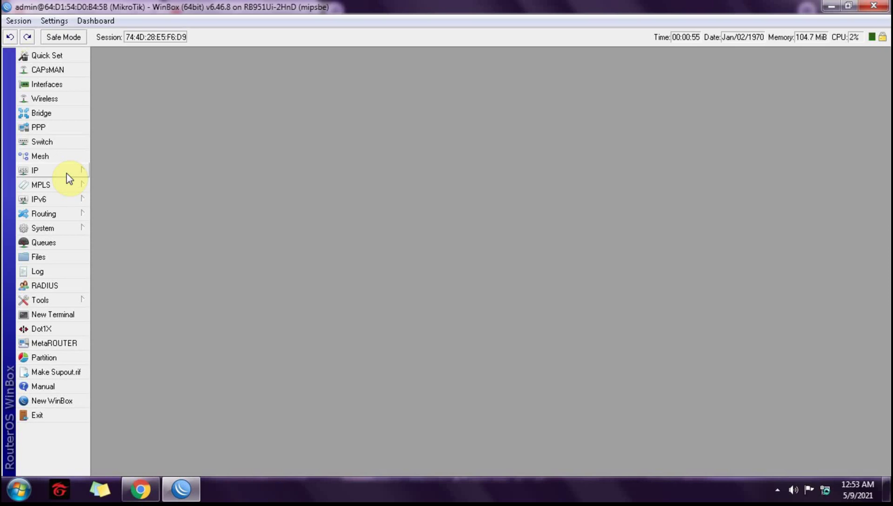
# Create a new bridge interface named bridge1 with the default settings
pyautogui.click(58, 117)
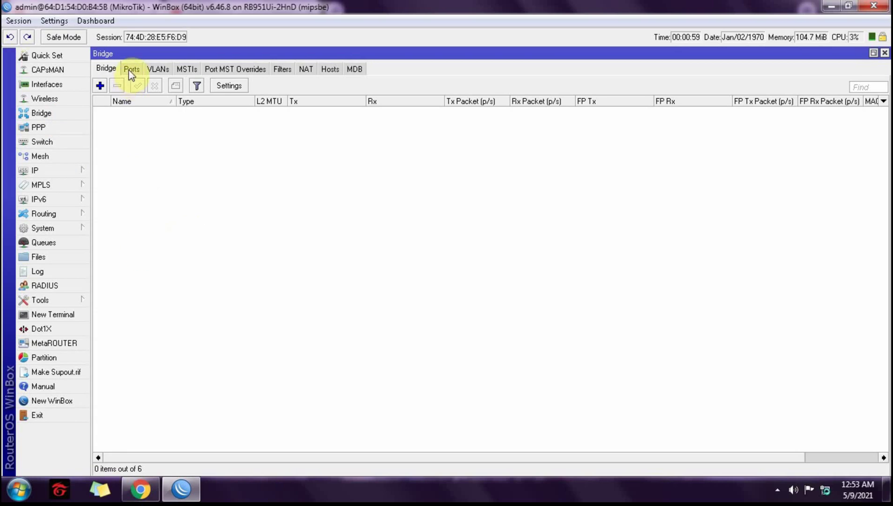
pyautogui.click(100, 86)
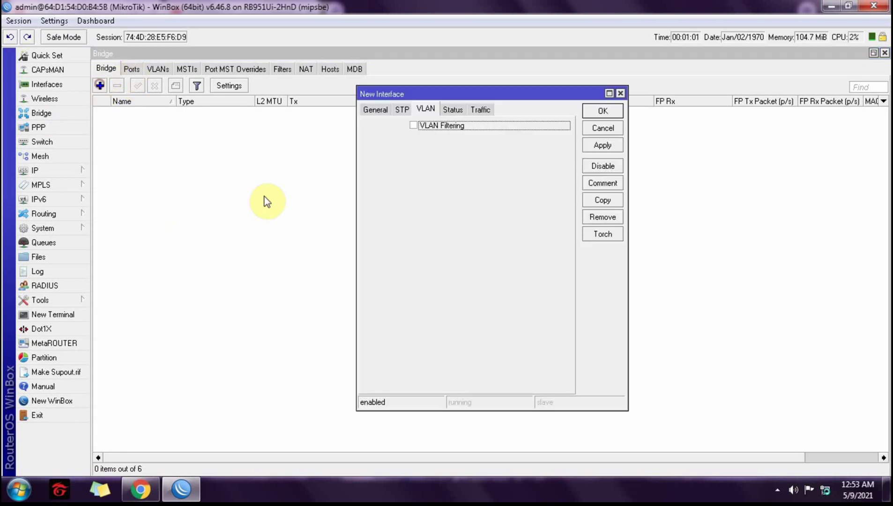
pyautogui.click(376, 109)
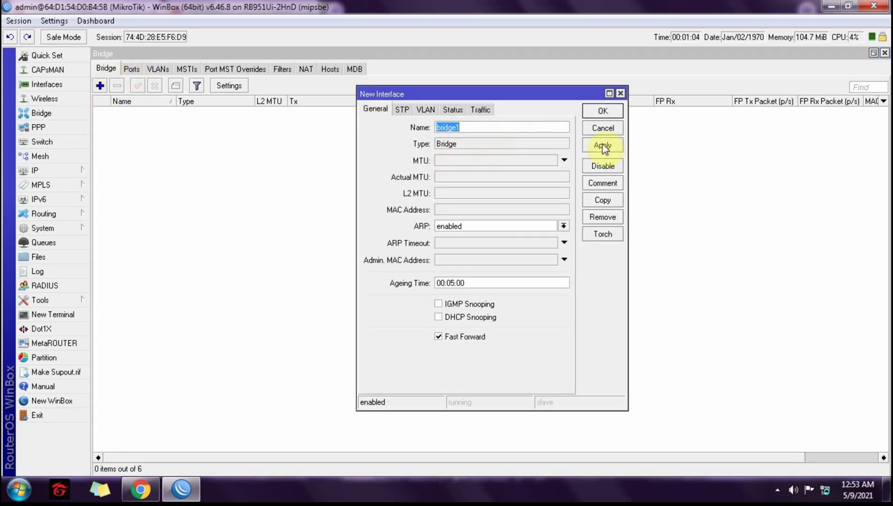
pyautogui.click(603, 111)
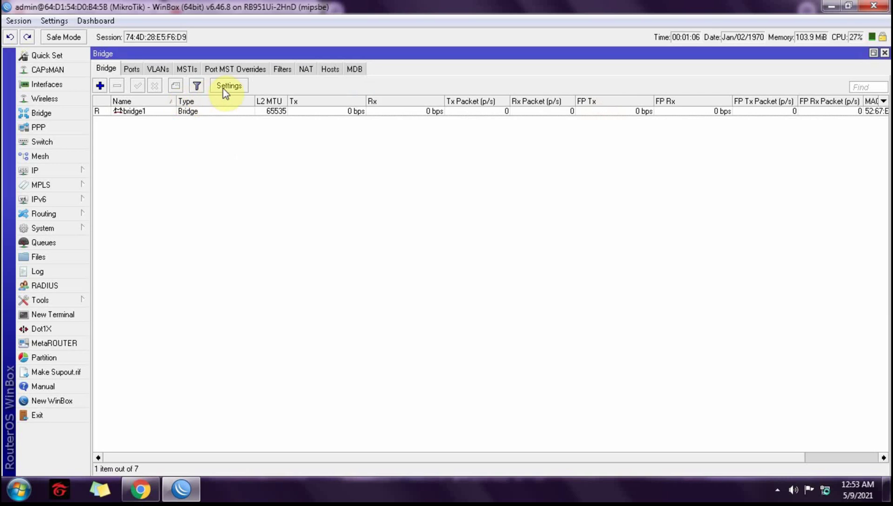
# Add ether3 as a port of bridge1
pyautogui.click(132, 69)
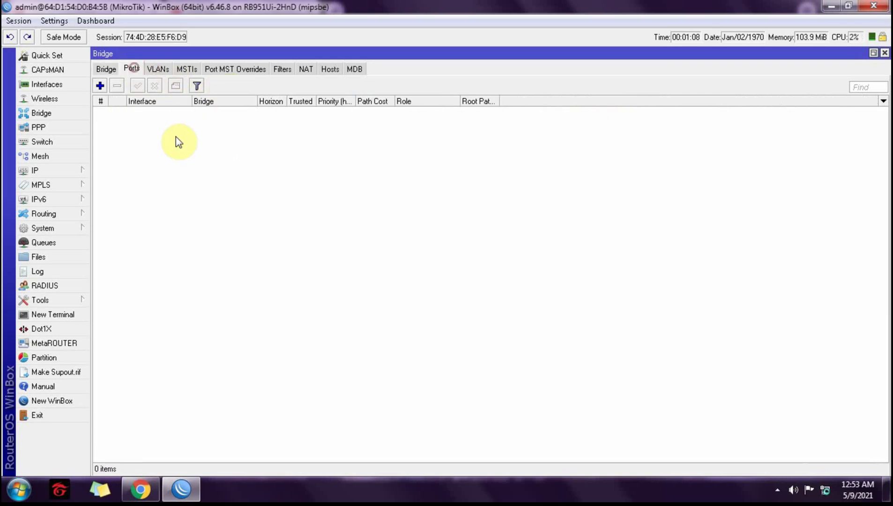
pyautogui.click(100, 85)
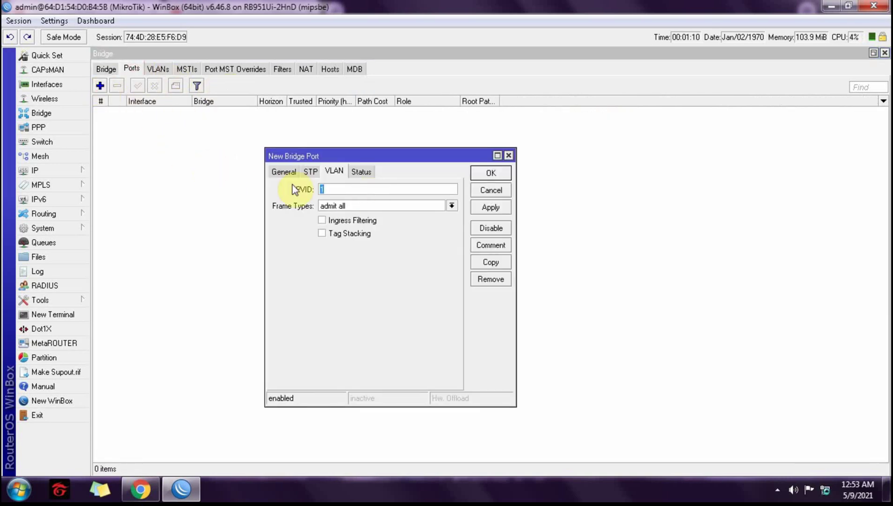
pyautogui.click(283, 171)
pyautogui.click(451, 189)
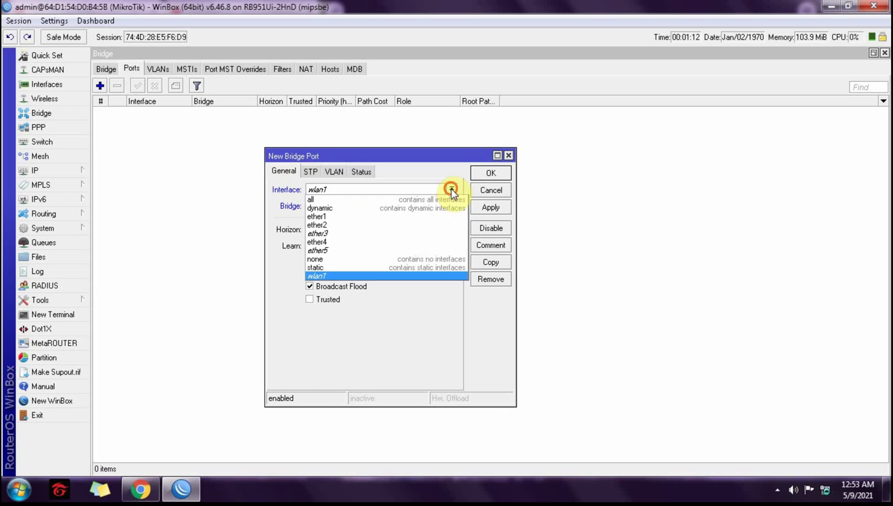
pyautogui.click(319, 232)
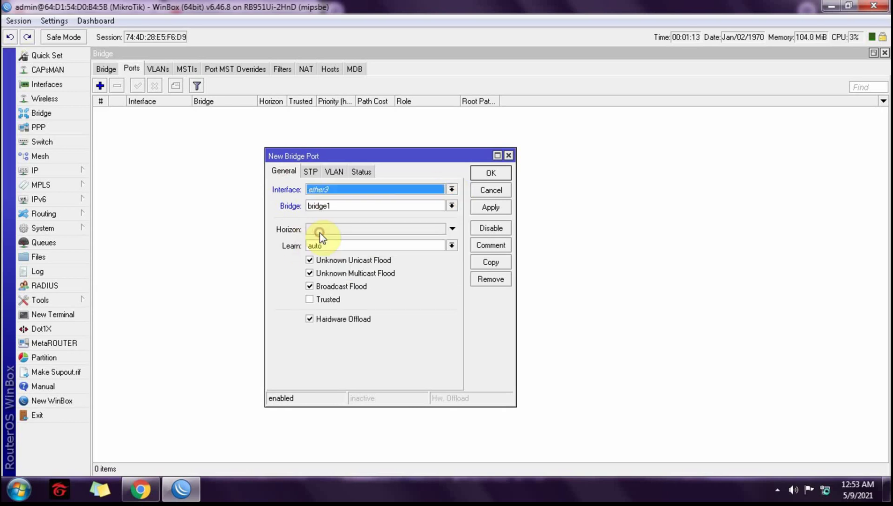
pyautogui.click(491, 207)
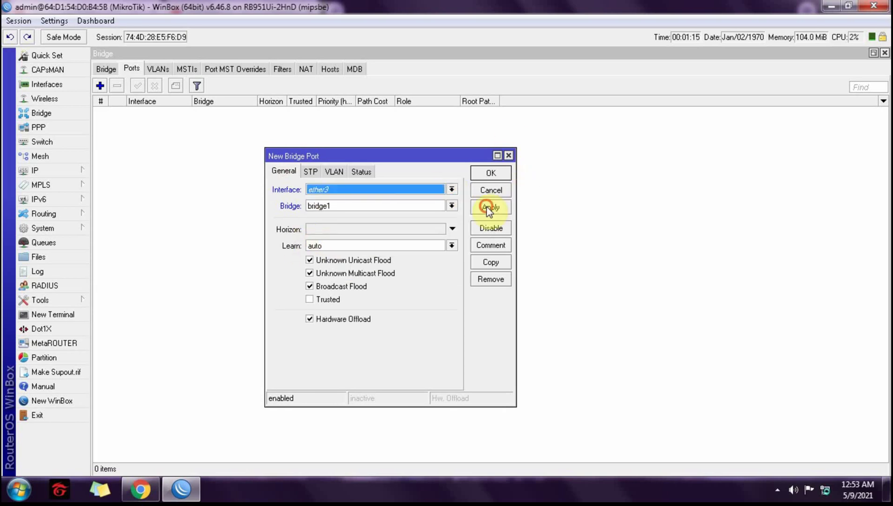
pyautogui.click(491, 174)
# Try to add ether4 as a second port of bridge1
pyautogui.click(104, 84)
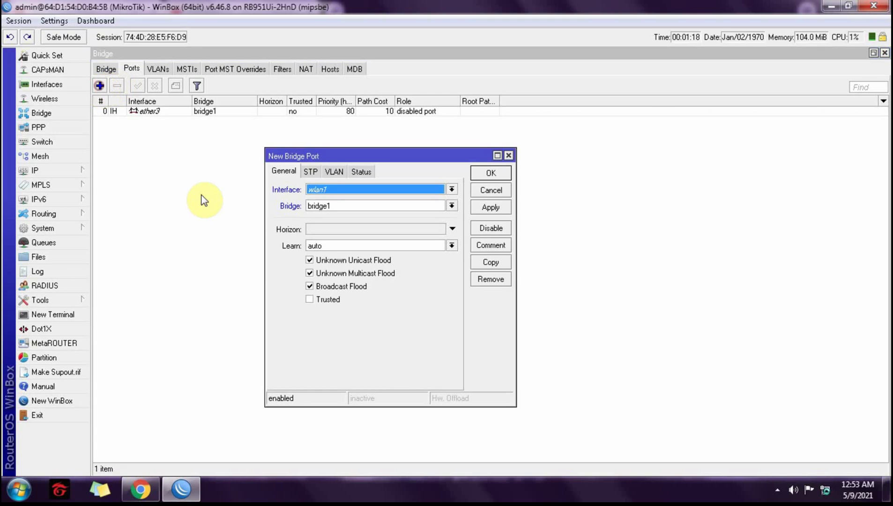
pyautogui.click(451, 206)
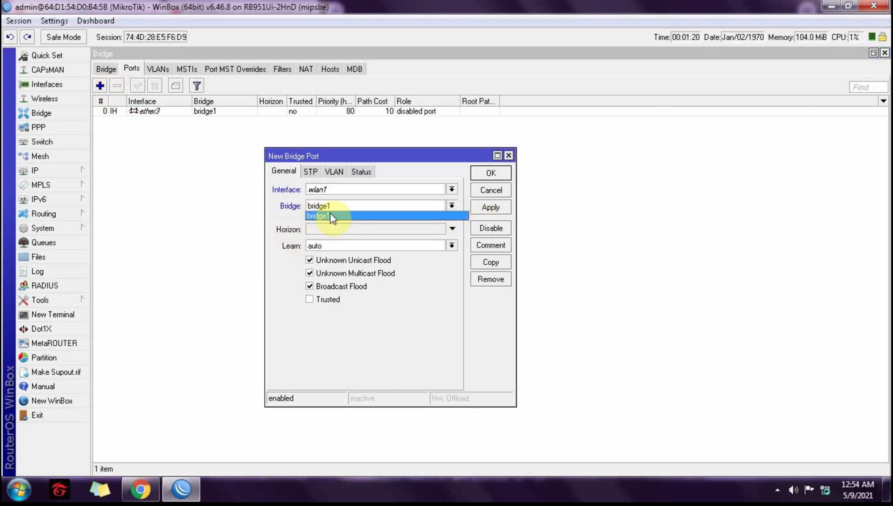
pyautogui.click(344, 216)
pyautogui.click(451, 189)
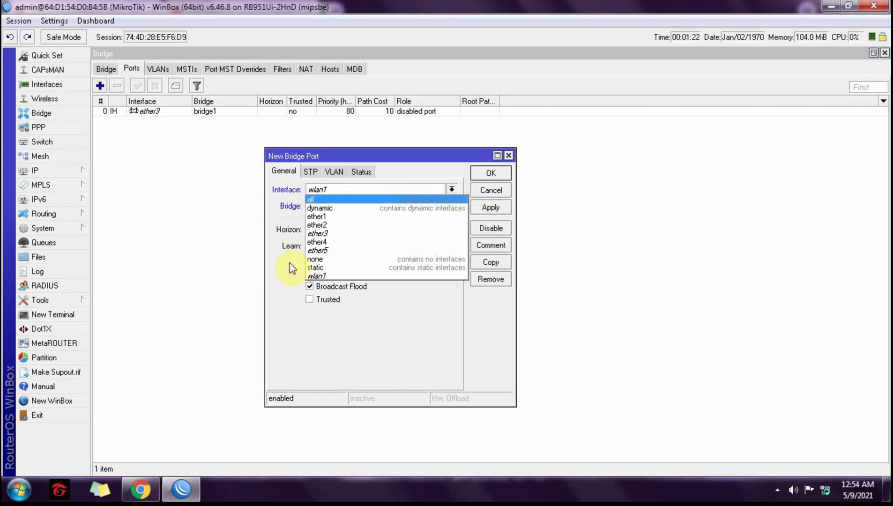
pyautogui.click(331, 240)
pyautogui.click(497, 206)
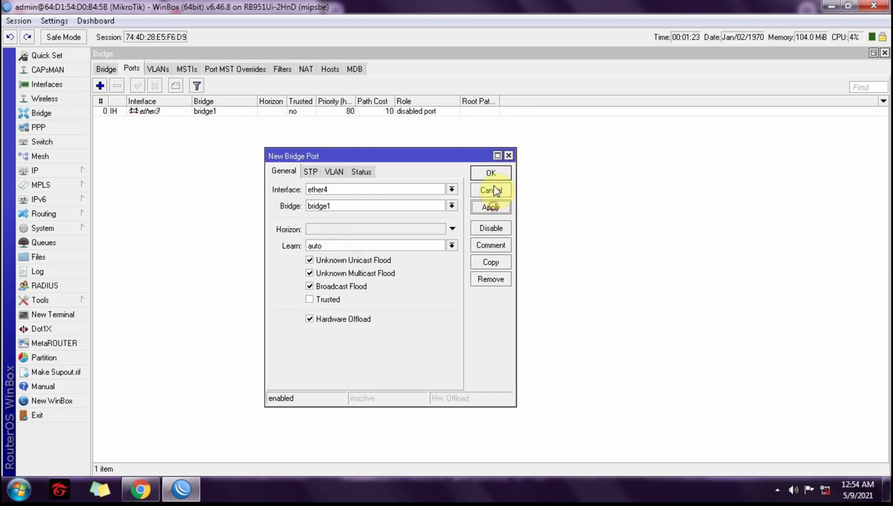
pyautogui.click(492, 174)
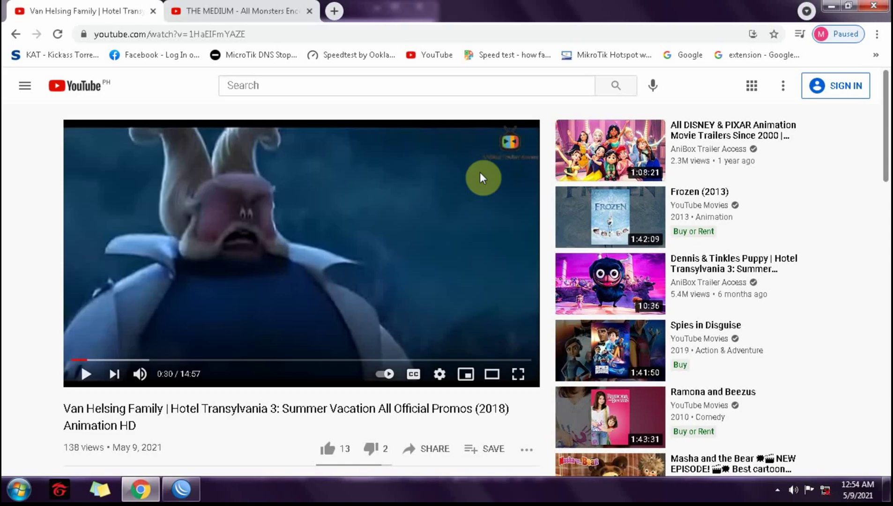
# Return to WinBox, dismiss the disconnection prompt and reconnect to the discovered RB951Ui-2HnD neighbor with the admin login
pyautogui.click(190, 495)
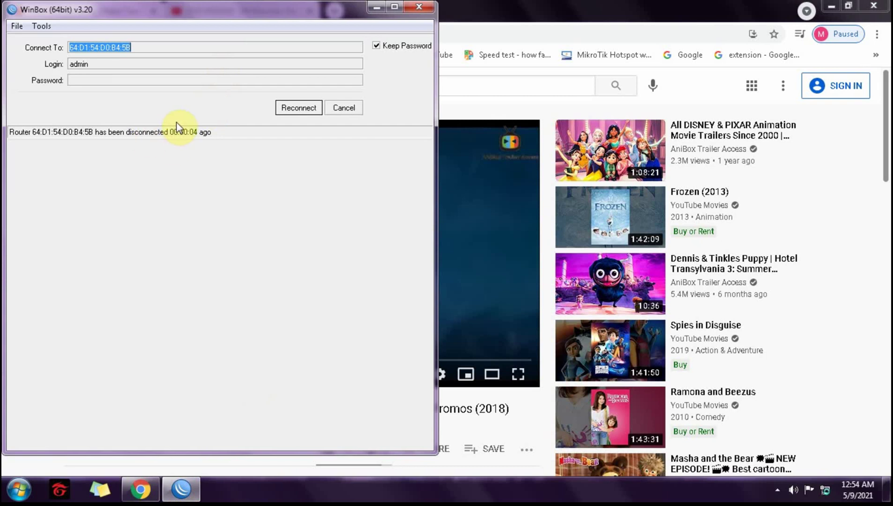
pyautogui.click(333, 113)
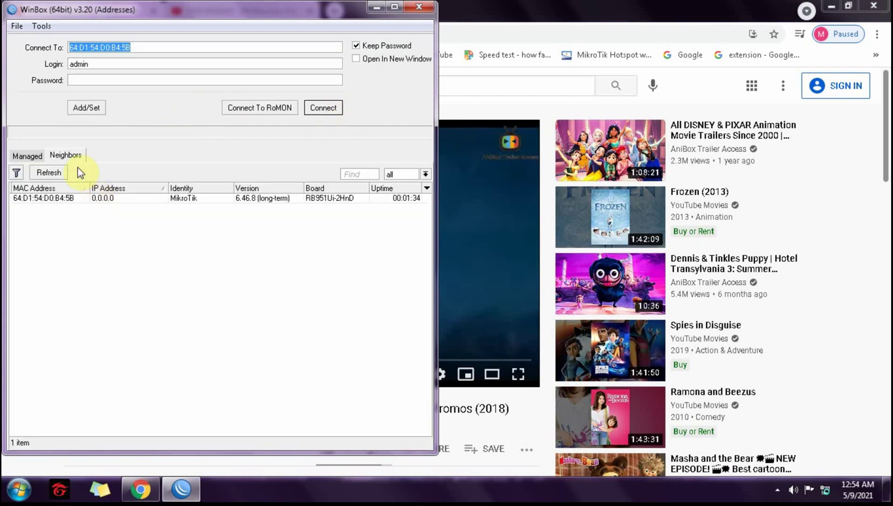
pyautogui.click(108, 198)
pyautogui.click(315, 111)
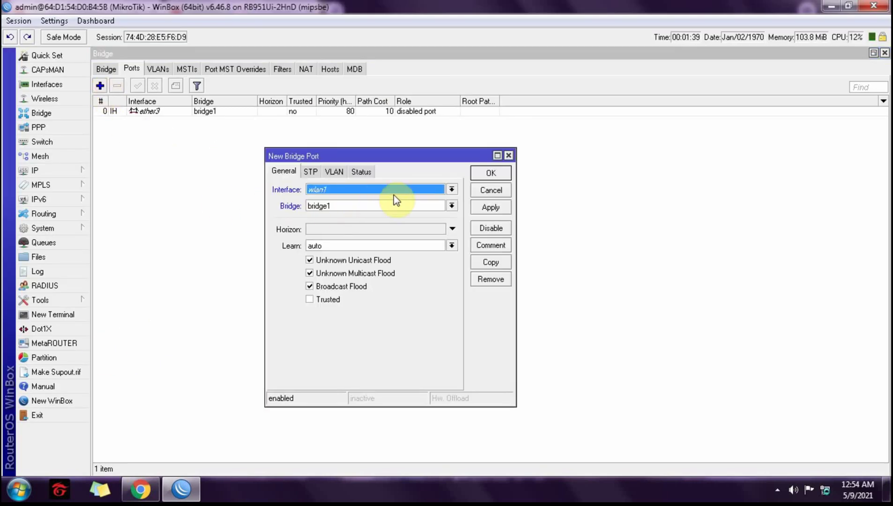
# Set the new bridge port's interface to ether4 and add it to bridge1
pyautogui.click(450, 190)
pyautogui.click(323, 242)
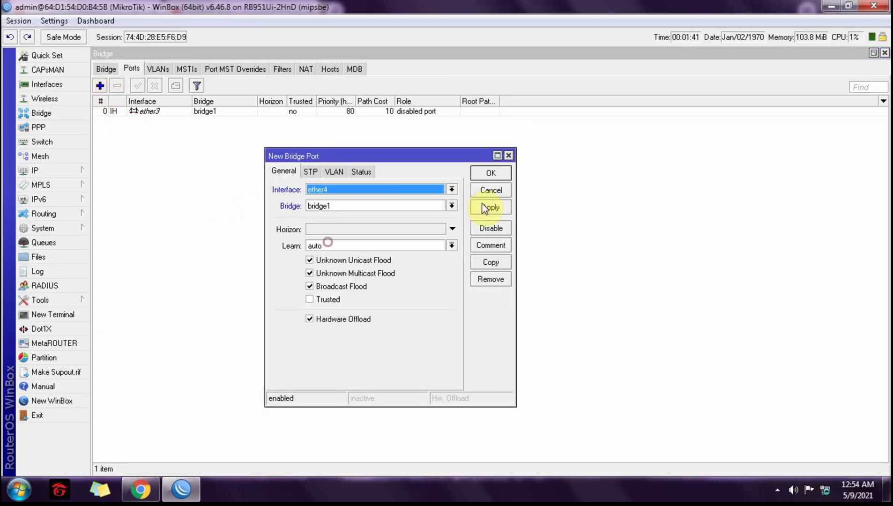
pyautogui.click(482, 210)
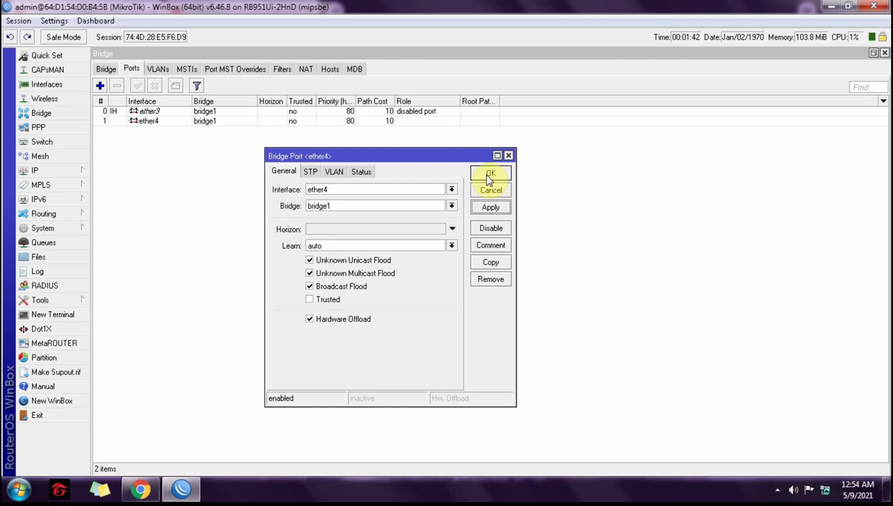
pyautogui.click(490, 176)
# Move the WinBox login window aside and connect to the RB951Ui-2HnD again from the discovered neighbors
pyautogui.click(99, 86)
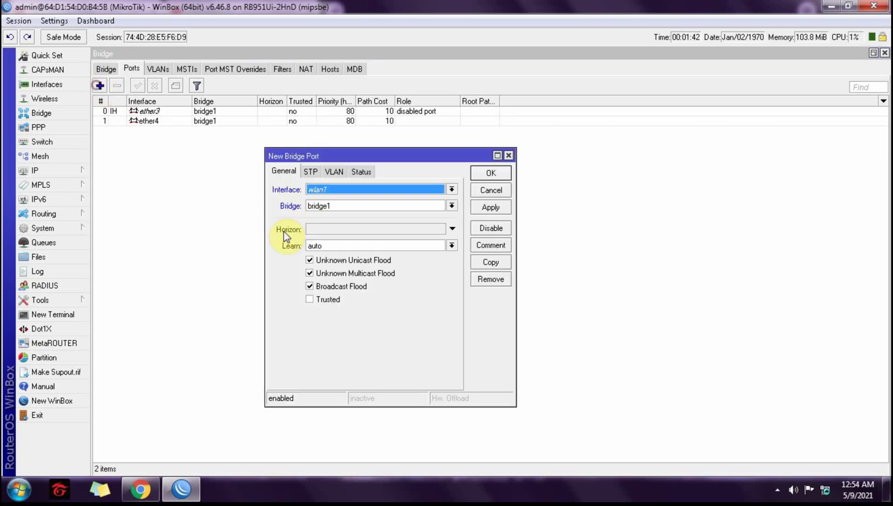
pyautogui.click(451, 189)
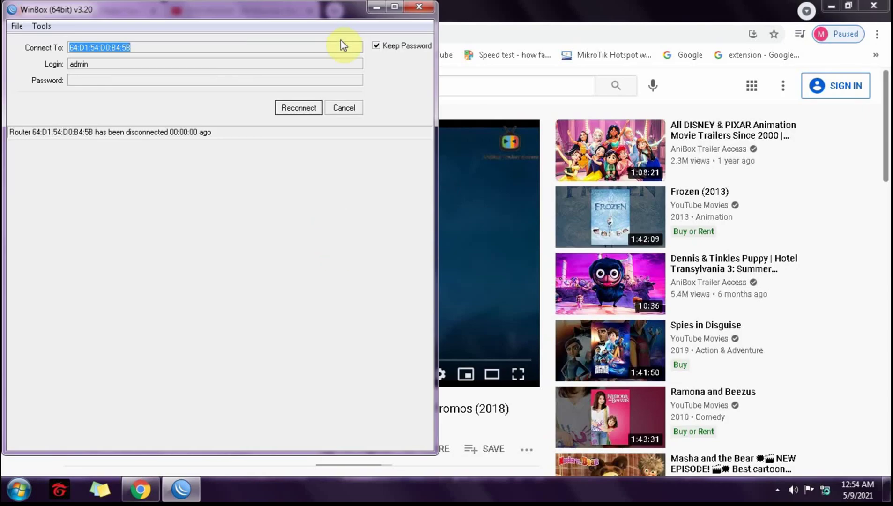
pyautogui.moveTo(269, 15); pyautogui.dragTo(487, 57)
pyautogui.click(528, 153)
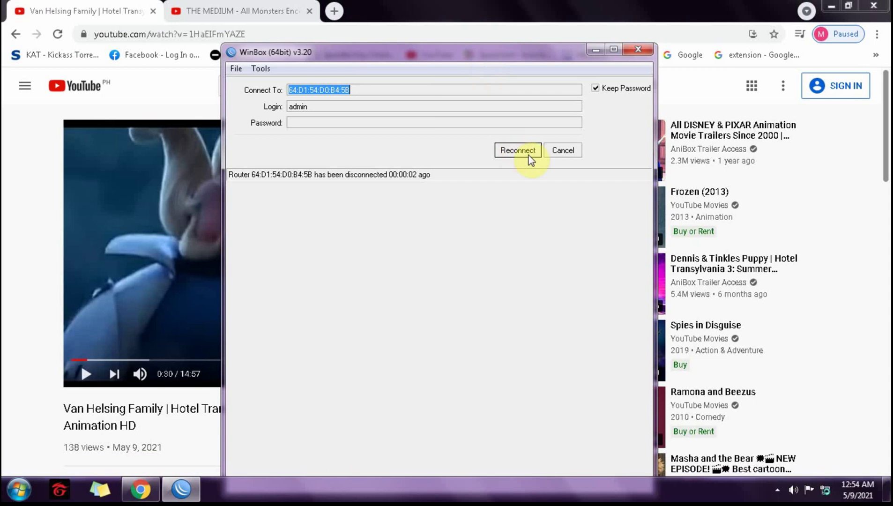
pyautogui.click(375, 241)
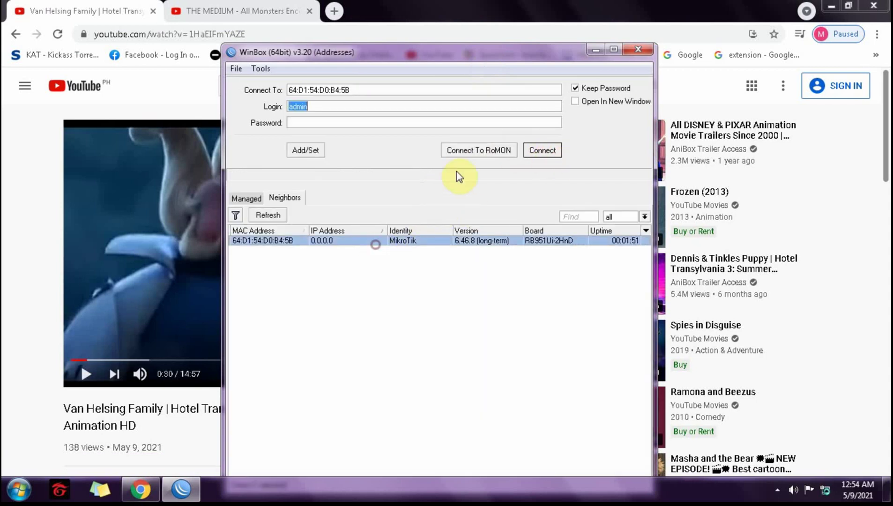
pyautogui.click(542, 150)
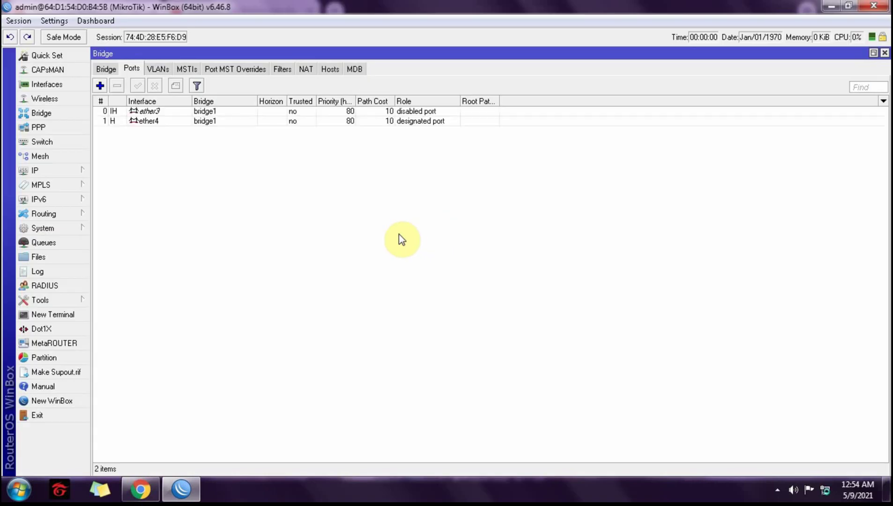
# Add ether5 as a port of bridge1
pyautogui.click(207, 122)
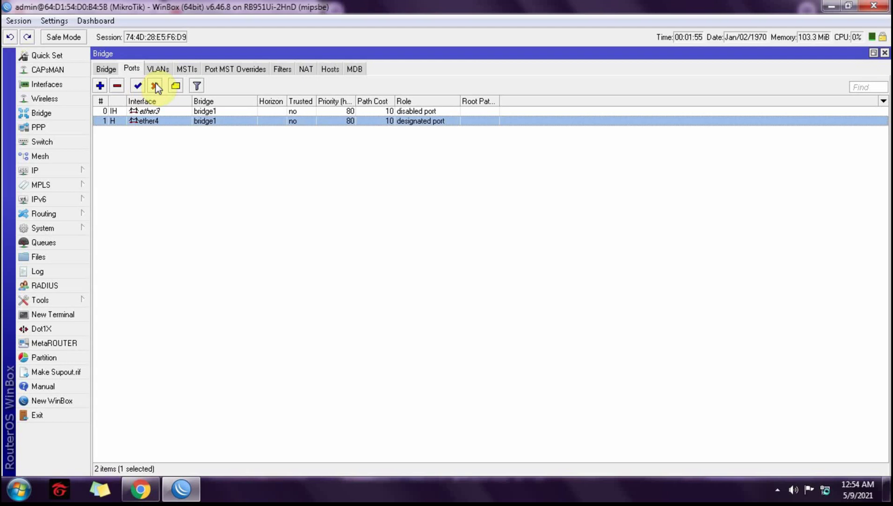
pyautogui.click(100, 85)
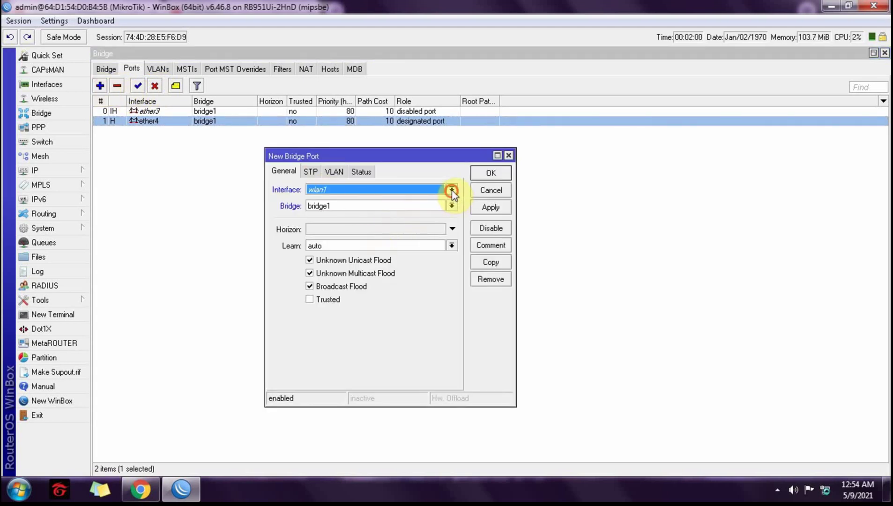
pyautogui.click(452, 190)
pyautogui.click(318, 255)
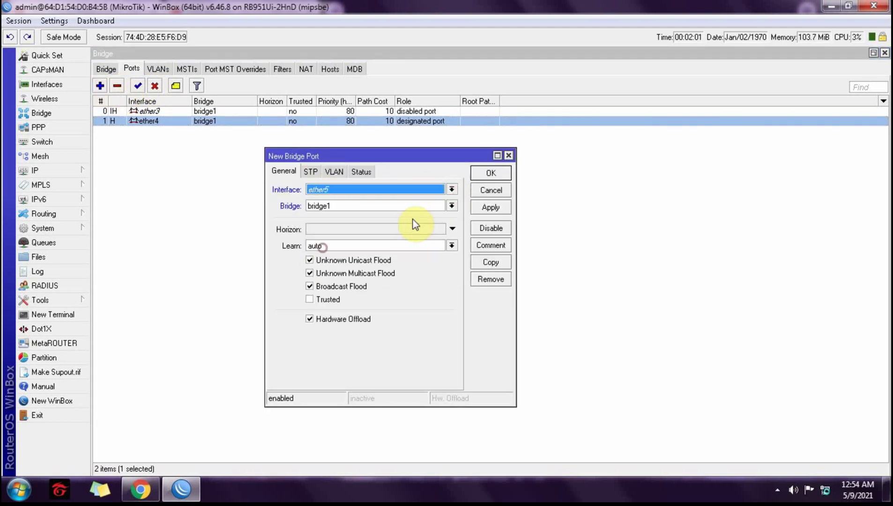
pyautogui.click(481, 208)
pyautogui.click(491, 173)
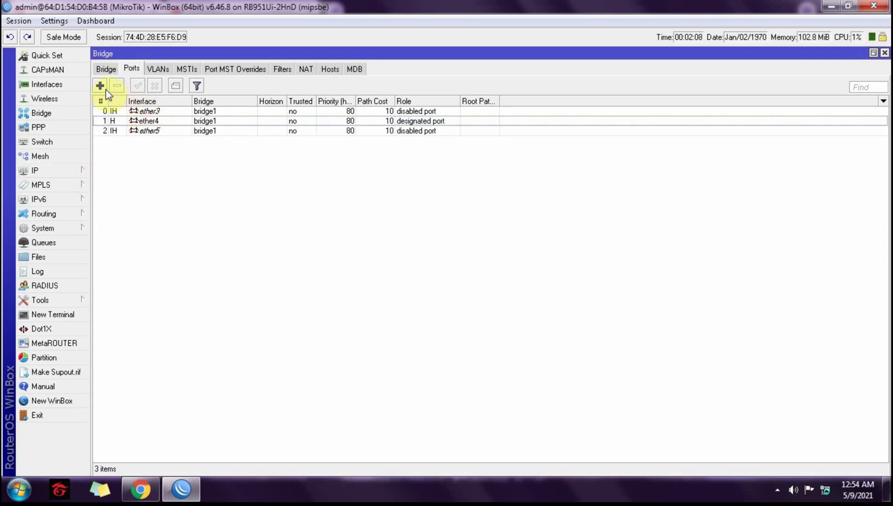
# Add a DHCP client on ether1 with Use Peer DNS, Use Peer NTP and Add Default Route set to yes
pyautogui.click(65, 173)
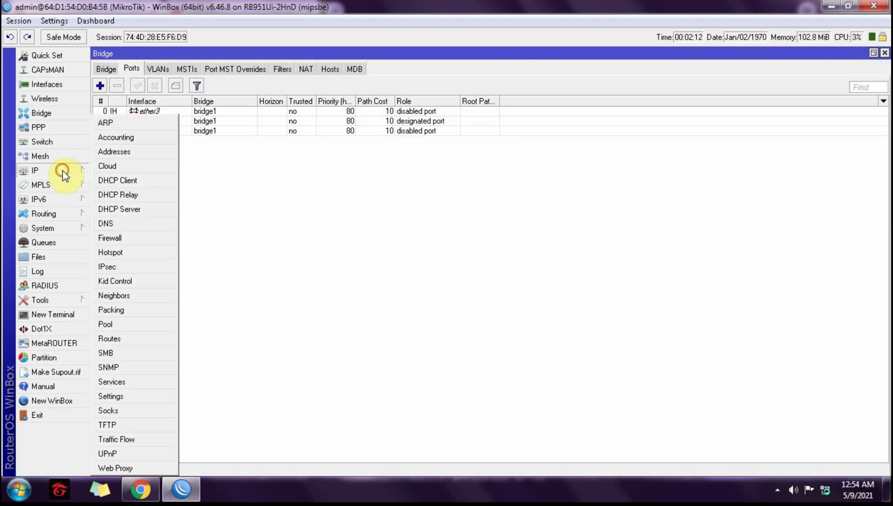
pyautogui.click(122, 181)
pyautogui.click(238, 184)
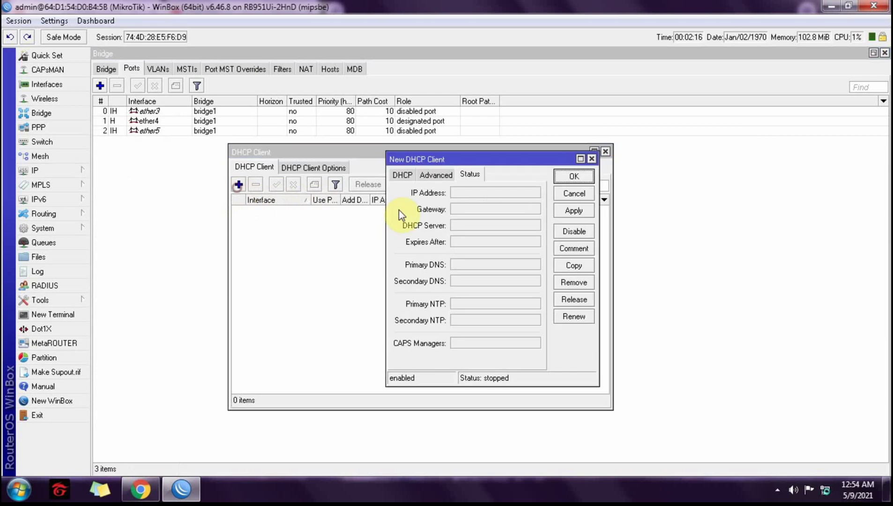
pyautogui.click(399, 174)
pyautogui.click(535, 193)
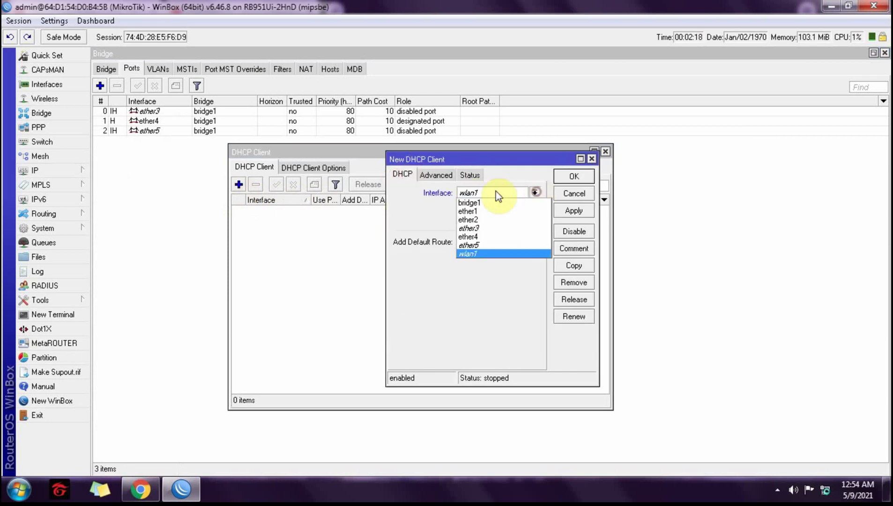
pyautogui.click(466, 214)
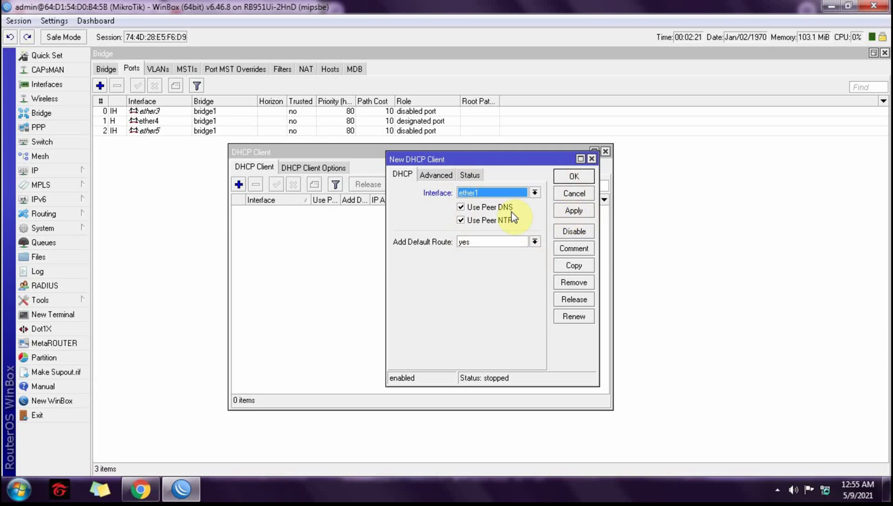
pyautogui.click(573, 211)
pyautogui.click(569, 179)
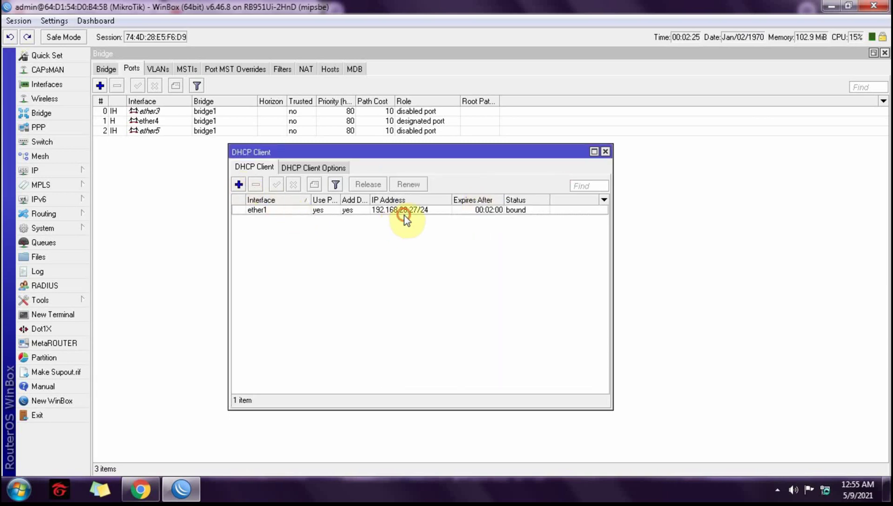
# Add a DHCP client on ether2 with Use Peer DNS, Use Peer NTP and Add Default Route enabled, and close the DHCP client and bridge windows
pyautogui.click(239, 184)
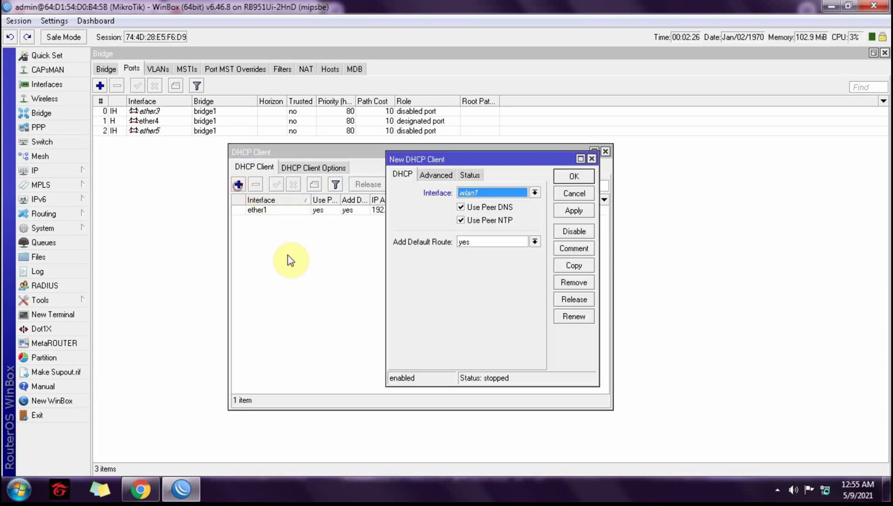
pyautogui.click(535, 193)
pyautogui.click(474, 214)
pyautogui.click(573, 211)
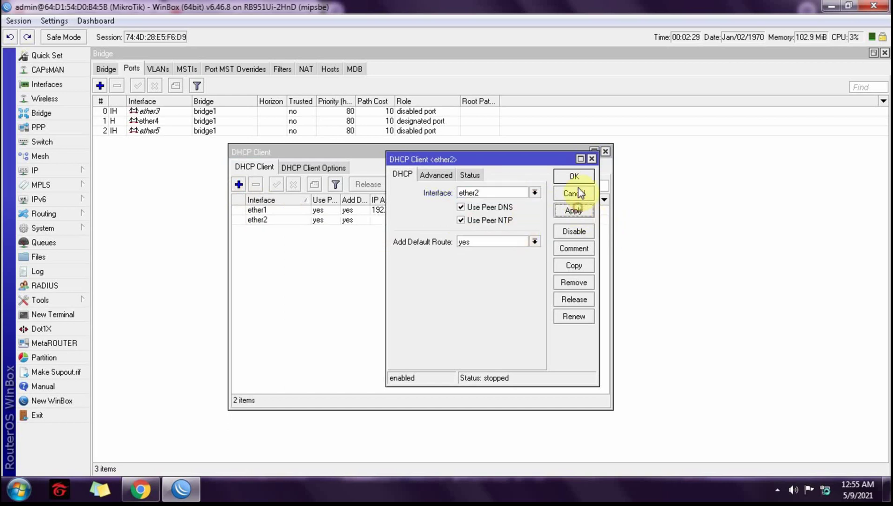
pyautogui.click(576, 178)
pyautogui.moveTo(300, 152); pyautogui.dragTo(233, 175)
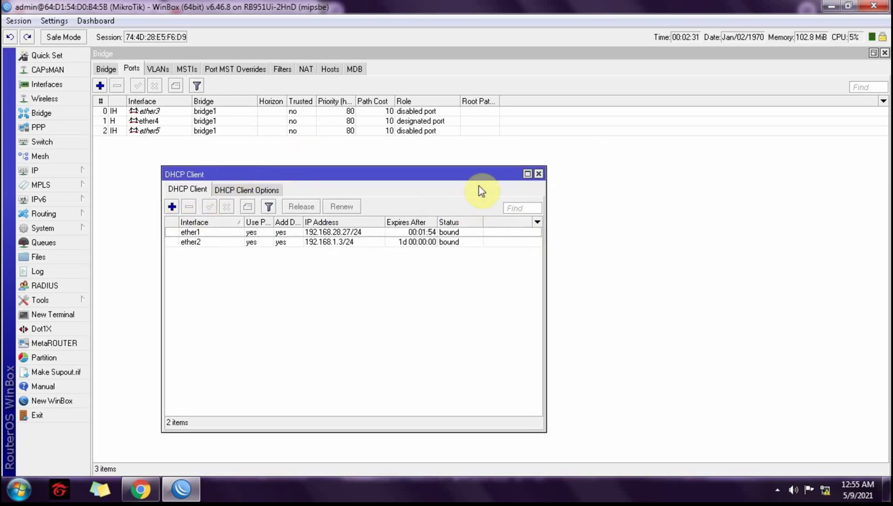
pyautogui.click(538, 175)
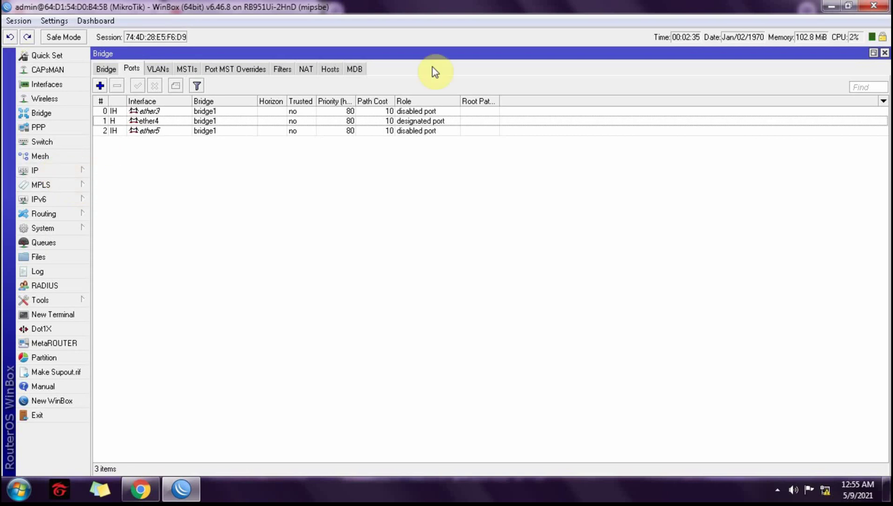
pyautogui.click(885, 53)
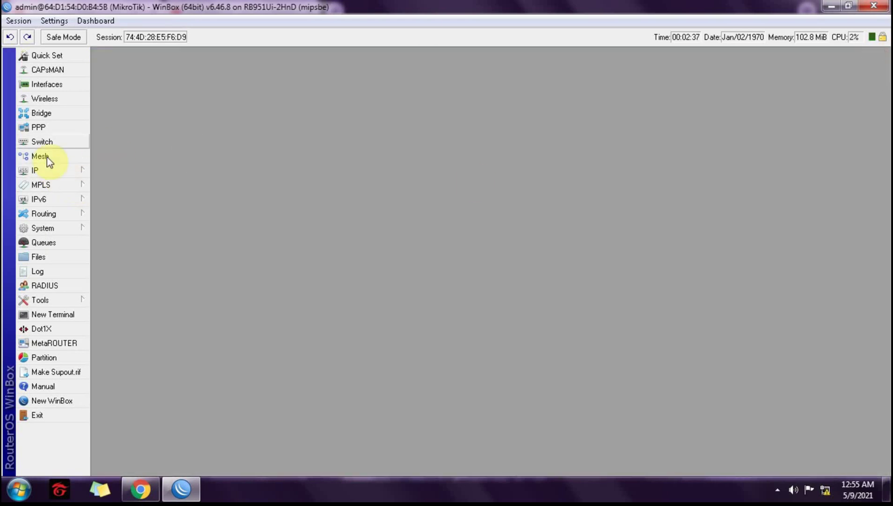
# Add the IP address 192.168.88.1/24 to the bridge1 interface and close the address list
pyautogui.click(52, 170)
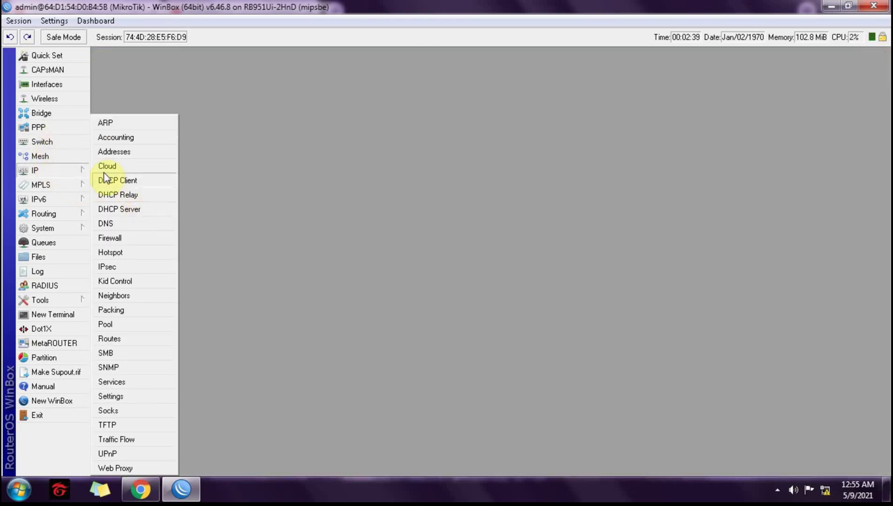
pyautogui.click(115, 152)
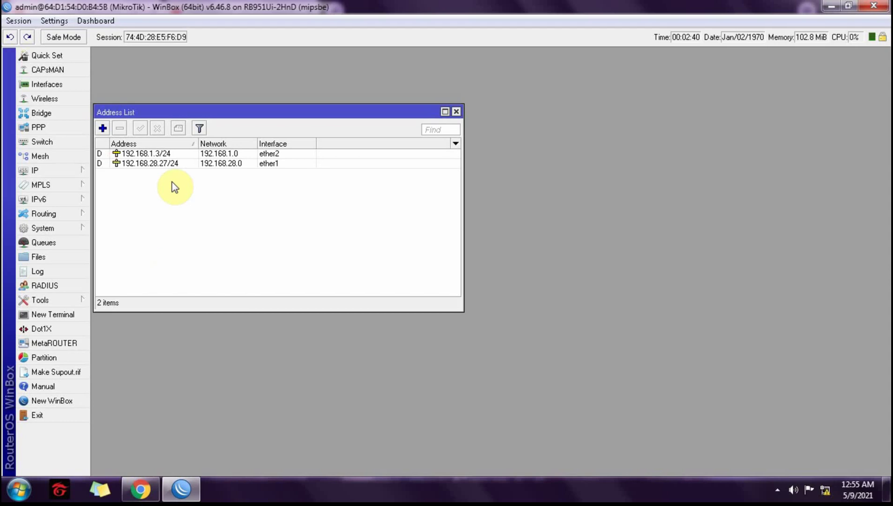
pyautogui.click(103, 128)
pyautogui.moveTo(459, 190); pyautogui.dragTo(255, 180)
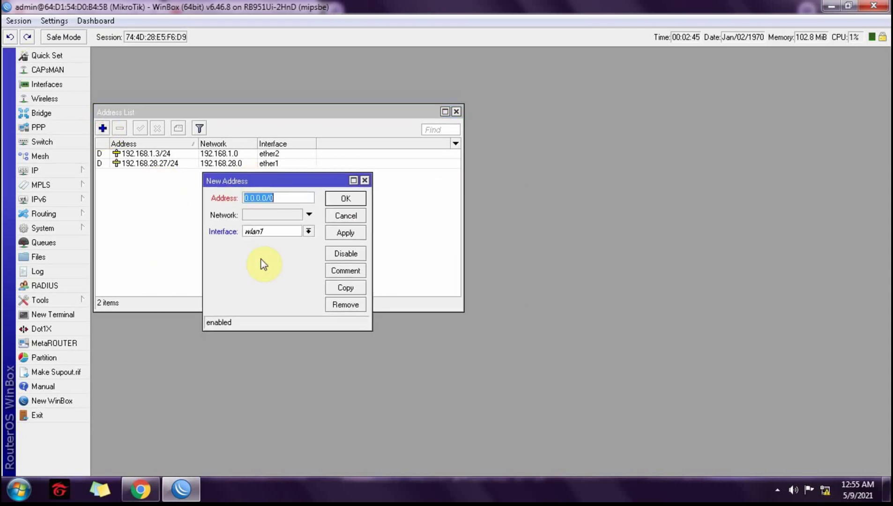
pyautogui.write('192.168.88.')
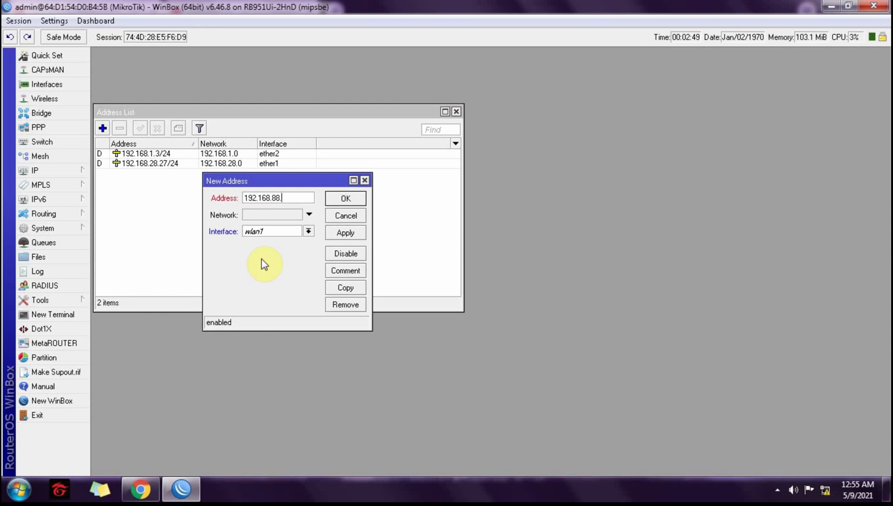
pyautogui.write('1/24')
pyautogui.click(309, 233)
pyautogui.click(281, 241)
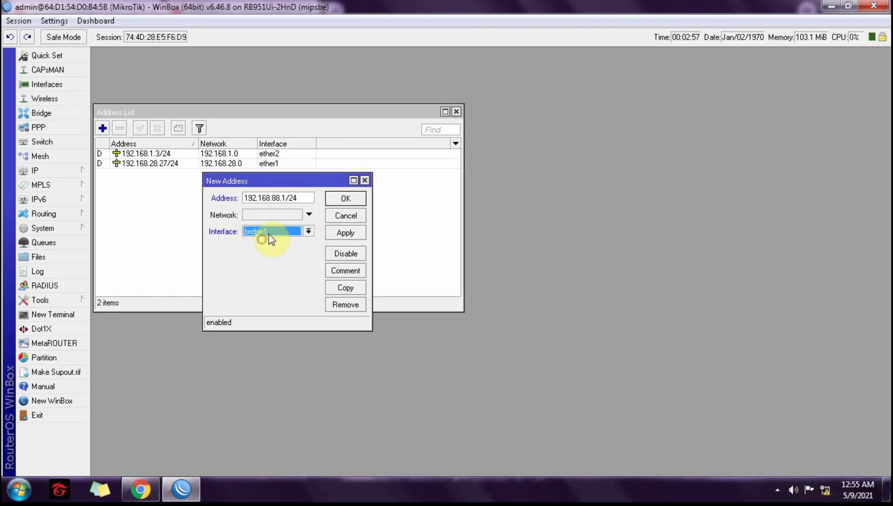
pyautogui.click(349, 235)
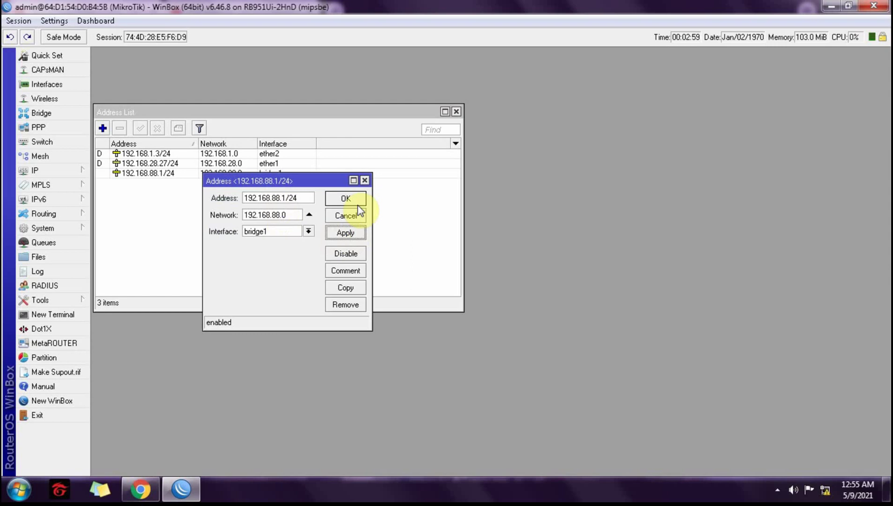
pyautogui.click(346, 200)
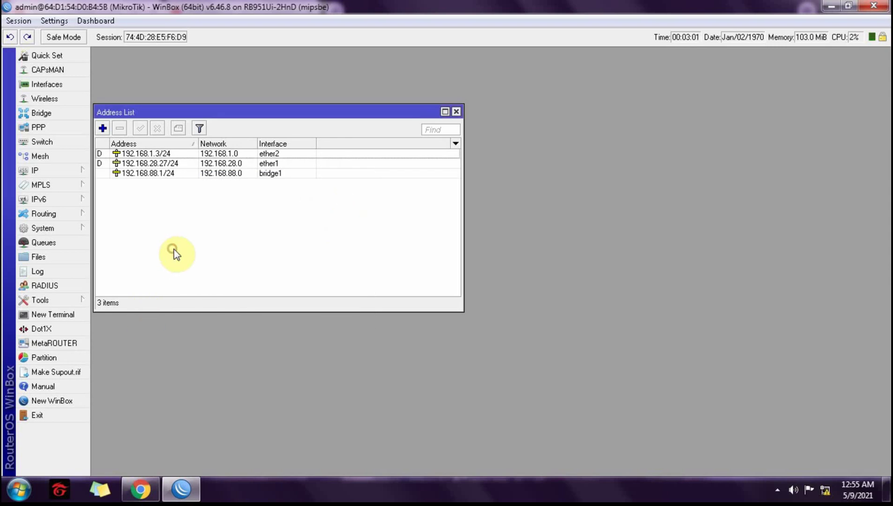
pyautogui.click(456, 112)
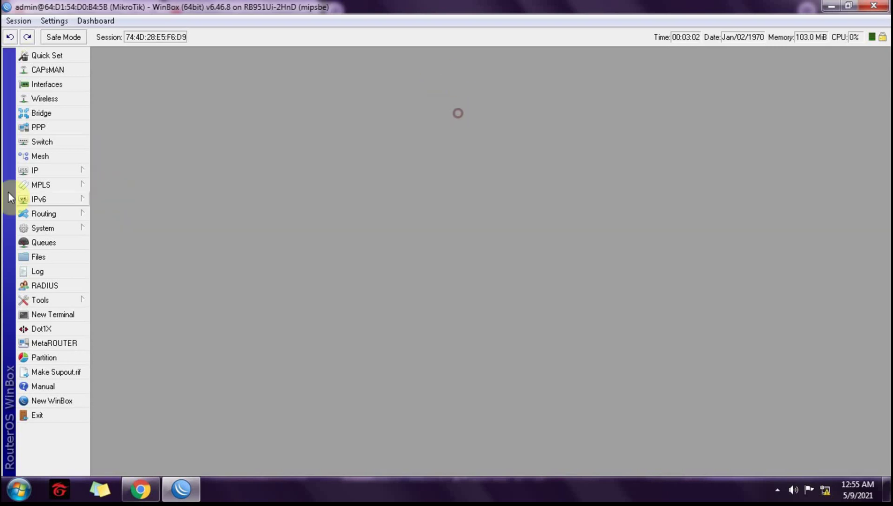
# Start the DHCP server setup wizard and choose bridge1 as the server interface
pyautogui.click(42, 173)
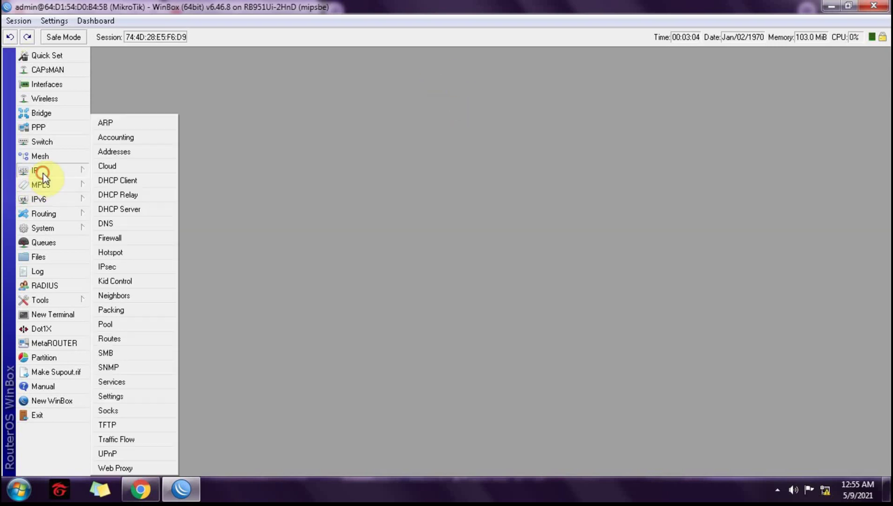
pyautogui.click(118, 209)
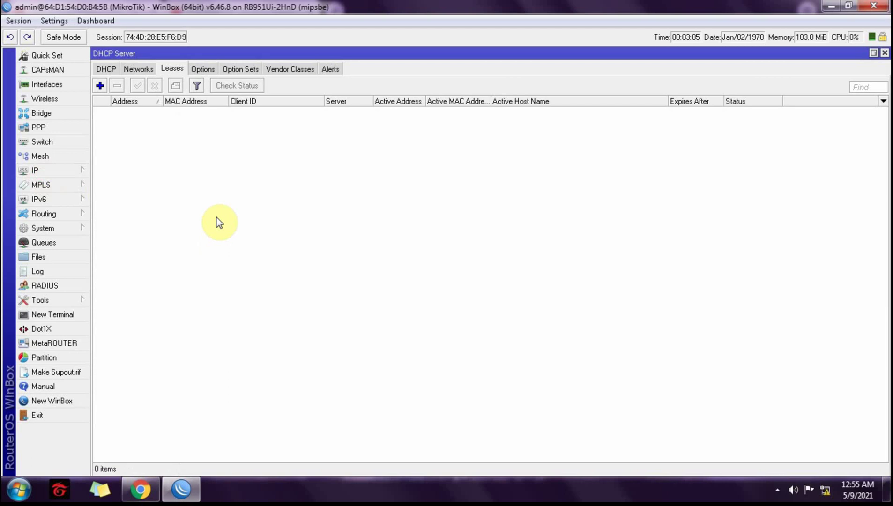
pyautogui.click(105, 69)
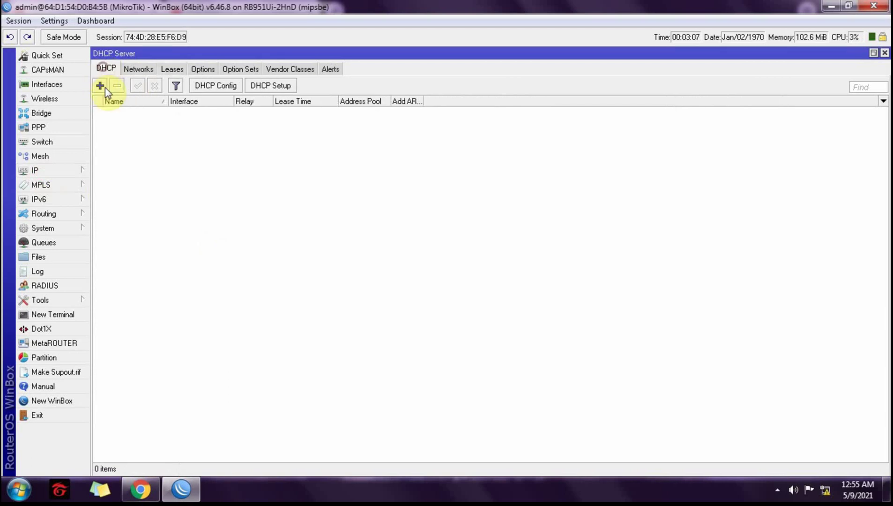
pyautogui.click(271, 86)
pyautogui.click(570, 259)
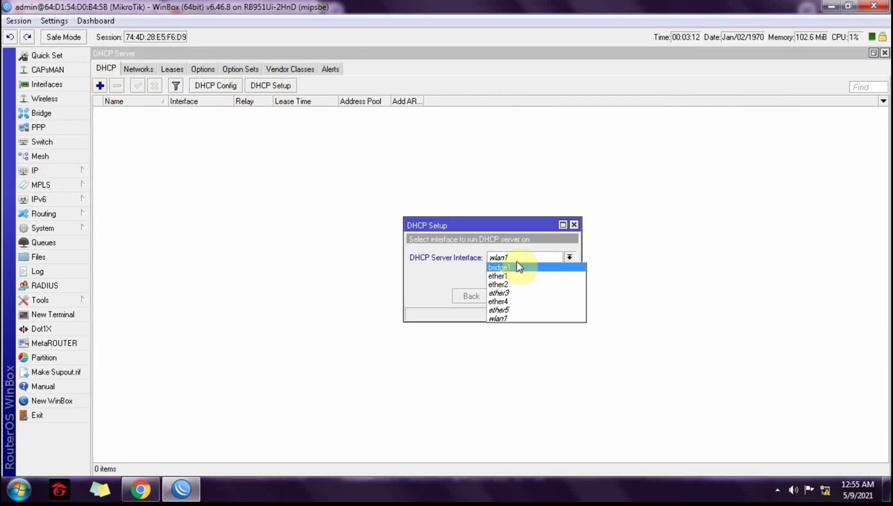
pyautogui.click(518, 259)
pyautogui.click(569, 257)
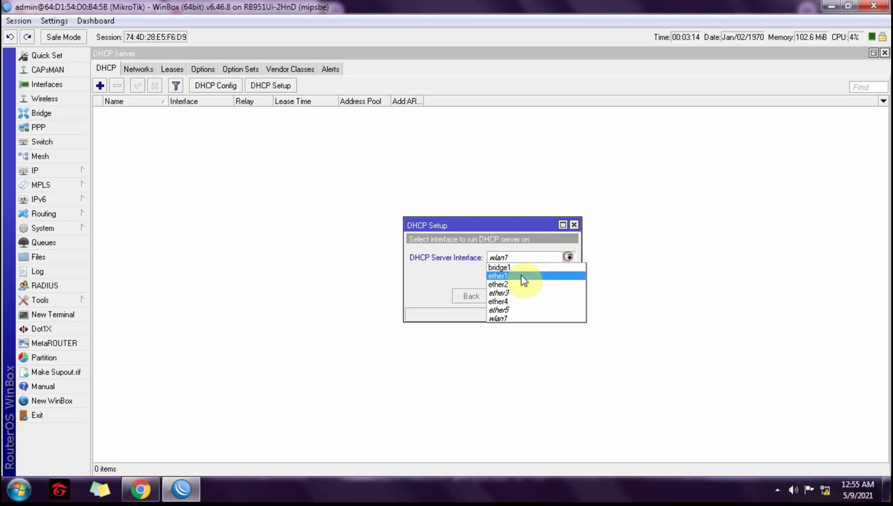
pyautogui.click(520, 268)
pyautogui.click(512, 300)
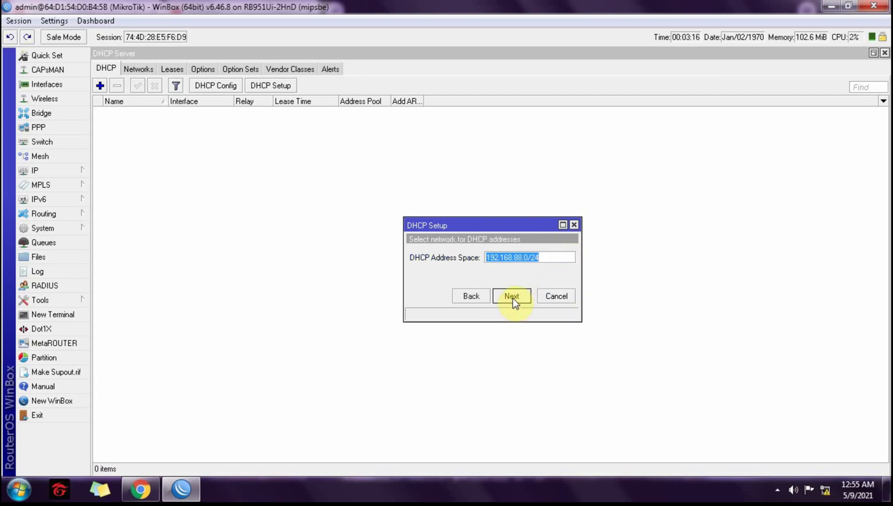
# Complete the DHCP setup with address space 192.168.88.0/24, accepting the suggested gateway, address pool, DNS servers and lease time
pyautogui.click(513, 298)
pyautogui.click(512, 298)
pyautogui.click(512, 298)
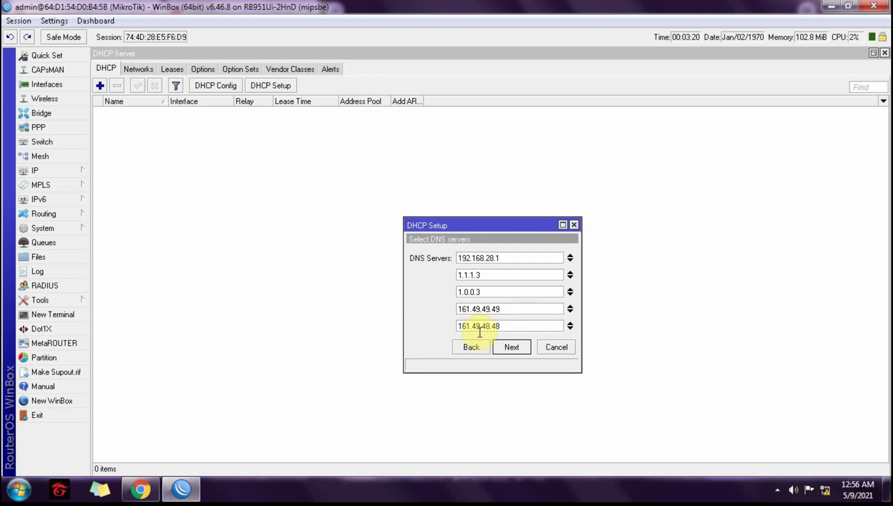
pyautogui.click(512, 349)
pyautogui.click(512, 349)
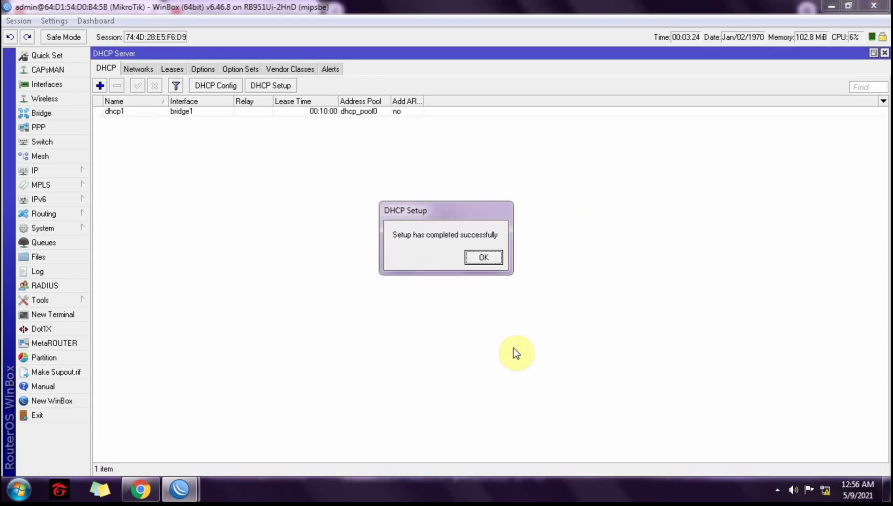
pyautogui.click(483, 258)
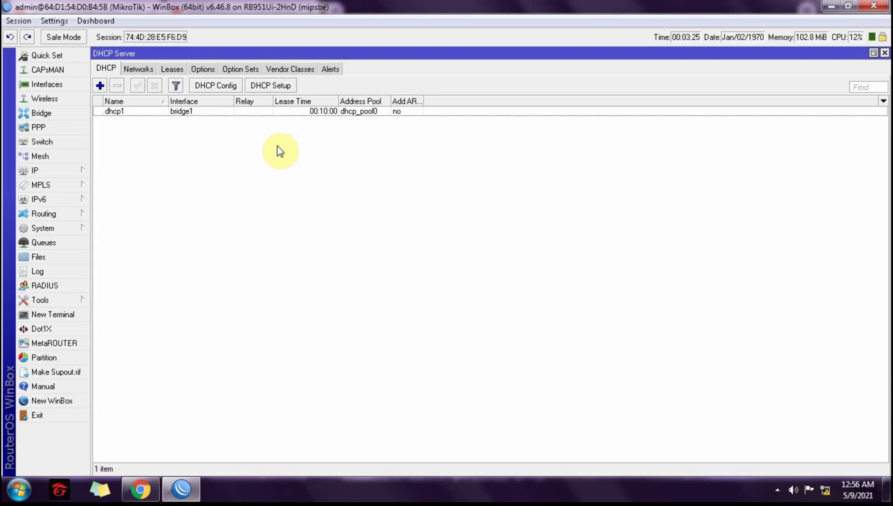
# Review the dhcp1 server's generic, queue and script settings and the address range of its IP pool
pyautogui.doubleClick(208, 111)
pyautogui.click(305, 84)
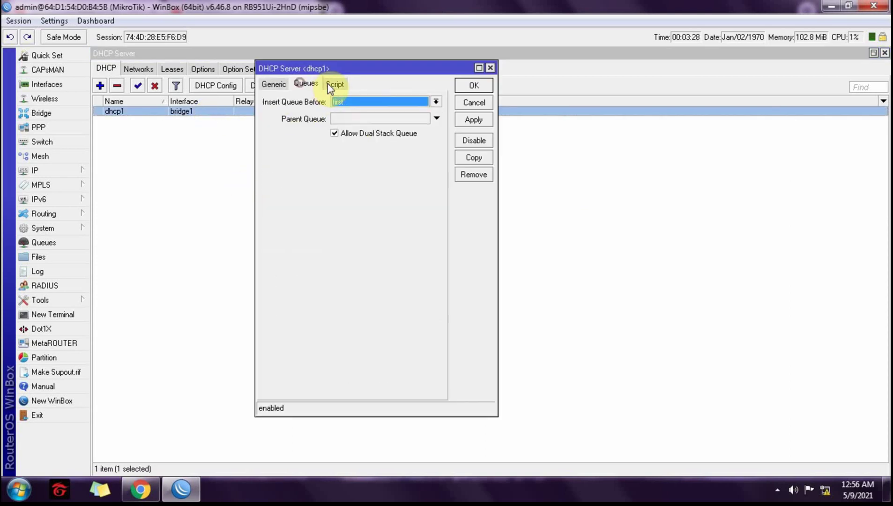
pyautogui.click(335, 84)
pyautogui.click(274, 85)
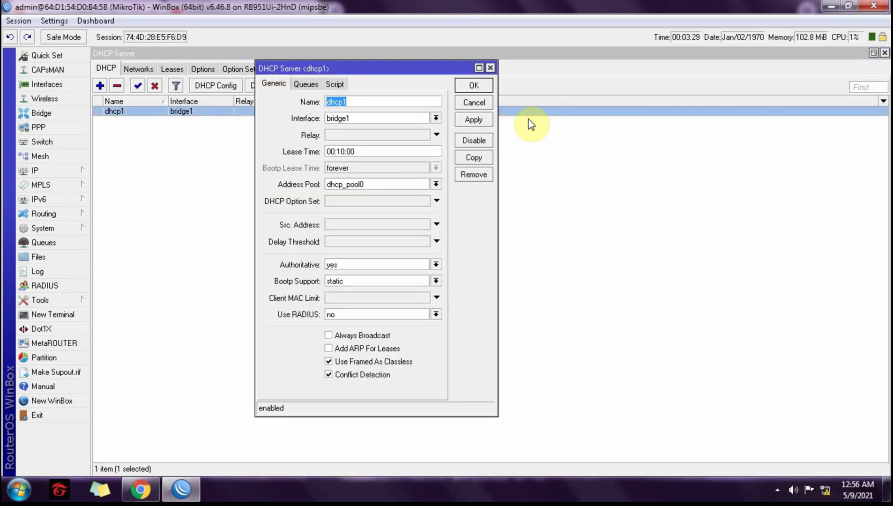
pyautogui.click(466, 85)
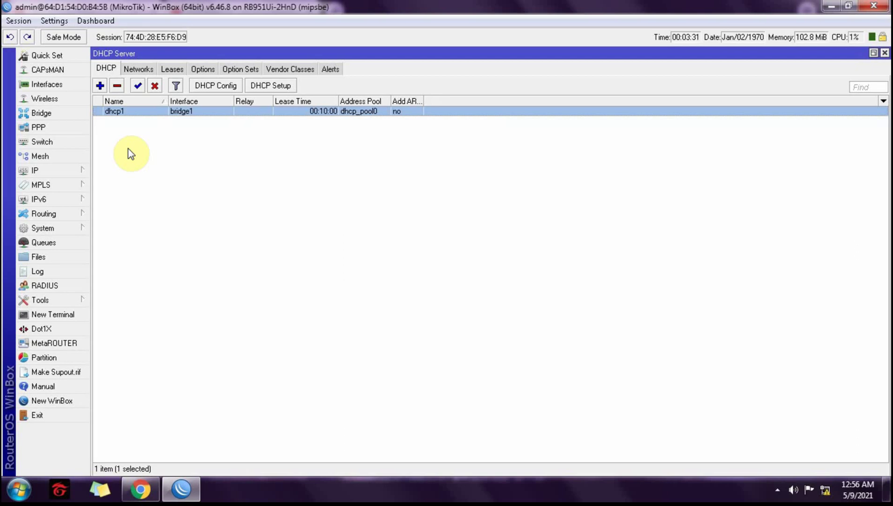
pyautogui.click(36, 169)
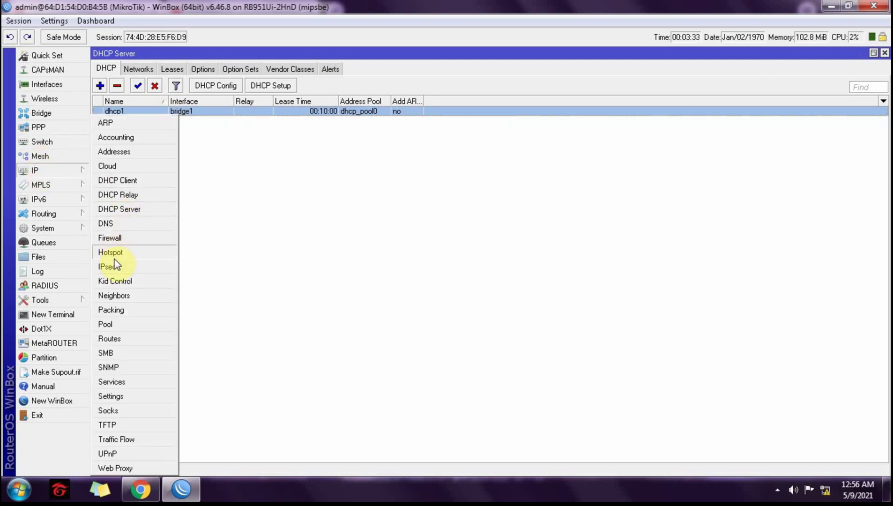
pyautogui.click(113, 324)
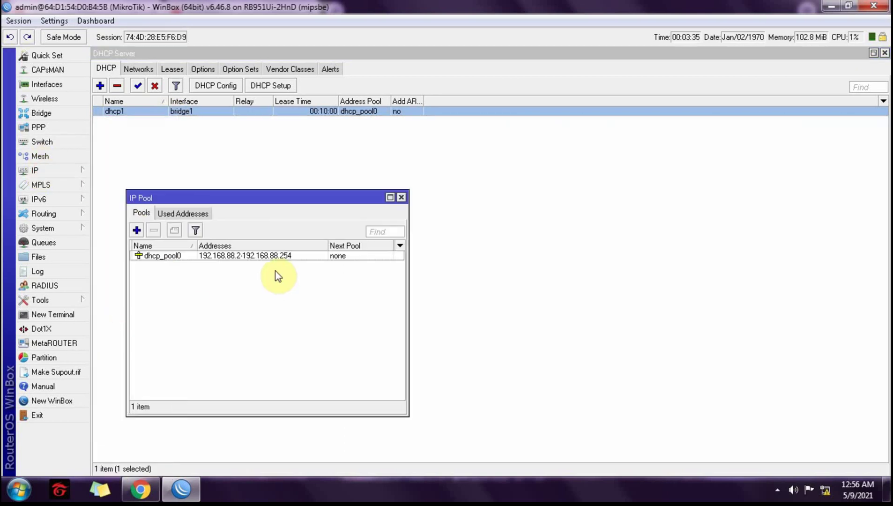
pyautogui.click(220, 257)
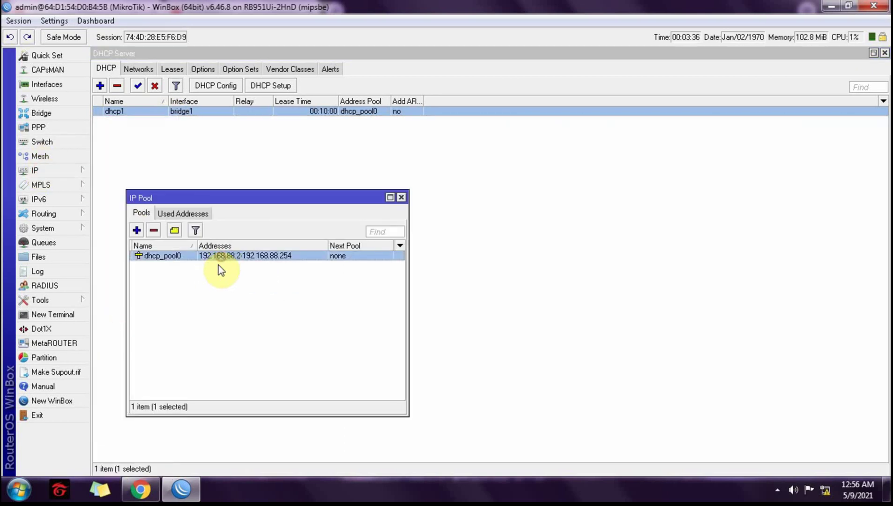
pyautogui.click(401, 197)
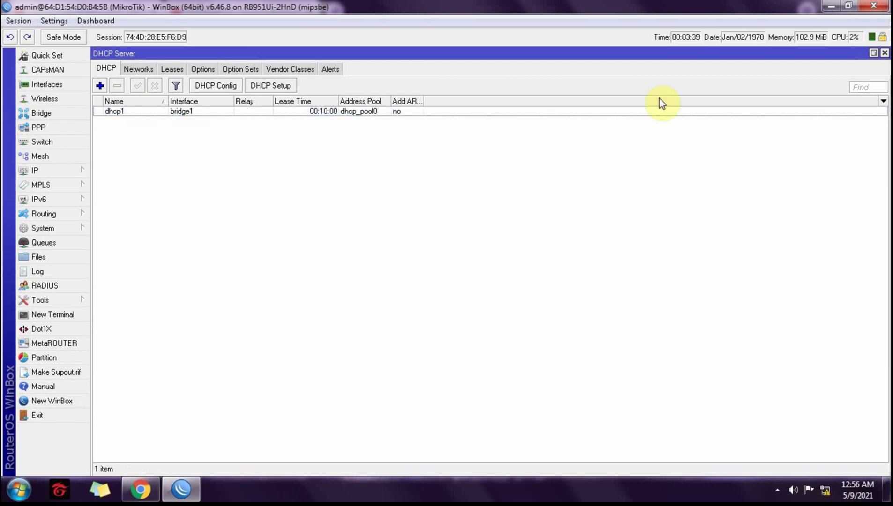
# Start a new firewall NAT rule with the srcnat chain and ether1 as the outgoing interface
pyautogui.click(52, 171)
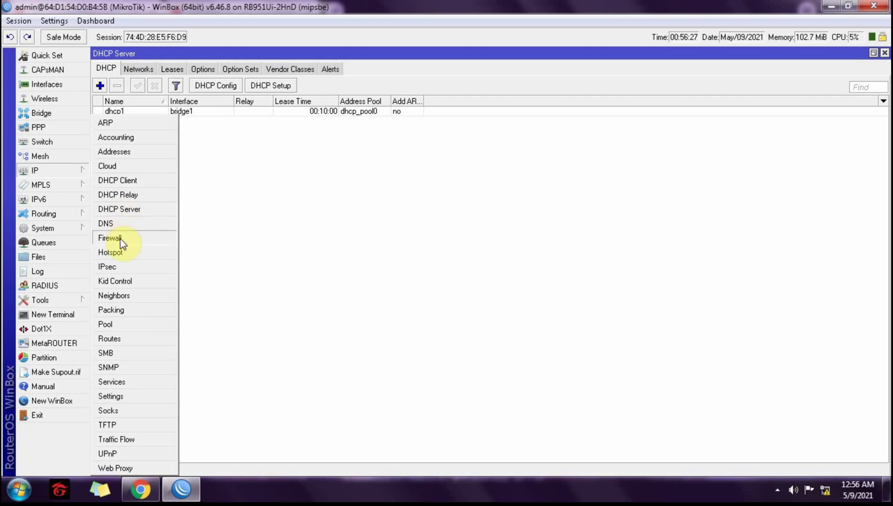
pyautogui.click(110, 238)
pyautogui.click(150, 208)
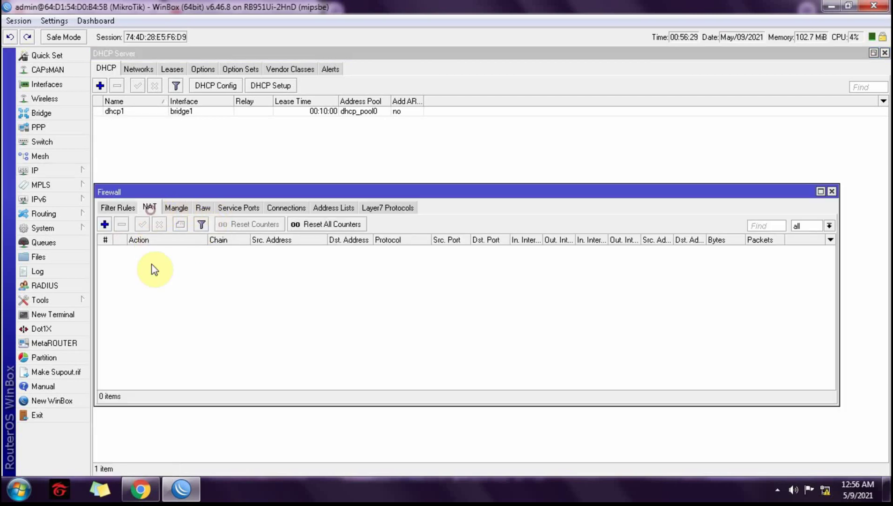
pyautogui.click(104, 225)
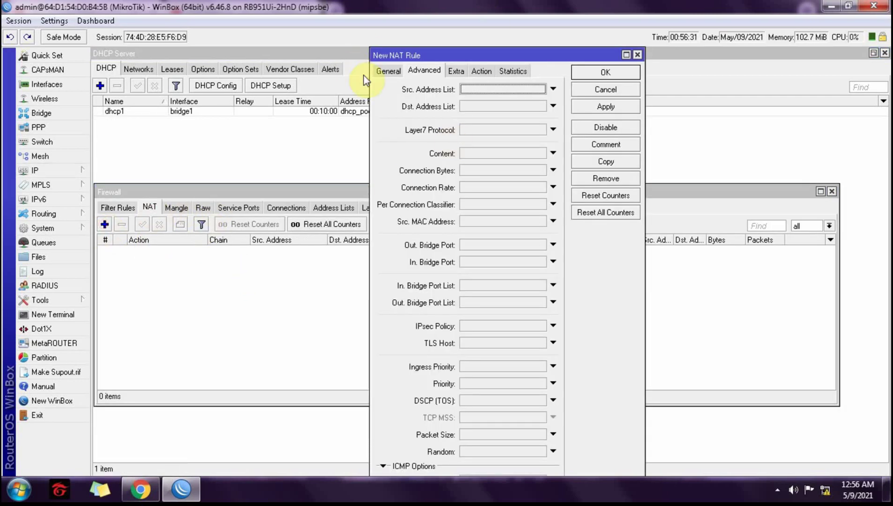
pyautogui.click(388, 71)
pyautogui.click(554, 89)
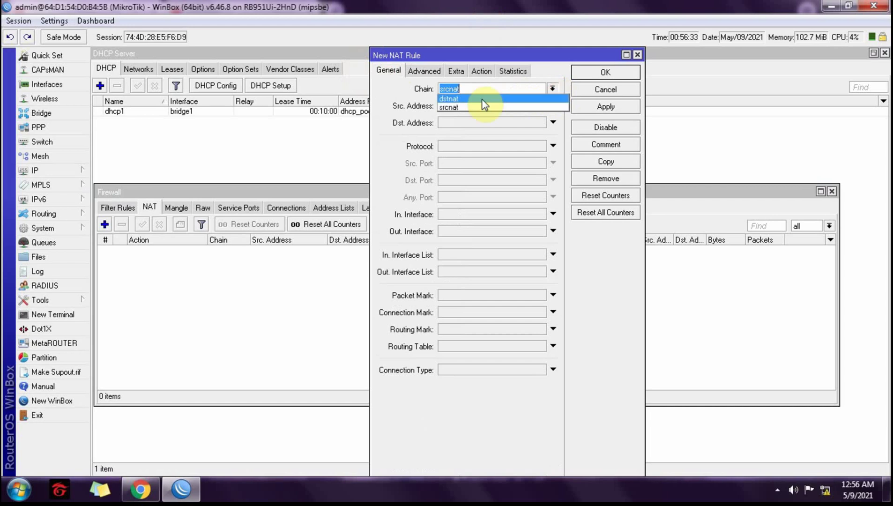
pyautogui.click(465, 107)
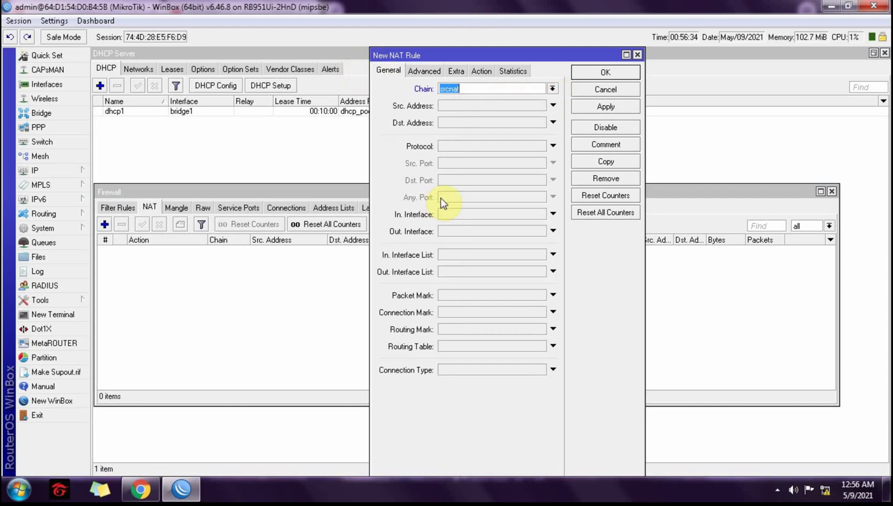
pyautogui.click(457, 234)
pyautogui.click(539, 232)
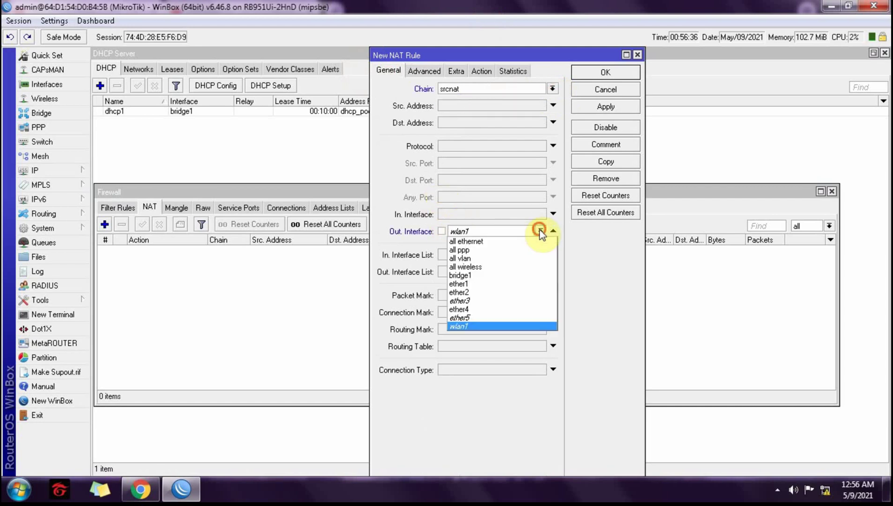
pyautogui.click(464, 284)
# Set the ether1 NAT rule's action to masquerade and apply the rule
pyautogui.click(481, 71)
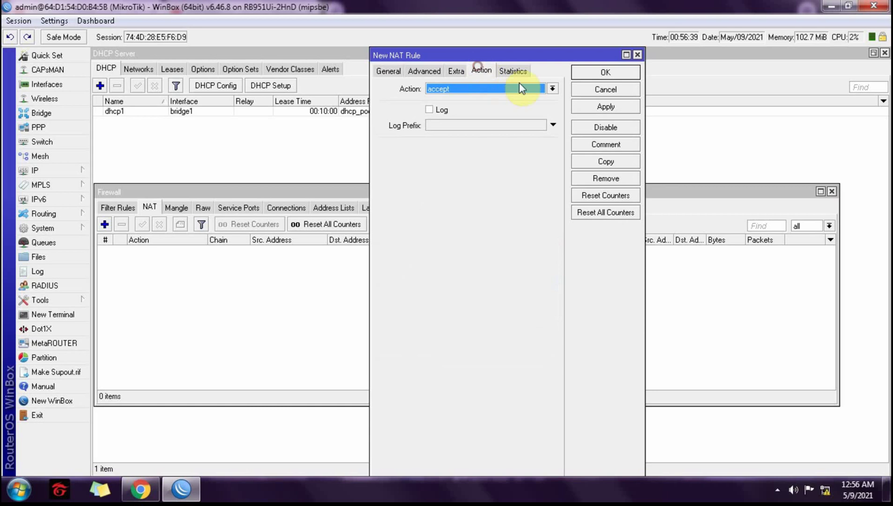
pyautogui.click(553, 89)
pyautogui.click(444, 152)
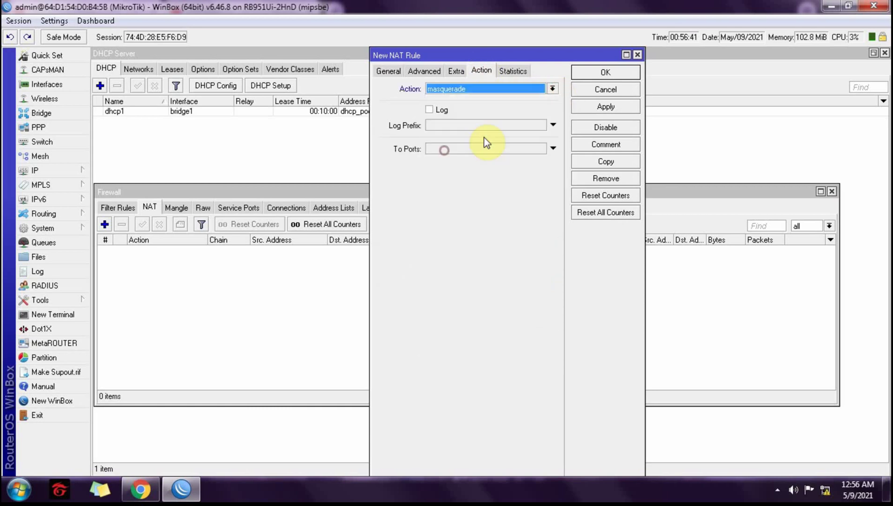
pyautogui.click(588, 108)
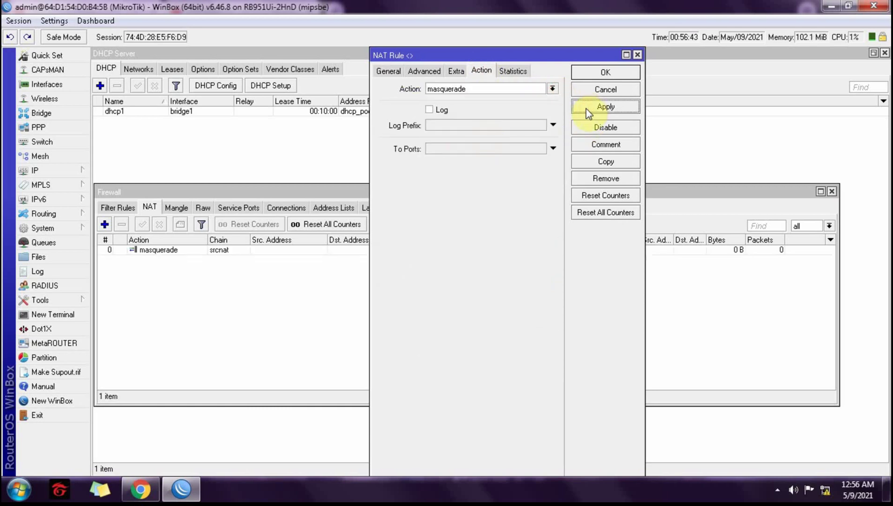
# Copy the masquerade rule, change its outgoing interface to ether2 and save the copy
pyautogui.click(597, 161)
pyautogui.click(404, 71)
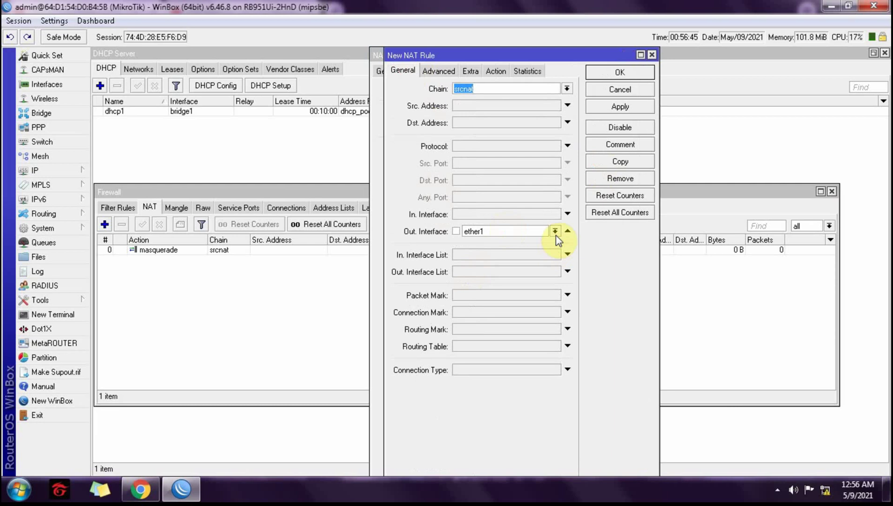
pyautogui.click(555, 232)
pyautogui.click(475, 292)
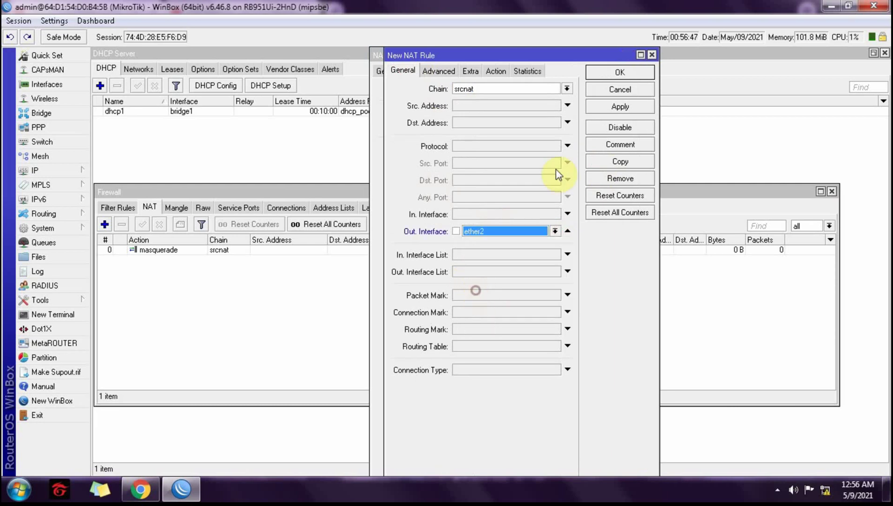
pyautogui.click(493, 72)
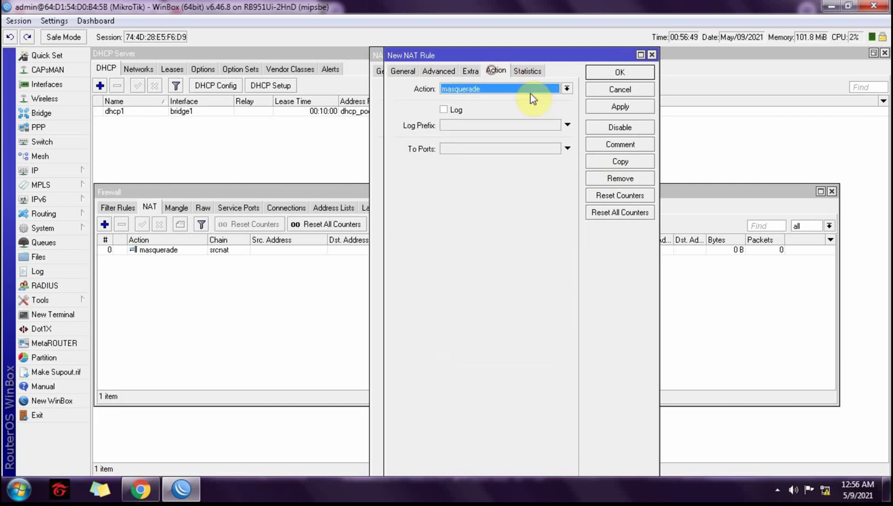
pyautogui.click(607, 74)
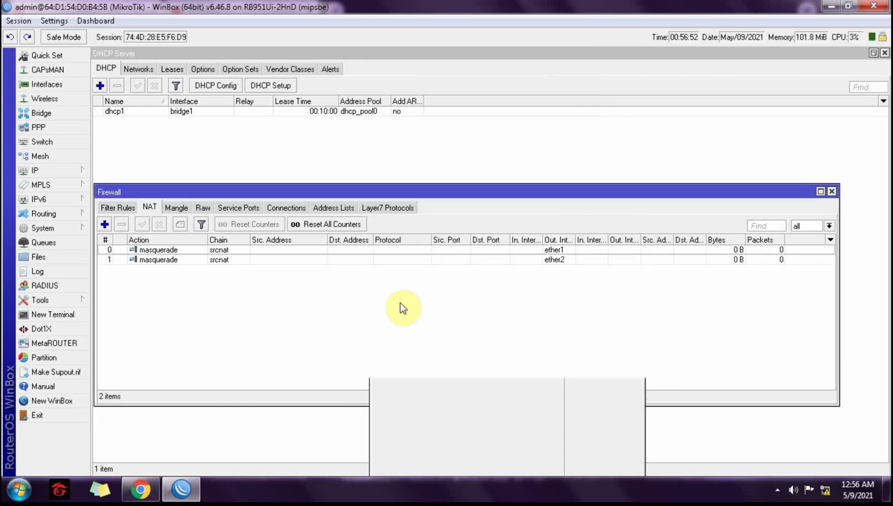
# Ping google.com from a new router terminal to test internet access, and close the terminal
pyautogui.click(54, 313)
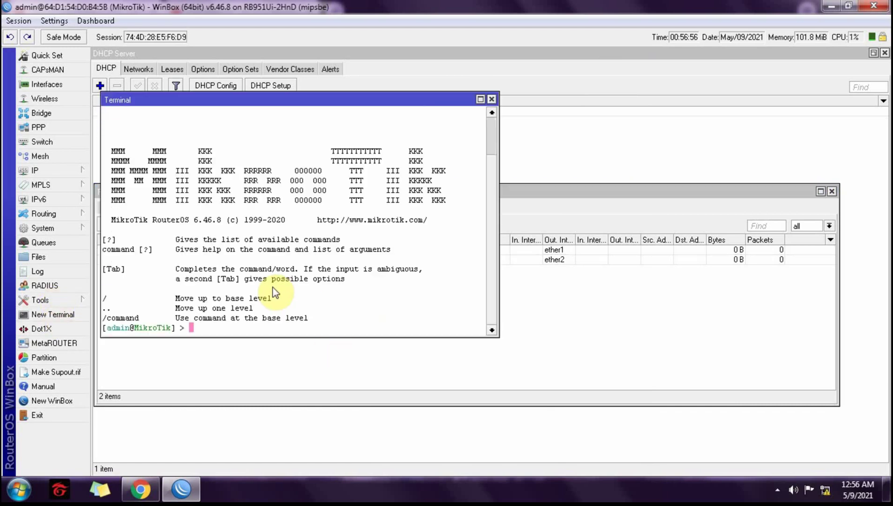
pyautogui.write('ping ')
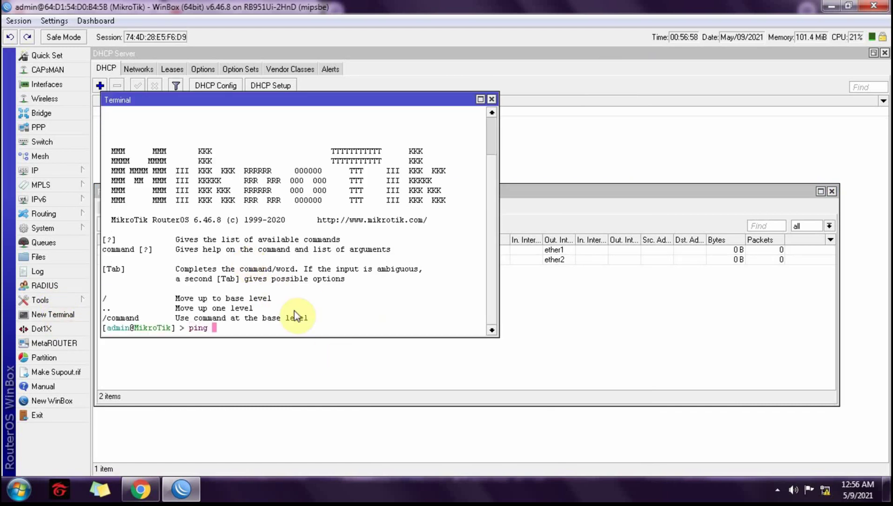
pyautogui.write('google.com')
pyautogui.press('Return')
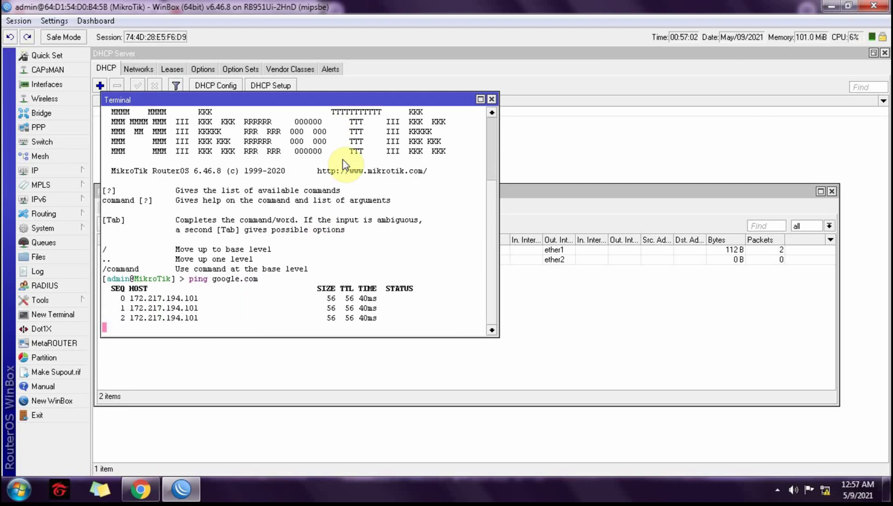
pyautogui.click(491, 99)
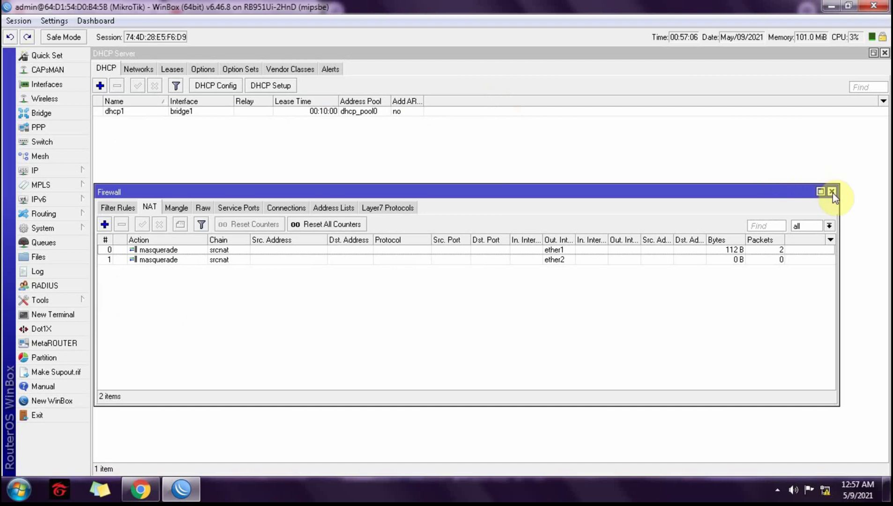
# Close the firewall and DHCP server windows, and reopen the firewall on its mangle rules in a narrower, taller window
pyautogui.click(831, 191)
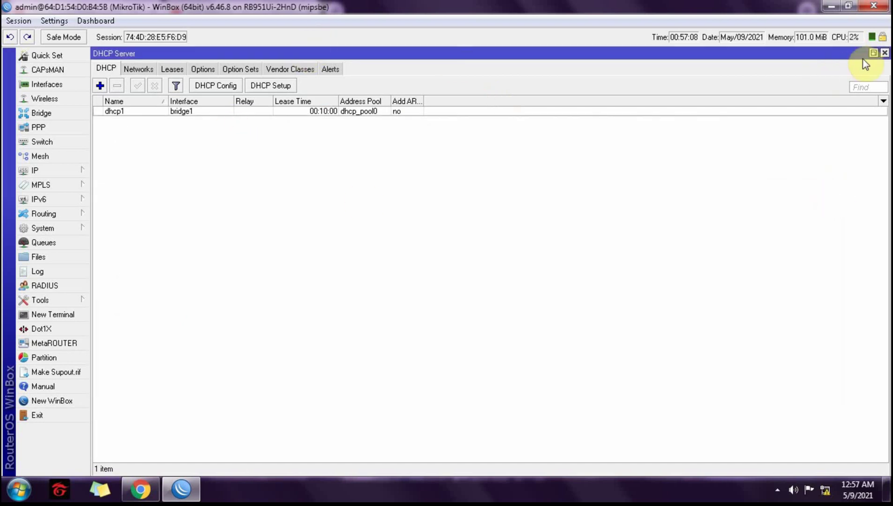
pyautogui.click(884, 53)
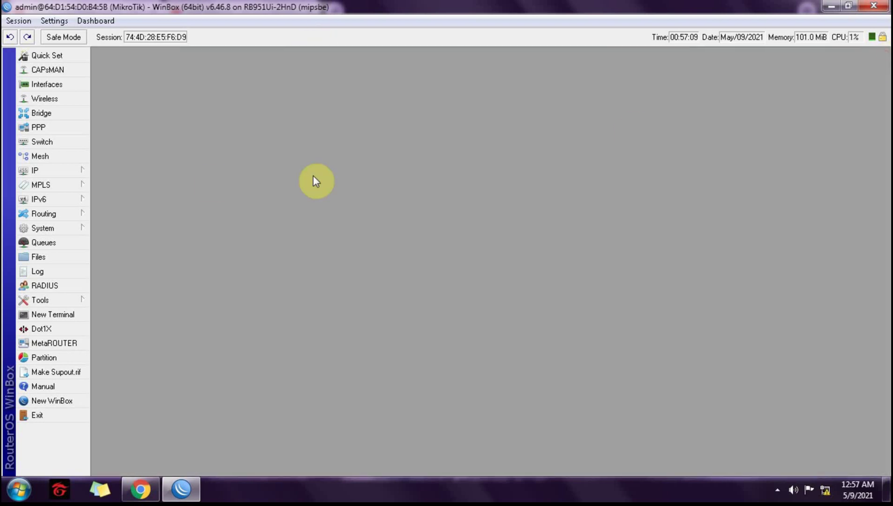
pyautogui.click(54, 171)
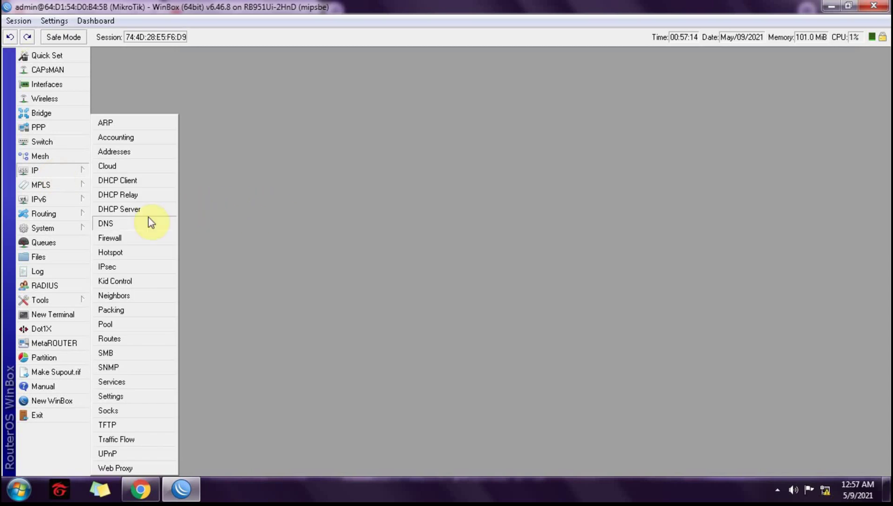
pyautogui.click(117, 238)
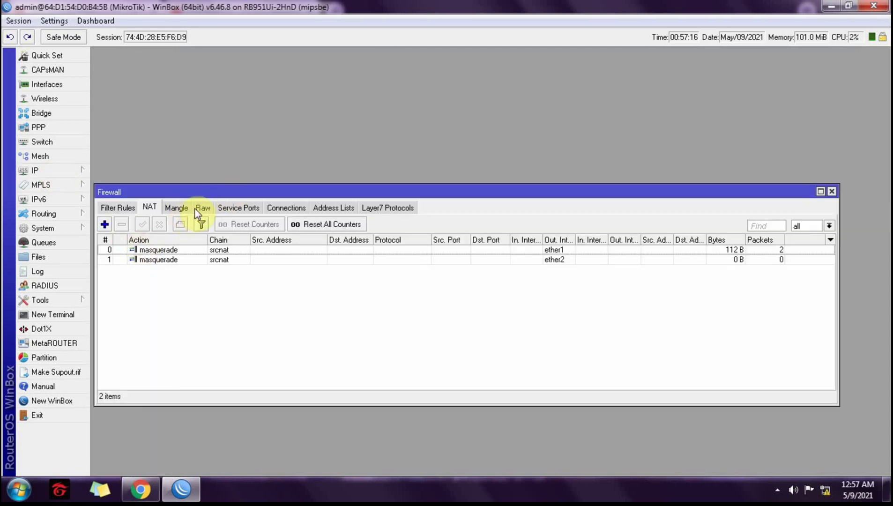
pyautogui.click(180, 210)
pyautogui.moveTo(297, 192); pyautogui.dragTo(301, 102)
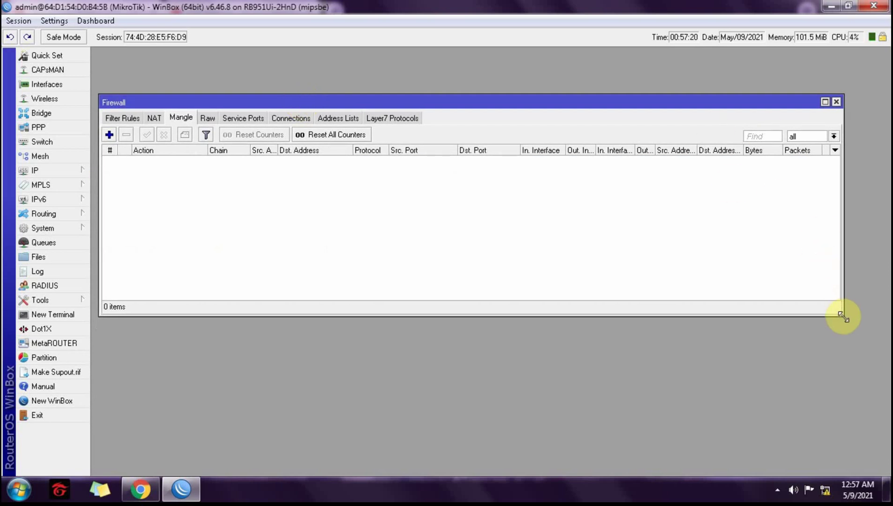
pyautogui.moveTo(844, 316); pyautogui.dragTo(721, 363)
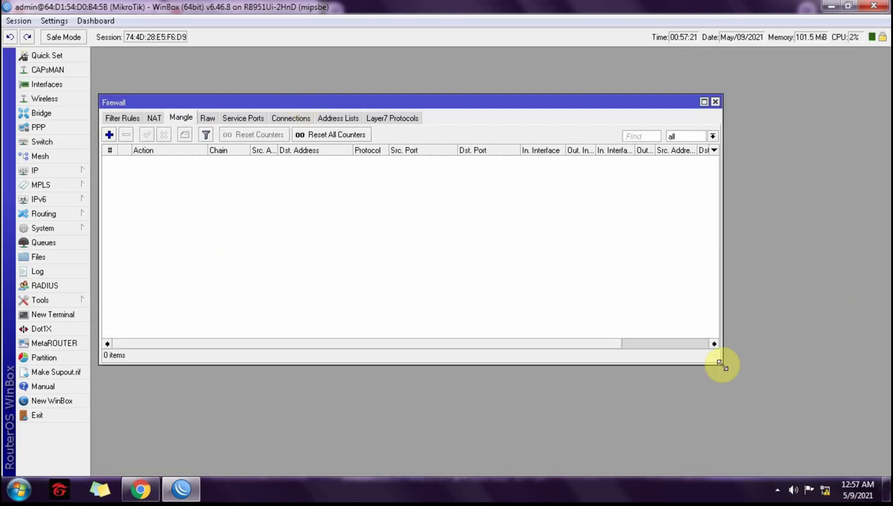
# Switch to Chrome, load YouTube in a new tab and close the Hotel Transylvania video tab
pyautogui.click(139, 489)
pyautogui.click(309, 11)
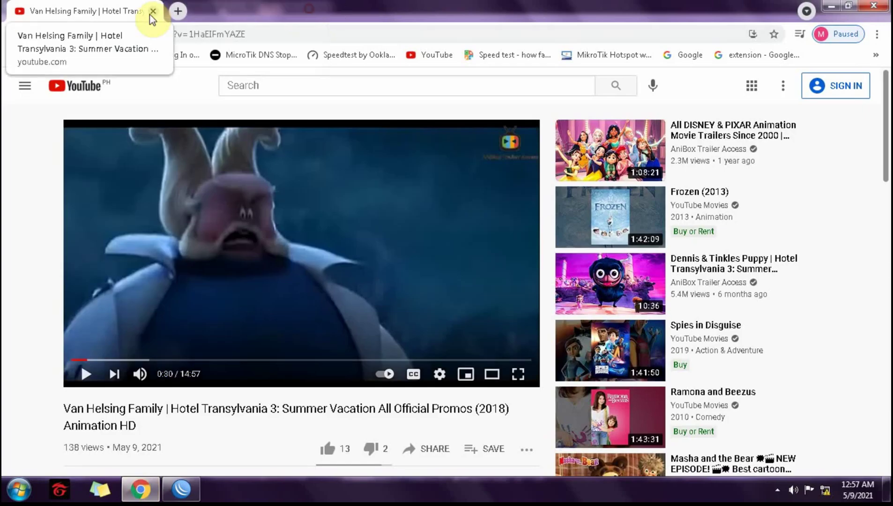
pyautogui.click(174, 11)
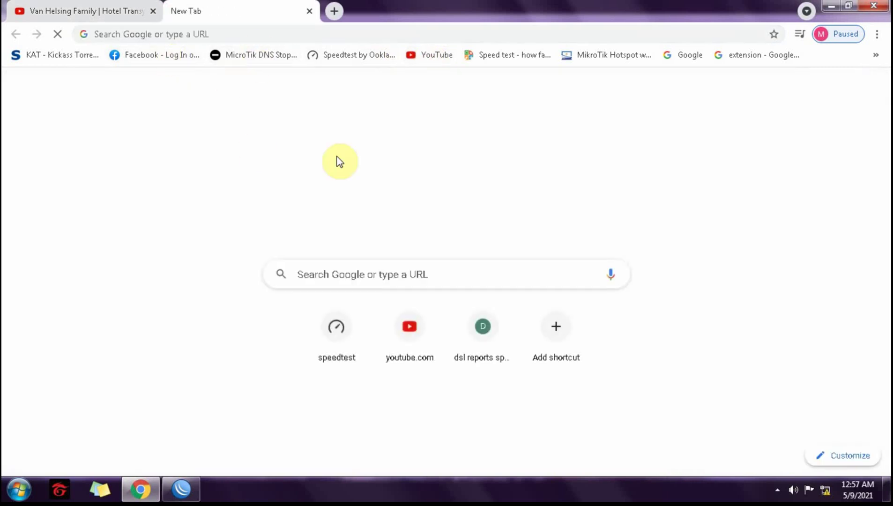
pyautogui.click(398, 325)
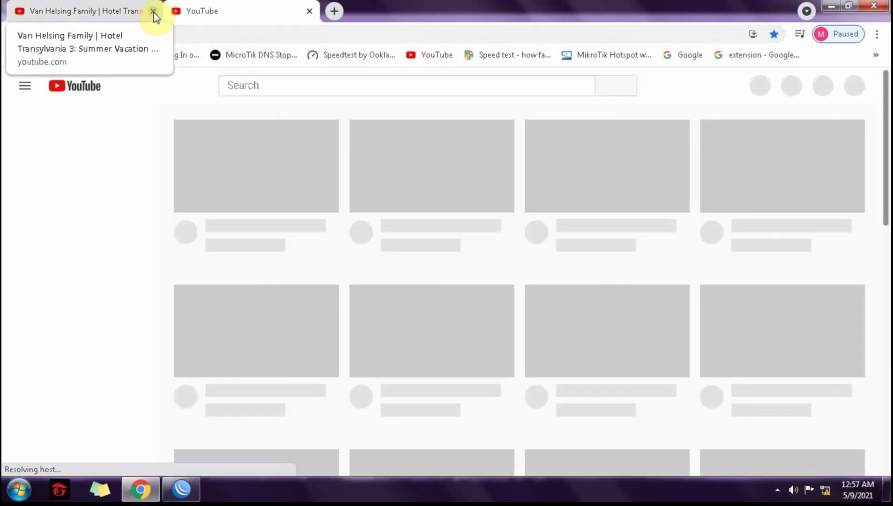
pyautogui.click(154, 13)
# Switch back to WinBox, open the IP address list and move the firewall window so the interface addresses stay readable
pyautogui.click(181, 488)
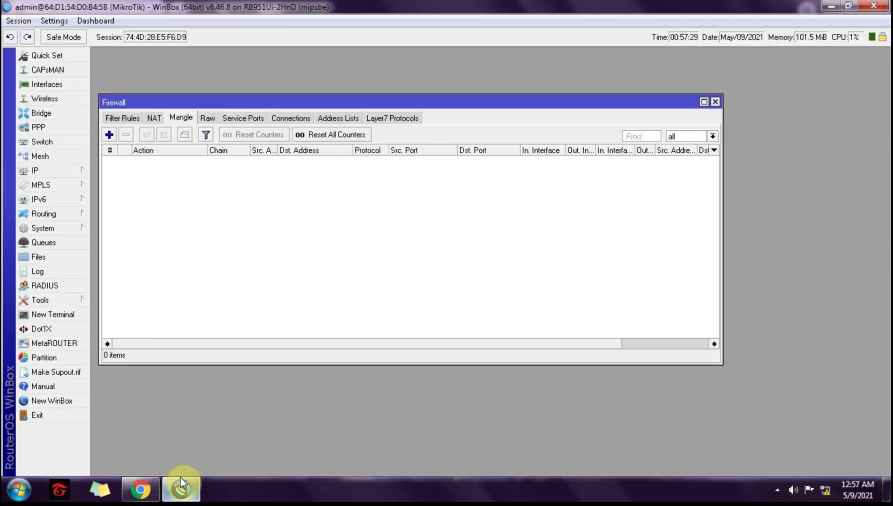
pyautogui.click(339, 221)
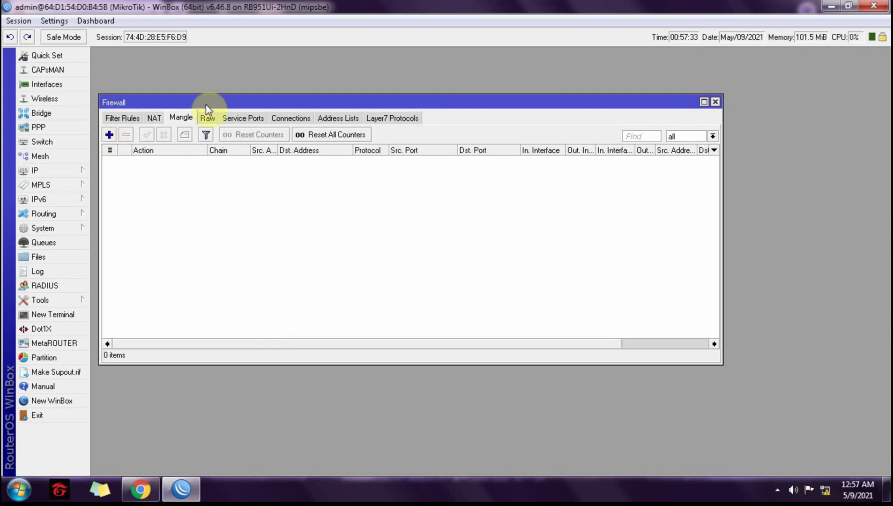
pyautogui.moveTo(205, 103); pyautogui.dragTo(203, 197)
pyautogui.click(54, 170)
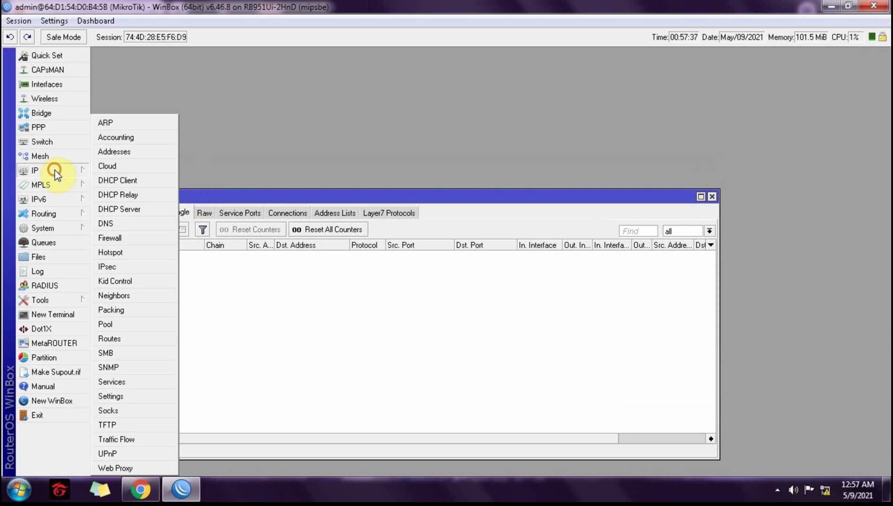
pyautogui.click(114, 152)
pyautogui.click(515, 335)
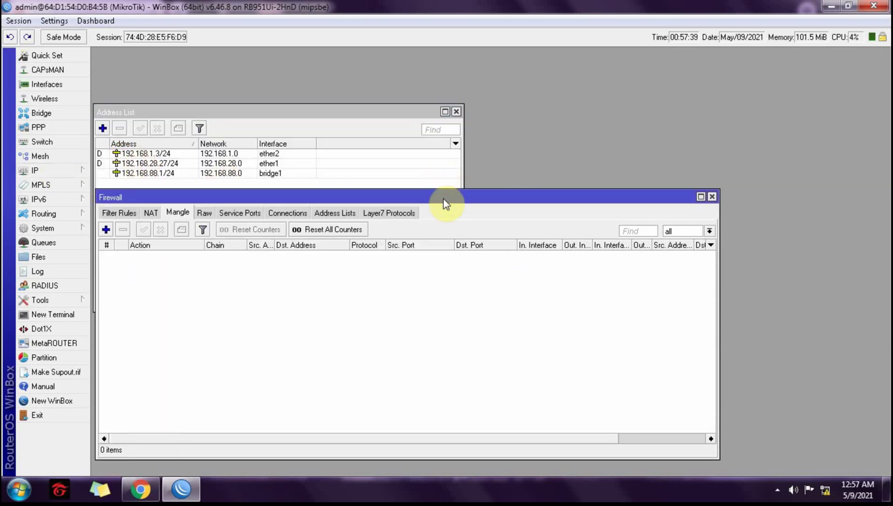
pyautogui.moveTo(445, 203); pyautogui.dragTo(531, 204)
# Add a prerouting mangle rule that accepts traffic to 192.168.28.0/24 arriving on in-interface bridge1
pyautogui.click(192, 230)
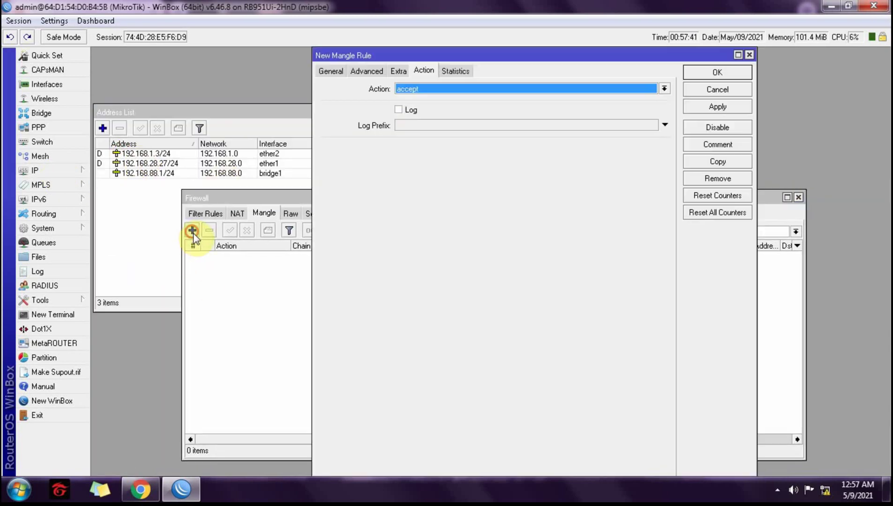
pyautogui.click(330, 71)
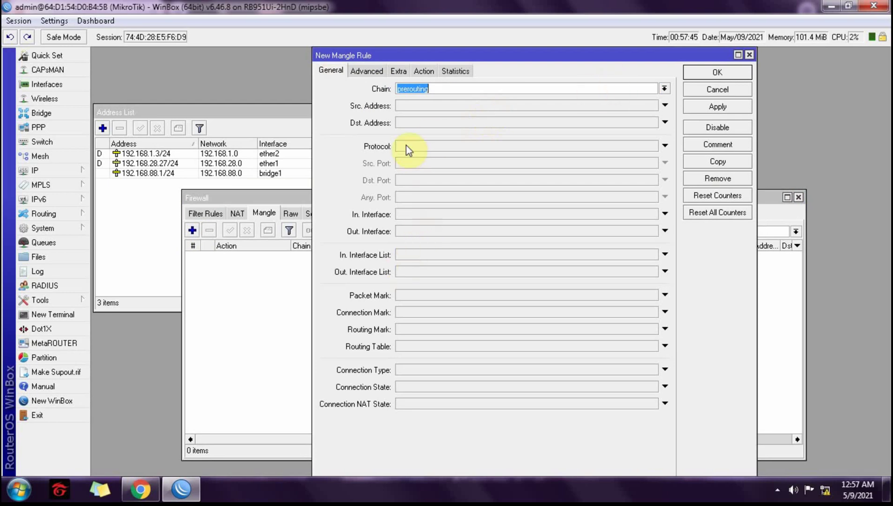
pyautogui.click(415, 123)
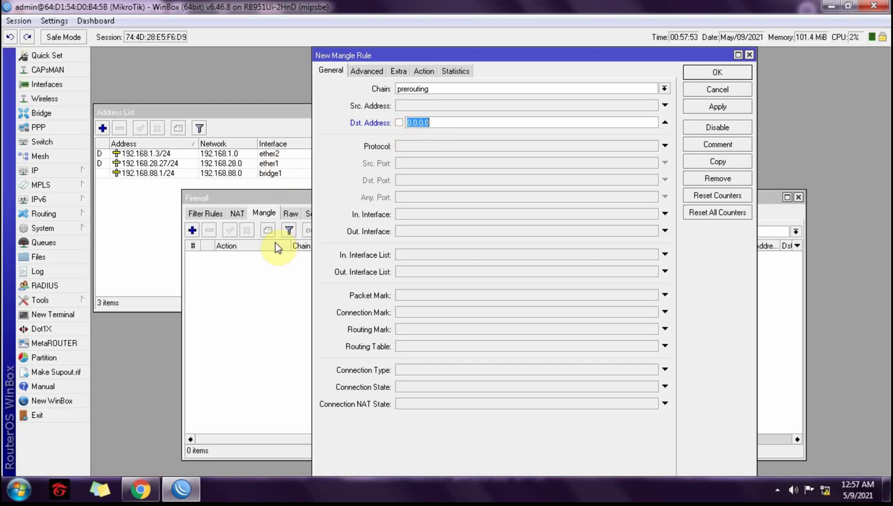
pyautogui.write('192.168.28.0/24')
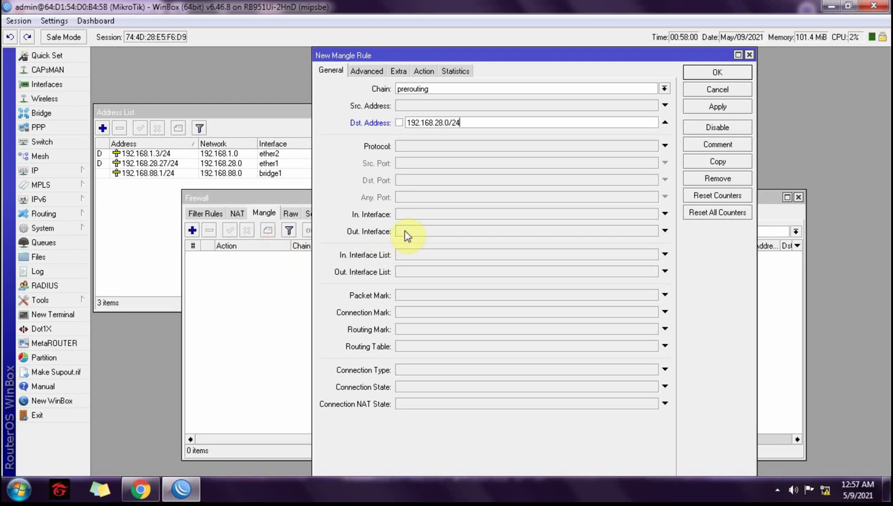
pyautogui.click(411, 214)
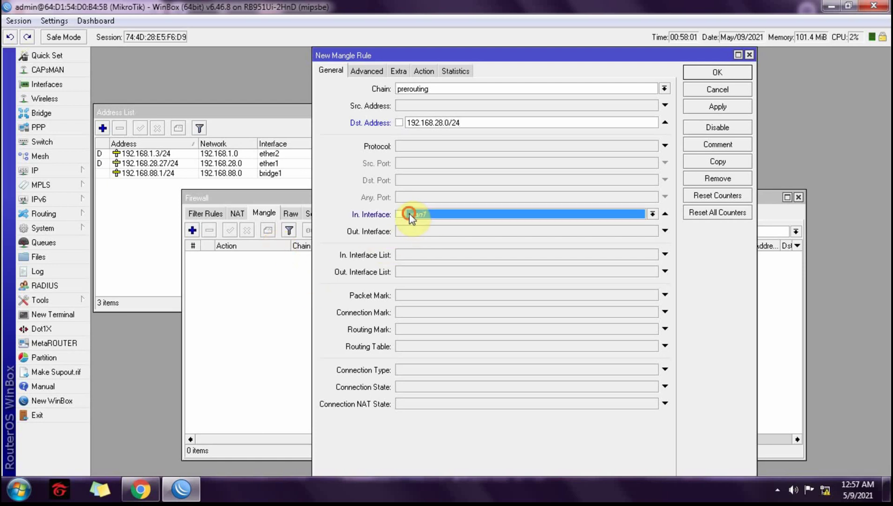
pyautogui.click(652, 215)
pyautogui.click(414, 258)
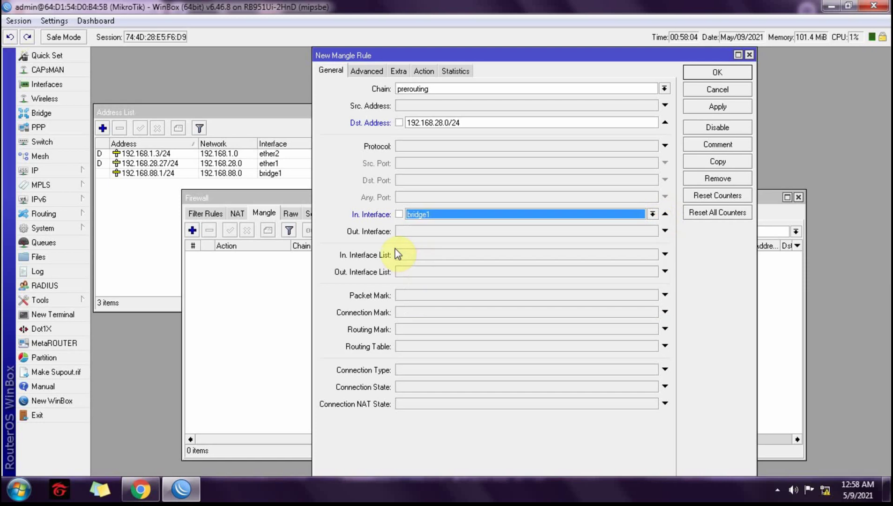
pyautogui.click(423, 71)
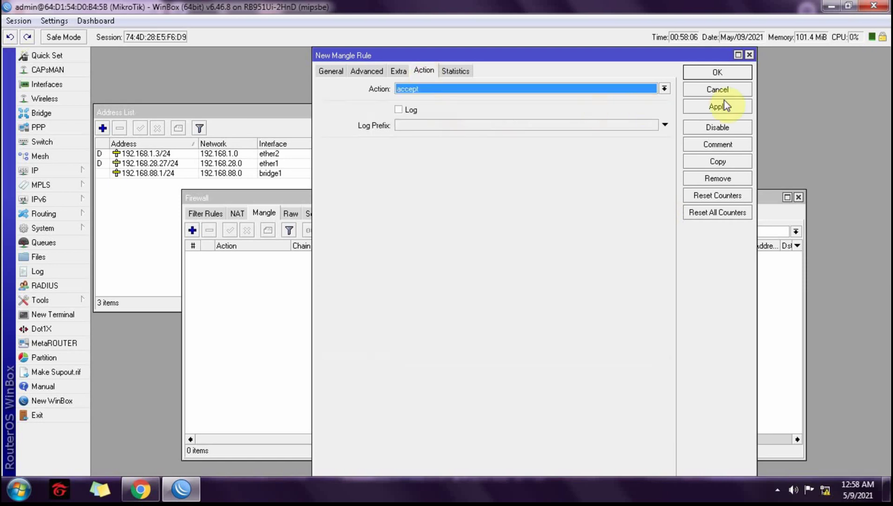
pyautogui.click(706, 108)
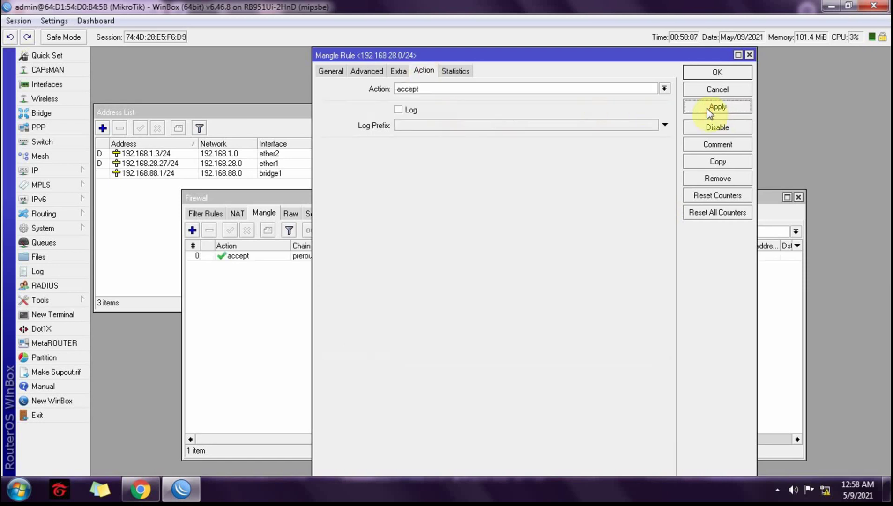
# Copy the accept rule for destination address 192.168.1.0/24, apply it and close both rule windows
pyautogui.click(709, 161)
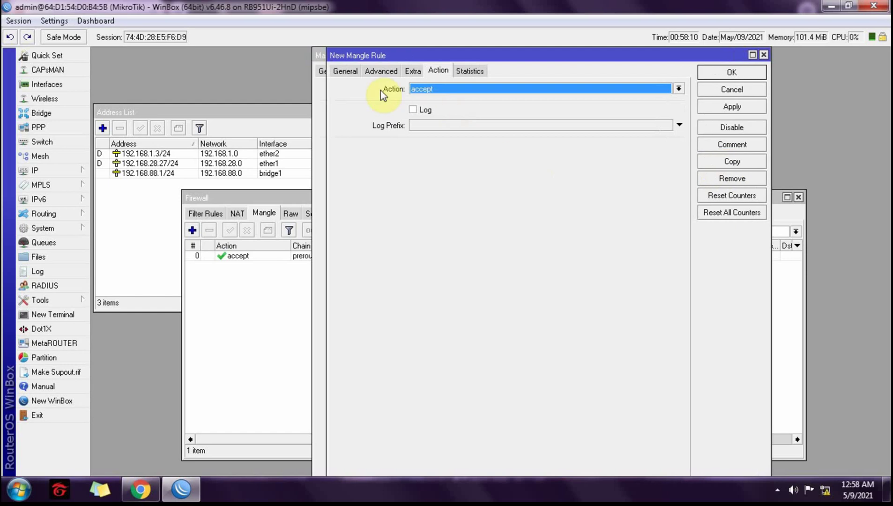
pyautogui.click(346, 72)
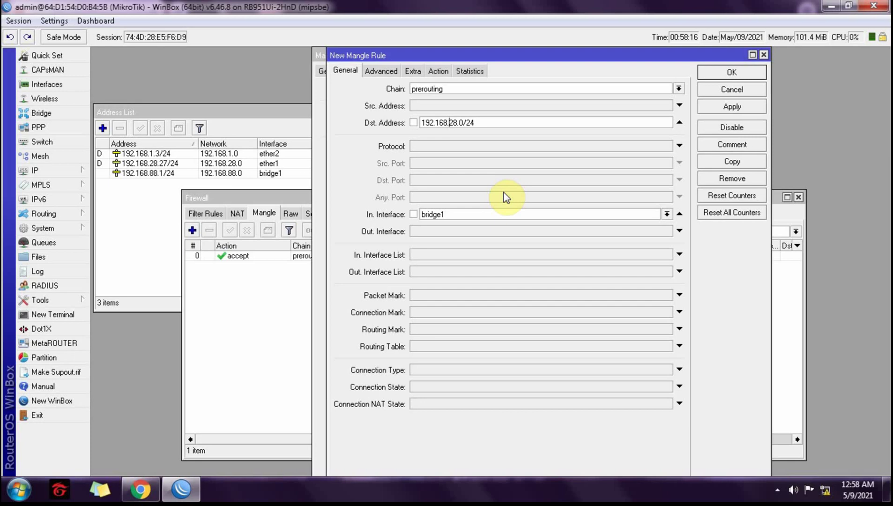
pyautogui.press('Delete')
pyautogui.press('Delete')
pyautogui.write('1')
pyautogui.click(437, 71)
pyautogui.click(729, 108)
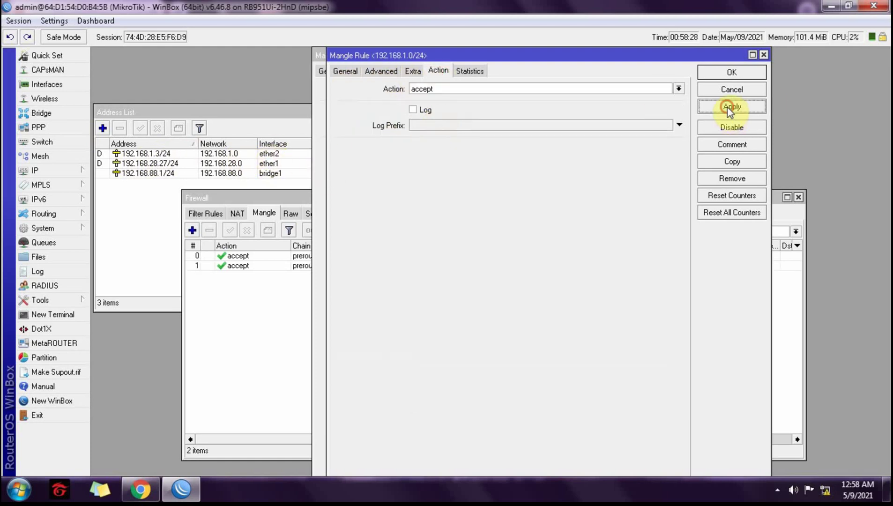
pyautogui.click(723, 74)
pyautogui.click(705, 74)
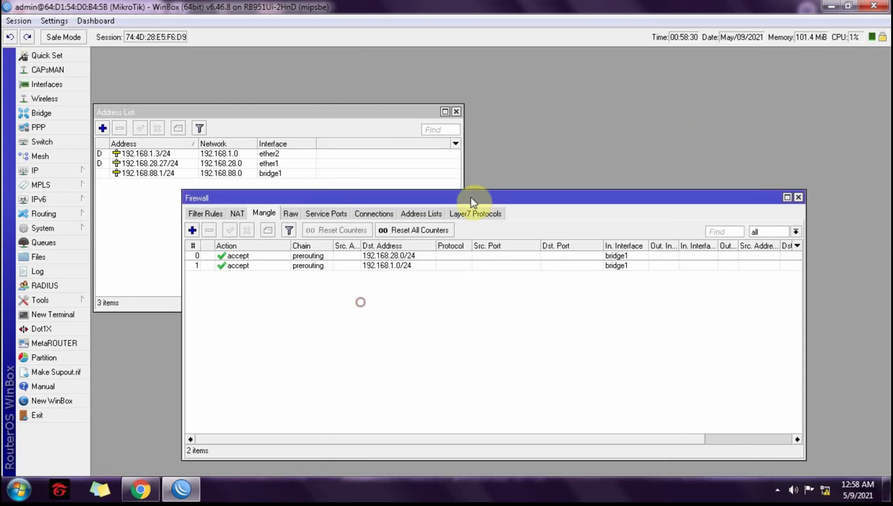
# Start a new prerouting mangle rule matching in-interface ether1 and connection mark no-mark
pyautogui.moveTo(473, 199)
pyautogui.mouseDown()
pyautogui.moveTo(465, 178)
pyautogui.moveTo(467, 195)
pyautogui.mouseUp()
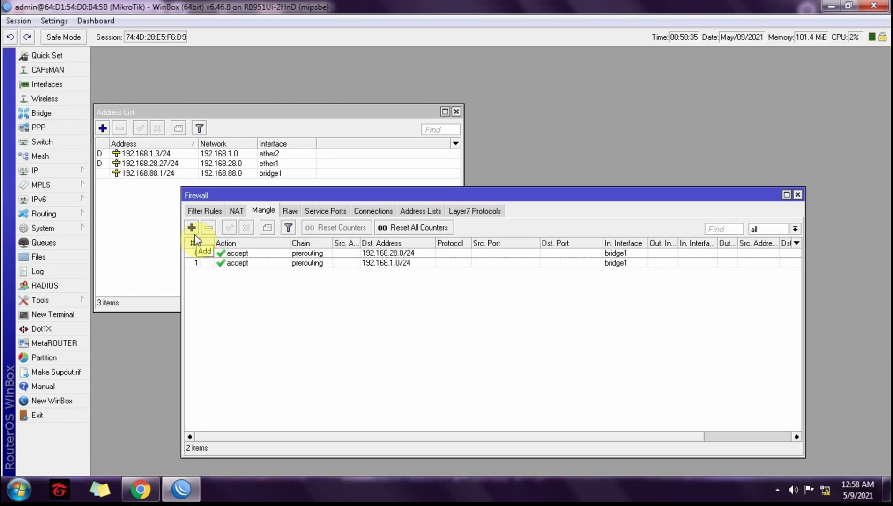
pyautogui.moveTo(265, 196); pyautogui.dragTo(234, 192)
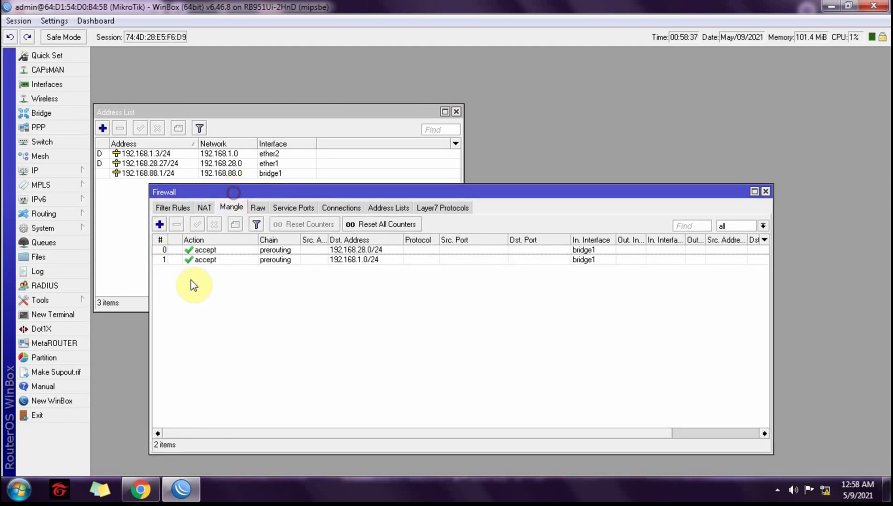
pyautogui.click(160, 224)
pyautogui.click(330, 71)
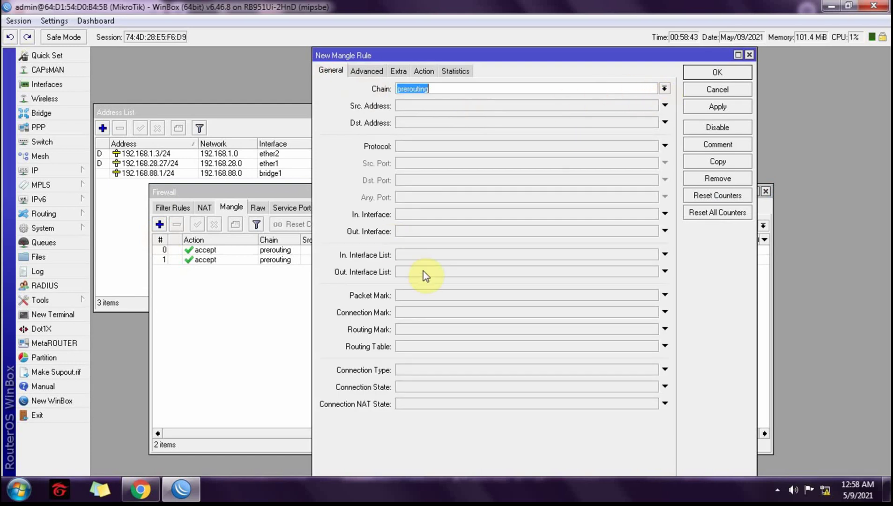
pyautogui.click(422, 216)
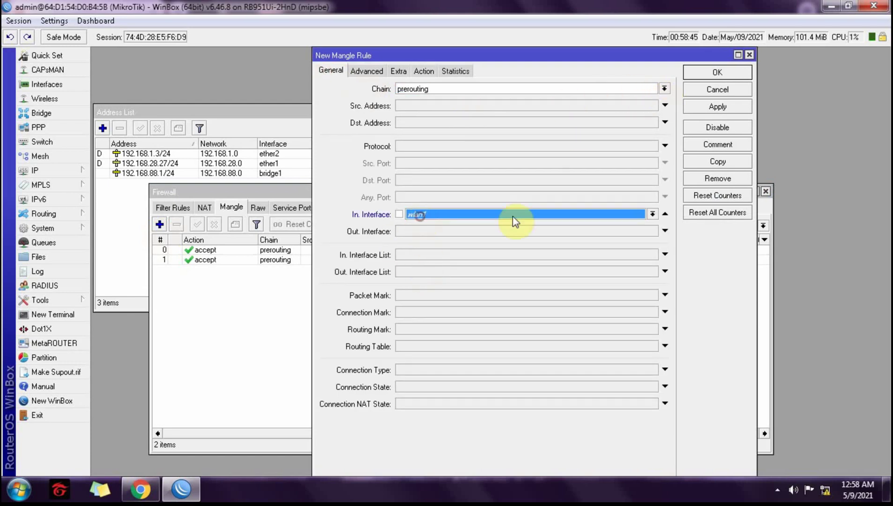
pyautogui.click(651, 214)
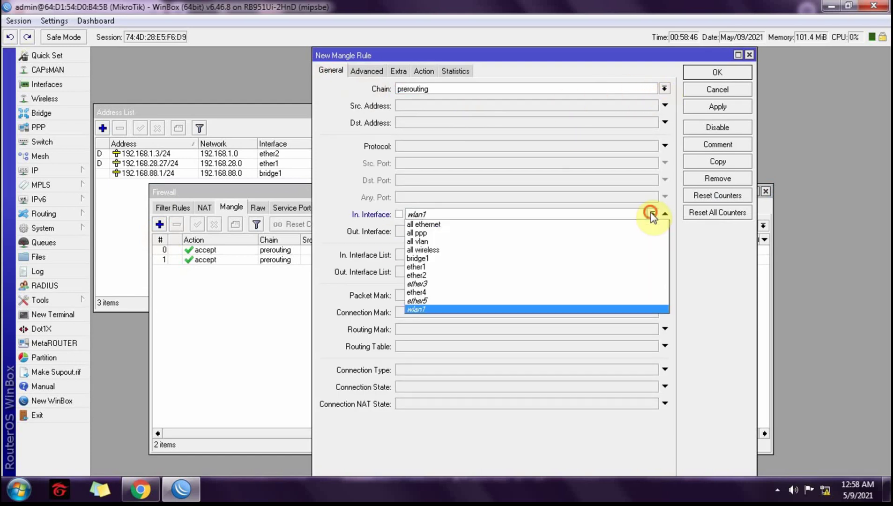
pyautogui.click(430, 268)
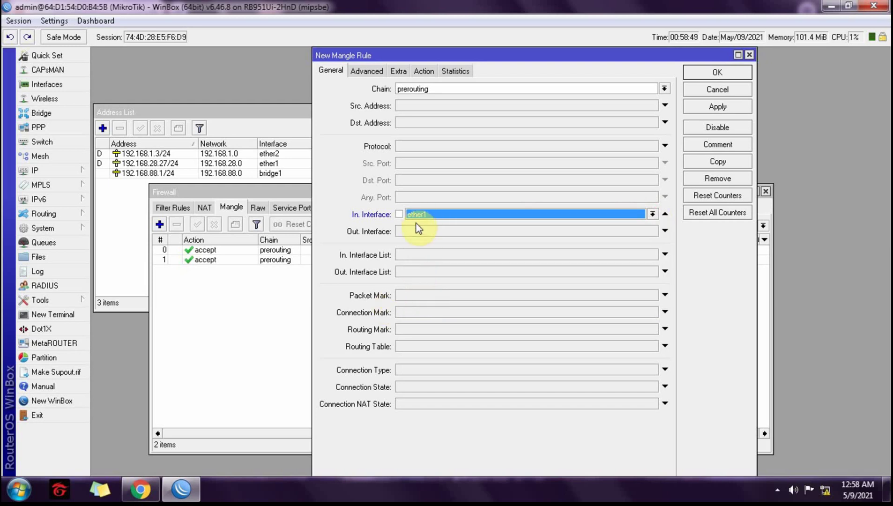
pyautogui.click(421, 312)
pyautogui.click(653, 312)
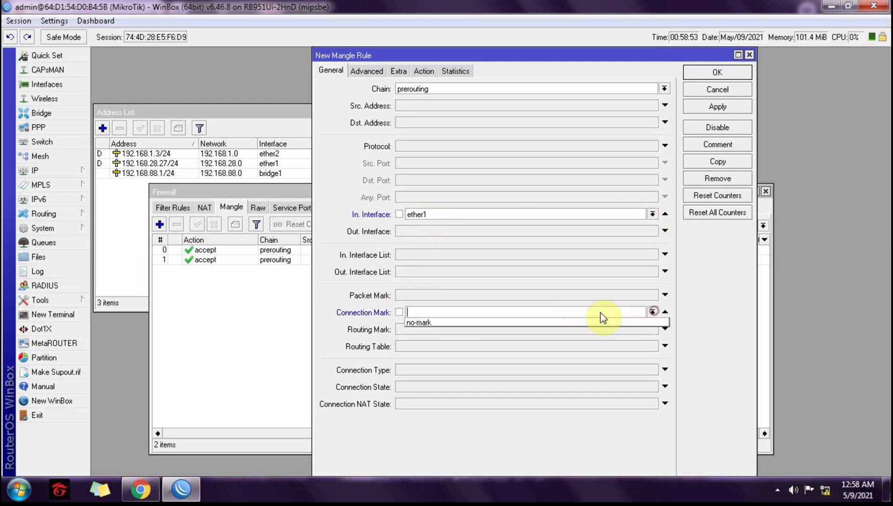
pyautogui.click(415, 323)
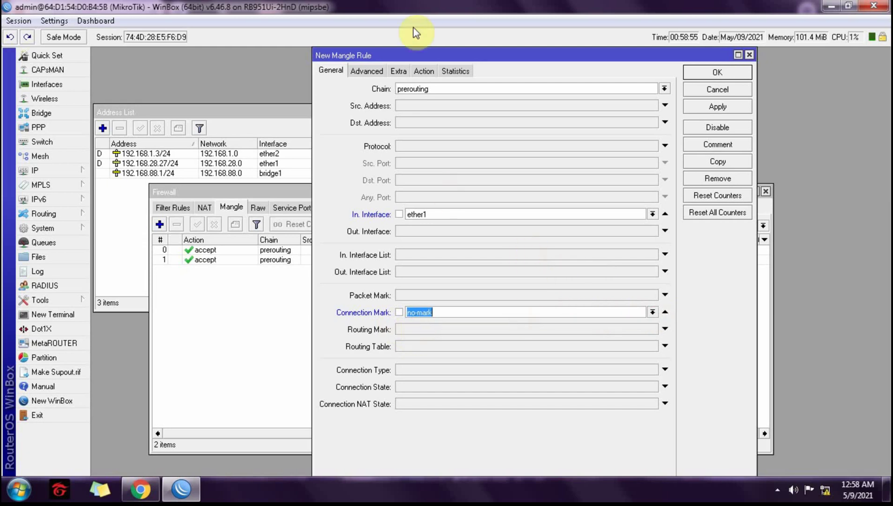
# Set the ether1 rule's action to mark connection with new connection mark isp1-con, and save it
pyautogui.click(423, 71)
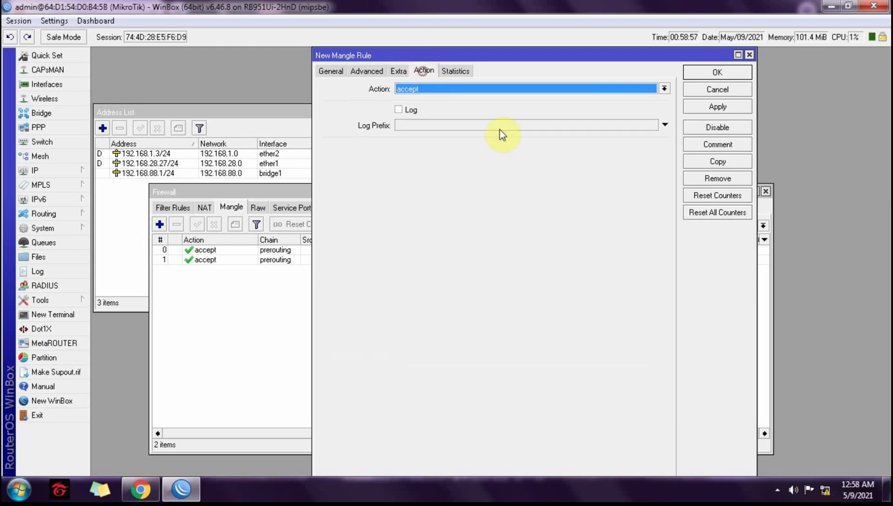
pyautogui.click(665, 89)
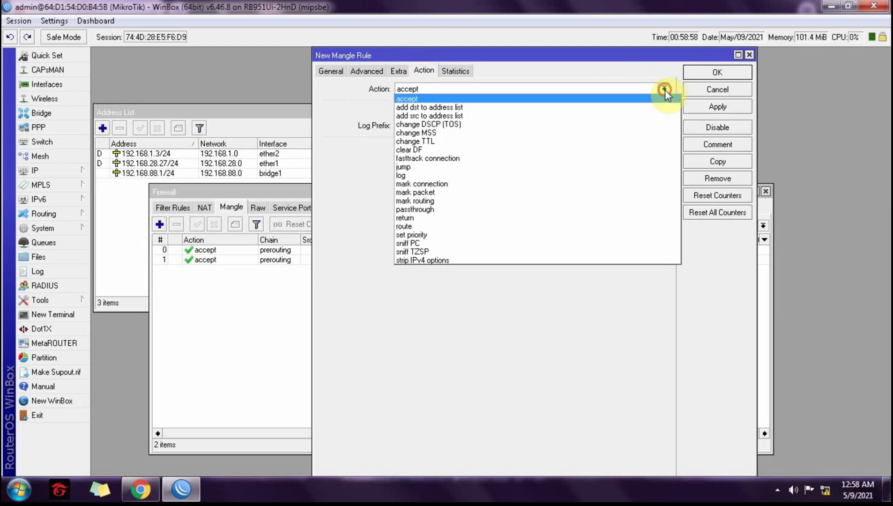
pyautogui.click(422, 183)
pyautogui.click(422, 153)
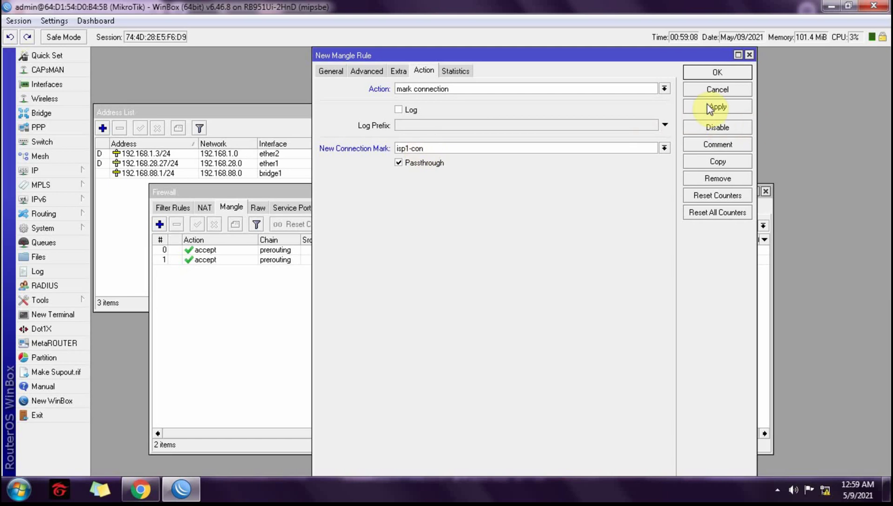
pyautogui.click(716, 73)
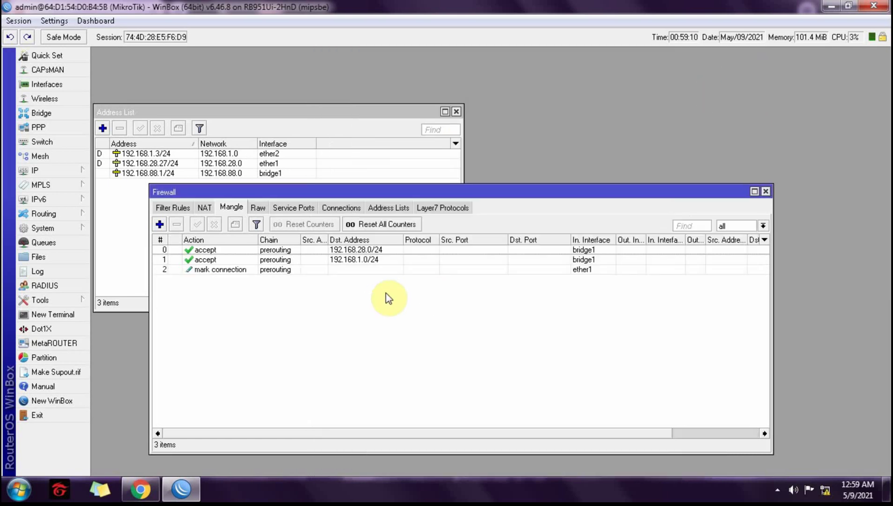
pyautogui.click(268, 270)
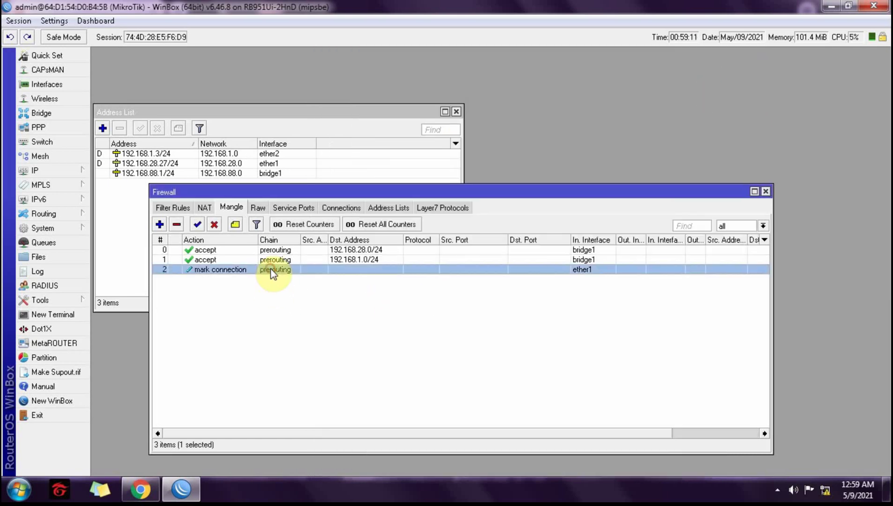
# Start another prerouting mangle rule for in-interface ether2 and choose the connection mark it matches
pyautogui.click(160, 224)
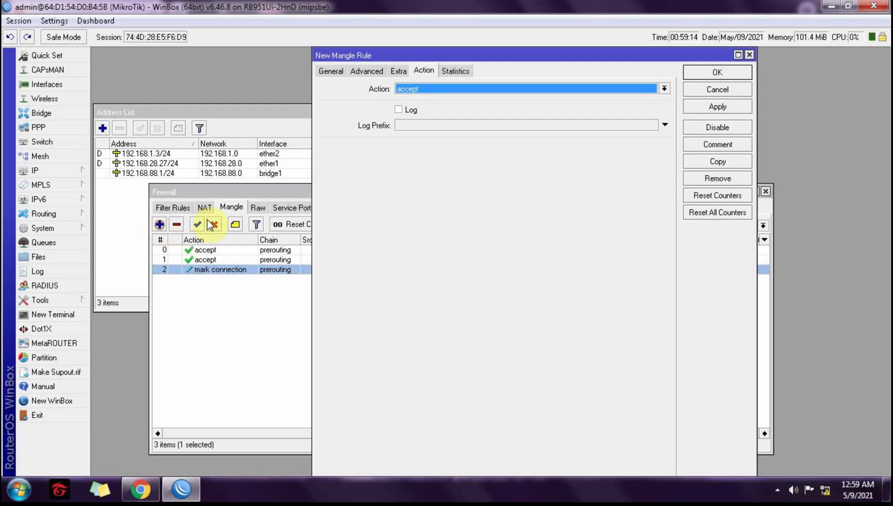
pyautogui.click(333, 70)
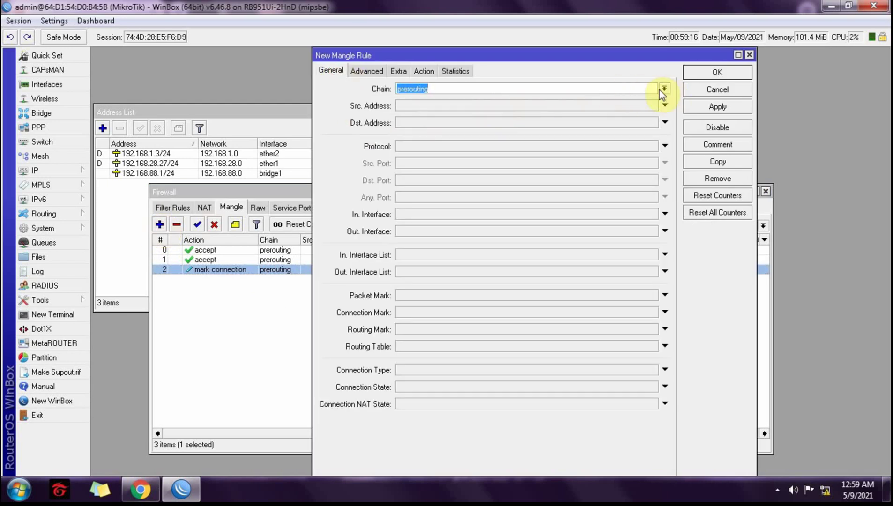
pyautogui.click(420, 214)
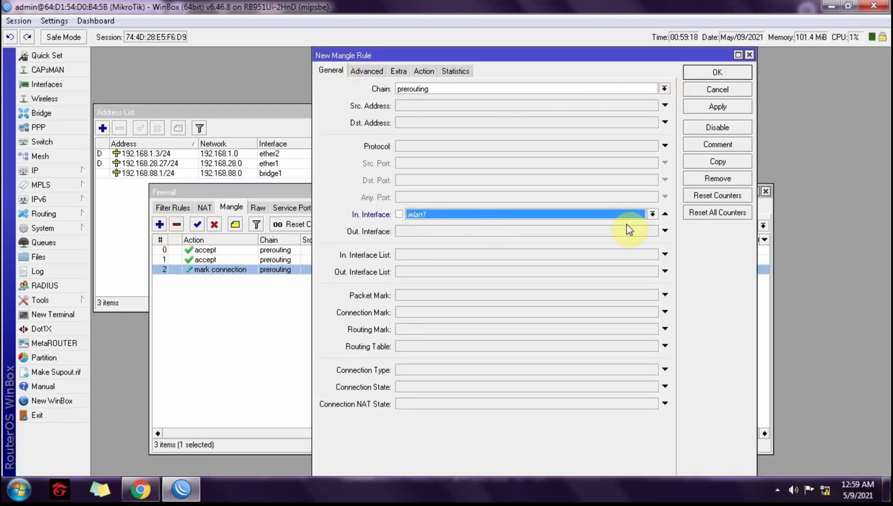
pyautogui.click(651, 213)
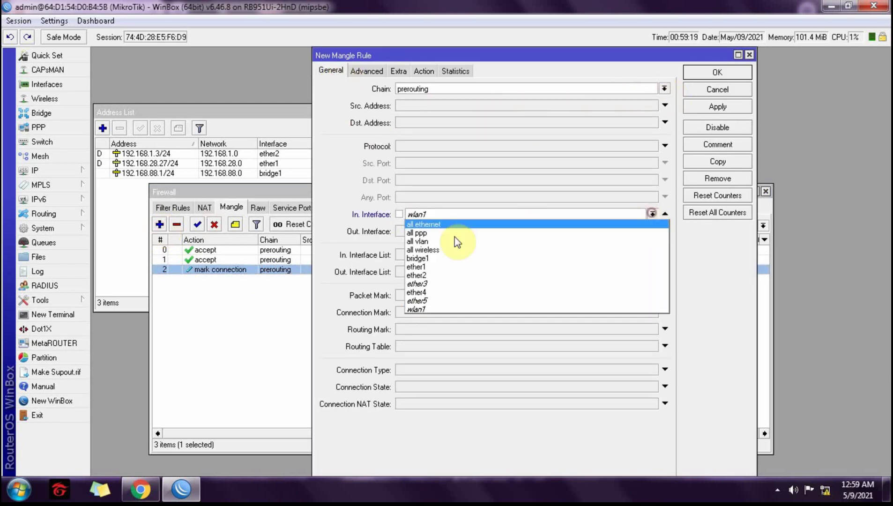
pyautogui.click(421, 276)
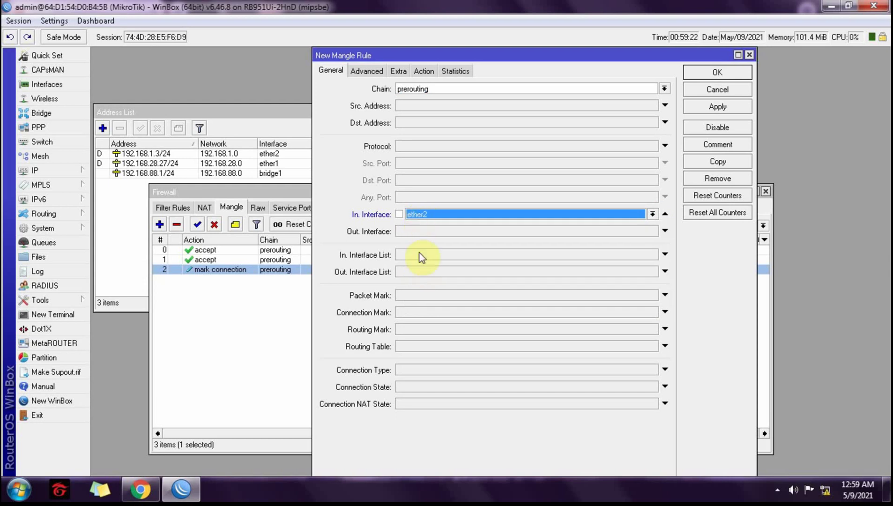
pyautogui.click(415, 312)
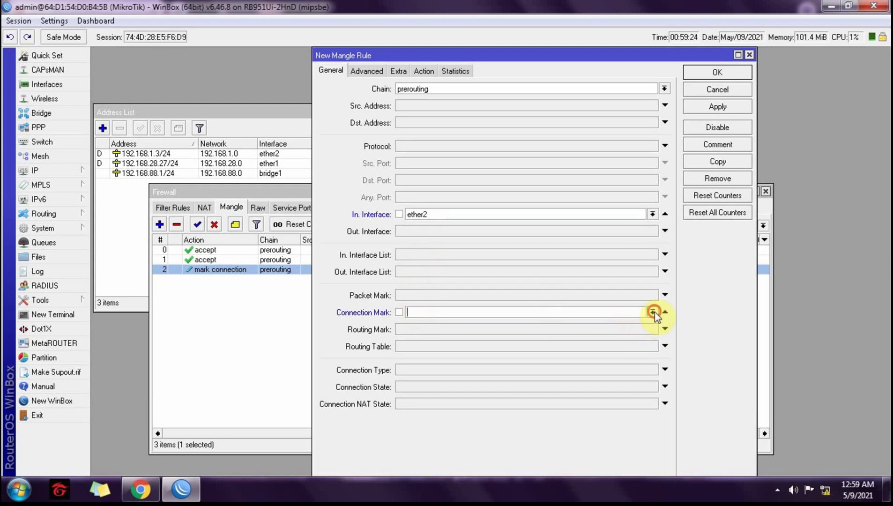
pyautogui.click(654, 312)
pyautogui.click(422, 328)
# Set the ether2 rule's action to mark connection with new connection mark isp2-con, and save it
pyautogui.click(423, 71)
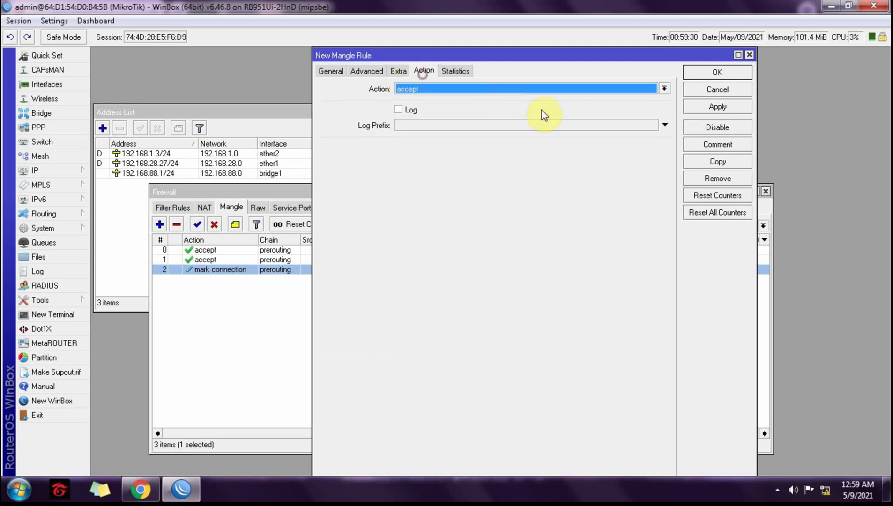
pyautogui.click(664, 88)
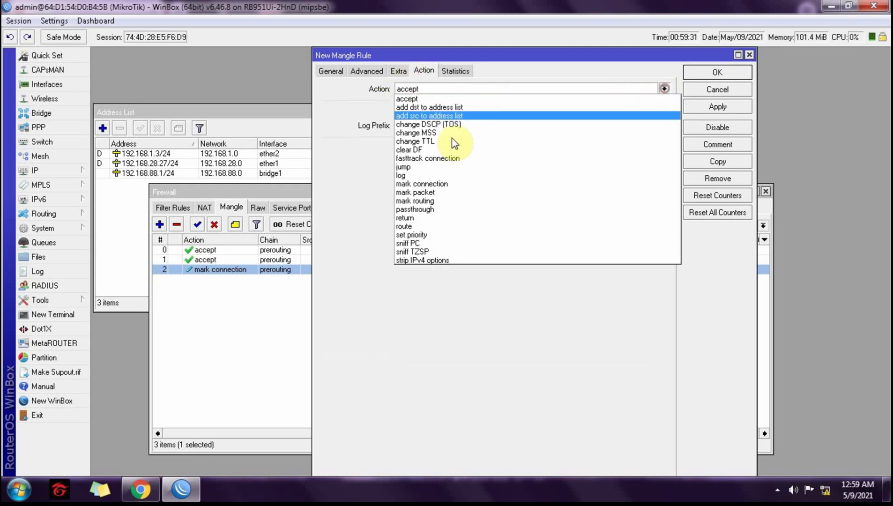
pyautogui.click(424, 184)
pyautogui.click(413, 148)
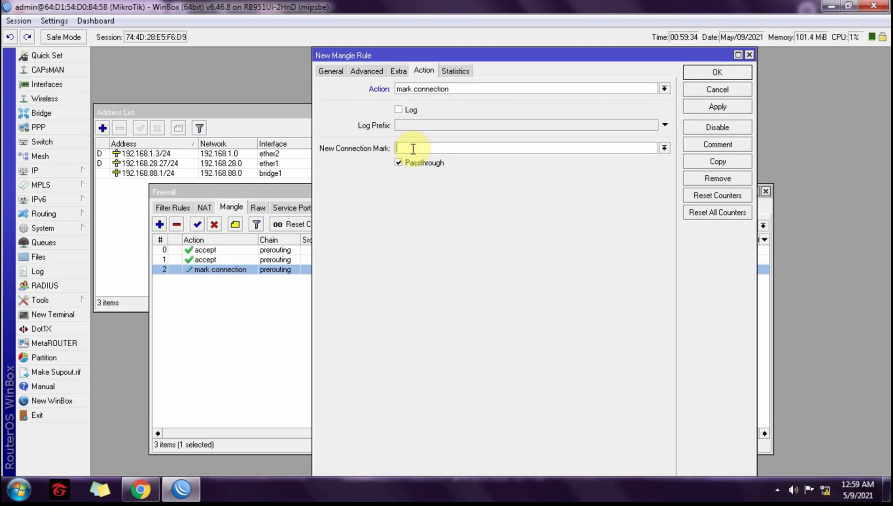
pyautogui.write('isp2-con')
pyautogui.click(707, 73)
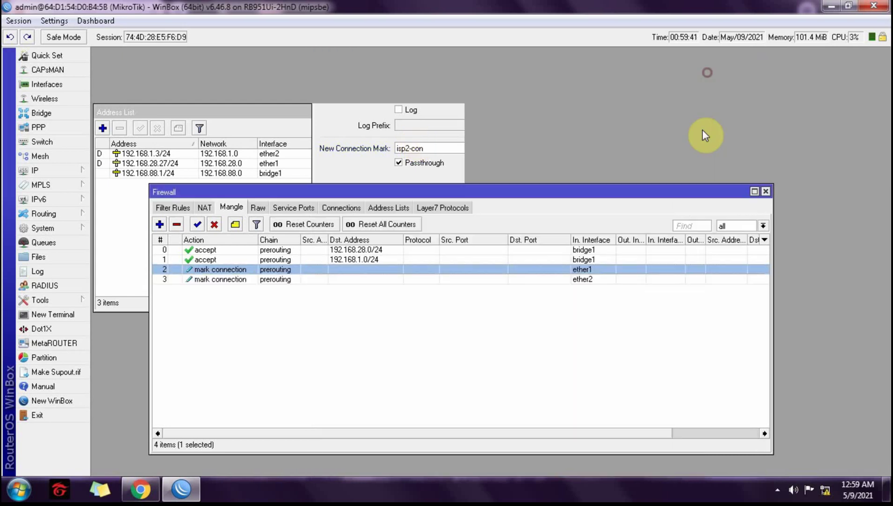
# Close the address list, then reposition and enlarge the Firewall window so the mangle rules are fully in view
pyautogui.click(408, 346)
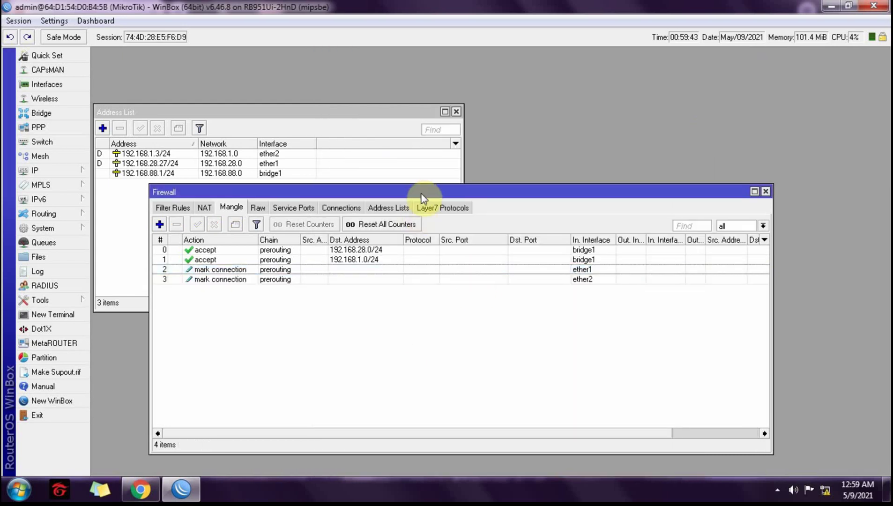
pyautogui.moveTo(423, 192); pyautogui.dragTo(419, 175)
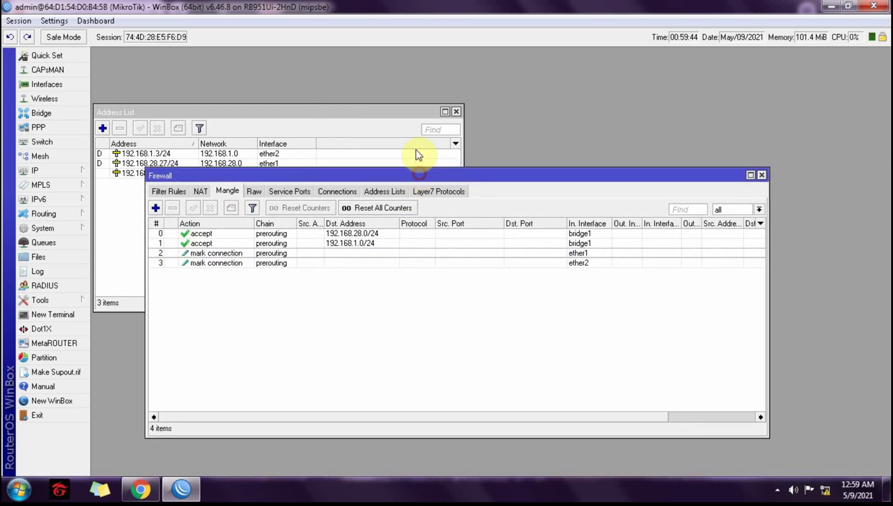
pyautogui.click(457, 112)
pyautogui.moveTo(457, 180); pyautogui.dragTo(410, 74)
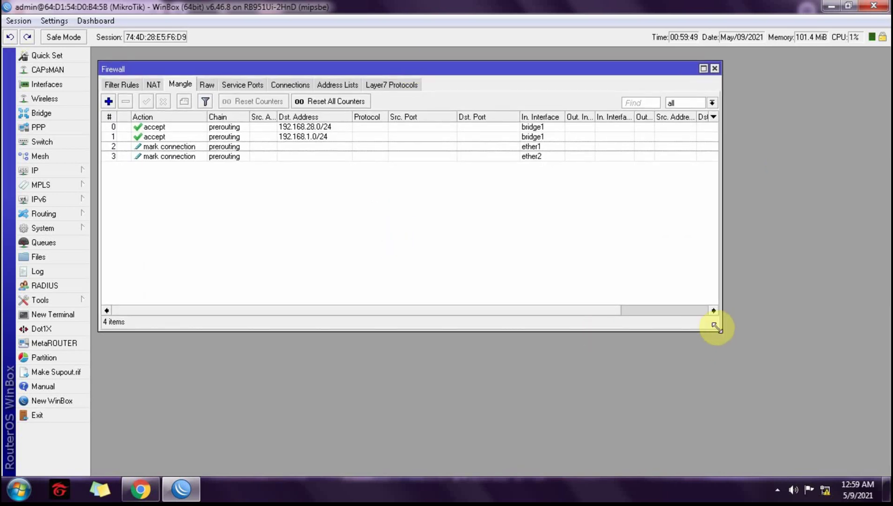
pyautogui.moveTo(721, 330); pyautogui.dragTo(767, 441)
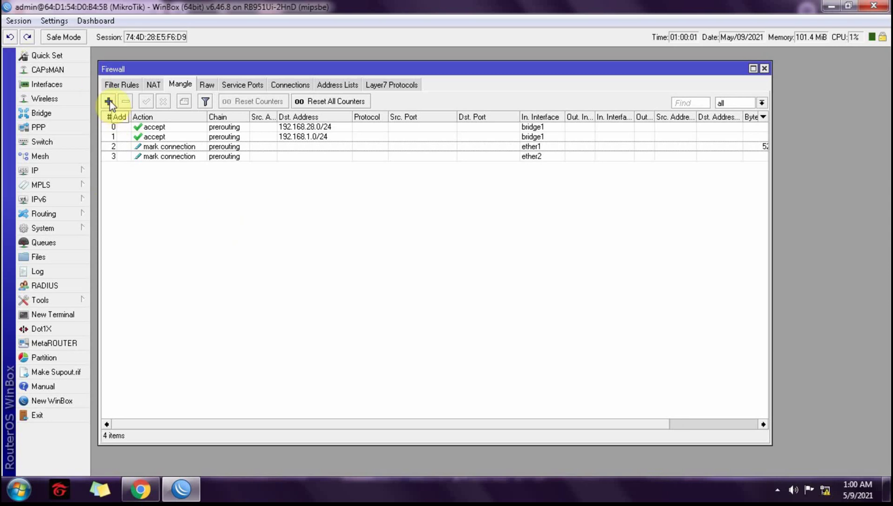
# Add the comment "accept" to the accept rule for 192.168.28.0/24 and save it
pyautogui.doubleClick(155, 127)
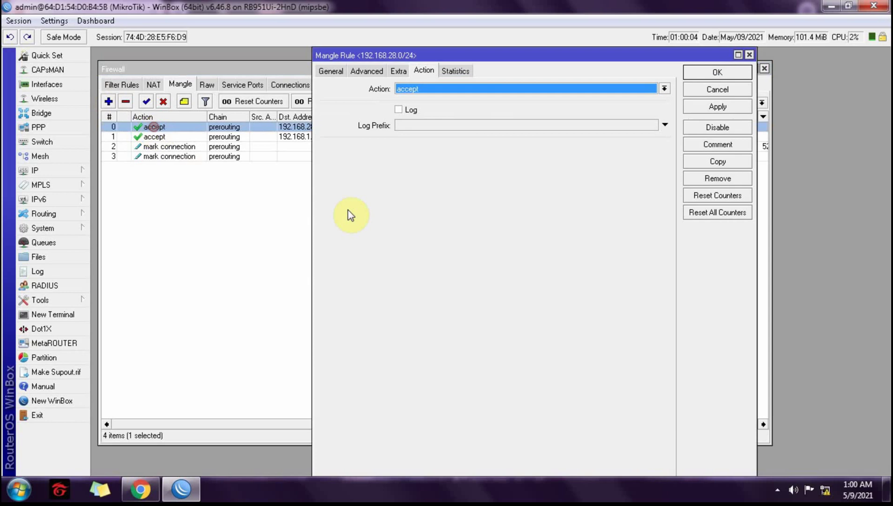
pyautogui.click(709, 143)
pyautogui.write('acc')
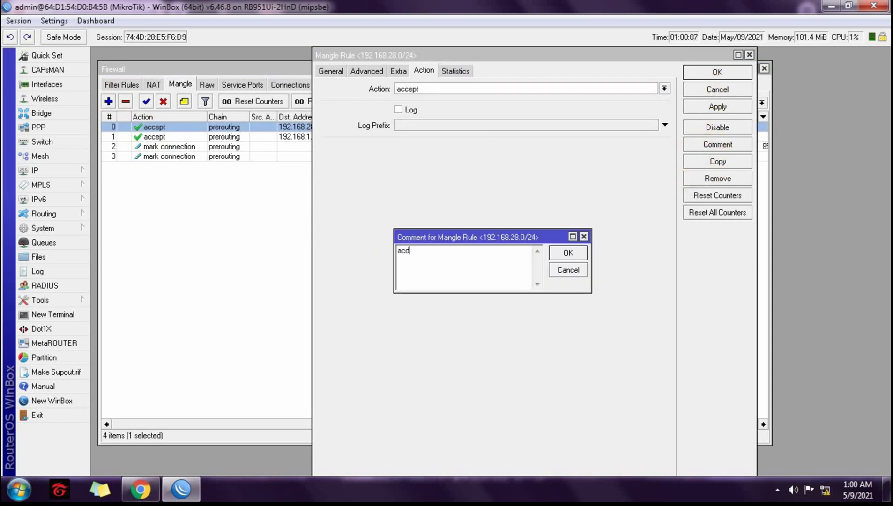
pyautogui.write('ept')
pyautogui.click(568, 253)
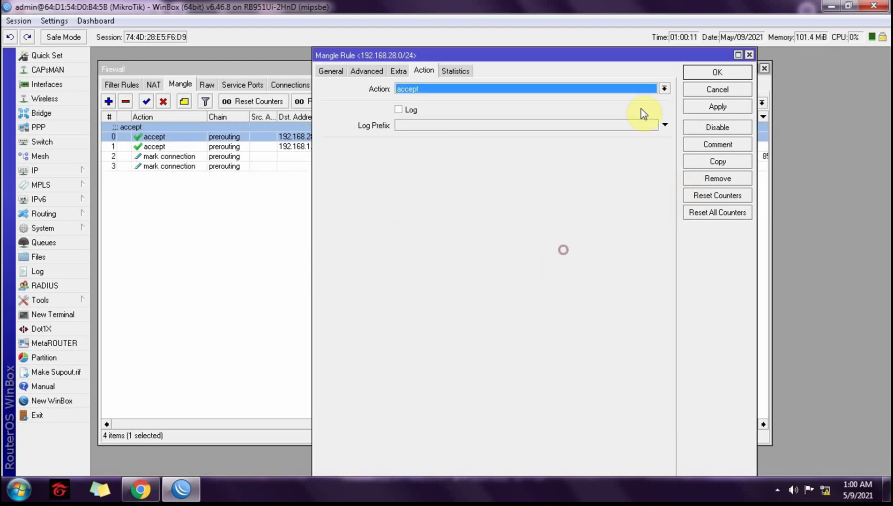
pyautogui.click(731, 72)
# Add the comment "connection via isp" to the ether1 mark connection rule and save it
pyautogui.doubleClick(160, 157)
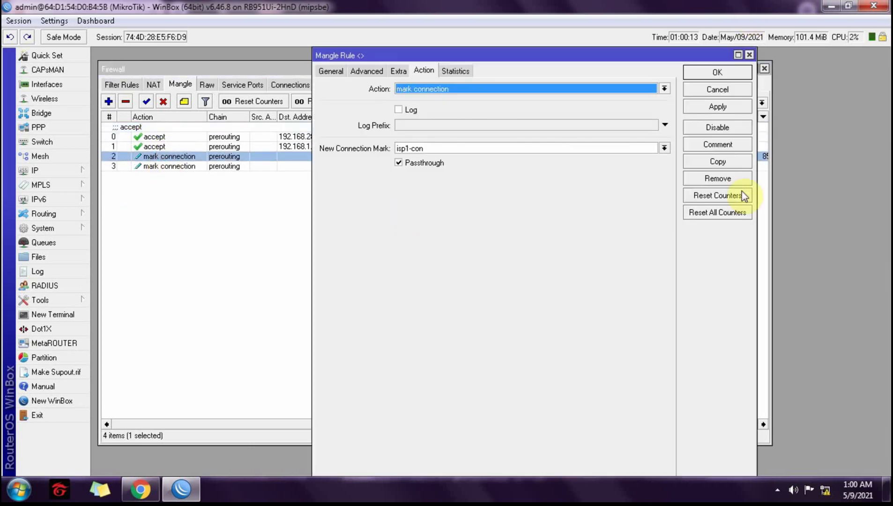
pyautogui.click(719, 146)
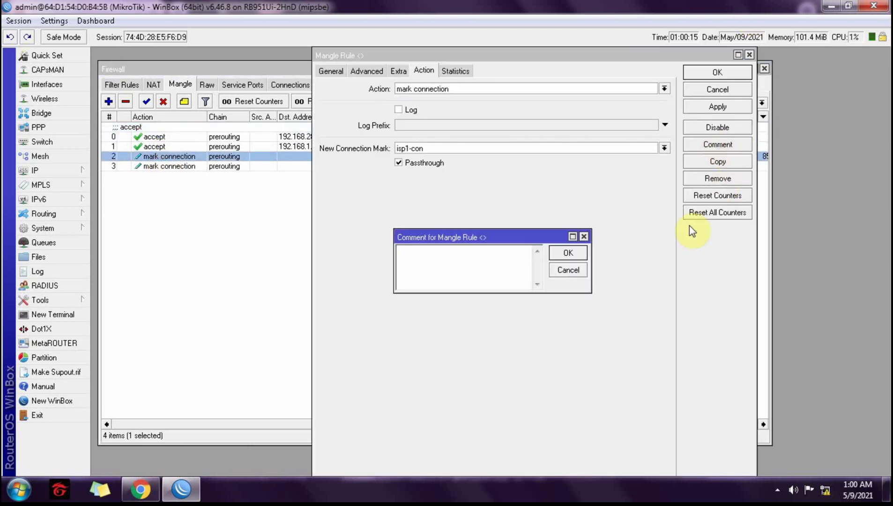
pyautogui.write('connection via et')
pyautogui.press('BackSpace')
pyautogui.press('BackSpace')
pyautogui.press('BackSpace')
pyautogui.press('BackSpace')
pyautogui.press('BackSpace')
pyautogui.press('BackSpace')
pyautogui.write('n via is')
pyautogui.press('BackSpace')
pyautogui.click(568, 253)
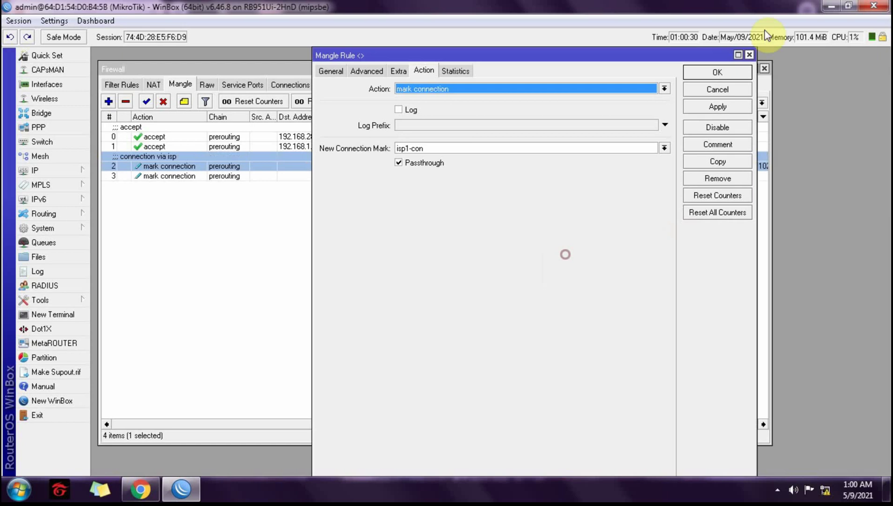
pyautogui.click(712, 72)
pyautogui.click(230, 273)
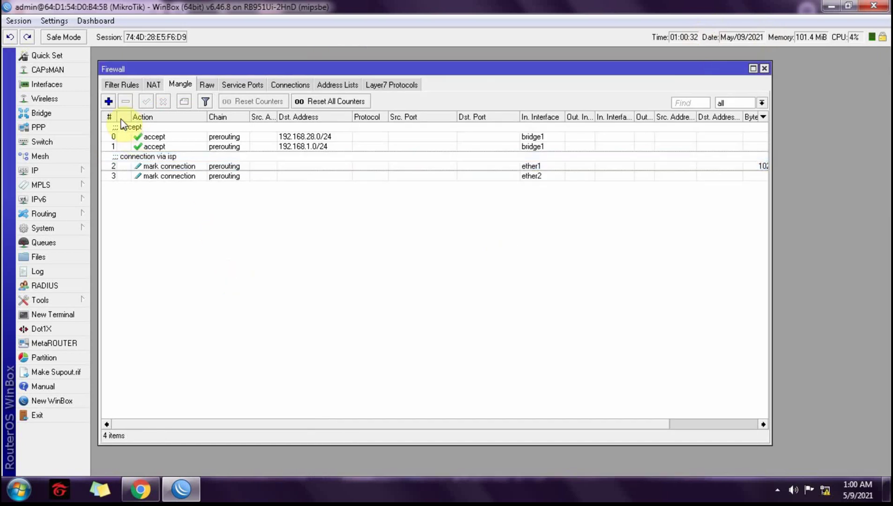
# Start a new mangle rule and give it the comment "pcc rules"
pyautogui.click(108, 101)
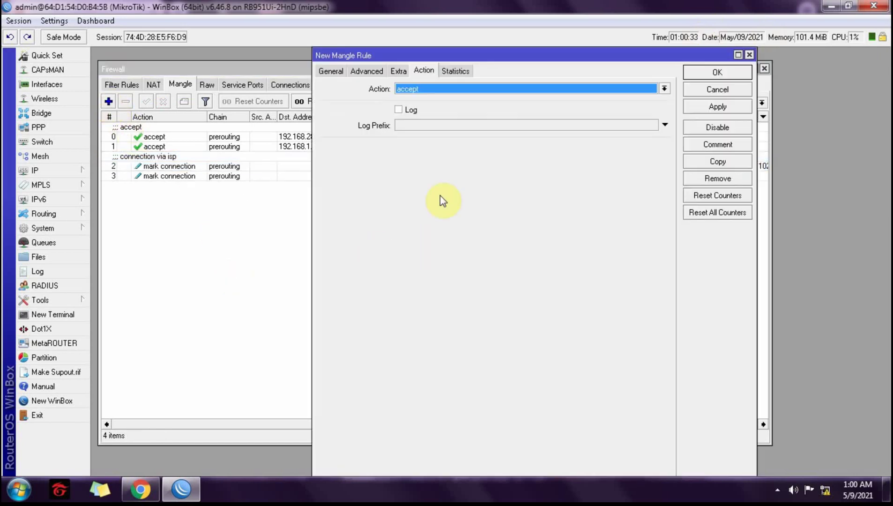
pyautogui.click(713, 144)
pyautogui.write('pcc ')
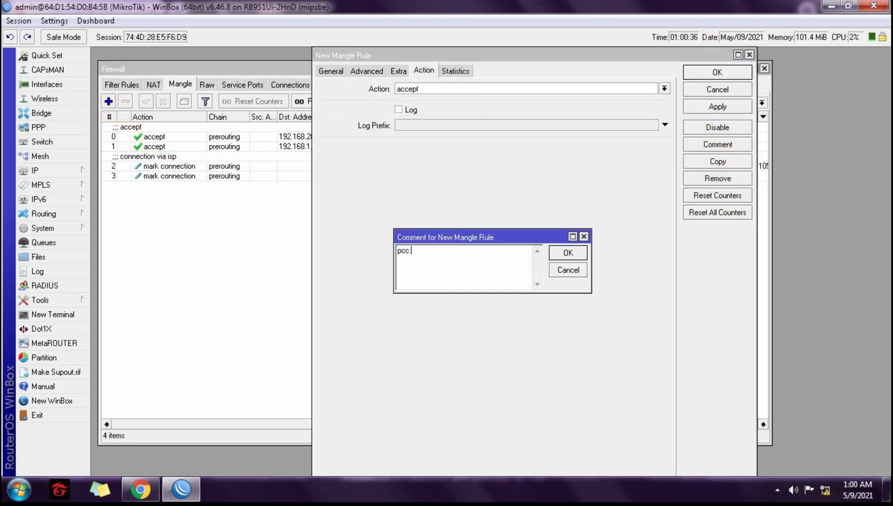
pyautogui.write('rules')
pyautogui.click(568, 253)
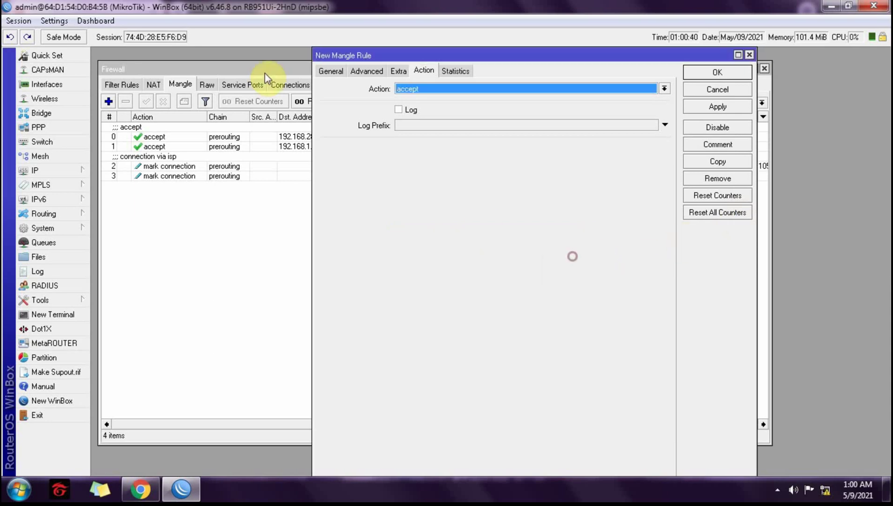
# Make the new prerouting rule match in-interface bridge1 and connection mark no-mark
pyautogui.click(328, 74)
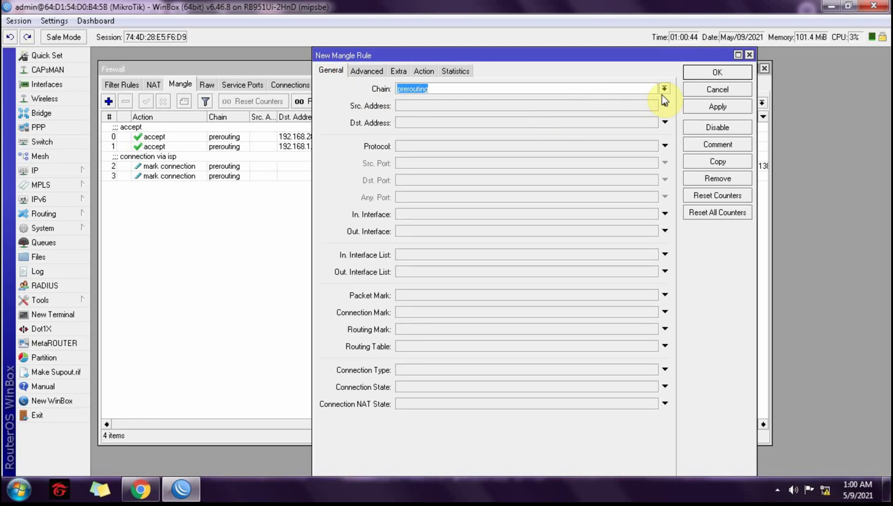
pyautogui.click(436, 214)
pyautogui.click(652, 214)
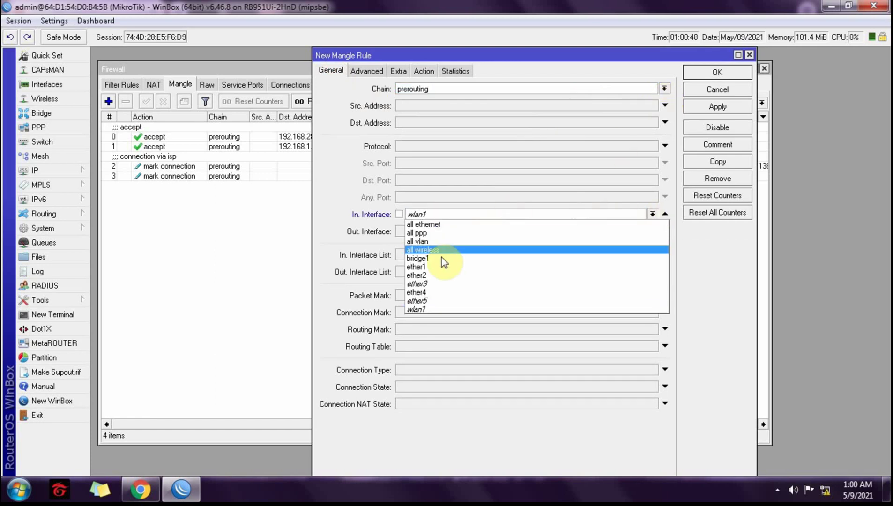
pyautogui.click(423, 258)
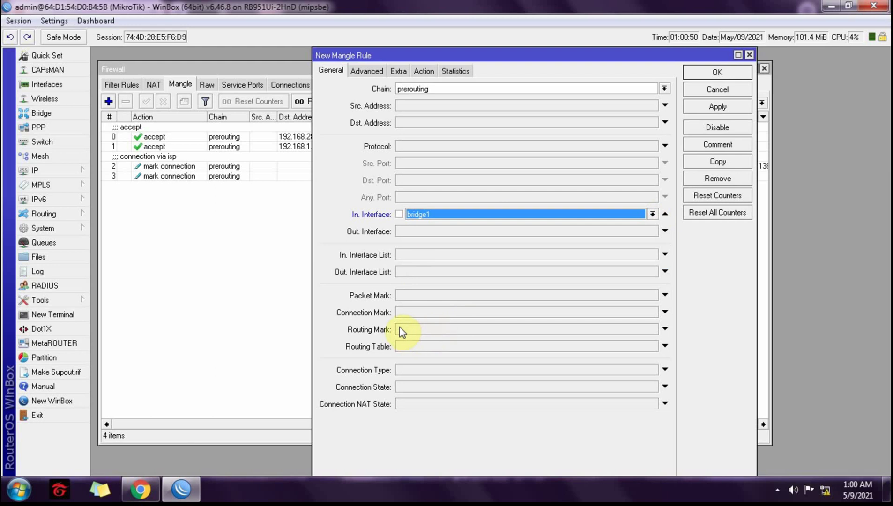
pyautogui.click(408, 312)
pyautogui.click(652, 312)
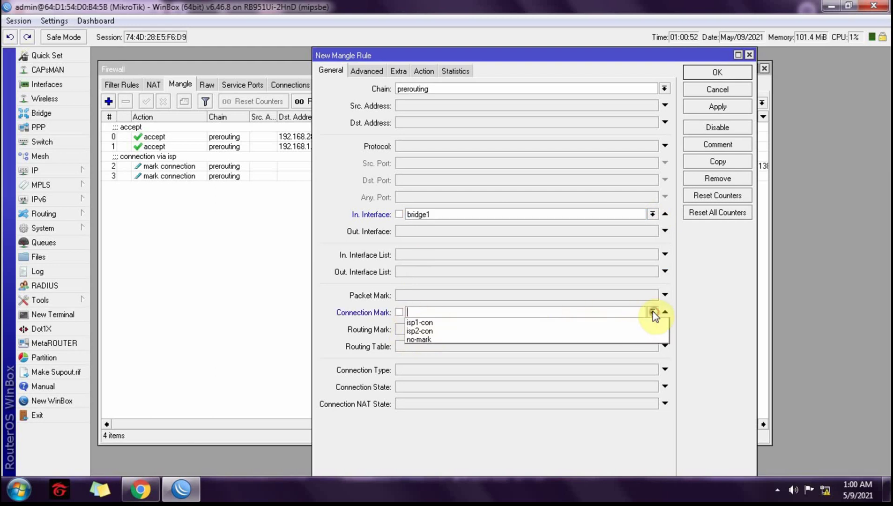
pyautogui.click(418, 339)
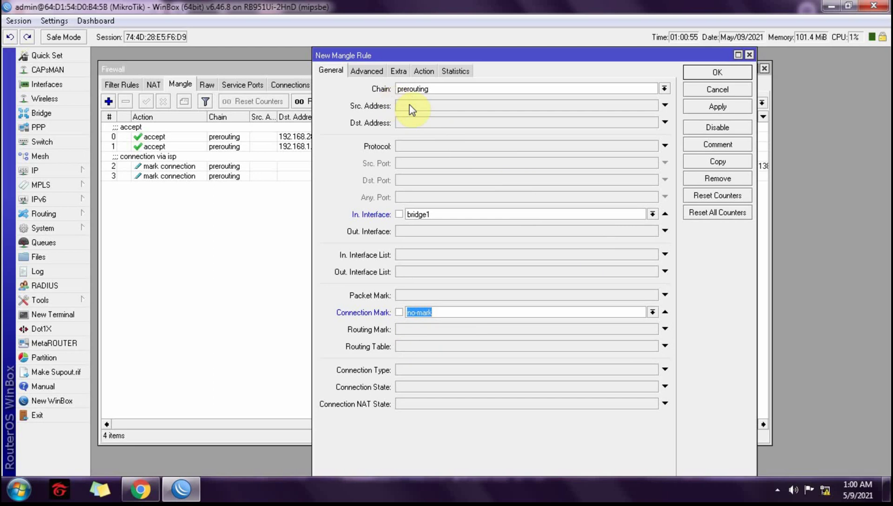
# Enable the rule's per connection classifier and base it on both addresses
pyautogui.click(368, 72)
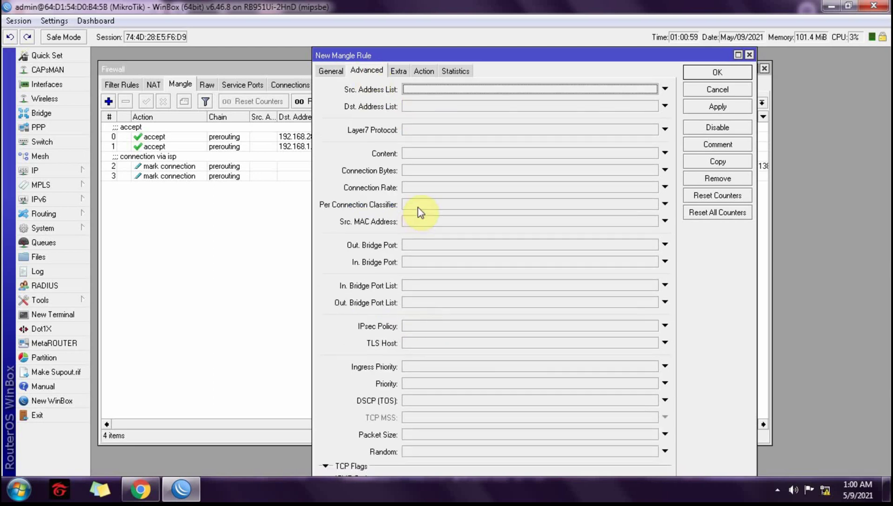
pyautogui.click(419, 207)
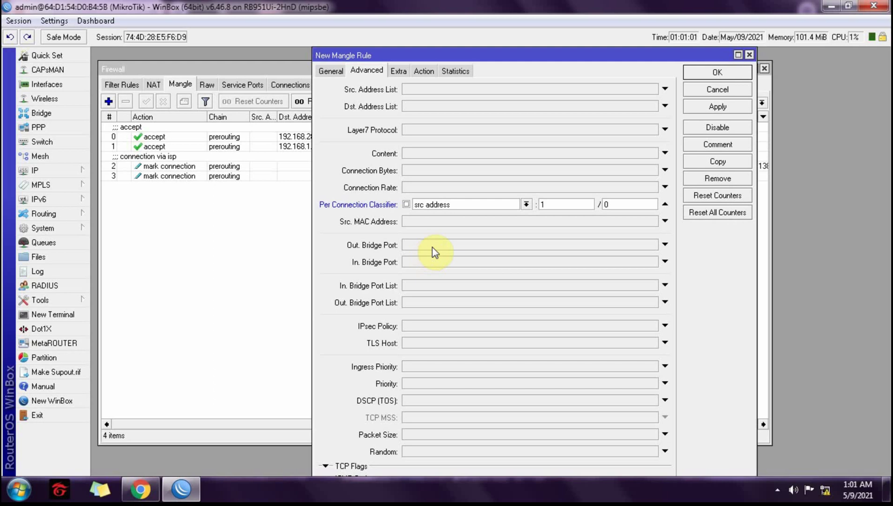
pyautogui.click(527, 205)
pyautogui.click(427, 214)
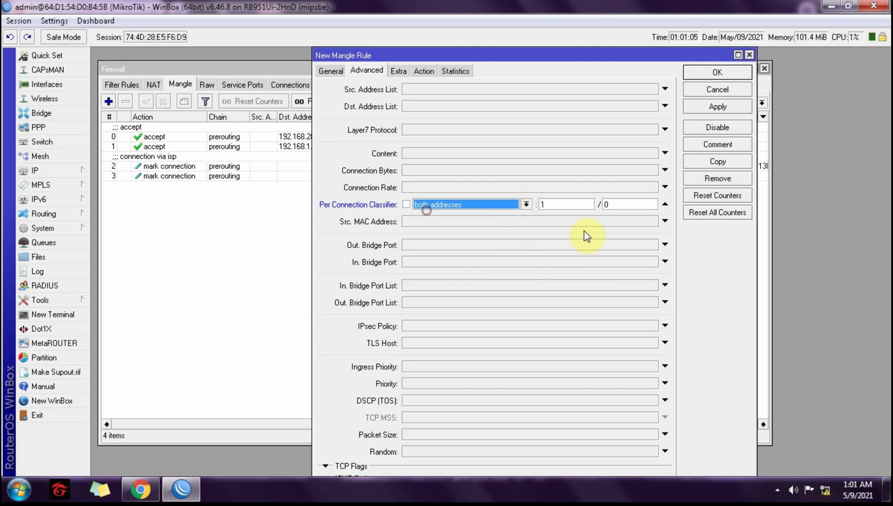
pyautogui.doubleClick(551, 206)
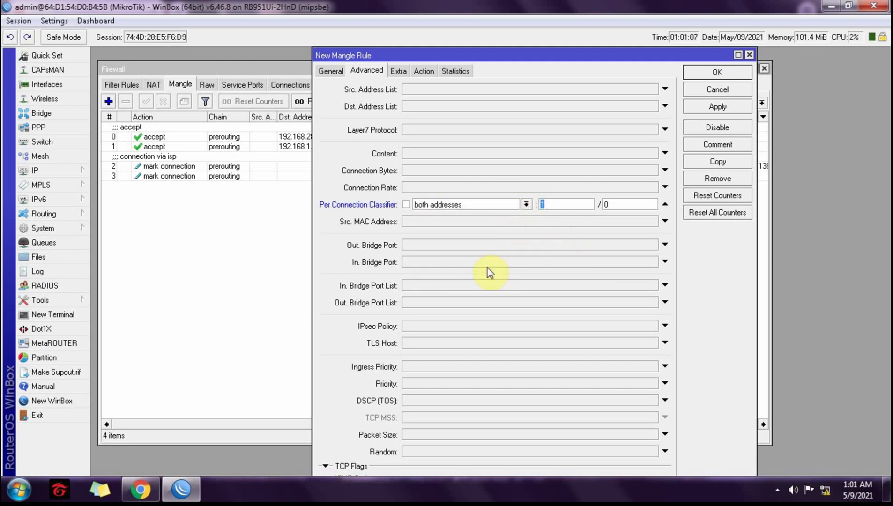
pyautogui.write('2')
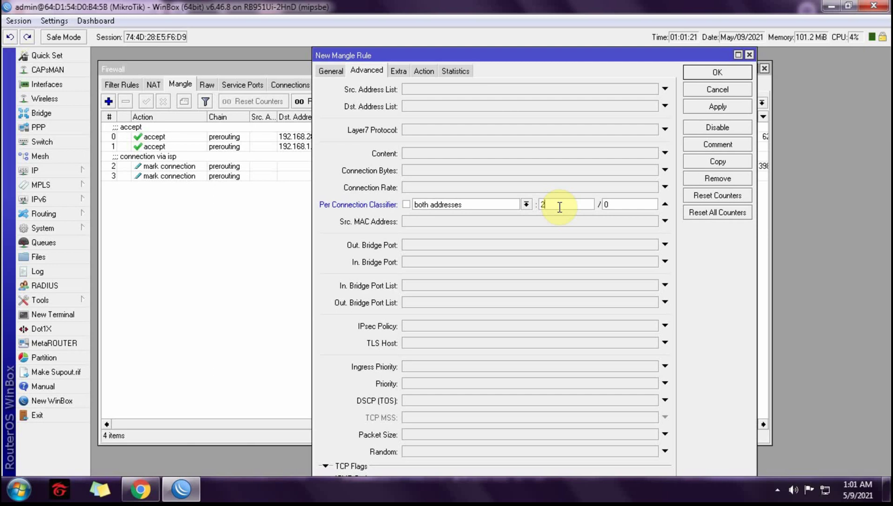
pyautogui.press('BackSpace')
pyautogui.write('3')
pyautogui.click(610, 204)
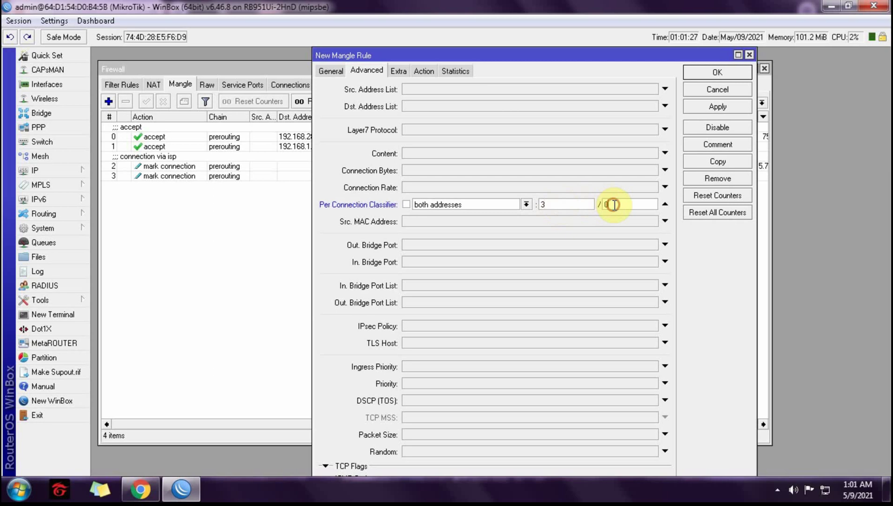
pyautogui.doubleClick(610, 204)
pyautogui.write('1')
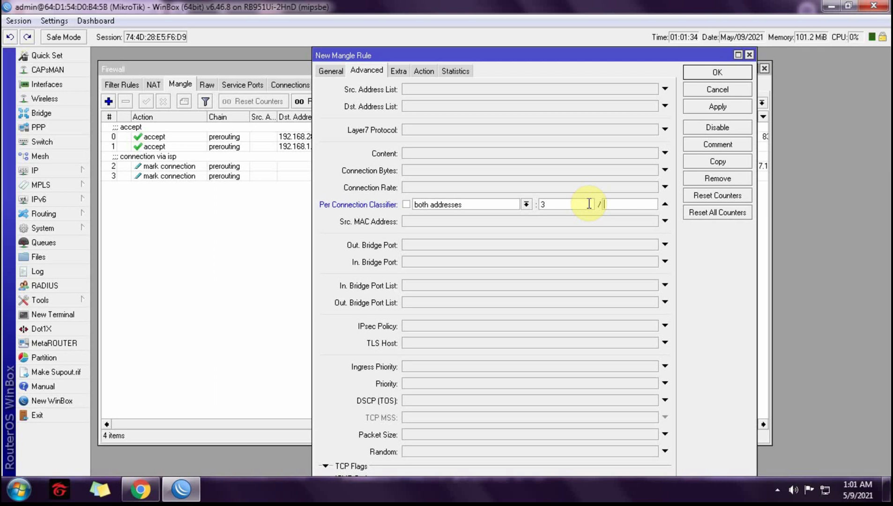
pyautogui.write('2')
pyautogui.press('BackSpace')
# Set the per connection classifier's denominator to 2 and its remainder to 0
pyautogui.doubleClick(546, 204)
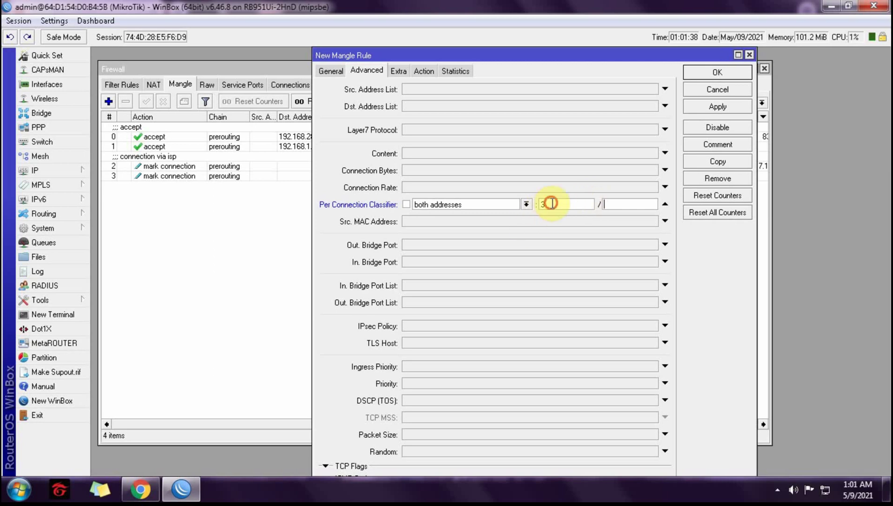
pyautogui.write('2')
pyautogui.click(623, 207)
pyautogui.write('0')
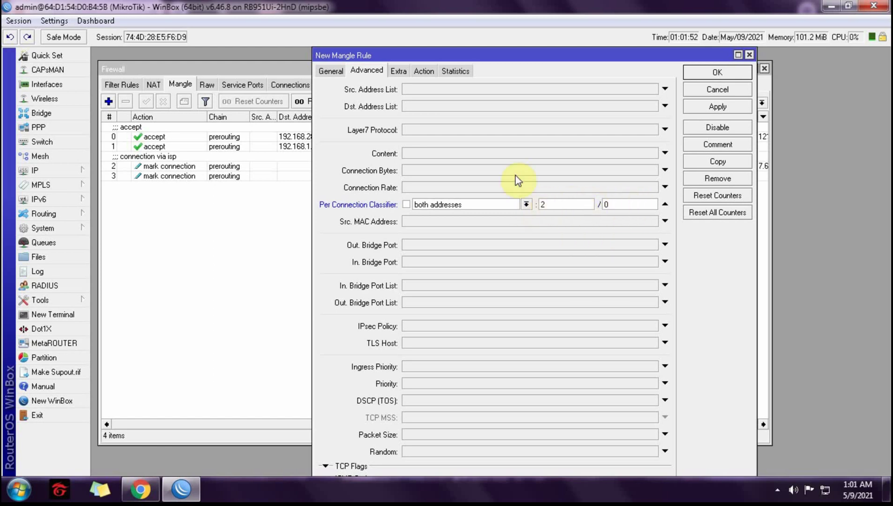
# Restrict the rule to non-local destinations by setting the destination address type to local with Invert enabled
pyautogui.click(397, 72)
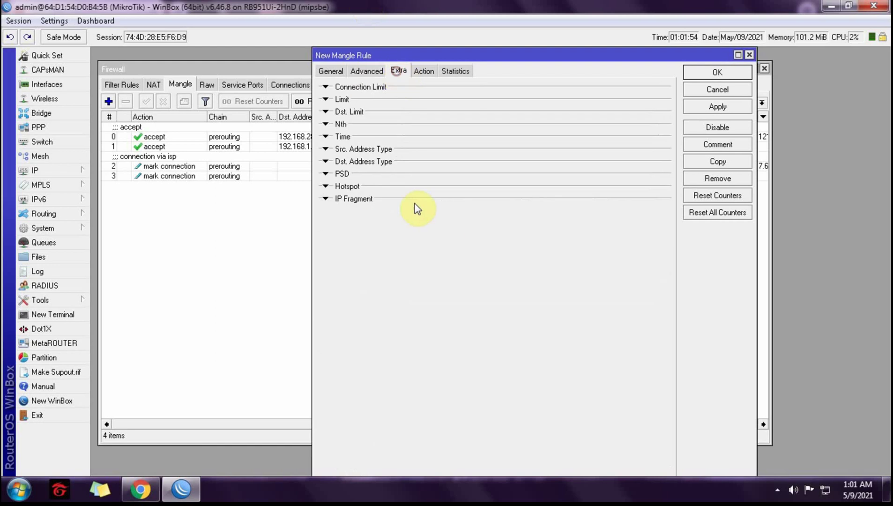
pyautogui.click(326, 161)
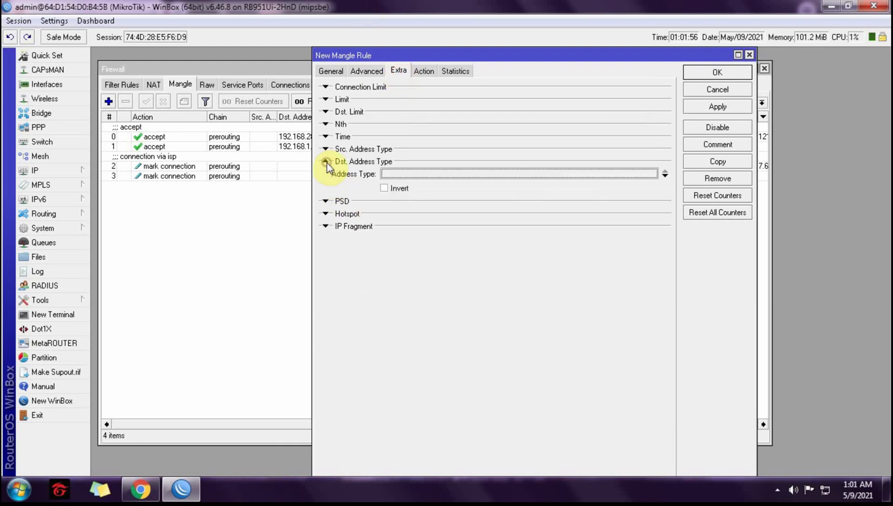
pyautogui.click(588, 177)
pyautogui.click(651, 174)
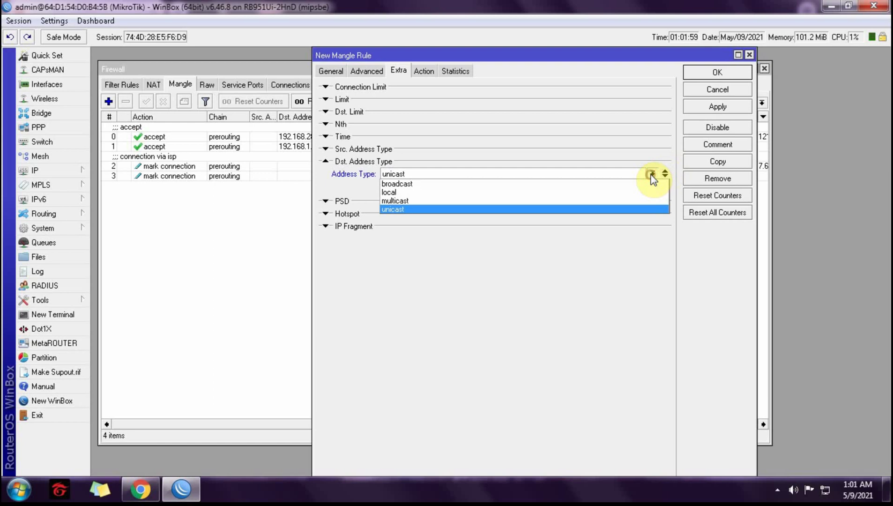
pyautogui.click(406, 193)
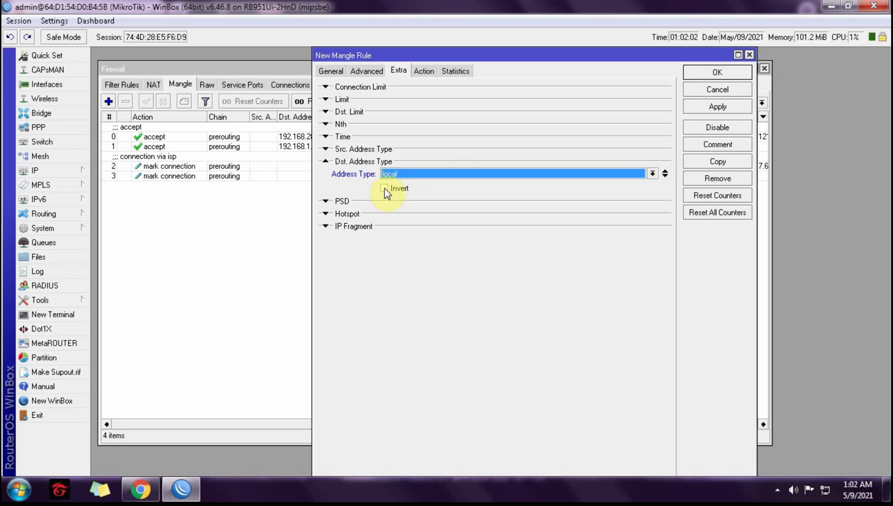
pyautogui.click(384, 188)
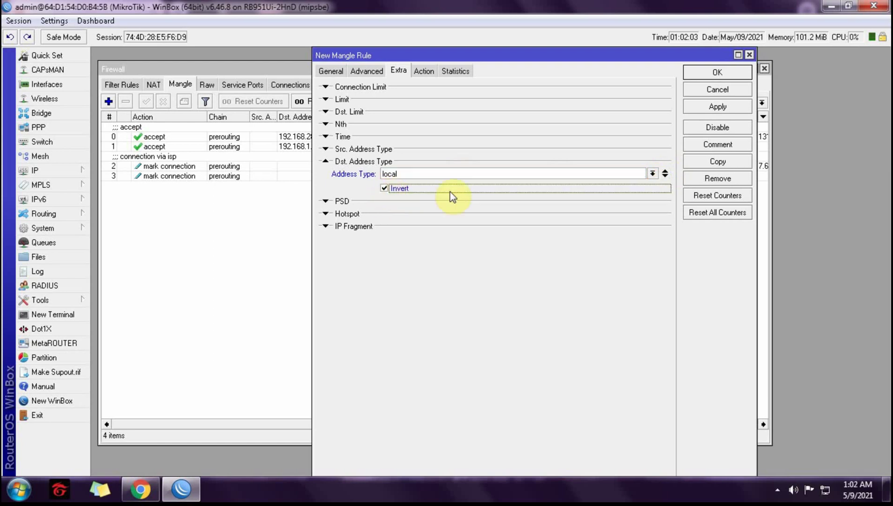
# Set the rule's action to mark connection with new connection mark isp1-con and passthrough enabled, and save the rule
pyautogui.click(424, 72)
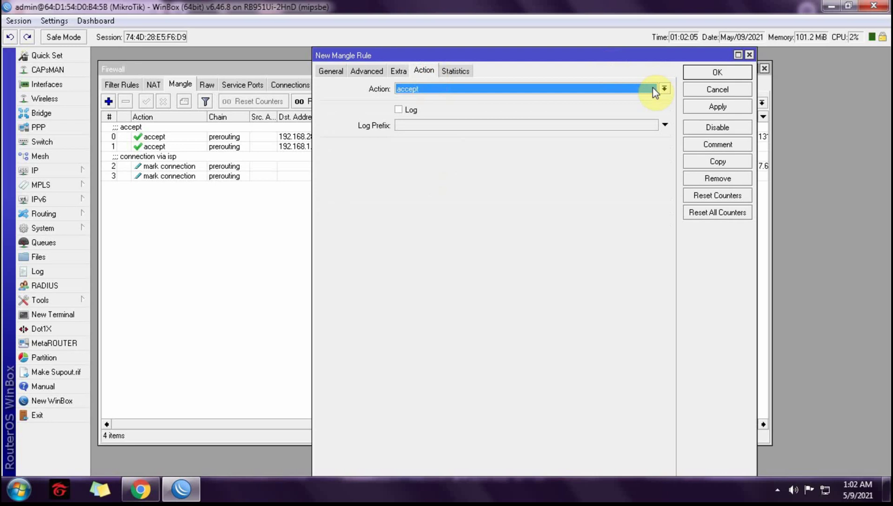
pyautogui.click(665, 89)
pyautogui.click(440, 183)
pyautogui.click(424, 150)
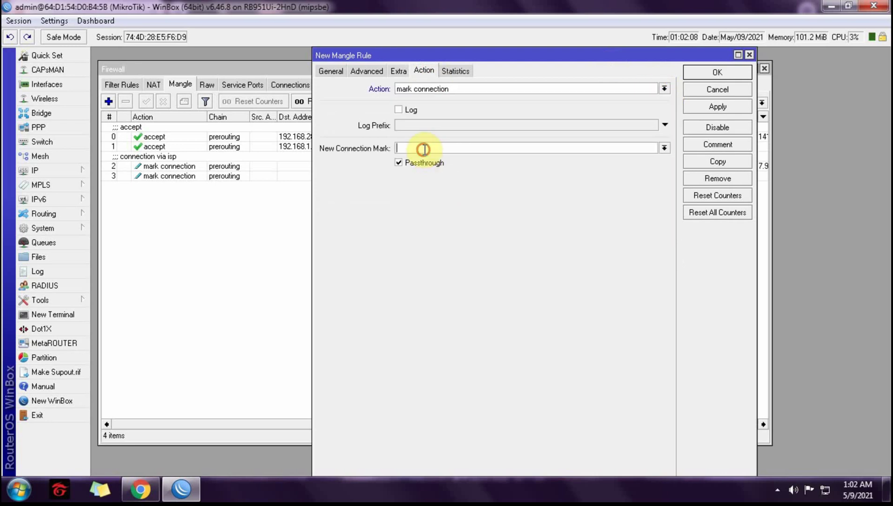
pyautogui.click(664, 148)
pyautogui.click(402, 155)
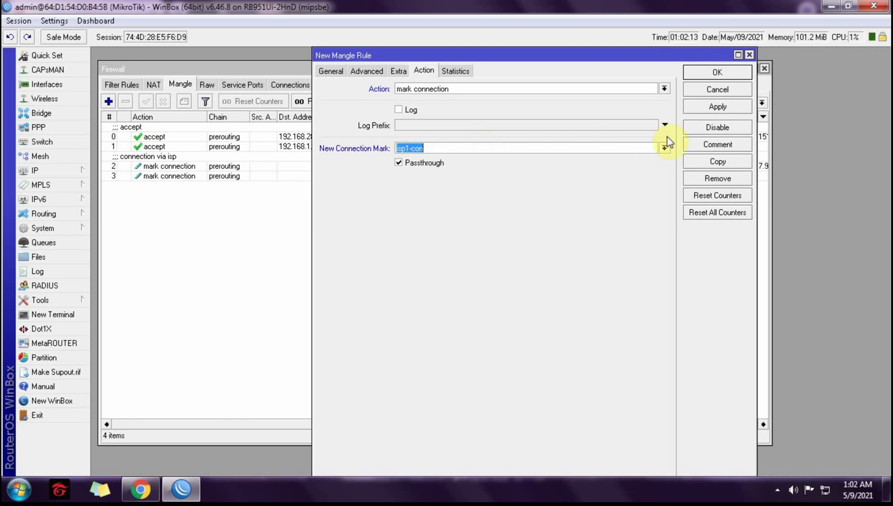
pyautogui.click(713, 107)
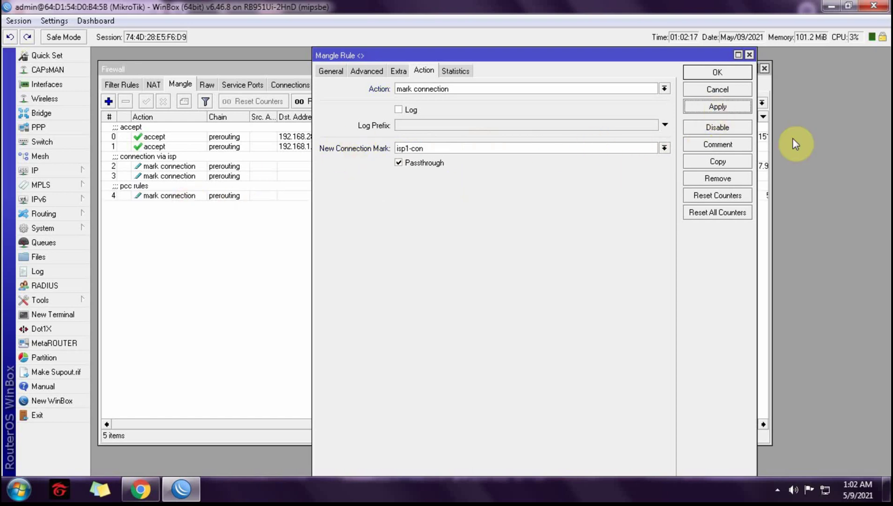
pyautogui.click(739, 76)
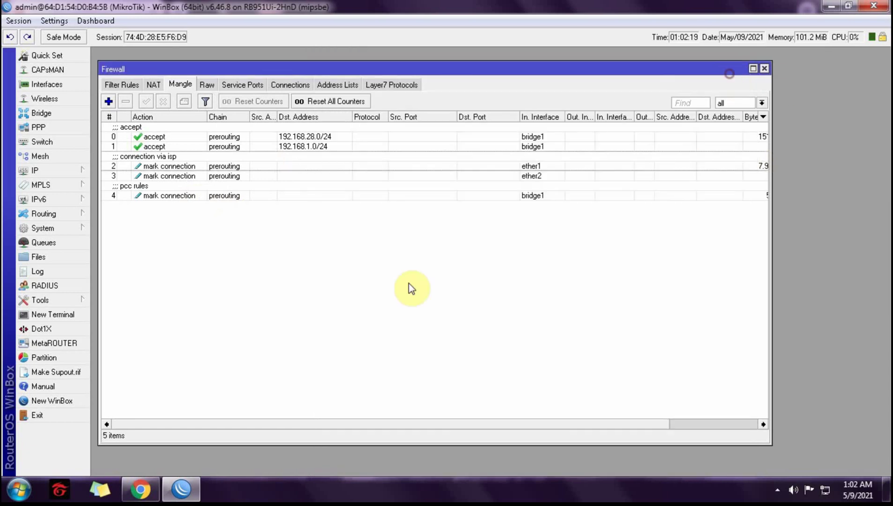
# Add a second PCC mangle rule in the prerouting chain matching in-interface bridge1 and connection mark no-mark
pyautogui.click(339, 271)
pyautogui.click(248, 196)
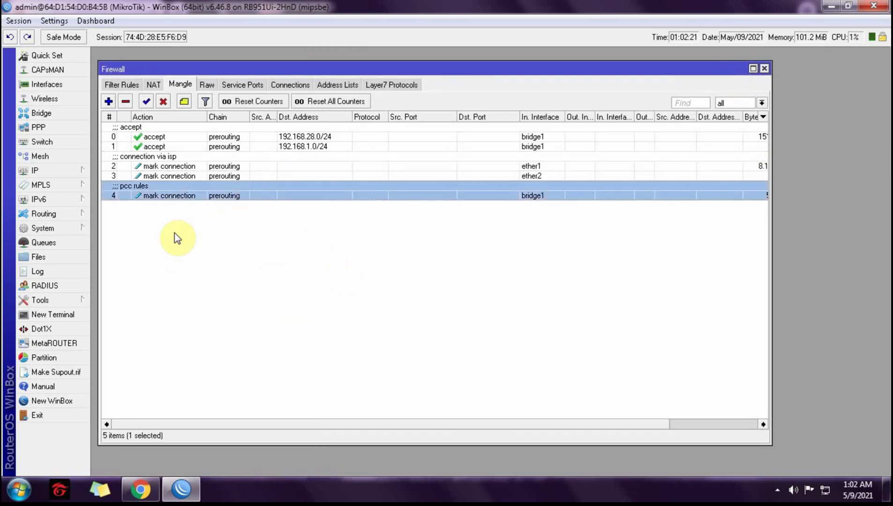
pyautogui.click(109, 101)
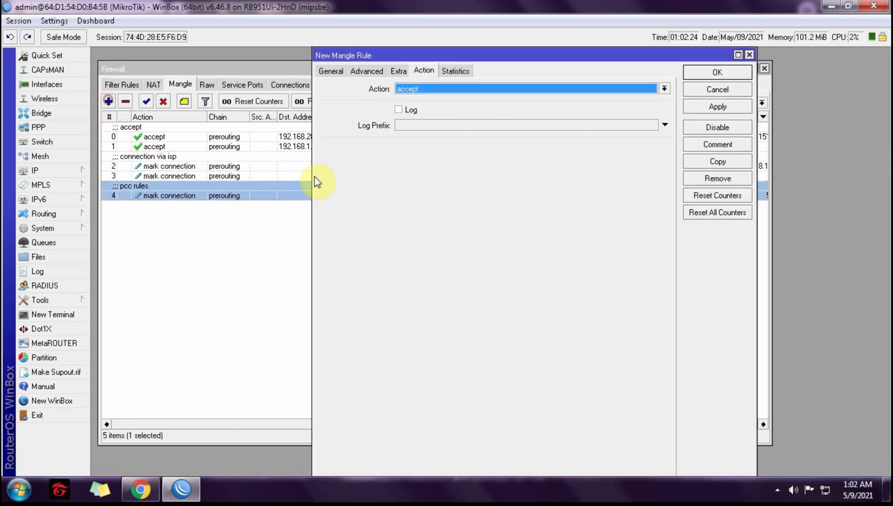
pyautogui.click(331, 72)
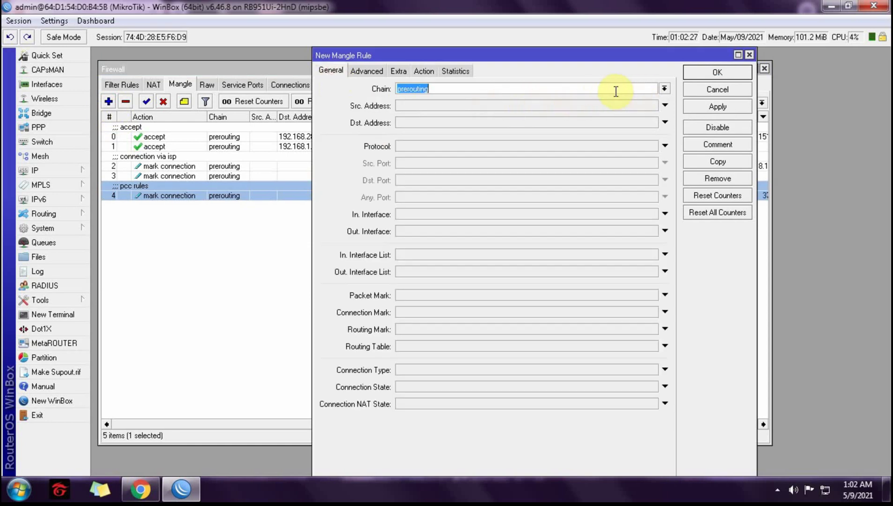
pyautogui.click(413, 215)
pyautogui.click(651, 213)
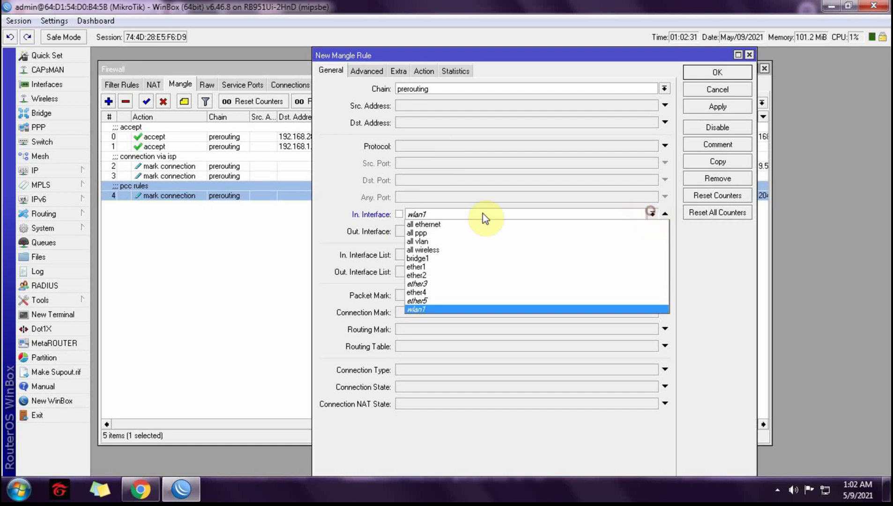
pyautogui.click(418, 258)
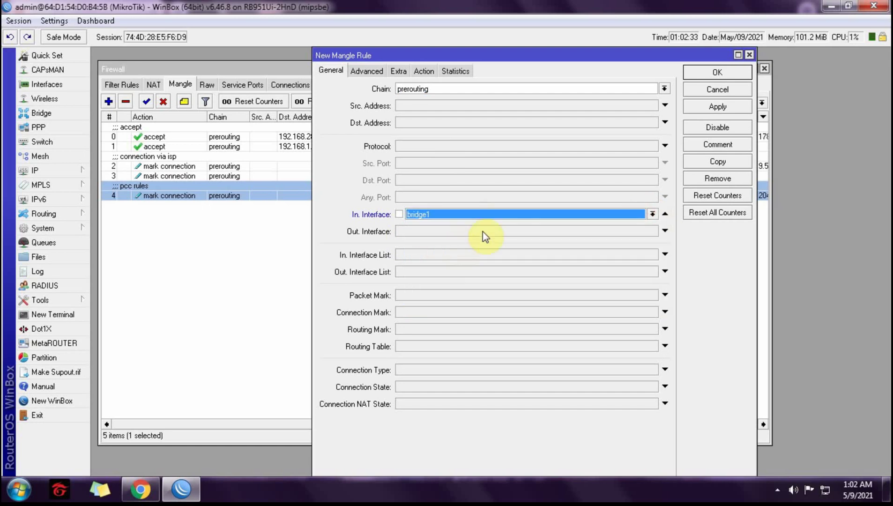
pyautogui.click(410, 312)
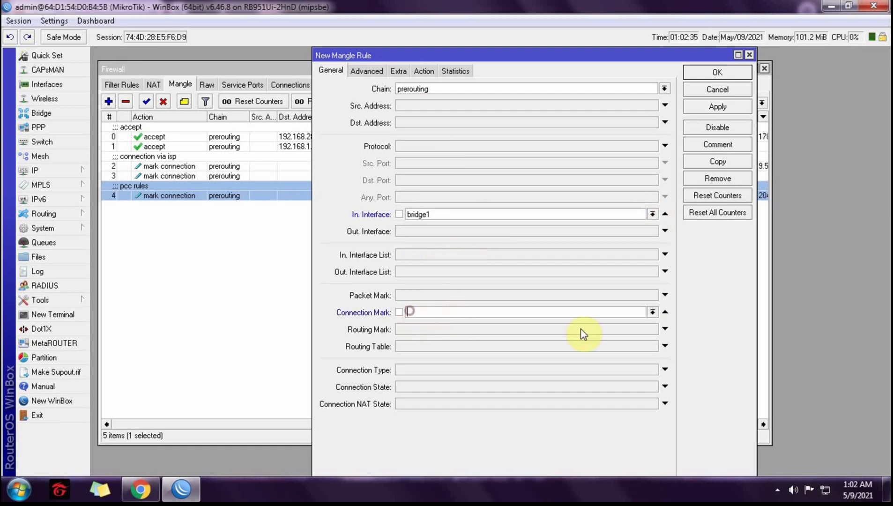
pyautogui.click(651, 312)
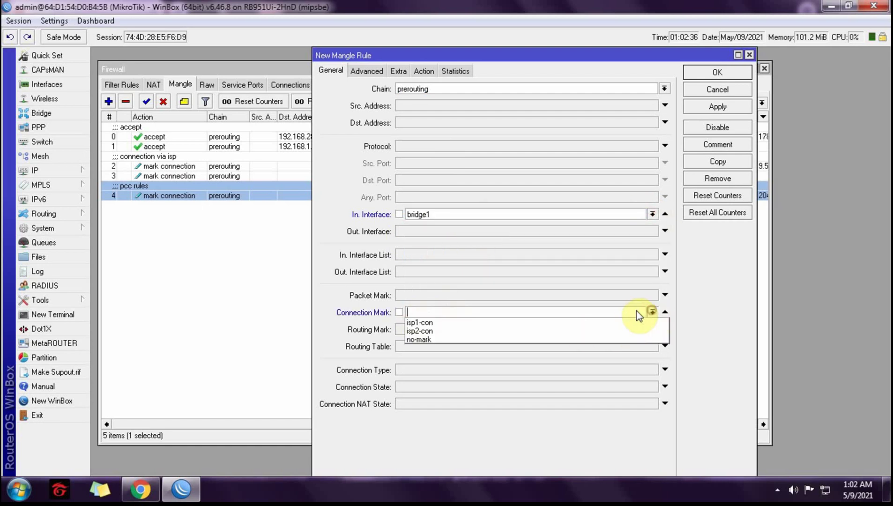
pyautogui.click(413, 339)
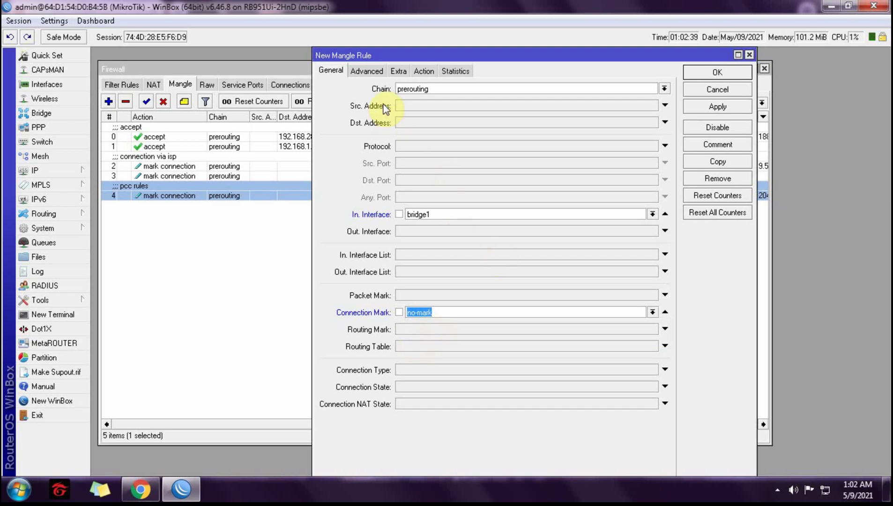
# Enable the second PCC rule's per connection classifier with both addresses, denominator 2 and remainder 1
pyautogui.click(369, 71)
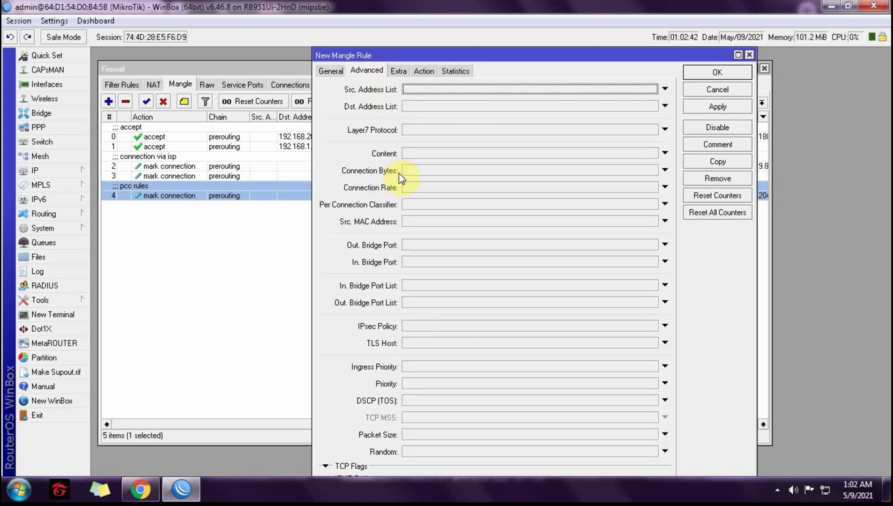
pyautogui.click(415, 205)
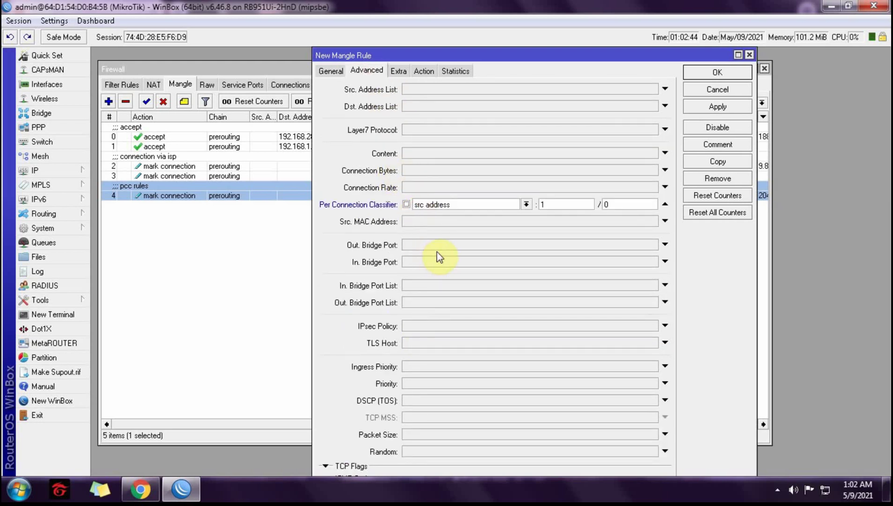
pyautogui.click(526, 205)
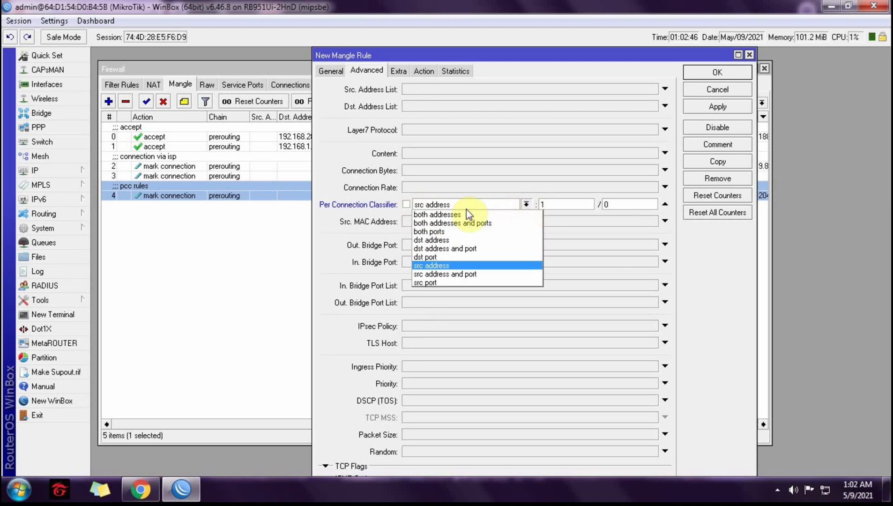
pyautogui.click(453, 216)
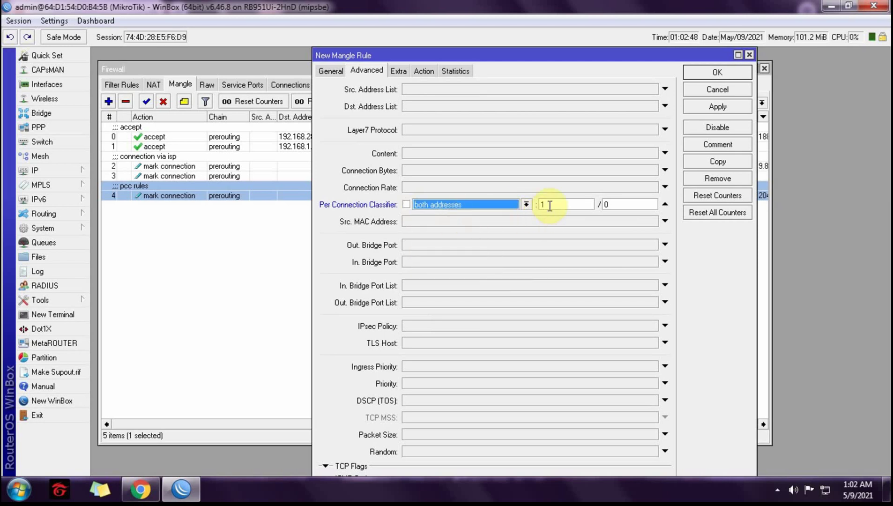
pyautogui.doubleClick(544, 205)
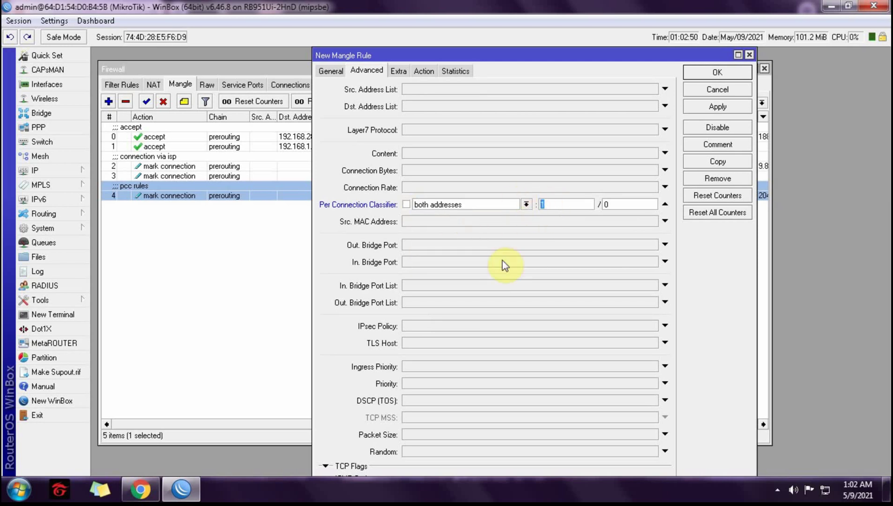
pyautogui.write('2')
pyautogui.doubleClick(616, 208)
pyautogui.write('1')
# Limit the second PCC rule to non-local destinations using destination address type local with Invert enabled
pyautogui.click(398, 71)
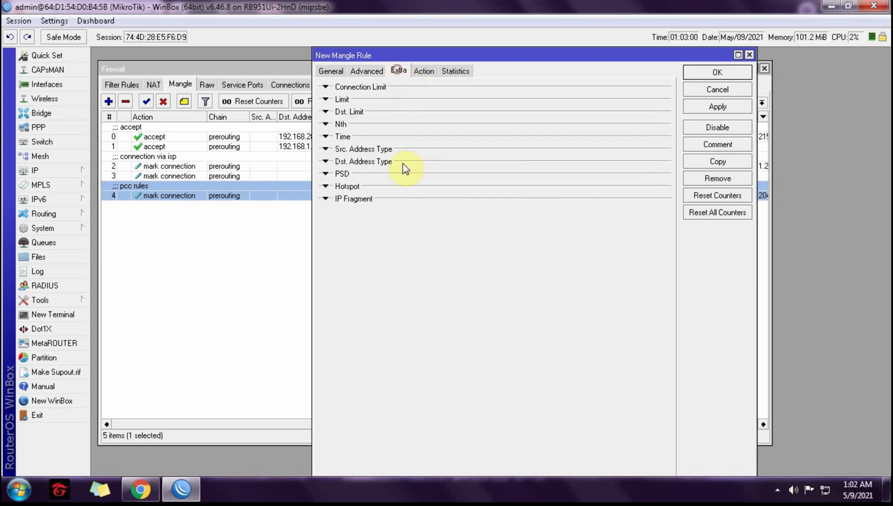
pyautogui.click(325, 162)
pyautogui.click(632, 176)
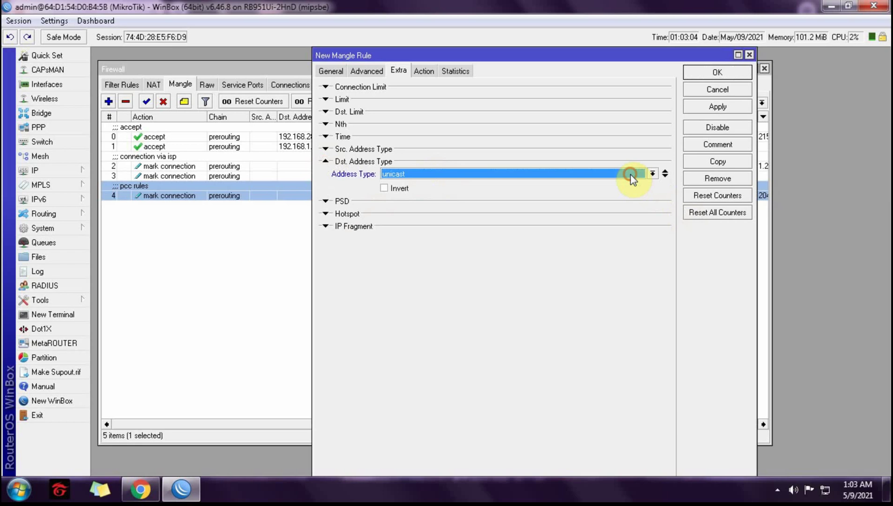
pyautogui.click(653, 176)
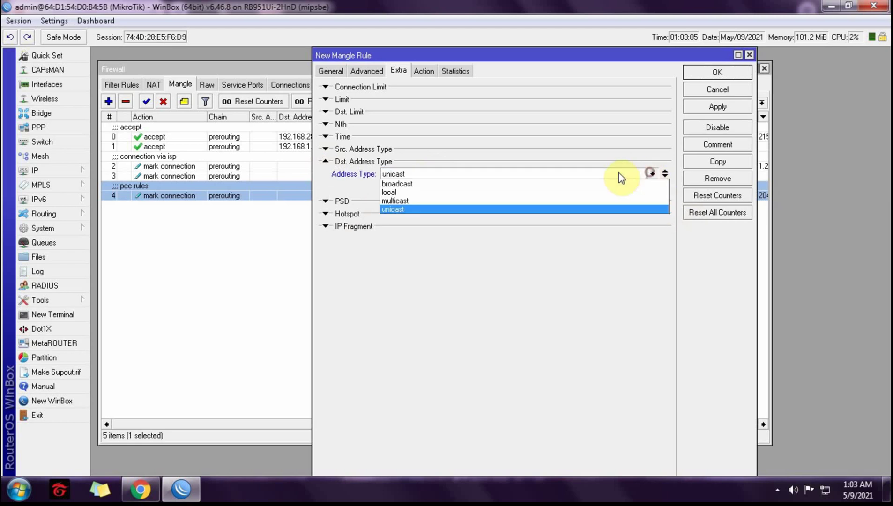
pyautogui.click(401, 193)
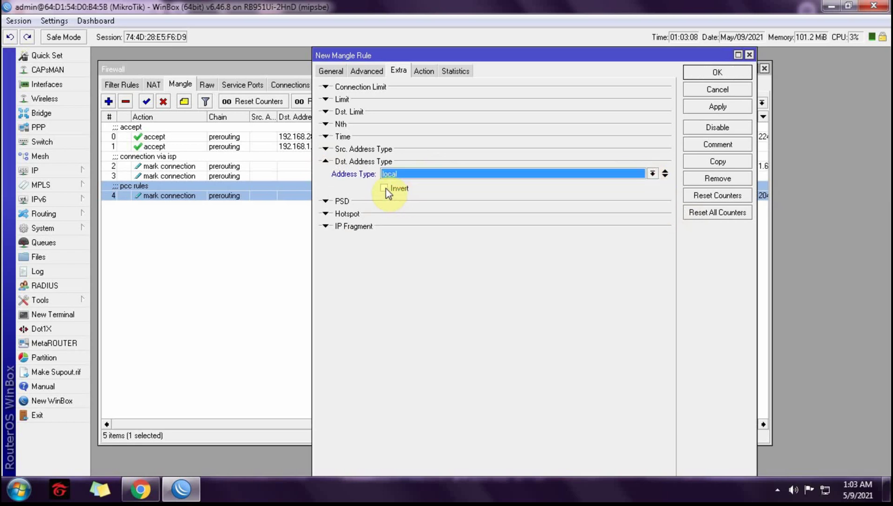
pyautogui.click(385, 188)
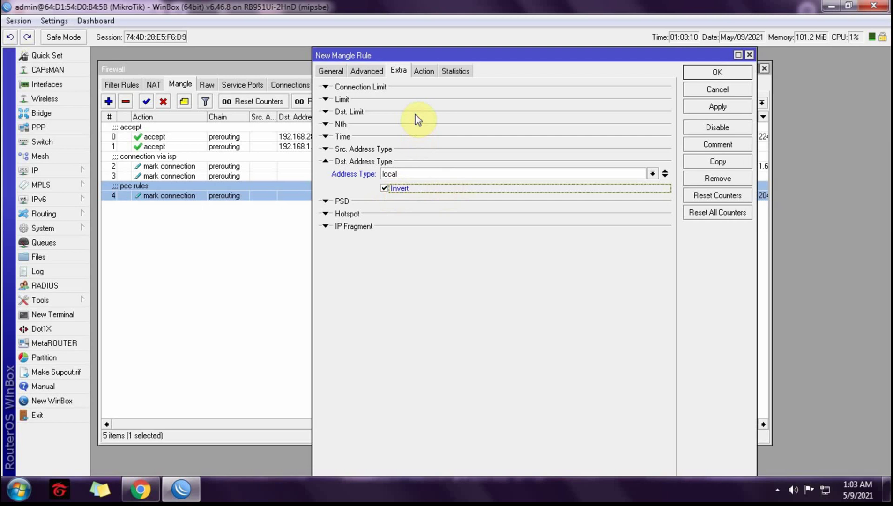
# Open the choice of actions for the second PCC rule
pyautogui.click(424, 73)
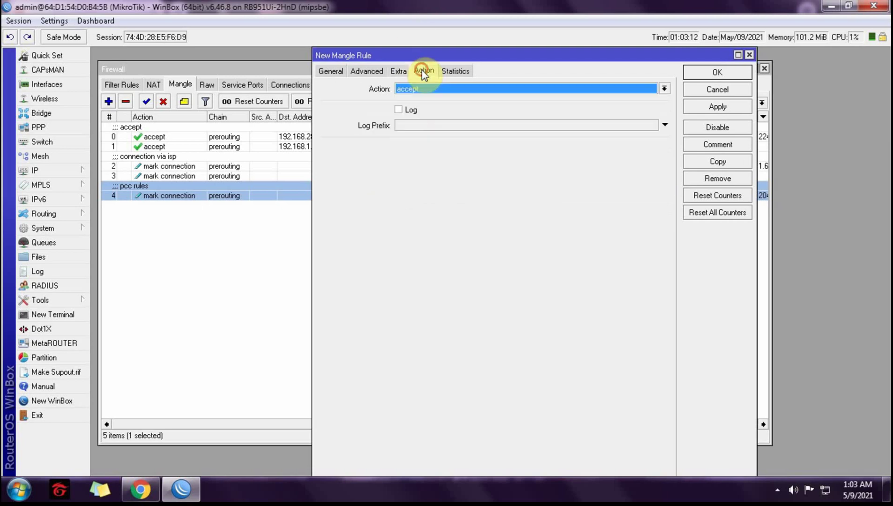
pyautogui.click(663, 88)
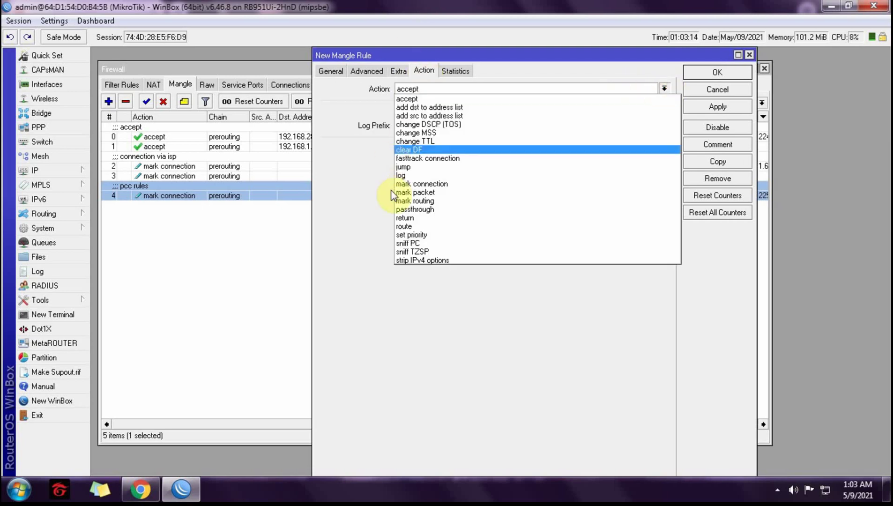
# Set the new mangle rule's action to mark connection with new connection mark isp2-con, and save the rule
pyautogui.click(417, 184)
pyautogui.click(416, 150)
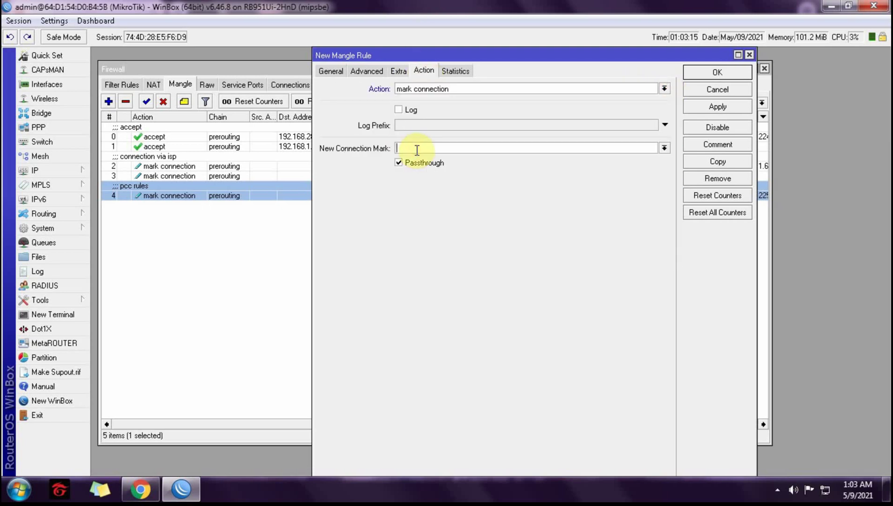
pyautogui.click(665, 148)
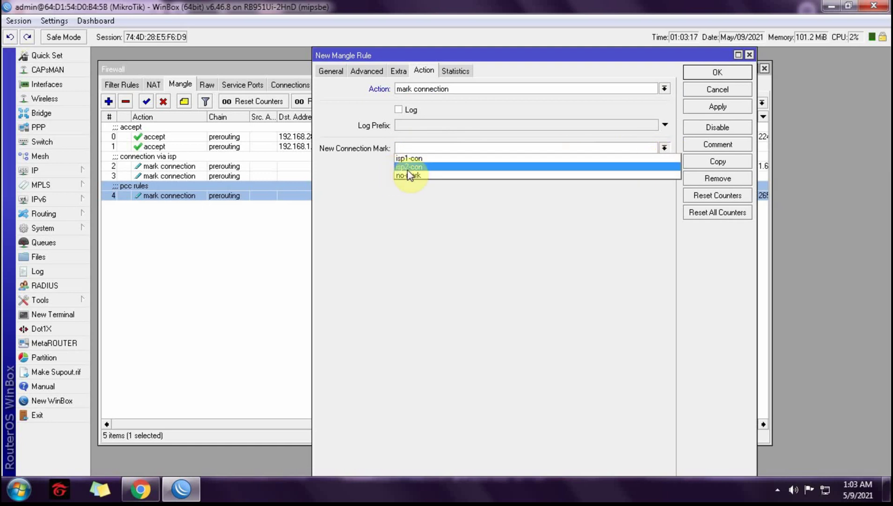
pyautogui.click(409, 167)
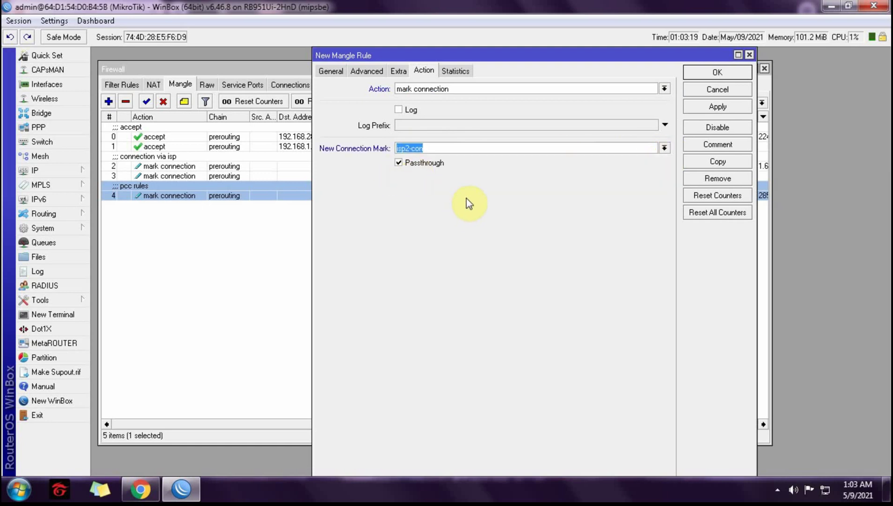
pyautogui.click(715, 74)
pyautogui.click(213, 252)
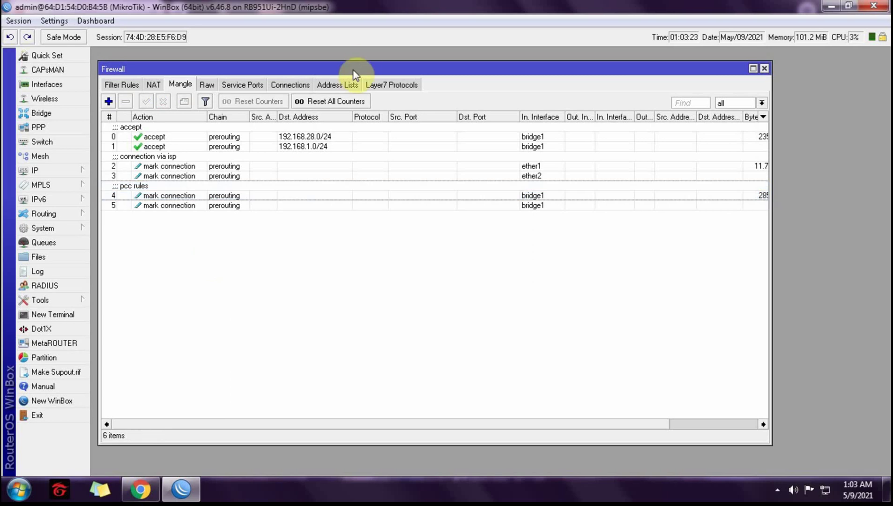
# Maximize the Firewall window and start a mangle rule matching in-interface bridge1 and connection mark isp1-con
pyautogui.moveTo(353, 71); pyautogui.dragTo(363, 57)
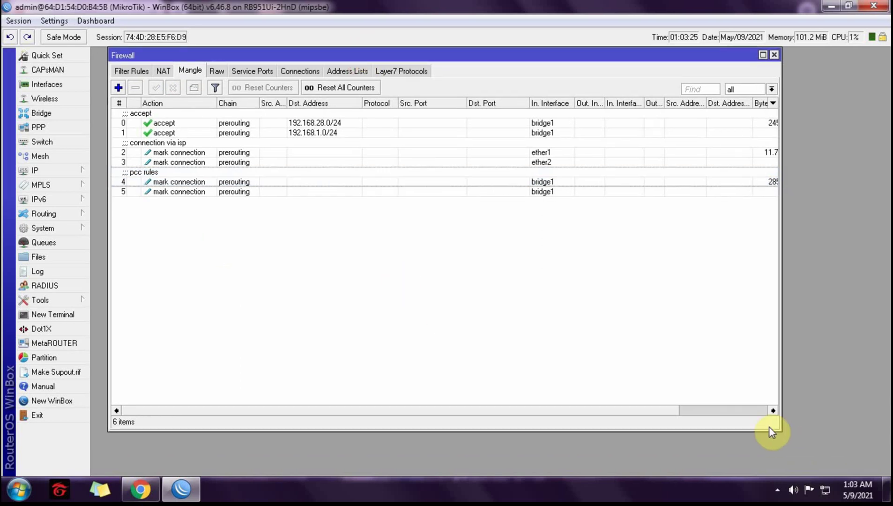
pyautogui.click(762, 55)
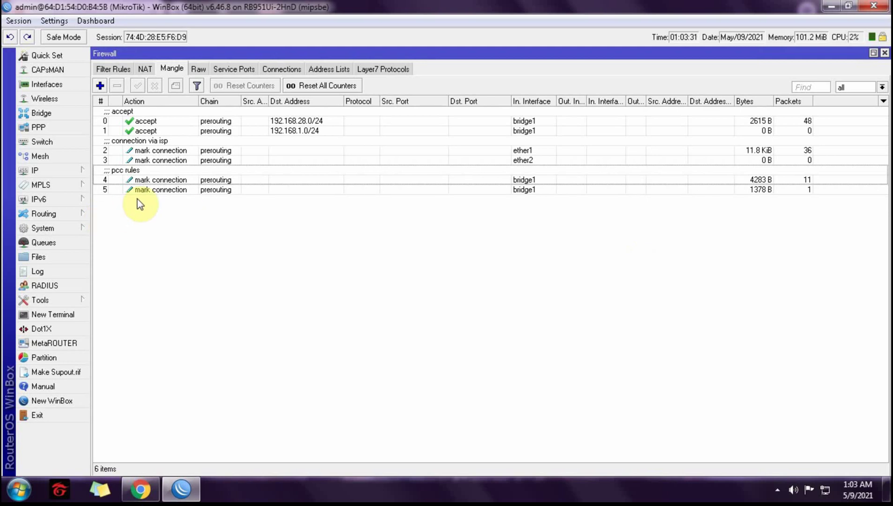
pyautogui.click(101, 86)
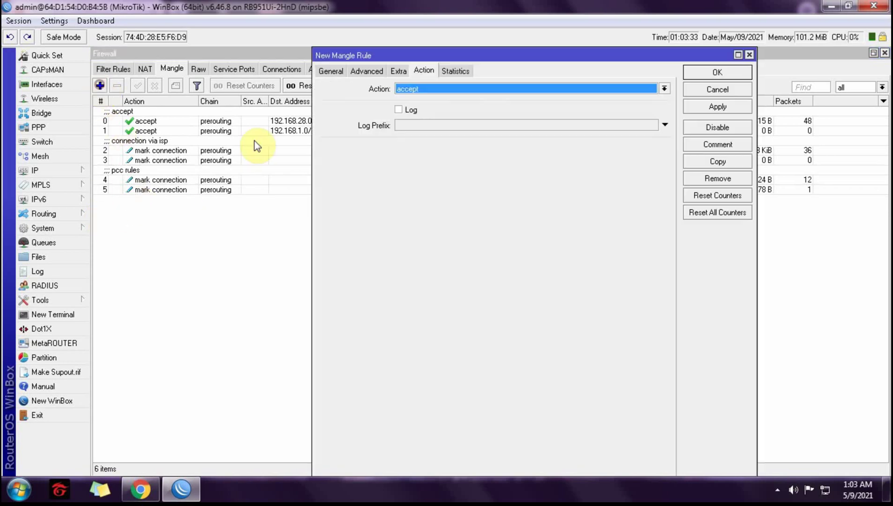
pyautogui.click(329, 70)
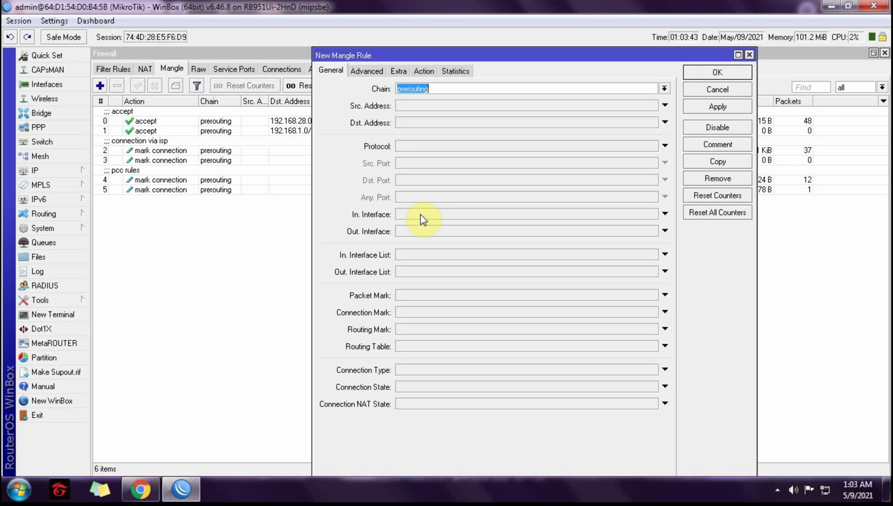
pyautogui.moveTo(492, 56); pyautogui.dragTo(487, 55)
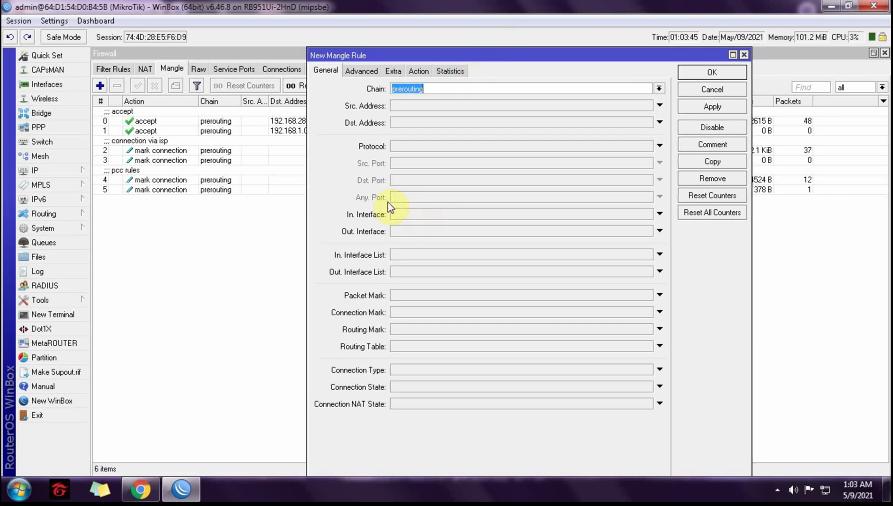
pyautogui.click(408, 215)
pyautogui.click(648, 216)
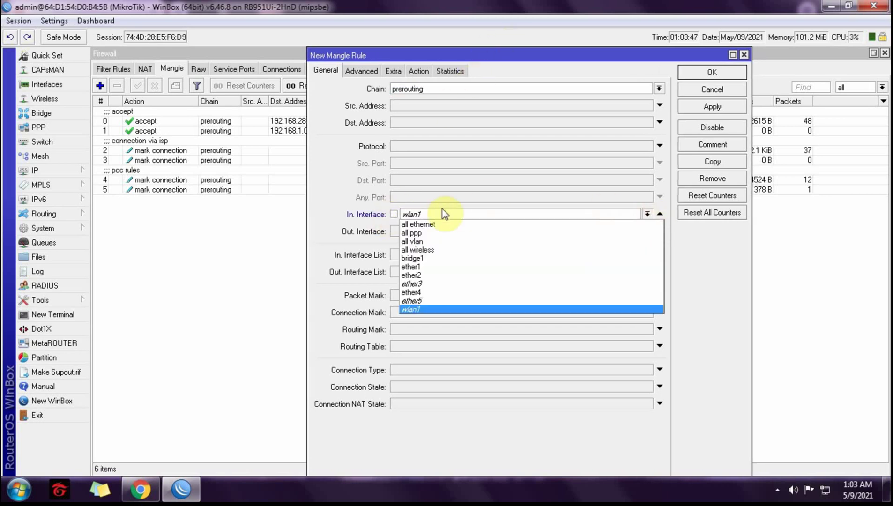
pyautogui.click(414, 259)
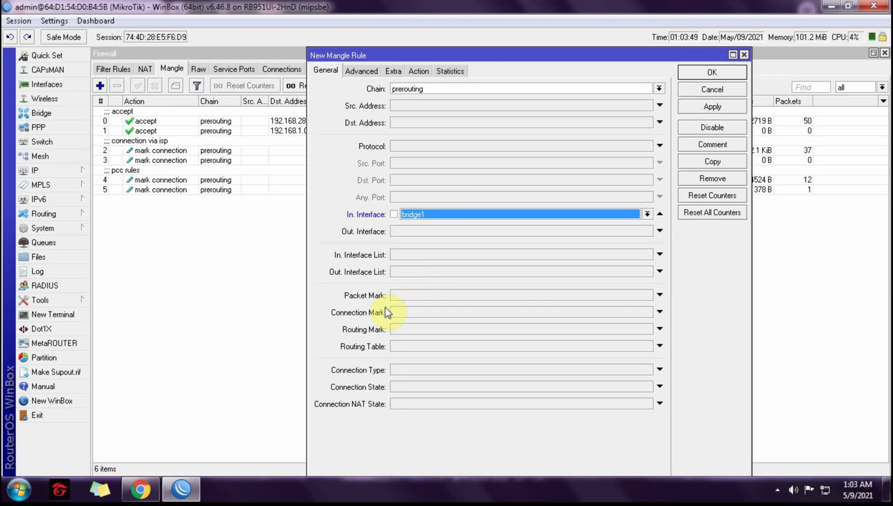
pyautogui.click(442, 313)
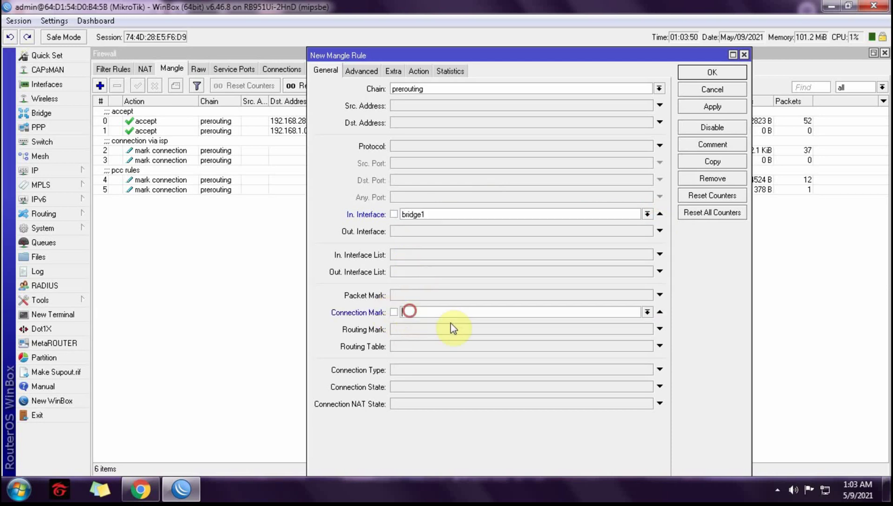
pyautogui.click(647, 313)
pyautogui.click(409, 322)
# Set the rule's action to mark routing with new routing mark to-isp1
pyautogui.click(419, 70)
pyautogui.click(659, 89)
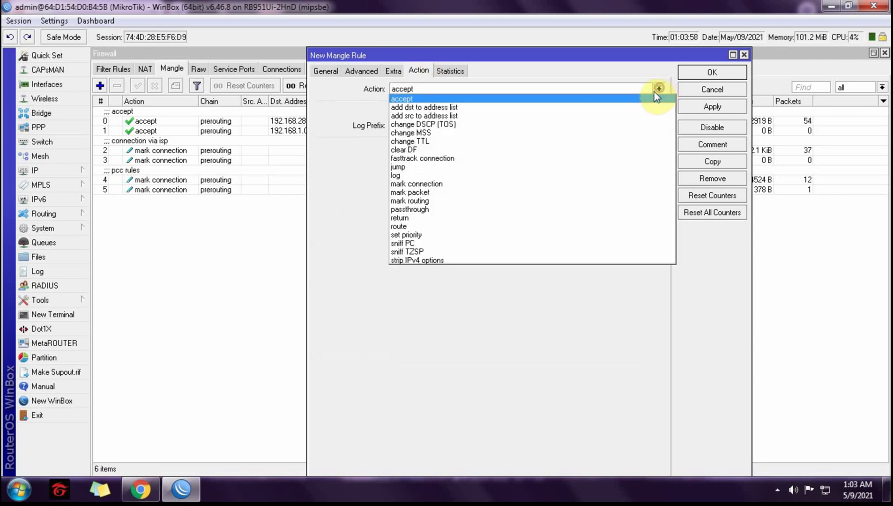
pyautogui.click(422, 202)
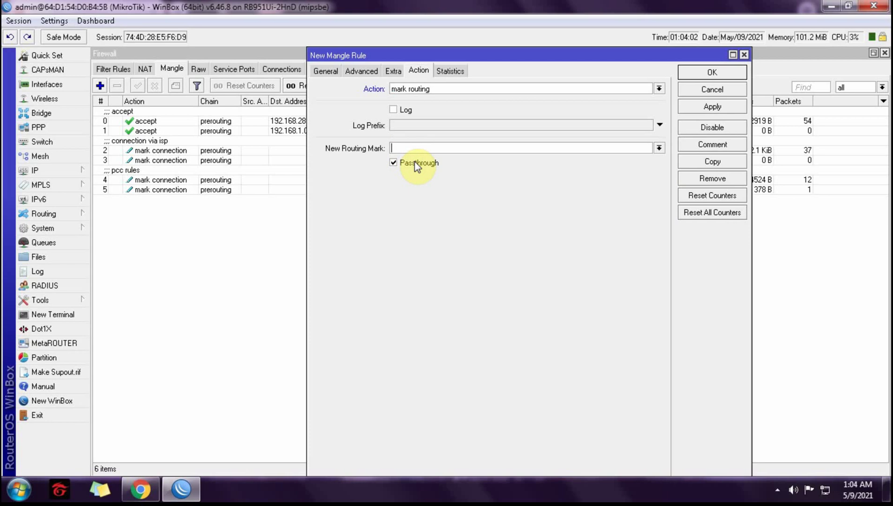
pyautogui.write('to-isp1')
# Add the comment "mark routing" to the new mangle rule and save the rule
pyautogui.click(703, 145)
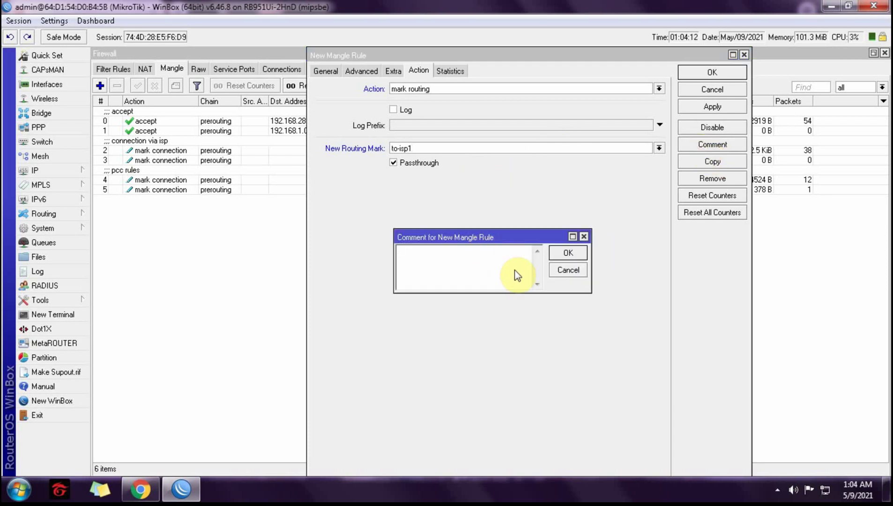
pyautogui.write('routing')
pyautogui.press('BackSpace')
pyautogui.press('BackSpace')
pyautogui.press('BackSpace')
pyautogui.press('BackSpace')
pyautogui.press('BackSpace')
pyautogui.press('BackSpace')
pyautogui.press('BackSpace')
pyautogui.write('mark routi')
pyautogui.click(567, 253)
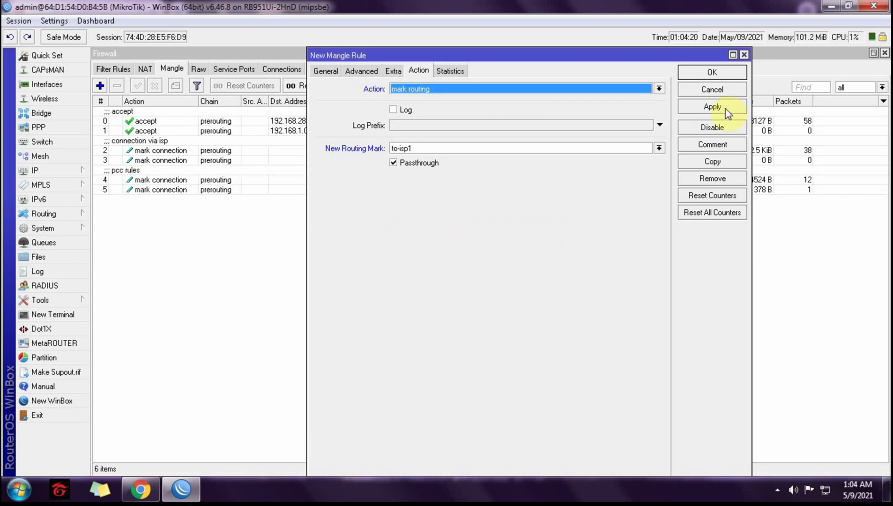
pyautogui.click(711, 73)
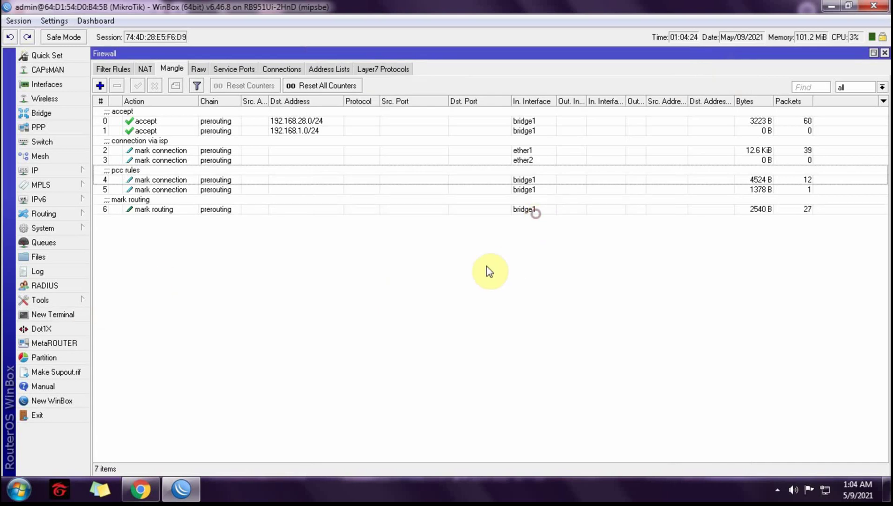
# Start another mangle rule matching in-interface bridge1 and connection mark isp2-con
pyautogui.click(530, 211)
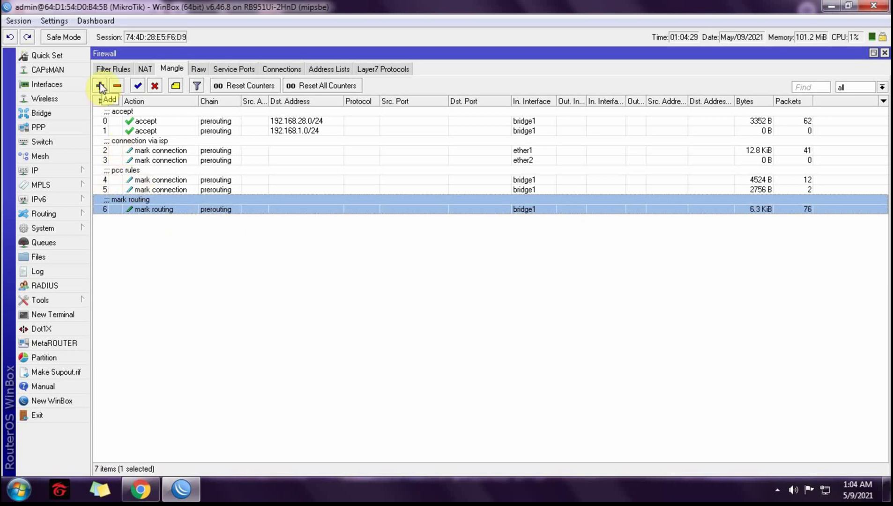
pyautogui.click(100, 85)
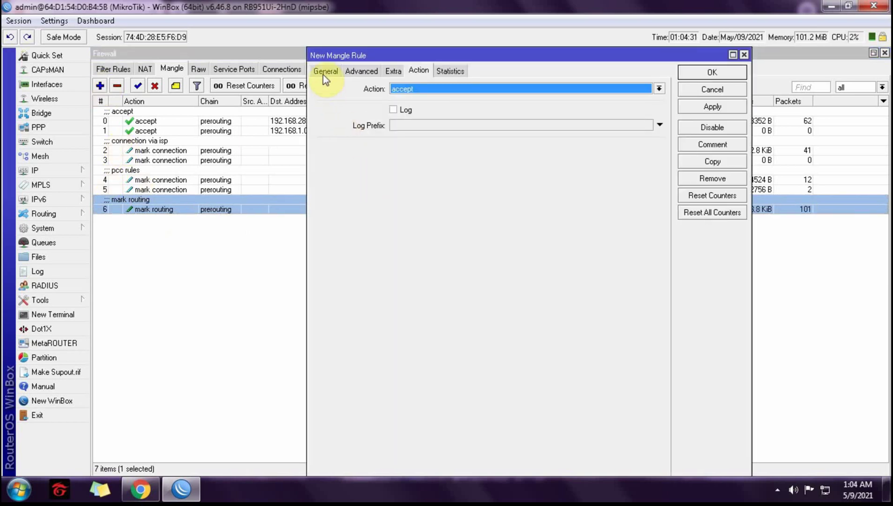
pyautogui.click(324, 73)
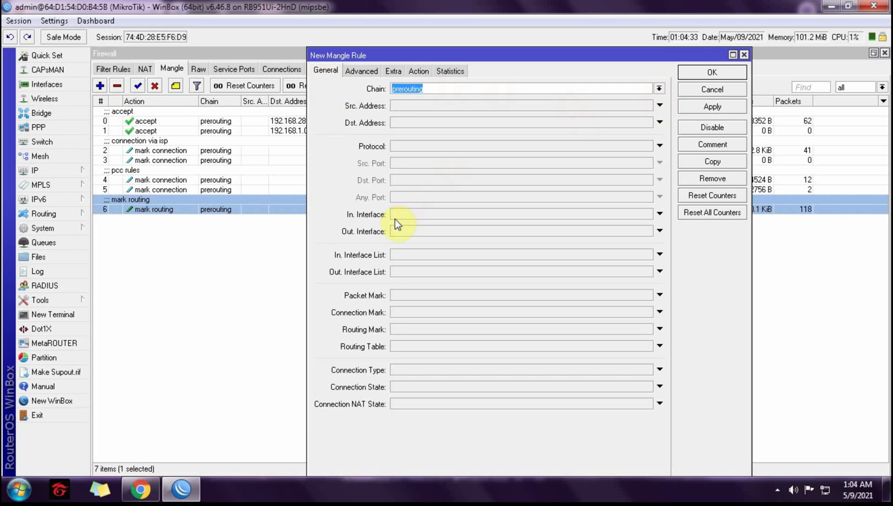
pyautogui.click(407, 215)
pyautogui.click(647, 213)
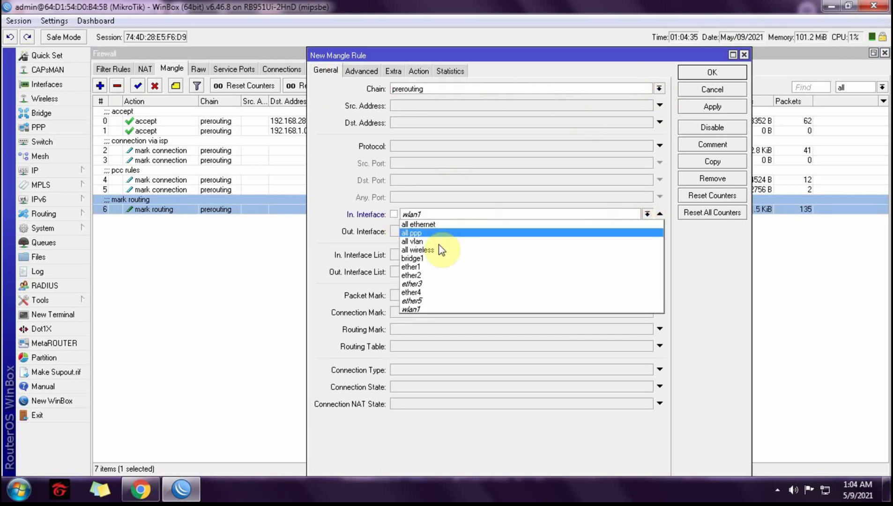
pyautogui.click(427, 260)
pyautogui.click(402, 313)
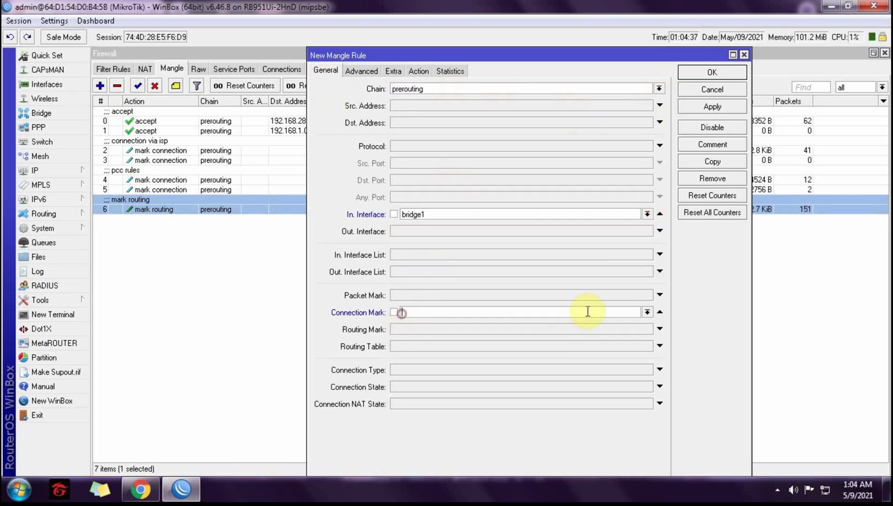
pyautogui.click(646, 313)
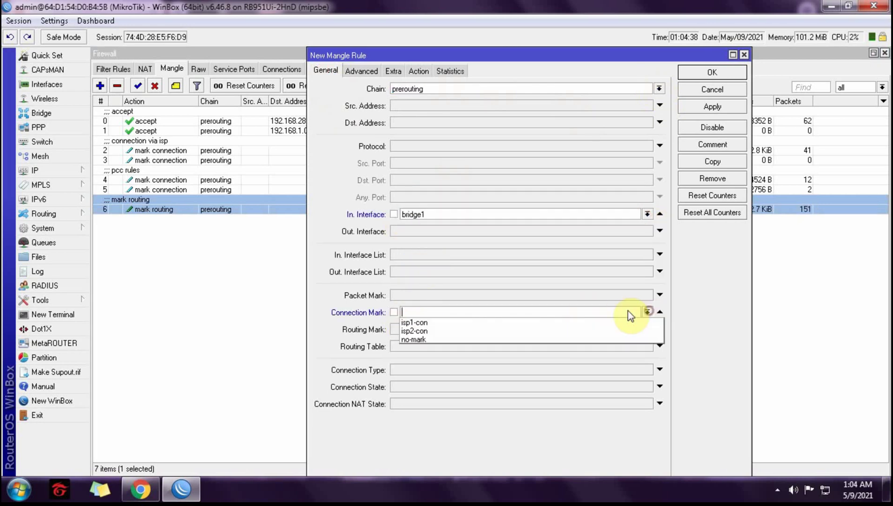
pyautogui.click(416, 333)
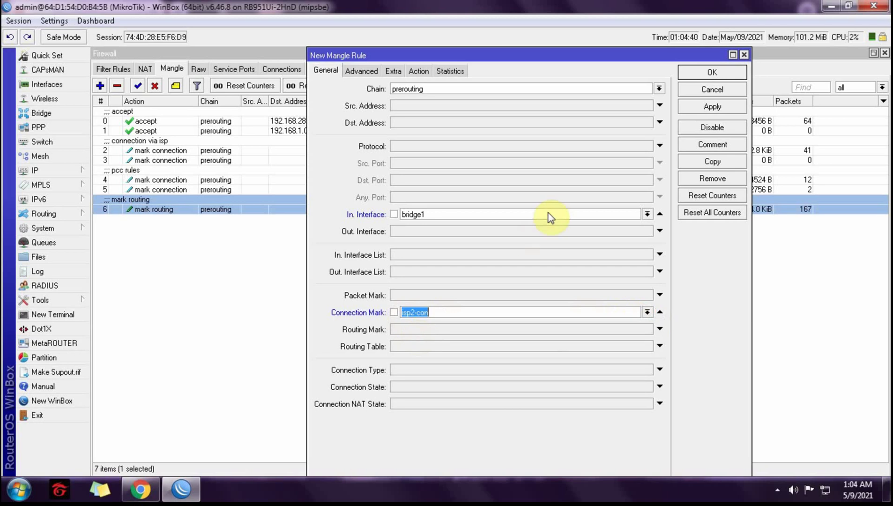
# Set this rule's action to mark routing with new routing mark to-isp2, and save the rule
pyautogui.click(418, 71)
pyautogui.click(659, 89)
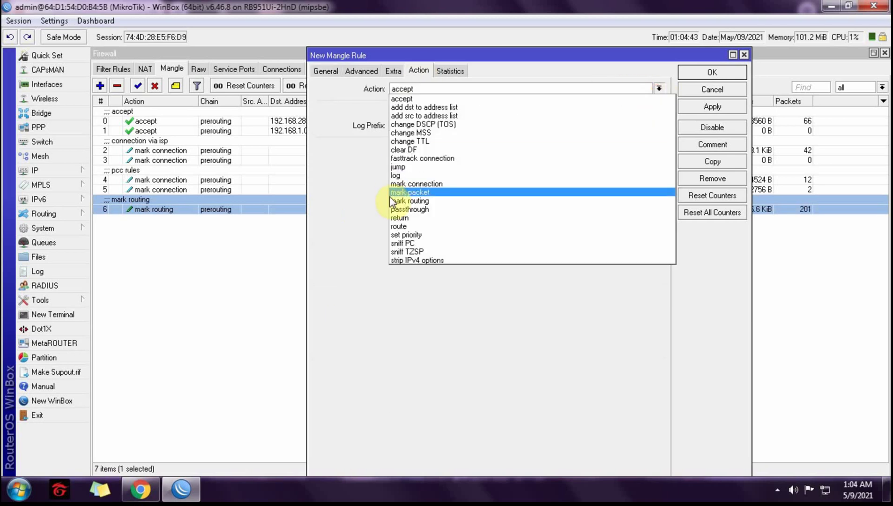
pyautogui.click(409, 201)
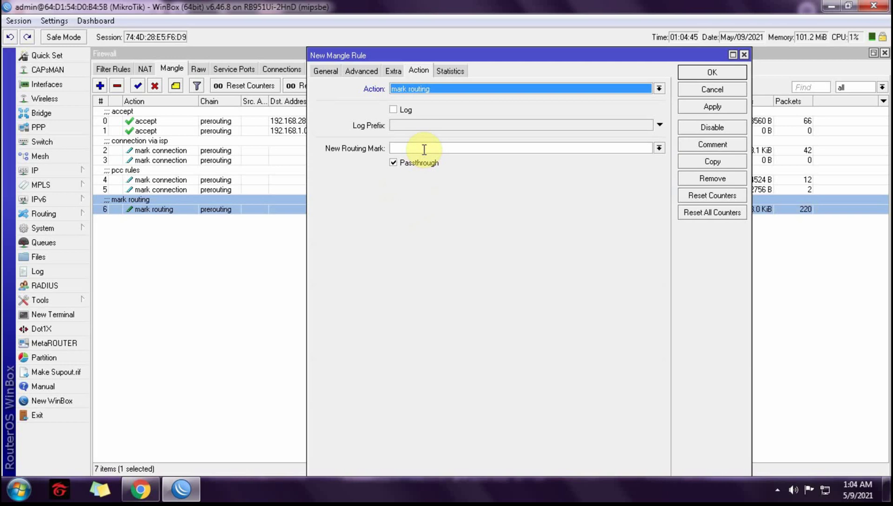
pyautogui.click(516, 148)
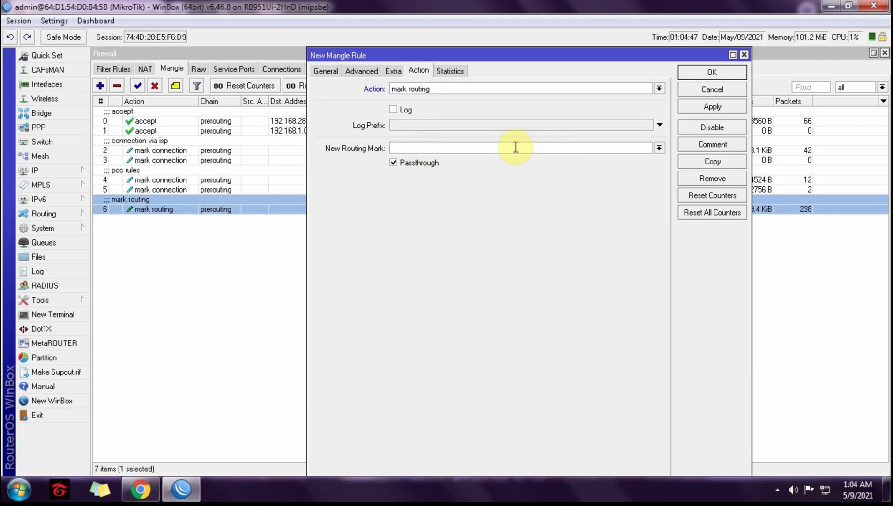
pyautogui.write('to-isp2')
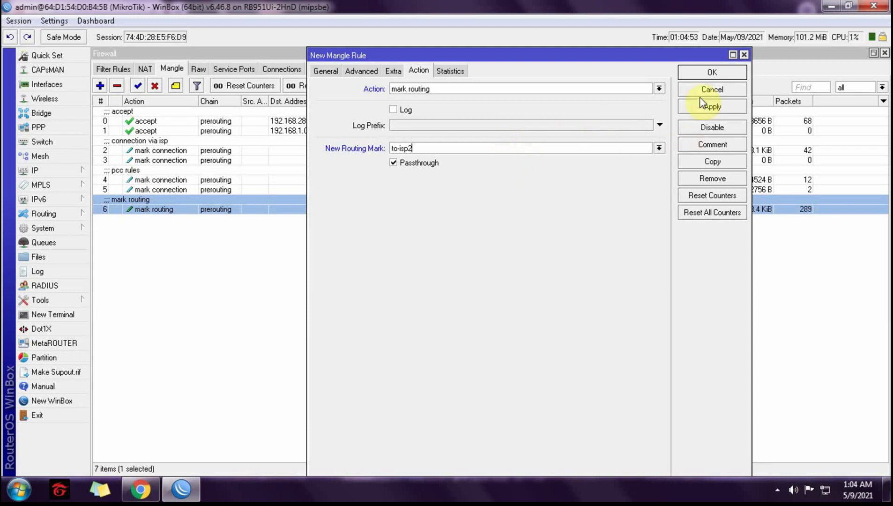
pyautogui.click(711, 73)
pyautogui.click(185, 293)
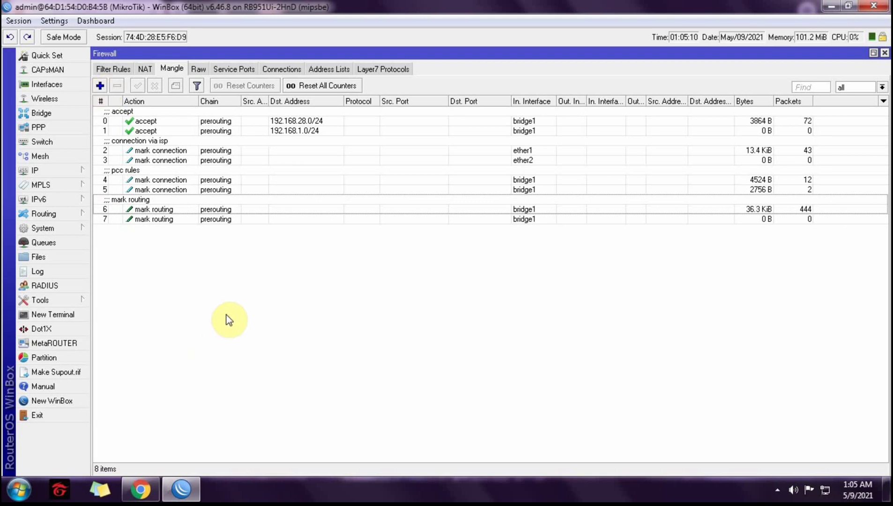
pyautogui.click(189, 300)
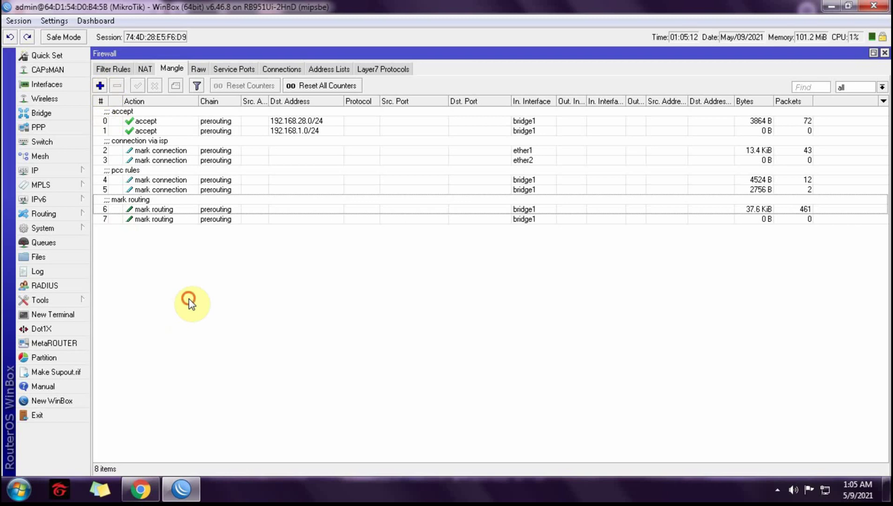
# Start a new mangle rule and give it the comment "output rule"
pyautogui.click(100, 87)
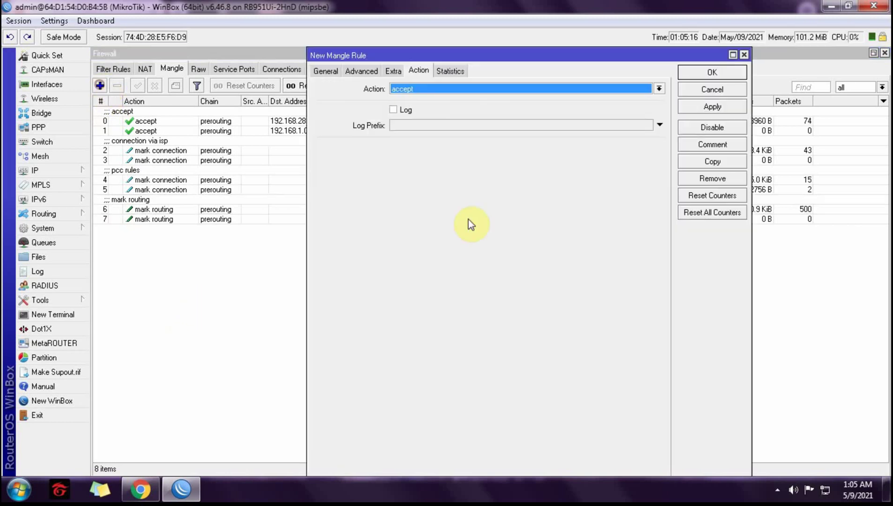
pyautogui.click(719, 147)
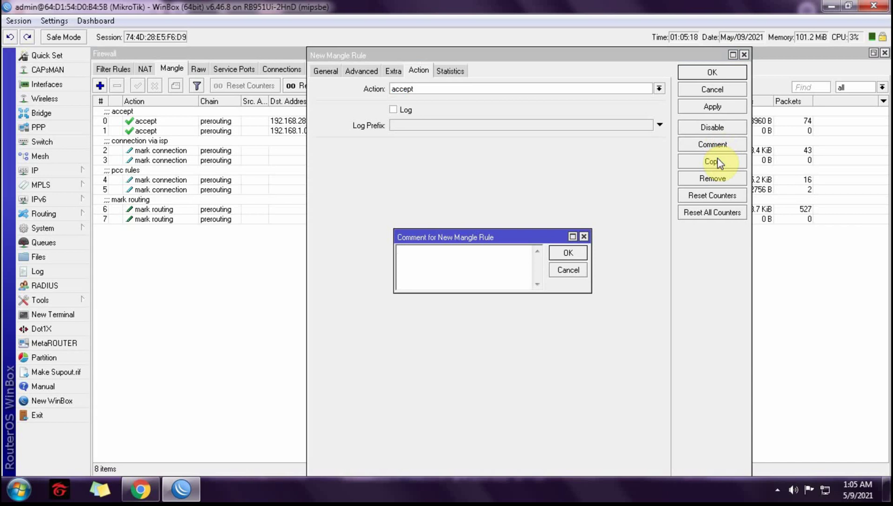
pyautogui.write('output rule')
pyautogui.click(558, 252)
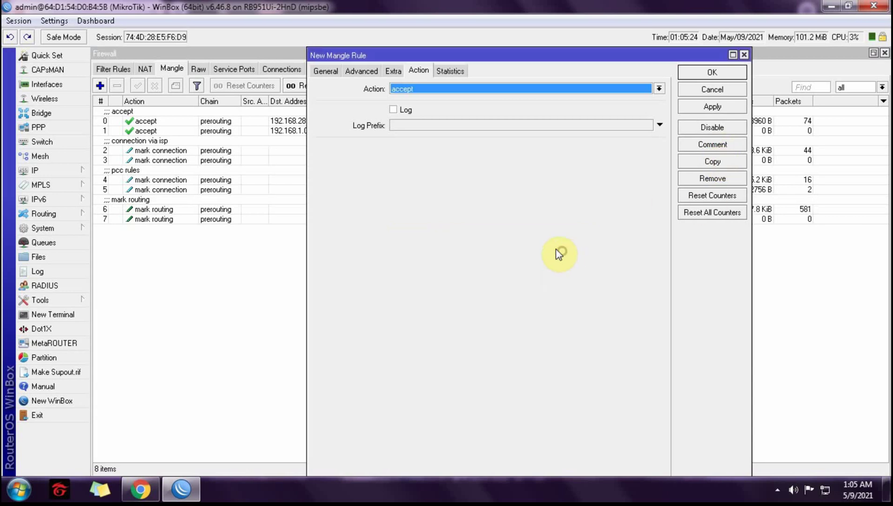
# Set the new mangle rule's chain to output and its connection mark to isp1-con
pyautogui.click(326, 72)
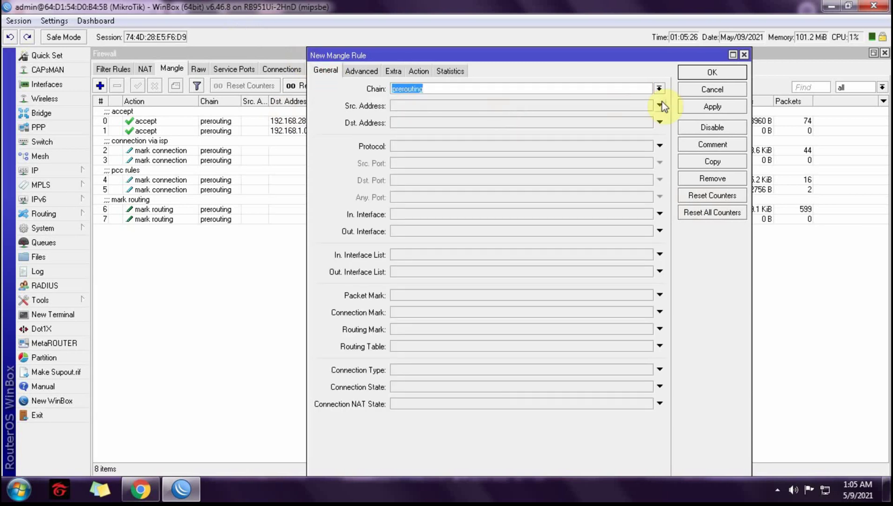
pyautogui.click(659, 89)
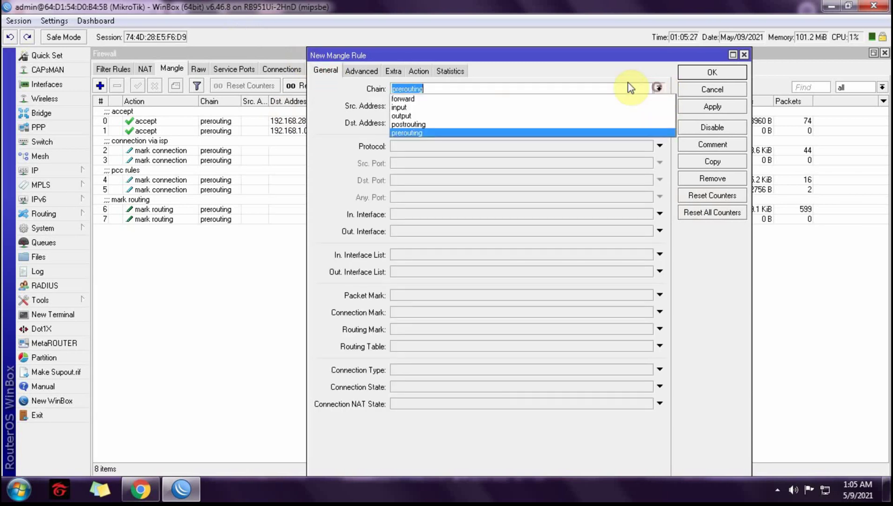
pyautogui.click(421, 113)
pyautogui.click(406, 311)
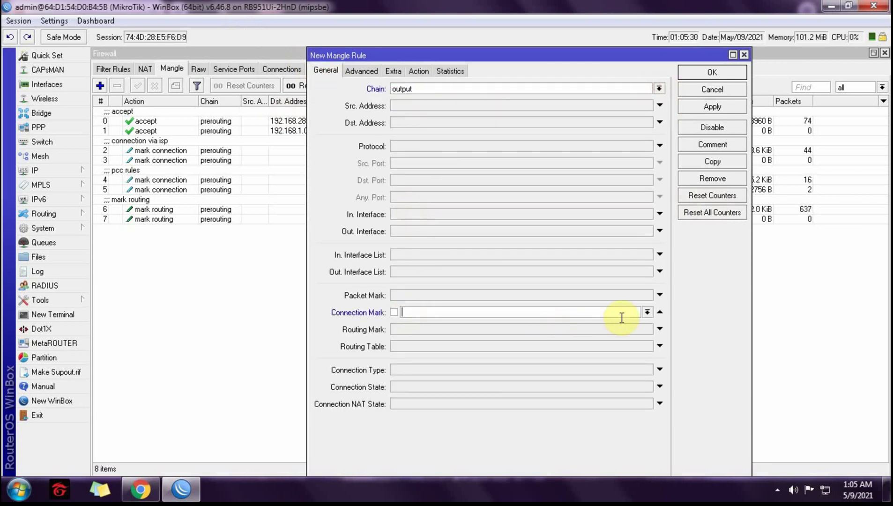
pyautogui.click(647, 312)
pyautogui.click(418, 321)
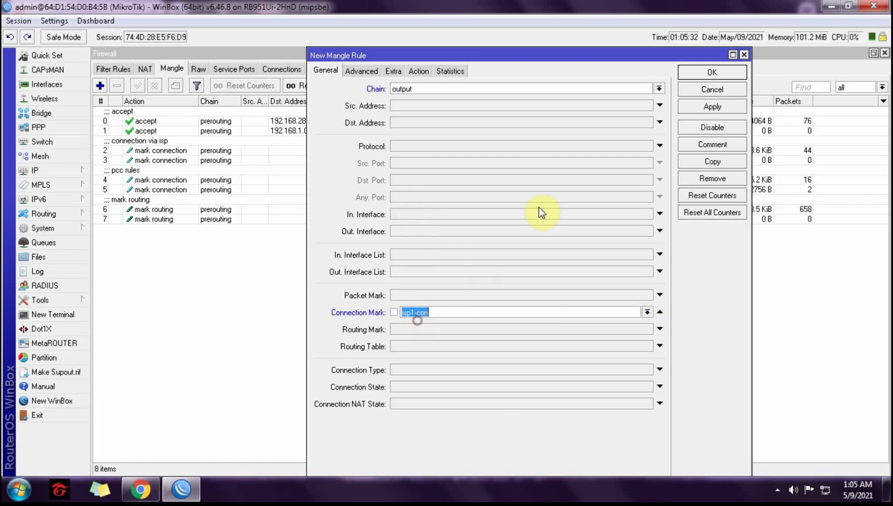
# Set the output rule's action to mark routing with new routing mark to-isp1, and save the rule
pyautogui.click(418, 71)
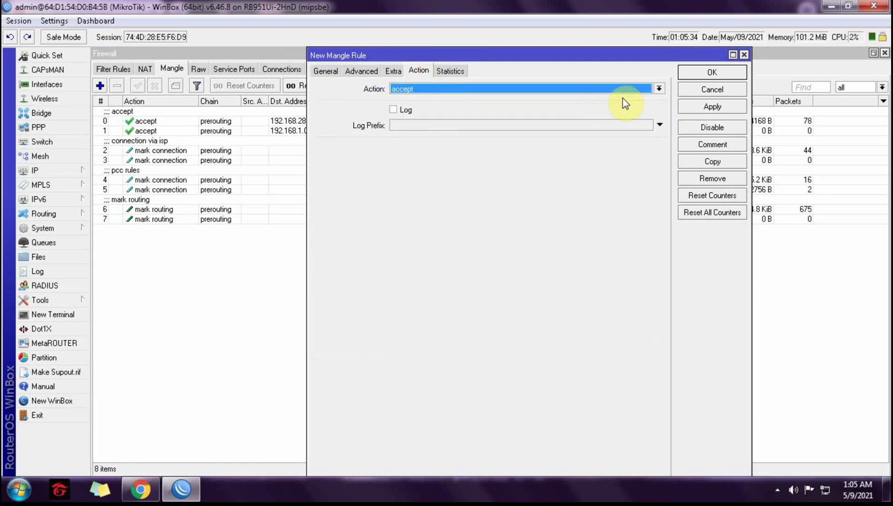
pyautogui.click(659, 88)
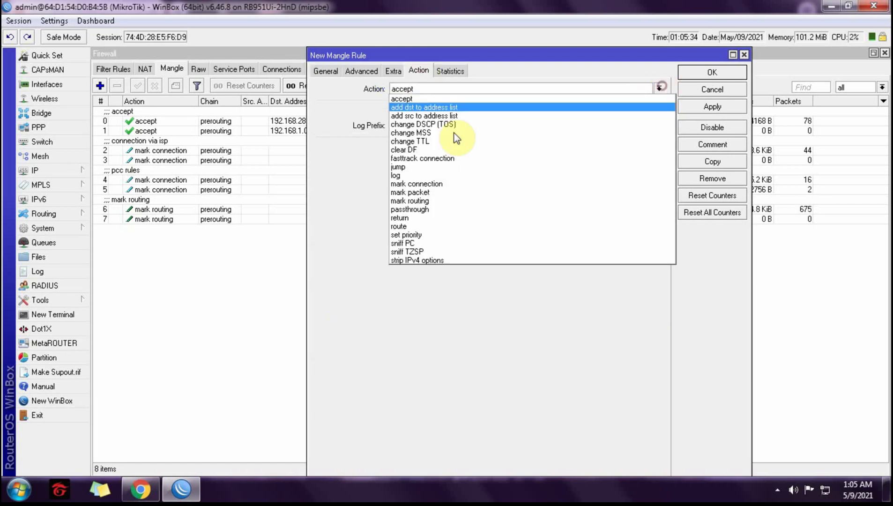
pyautogui.click(419, 205)
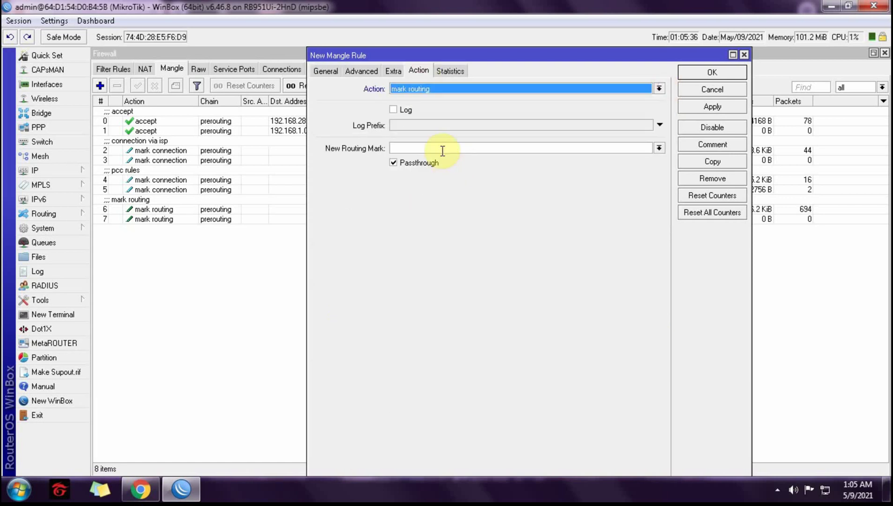
pyautogui.click(659, 149)
pyautogui.click(403, 166)
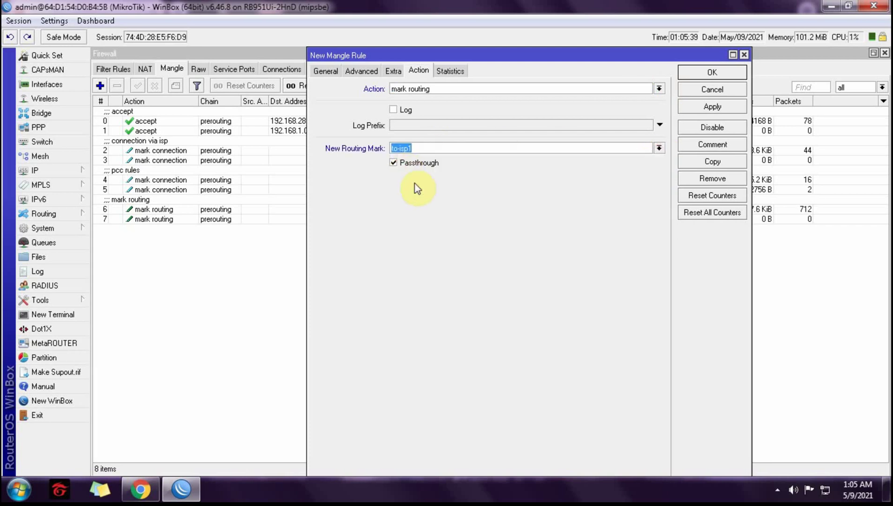
pyautogui.click(710, 74)
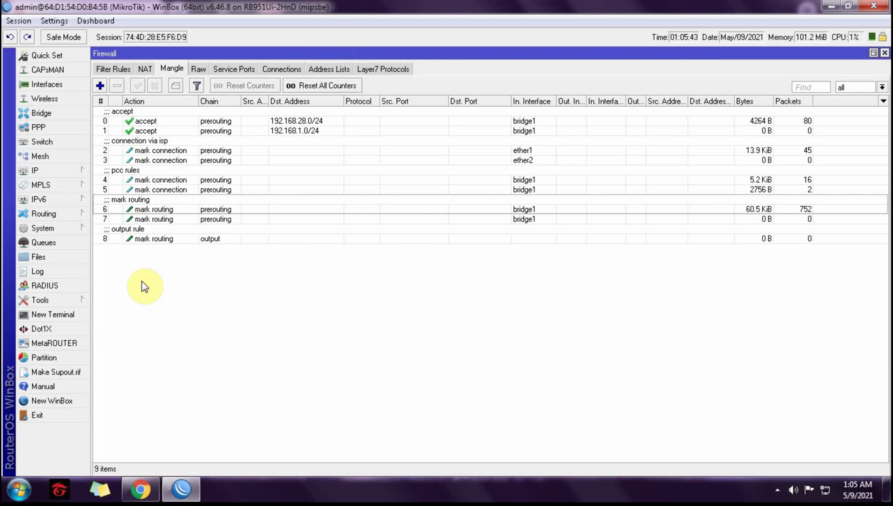
# Start another mangle rule with chain output and connection mark isp2-con
pyautogui.click(162, 238)
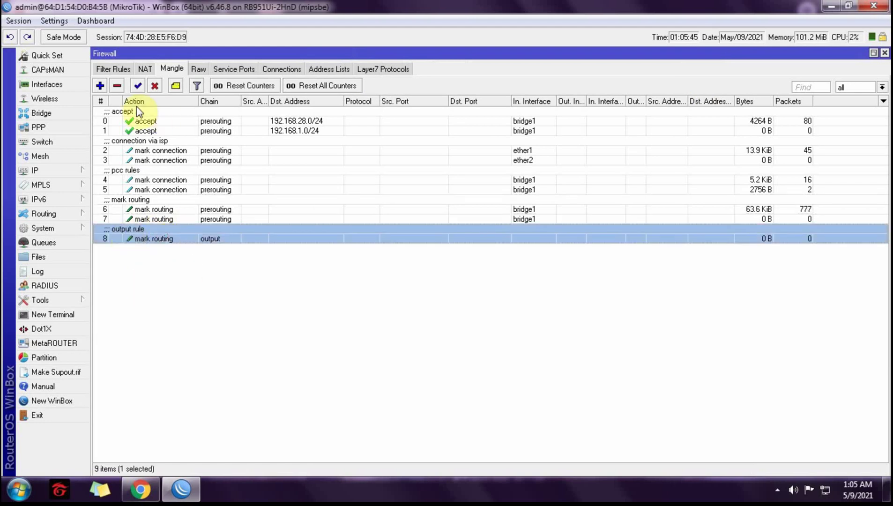
pyautogui.click(99, 86)
pyautogui.click(326, 71)
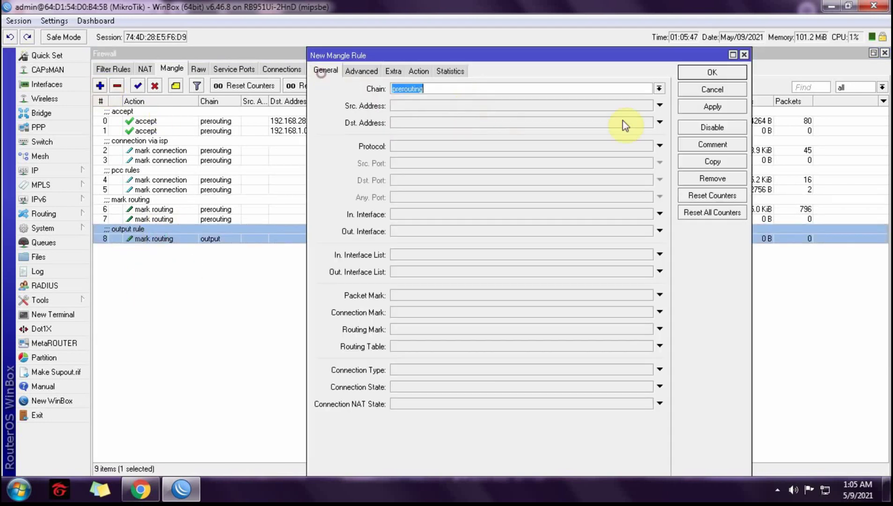
pyautogui.click(659, 89)
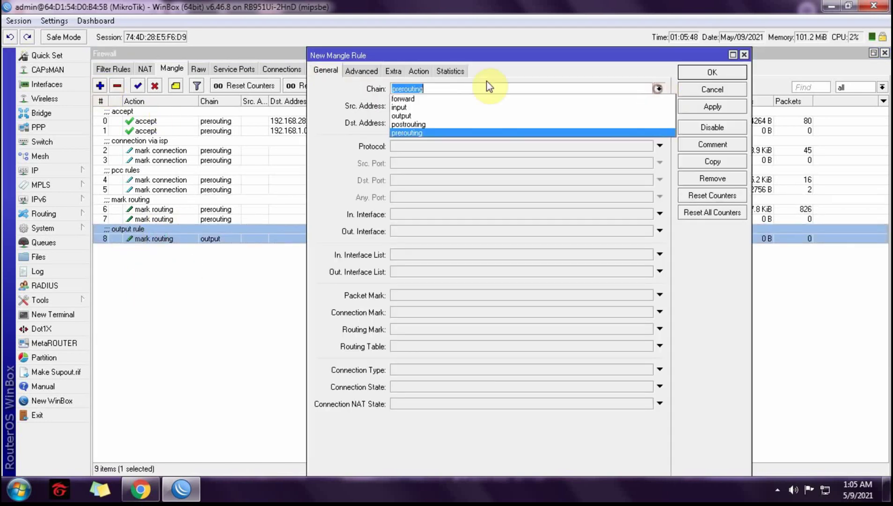
pyautogui.click(403, 118)
pyautogui.click(408, 313)
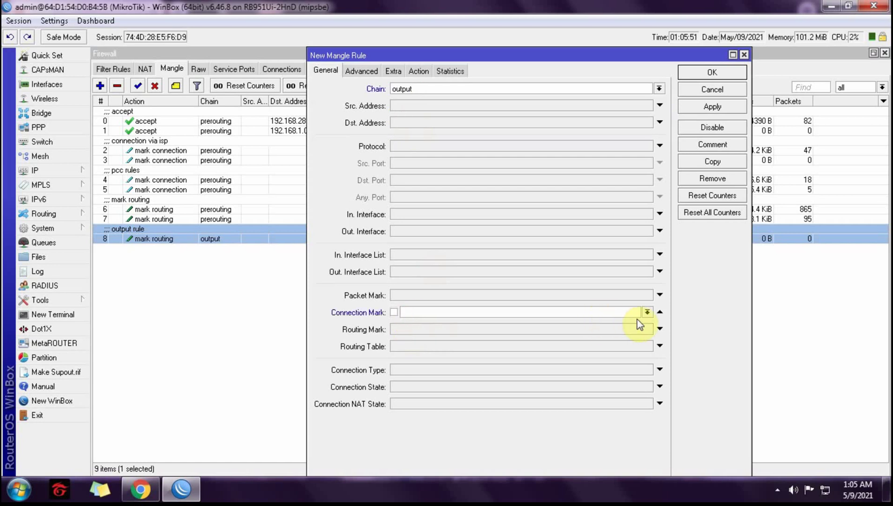
pyautogui.click(647, 312)
pyautogui.click(424, 331)
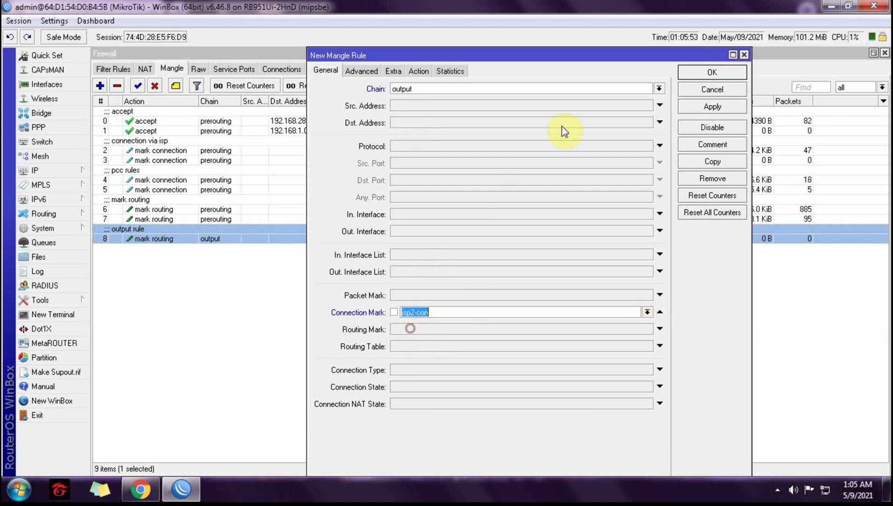
# Set the second output rule's action to mark routing with new routing mark to-isp2, and save the rule
pyautogui.click(418, 71)
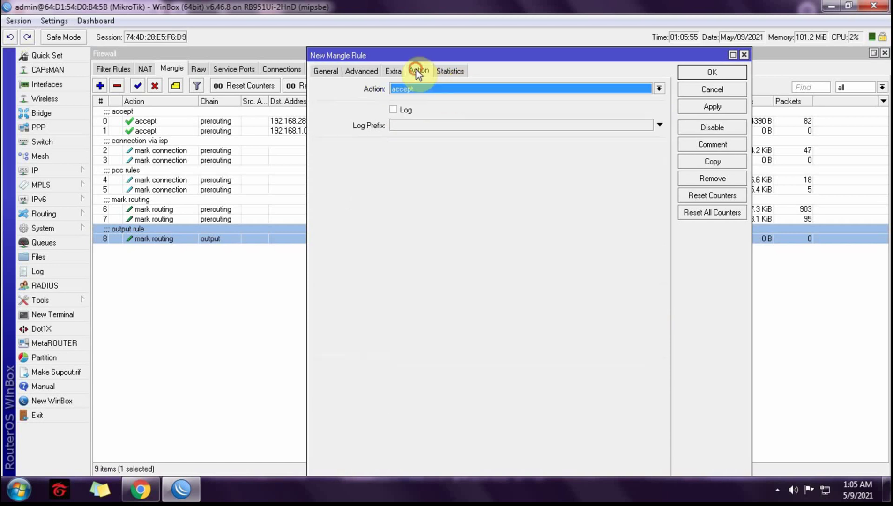
pyautogui.click(658, 89)
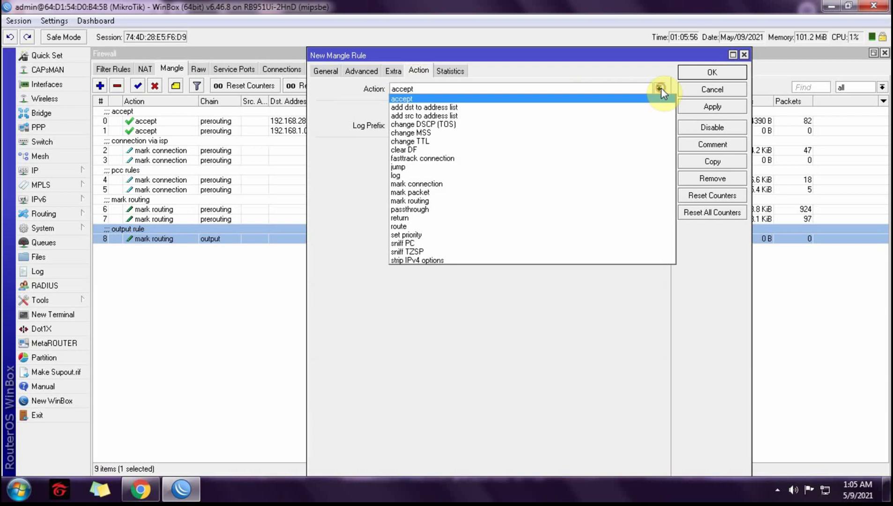
pyautogui.click(410, 201)
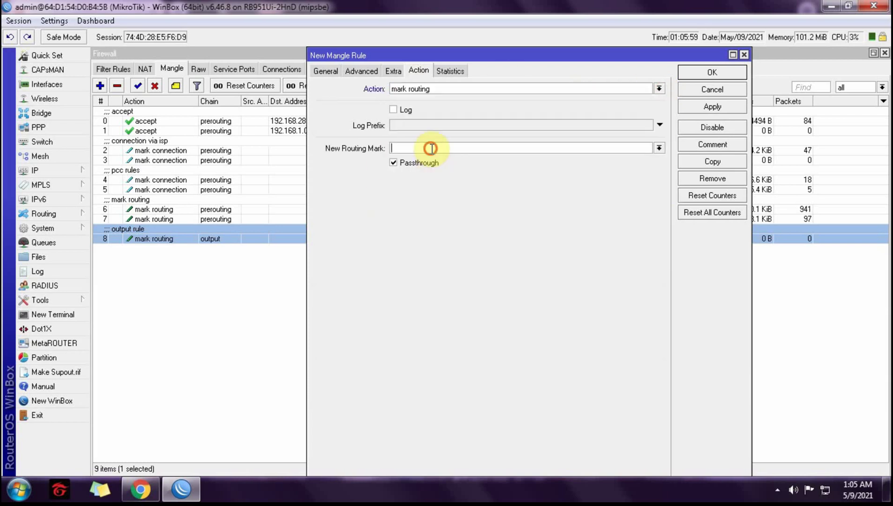
pyautogui.click(658, 148)
pyautogui.click(423, 176)
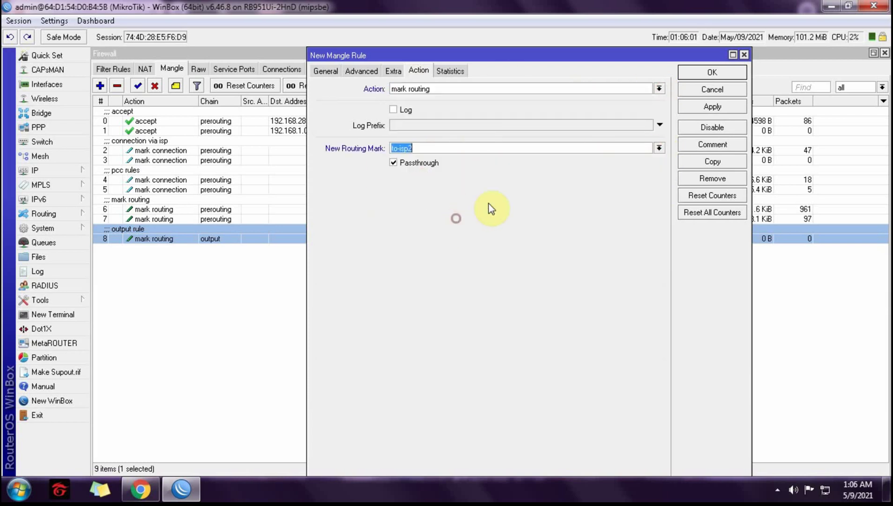
pyautogui.click(711, 75)
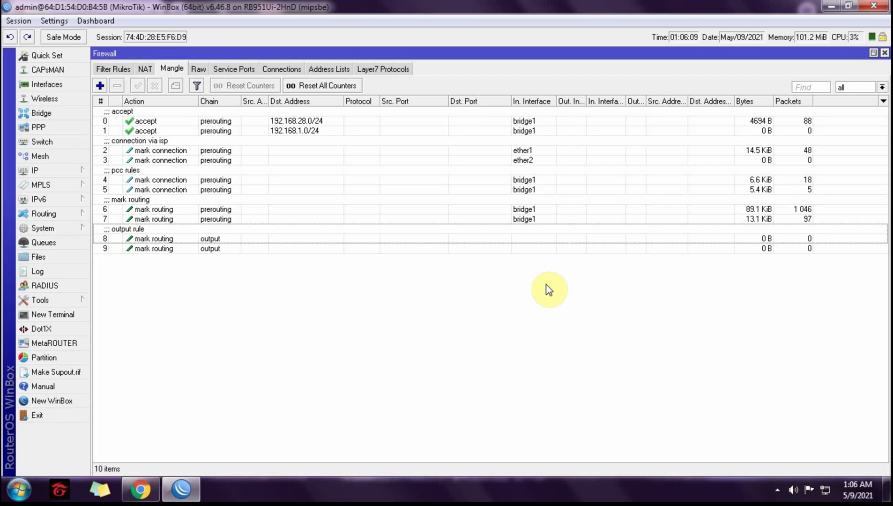
# Review the mangle rule list, checking the accept rules and the connection via isp rules for both WAN interfaces
pyautogui.click(217, 121)
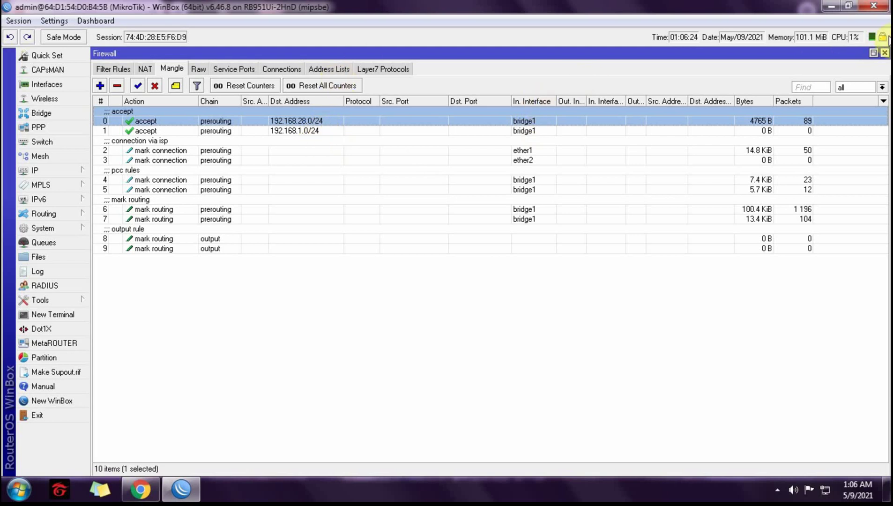
pyautogui.click(873, 53)
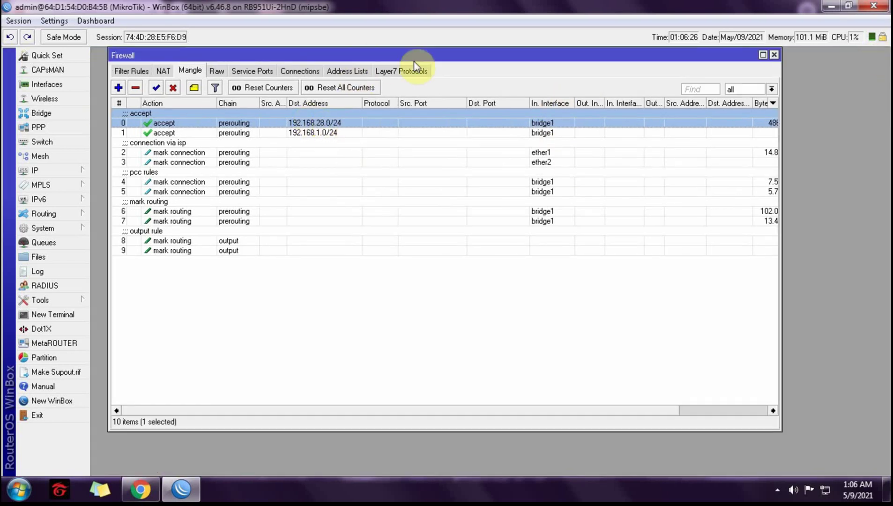
pyautogui.moveTo(406, 56); pyautogui.dragTo(408, 100)
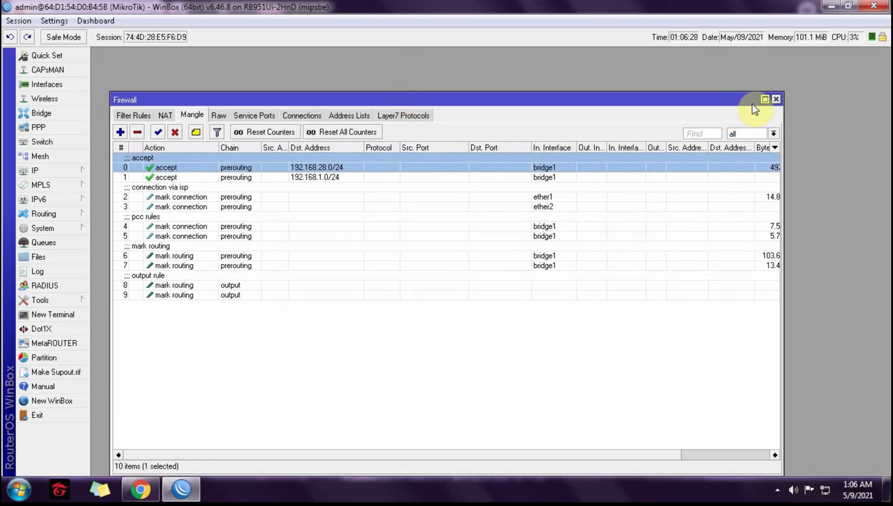
pyautogui.click(764, 99)
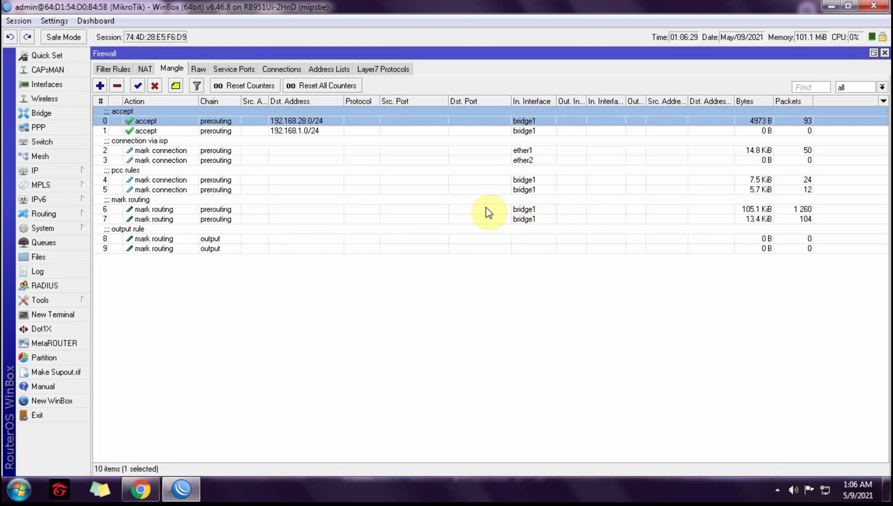
pyautogui.click(168, 149)
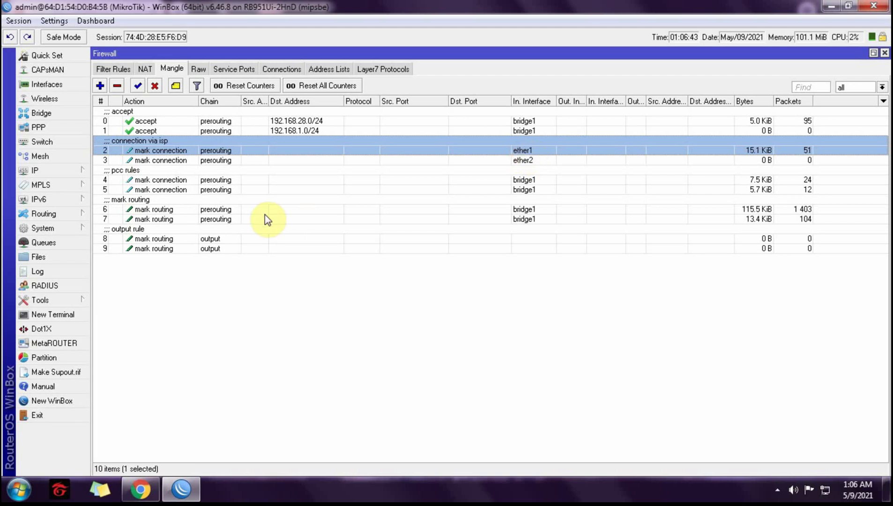
pyautogui.click(223, 159)
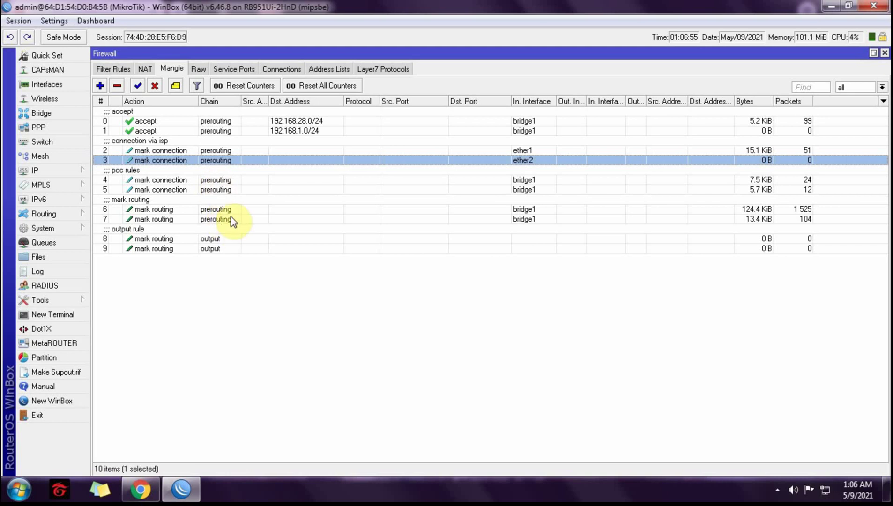
pyautogui.click(249, 347)
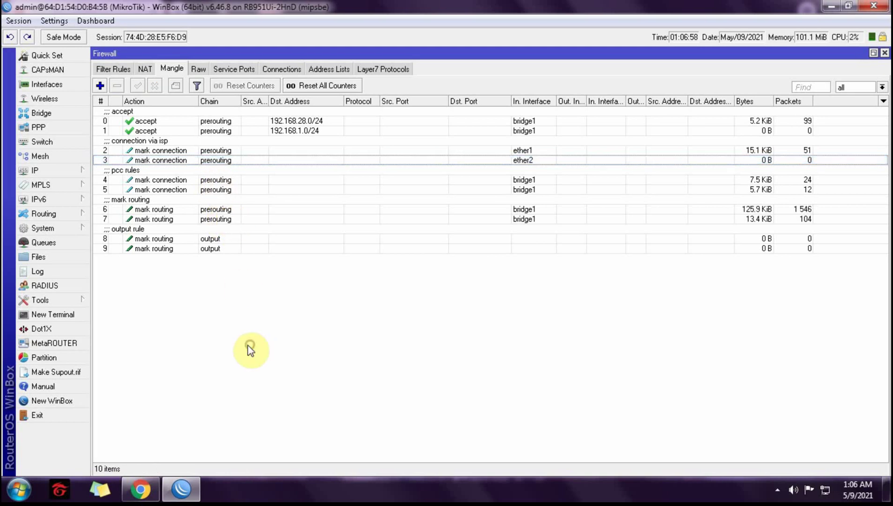
pyautogui.click(873, 53)
pyautogui.moveTo(511, 104); pyautogui.dragTo(513, 71)
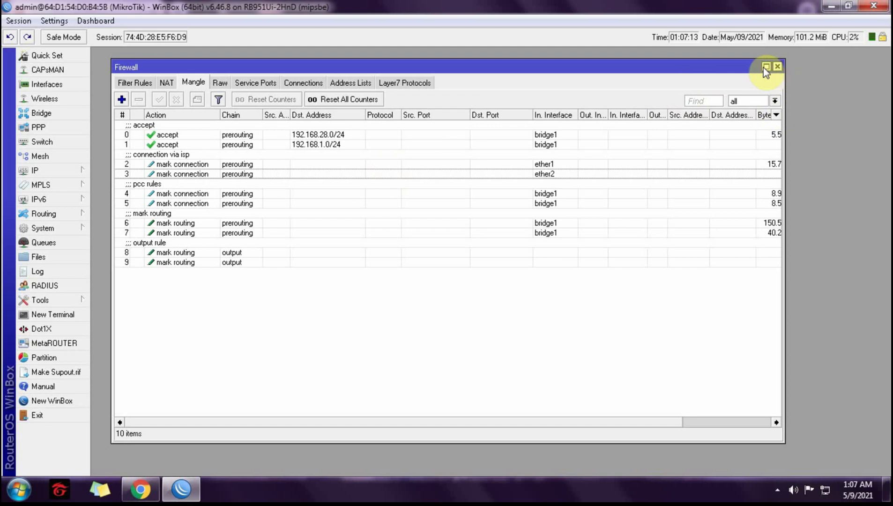
pyautogui.moveTo(741, 66); pyautogui.dragTo(730, 65)
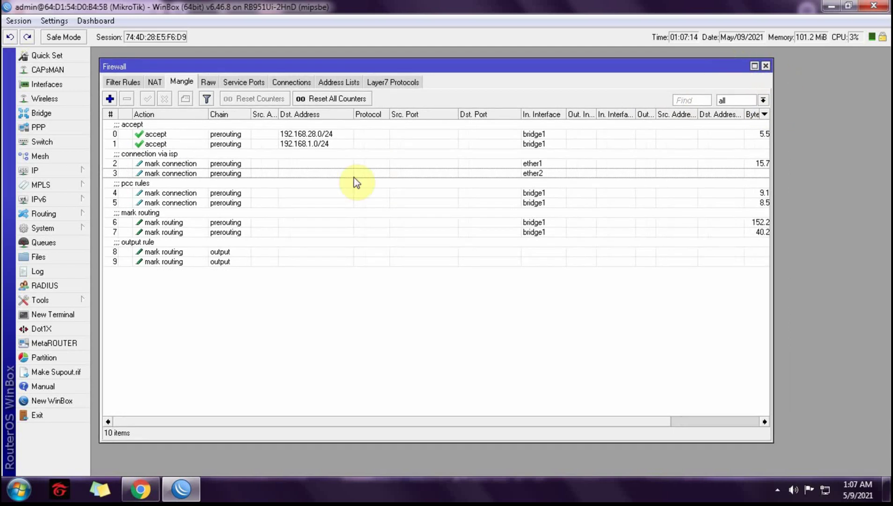
# Set the ether1 DHCP client's Add Default Route to no, disable Use Peer DNS, and save the client
pyautogui.click(60, 169)
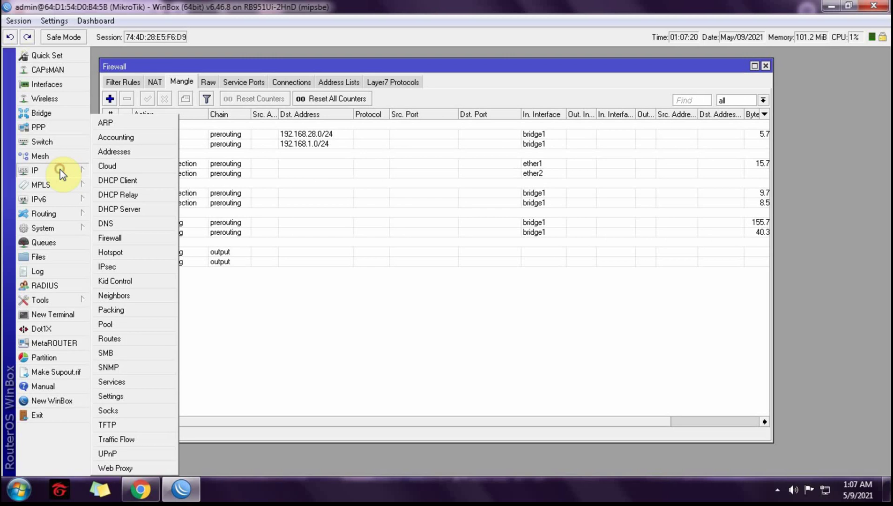
pyautogui.click(124, 182)
pyautogui.moveTo(399, 172); pyautogui.dragTo(541, 164)
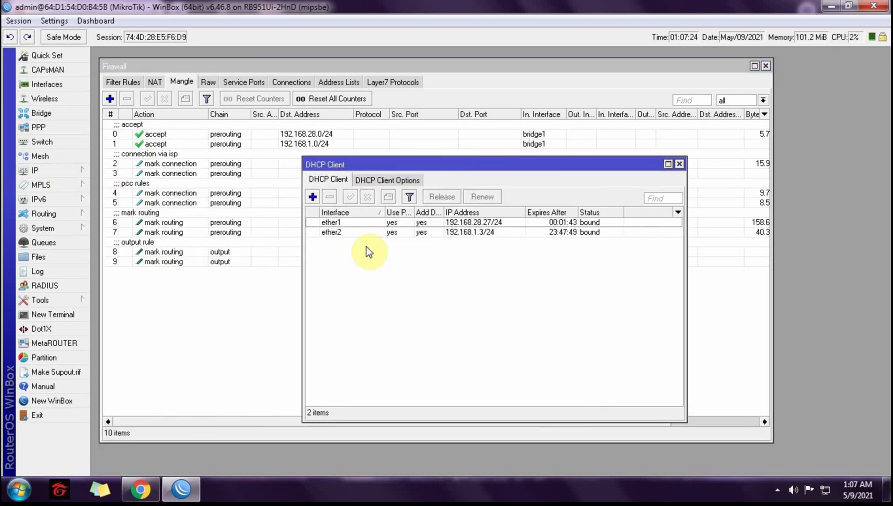
pyautogui.click(354, 223)
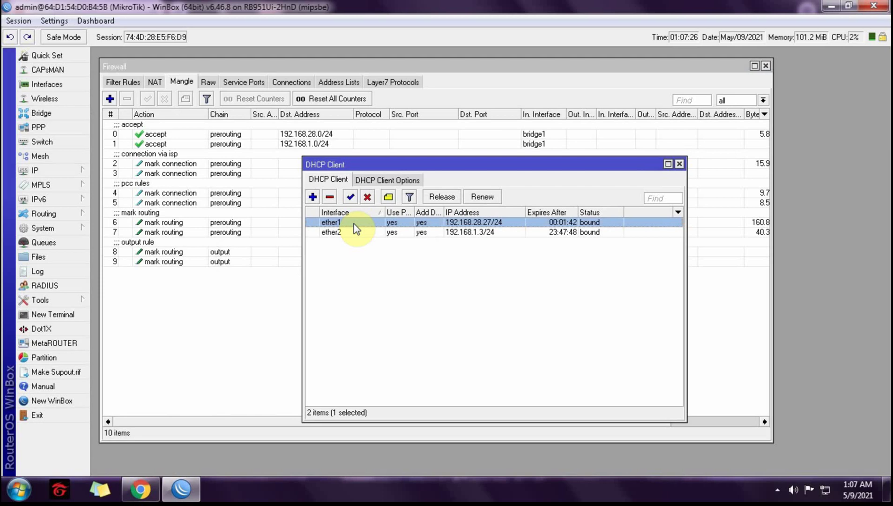
pyautogui.doubleClick(354, 224)
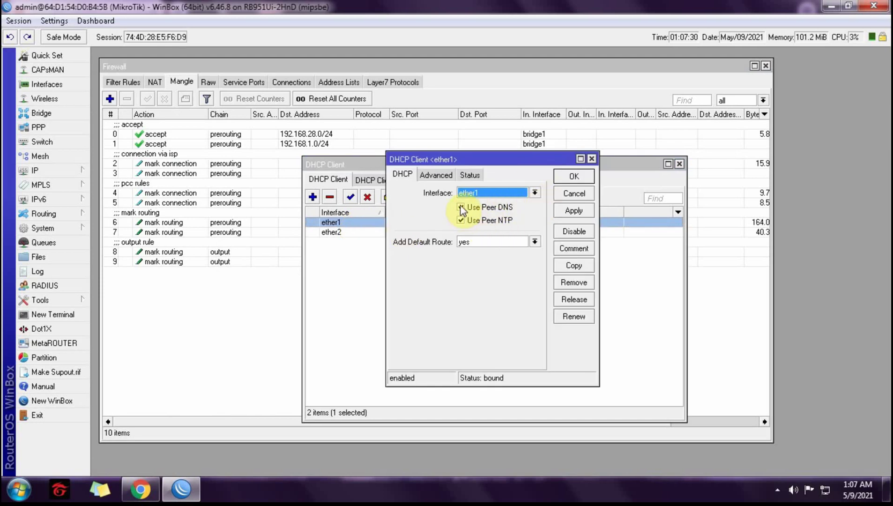
pyautogui.click(473, 245)
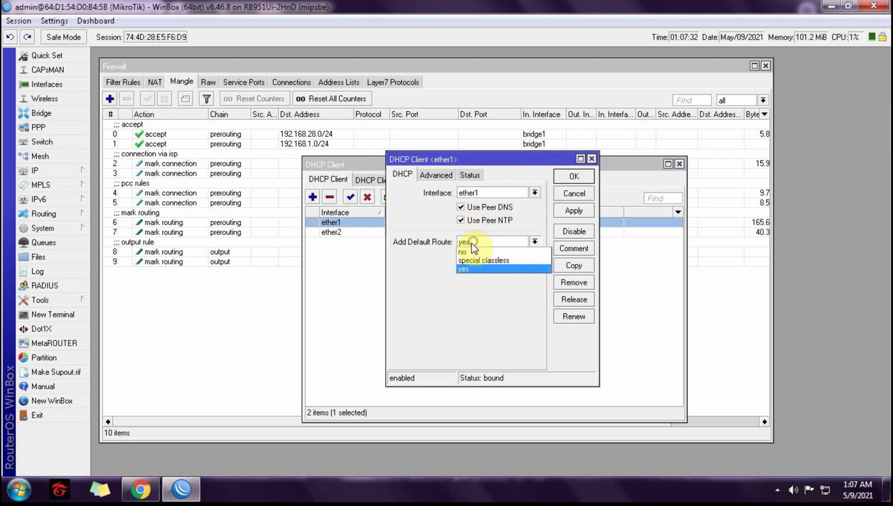
pyautogui.click(465, 252)
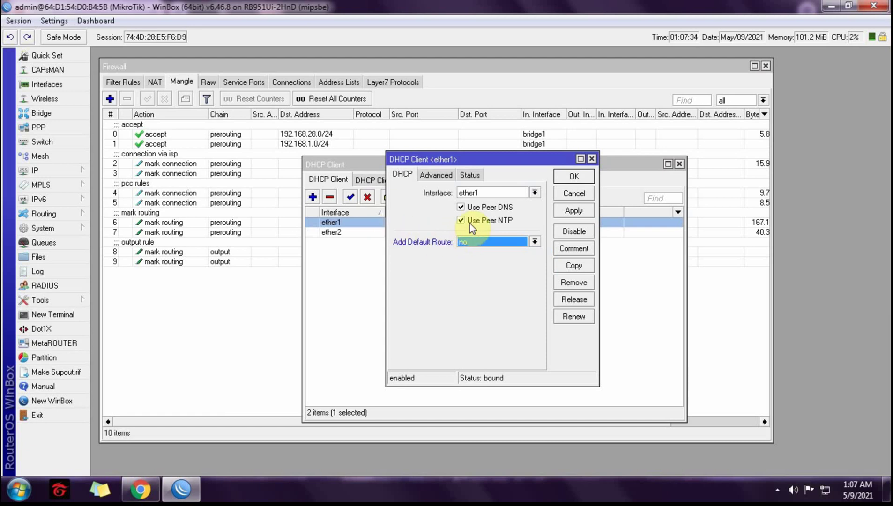
pyautogui.click(461, 207)
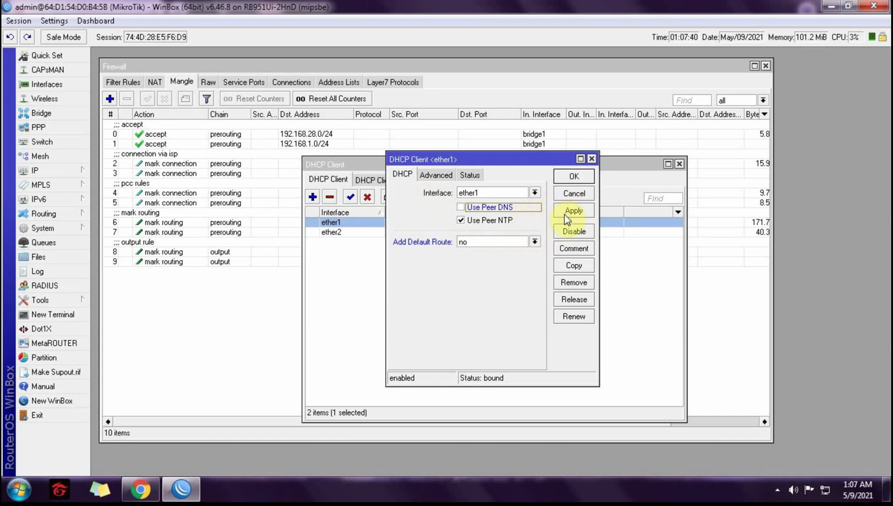
pyautogui.click(578, 177)
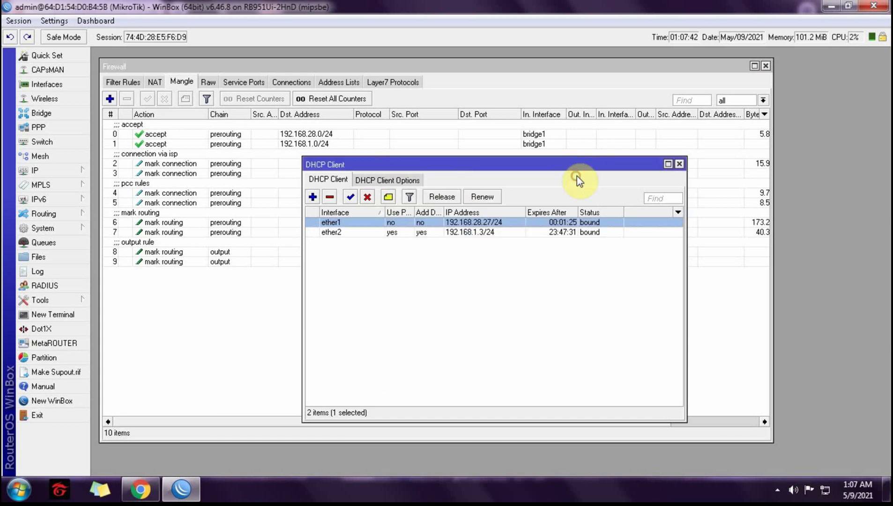
# Set Add Default Route to no and disable Use Peer DNS on the ether2 DHCP client, and save it
pyautogui.doubleClick(399, 235)
pyautogui.click(534, 242)
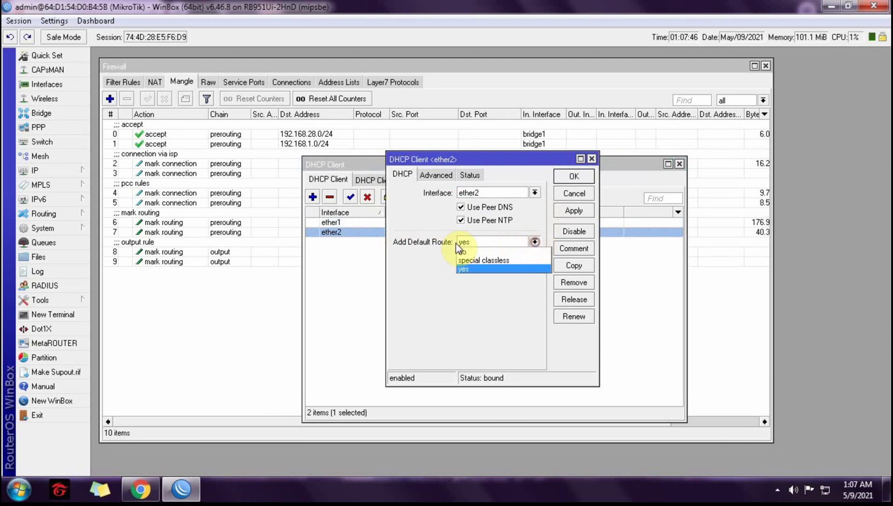
pyautogui.click(463, 252)
pyautogui.click(461, 207)
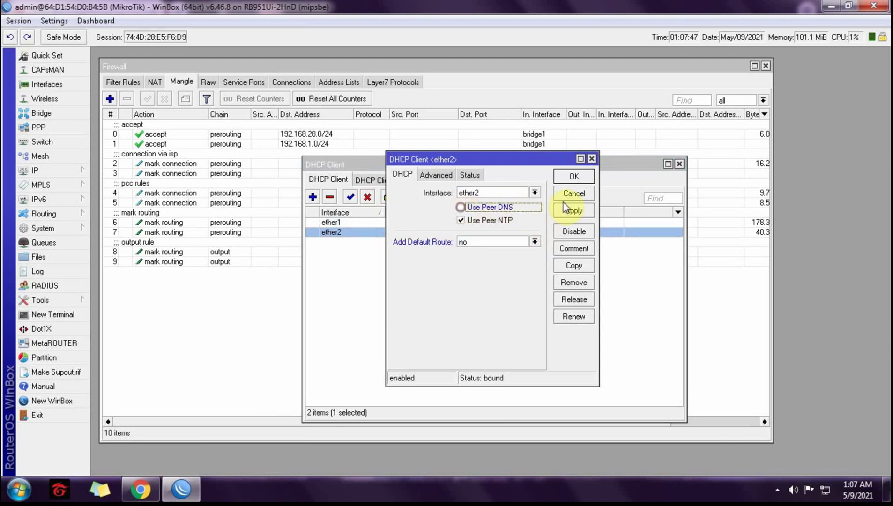
pyautogui.click(561, 213)
pyautogui.click(570, 180)
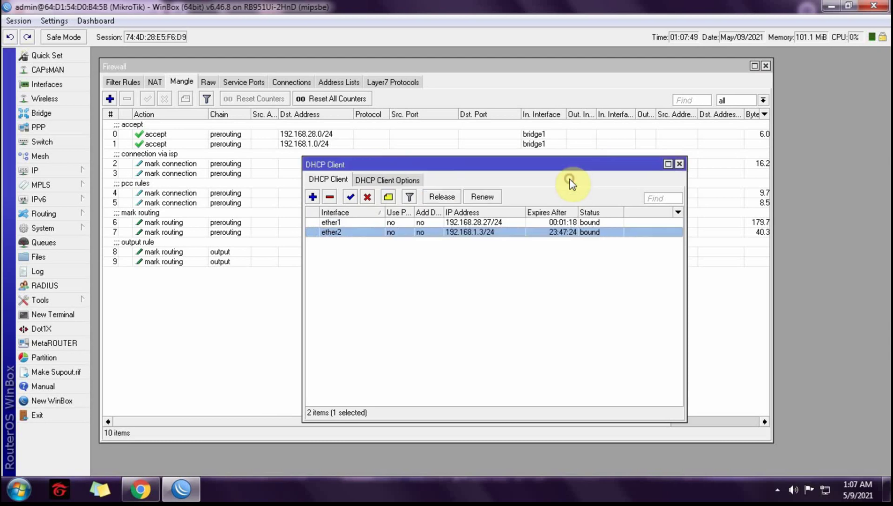
pyautogui.click(425, 296)
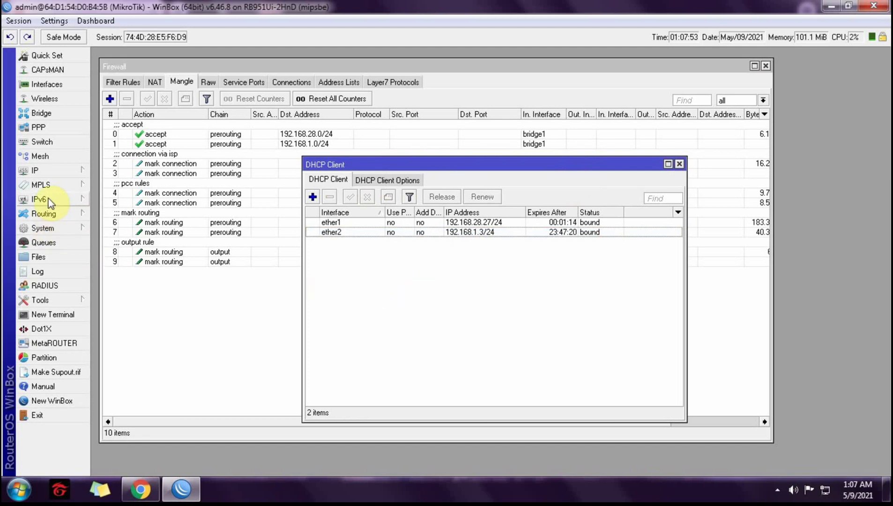
# Check the route list for remaining dynamic default routes, and close it again
pyautogui.click(61, 171)
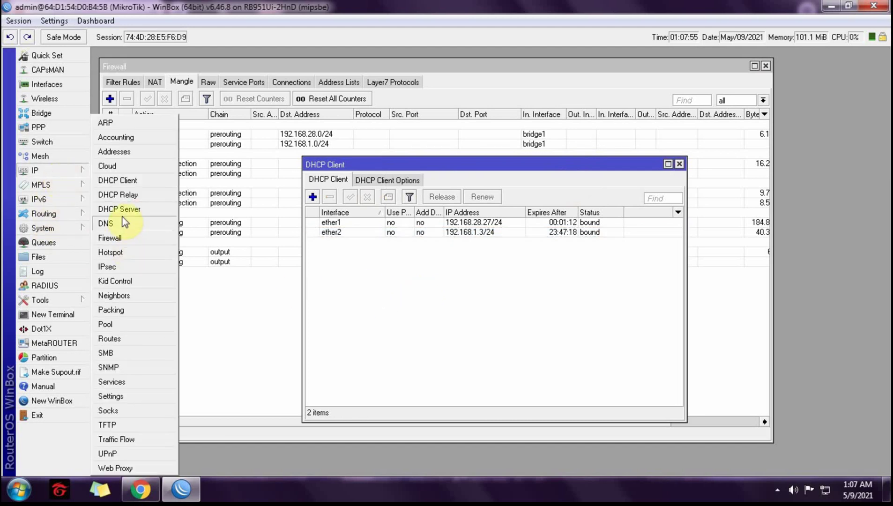
pyautogui.click(117, 342)
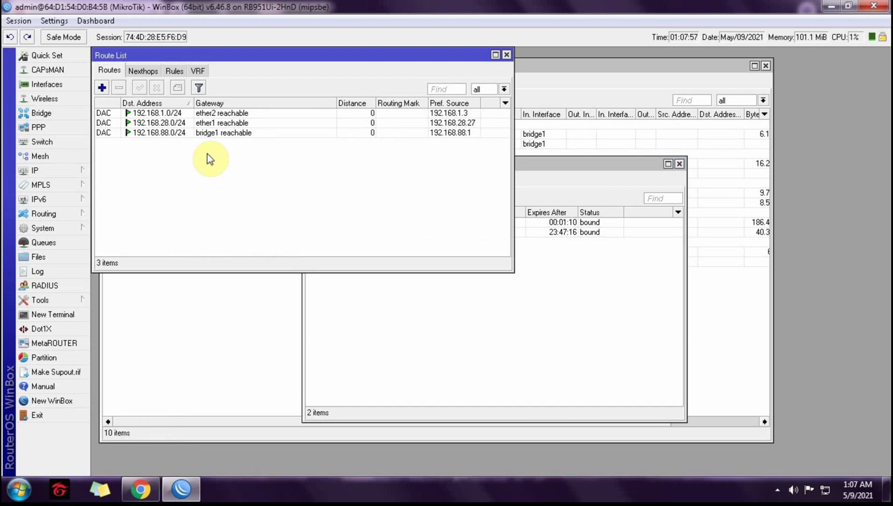
pyautogui.moveTo(228, 59); pyautogui.dragTo(276, 264)
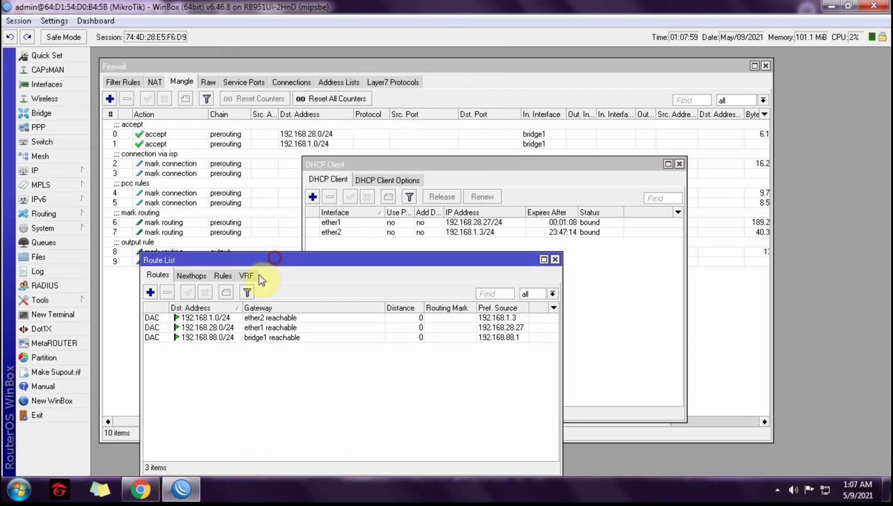
pyautogui.click(555, 259)
pyautogui.moveTo(428, 170); pyautogui.dragTo(416, 174)
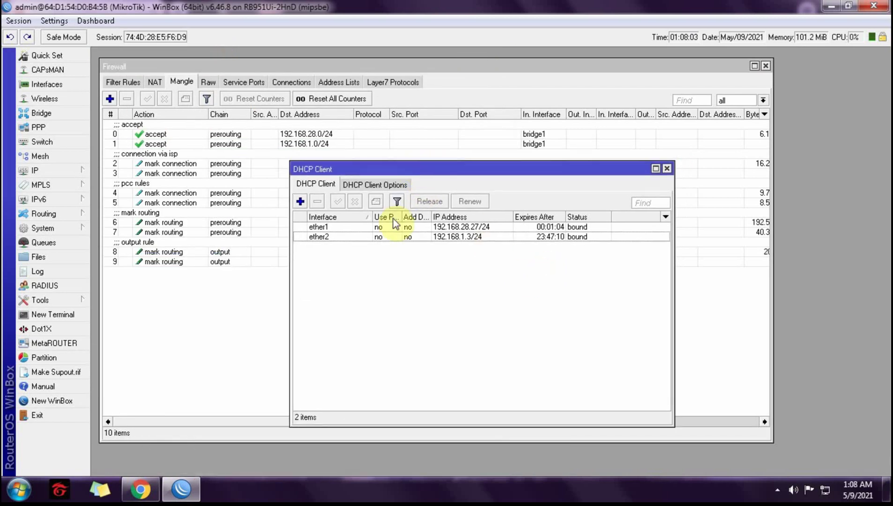
# Allow remote requests in the DNS settings, set the servers to 8.8.8.8 and 1.1.1.1, and save
pyautogui.click(37, 172)
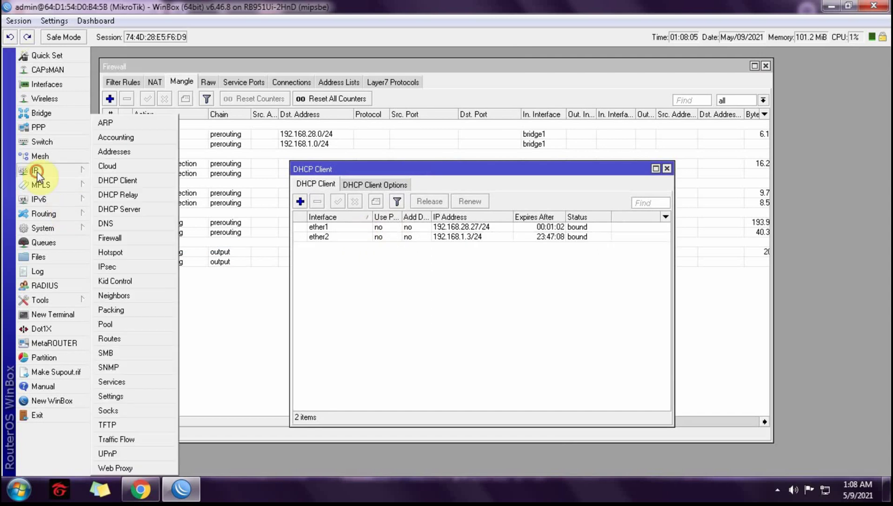
pyautogui.click(117, 226)
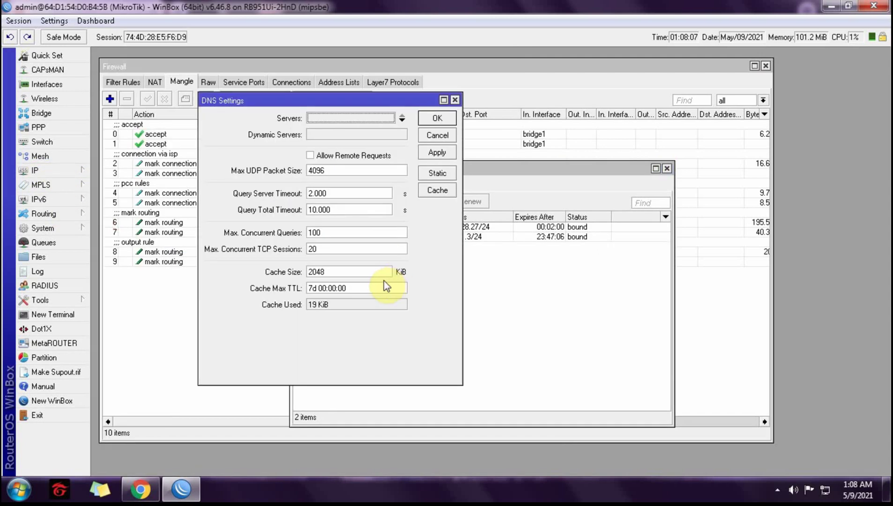
pyautogui.click(311, 155)
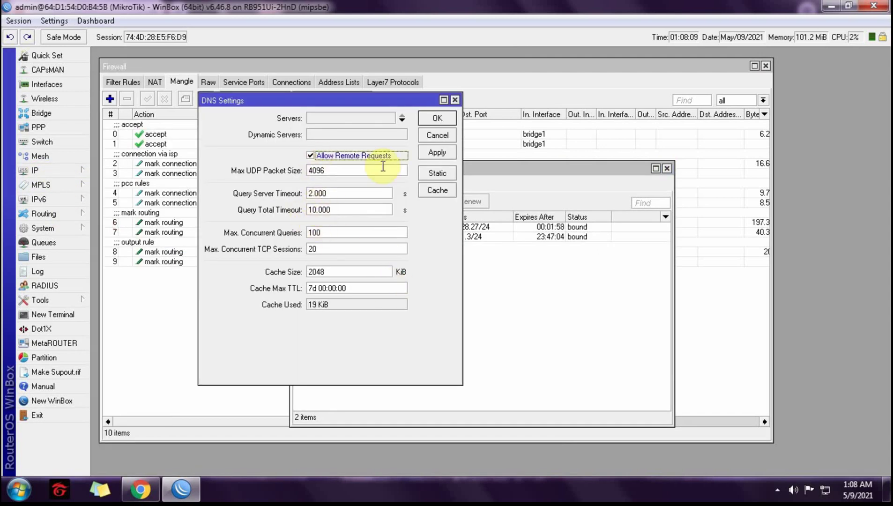
pyautogui.click(357, 120)
pyautogui.click(402, 121)
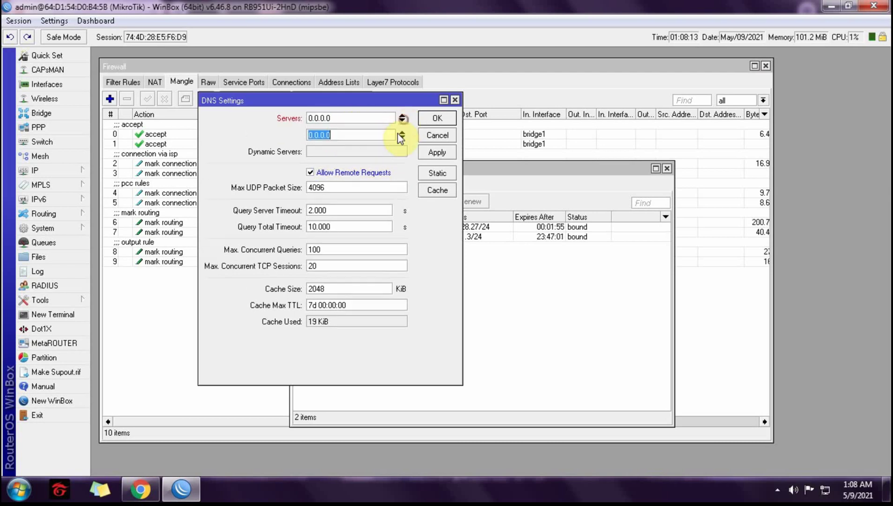
pyautogui.click(336, 119)
pyautogui.write('8')
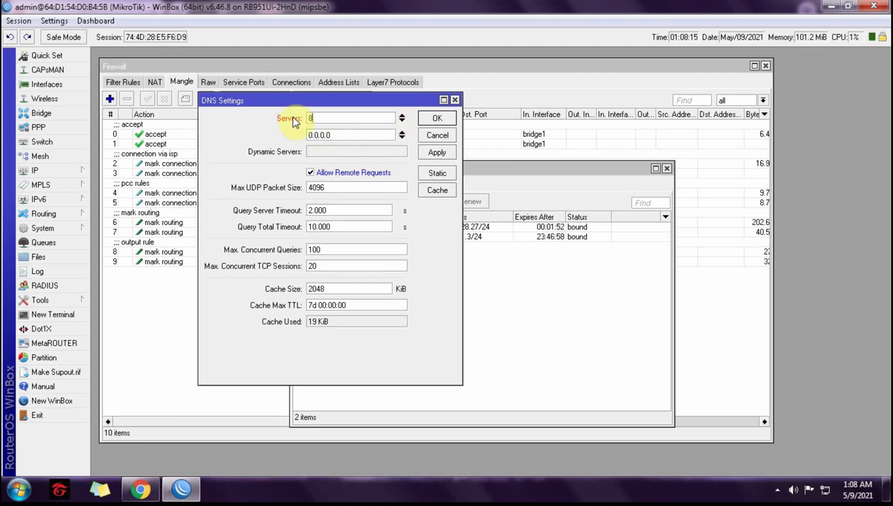
pyautogui.write('.8.8.8')
pyautogui.click(338, 134)
pyautogui.write('1.1.1.1')
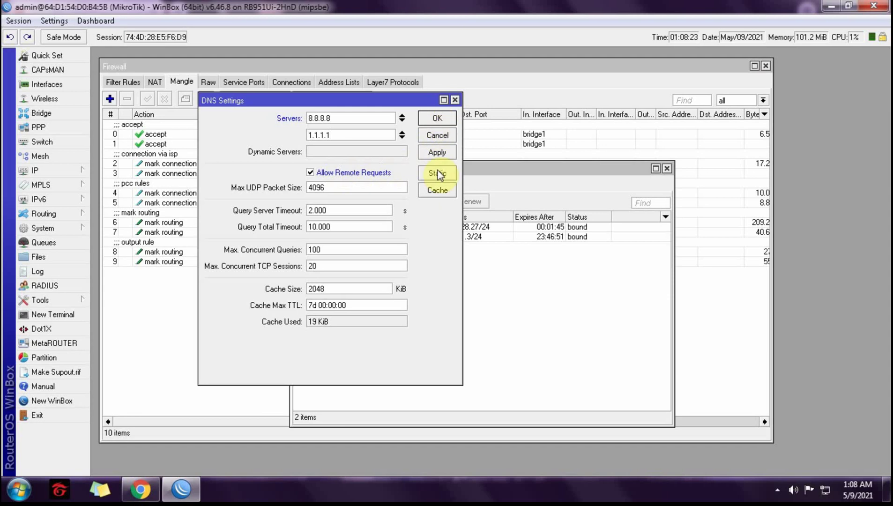
pyautogui.click(438, 118)
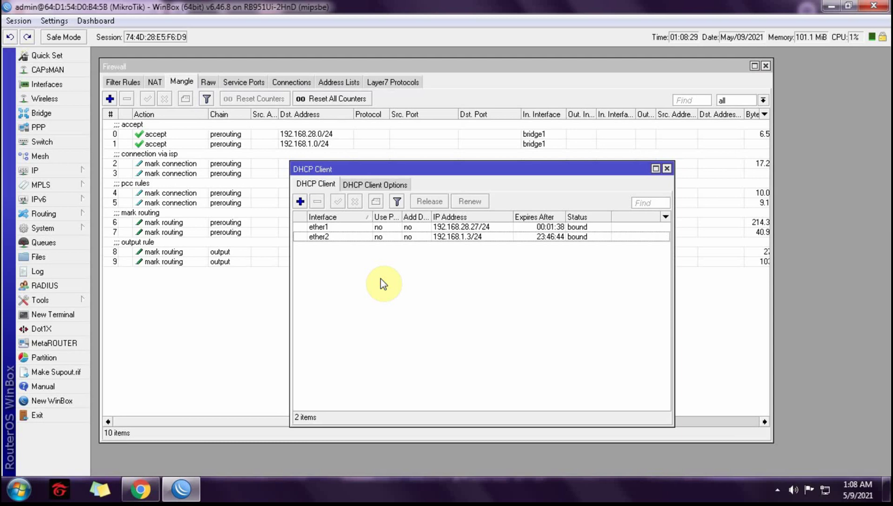
# Close the DHCP client and firewall windows, and start a new route with destination address 8.8.8.8 and an editable gateway
pyautogui.click(667, 168)
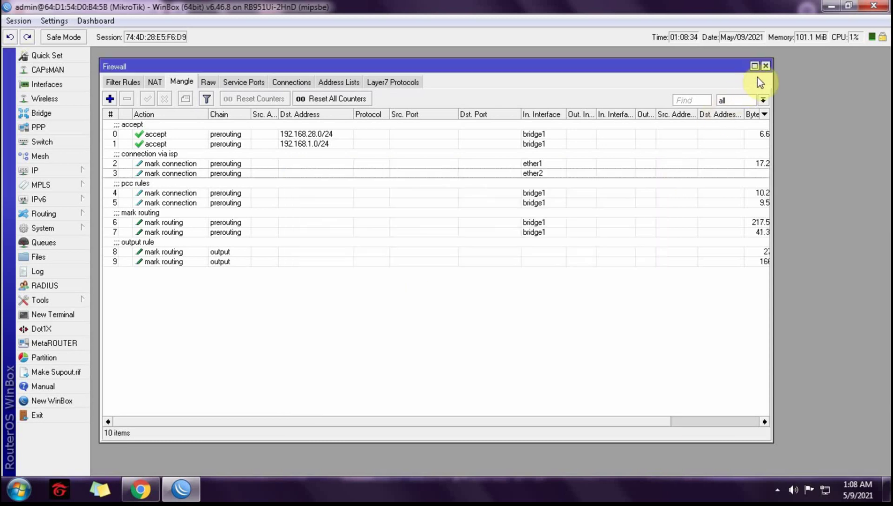
pyautogui.click(766, 65)
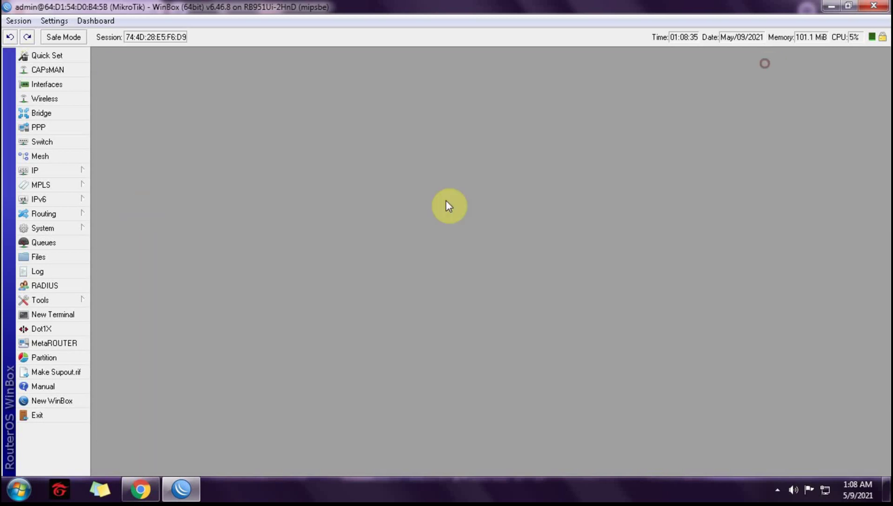
pyautogui.click(57, 171)
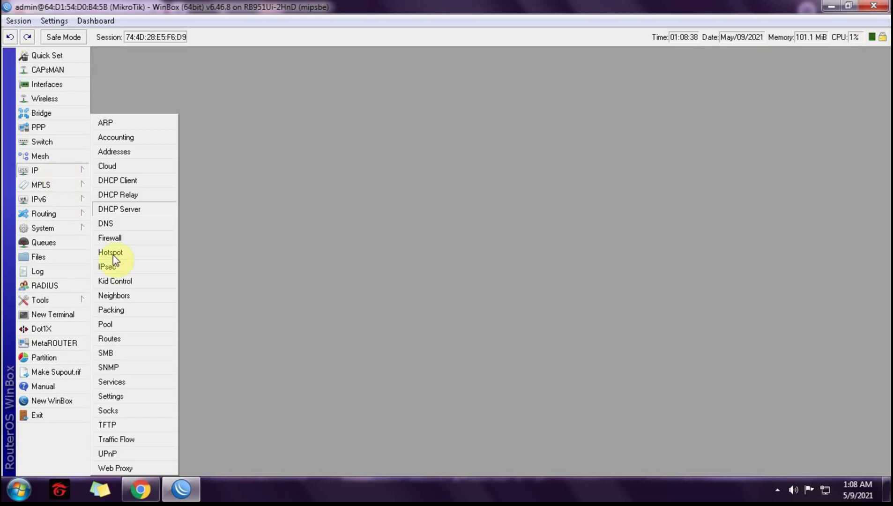
pyautogui.click(107, 341)
pyautogui.moveTo(297, 262); pyautogui.dragTo(268, 89)
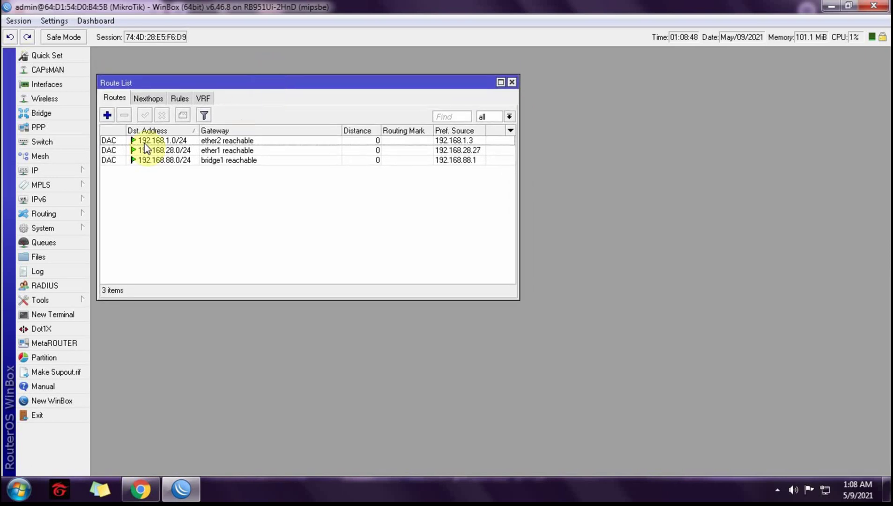
pyautogui.click(108, 115)
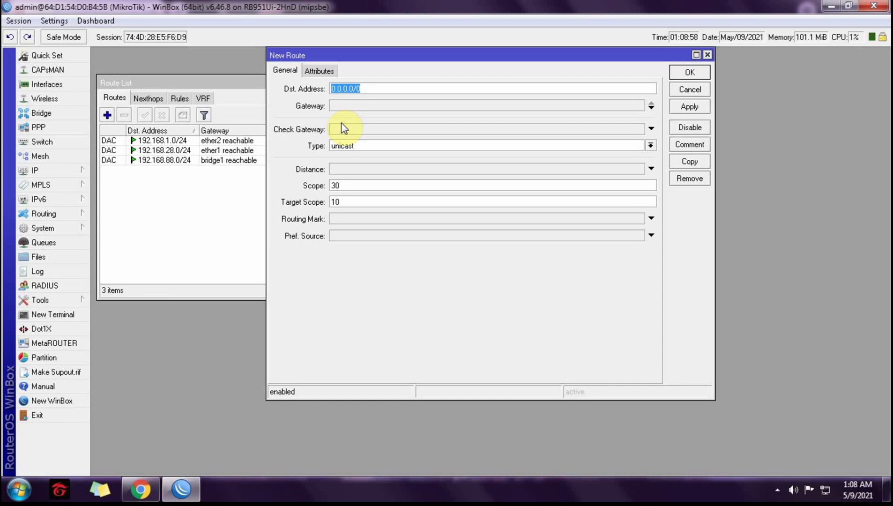
pyautogui.write('8.8')
pyautogui.press('BackSpace')
pyautogui.press('BackSpace')
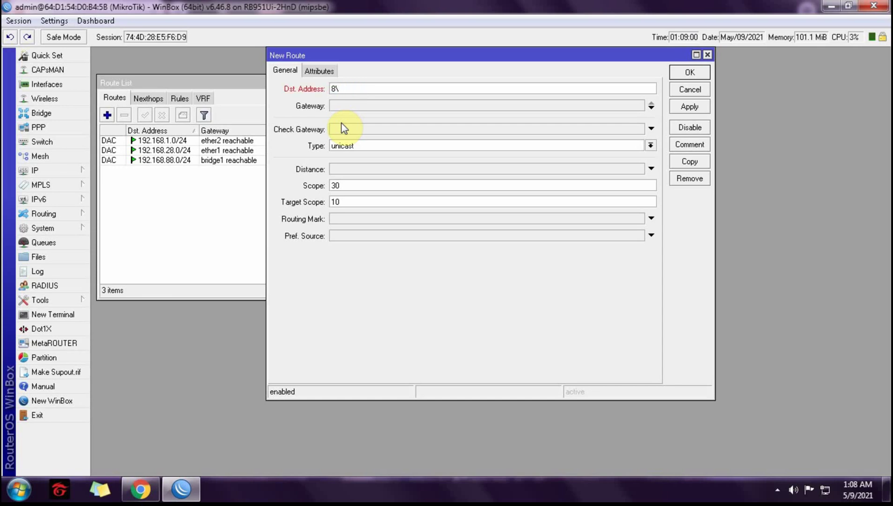
pyautogui.write('.8.8.8')
pyautogui.click(342, 105)
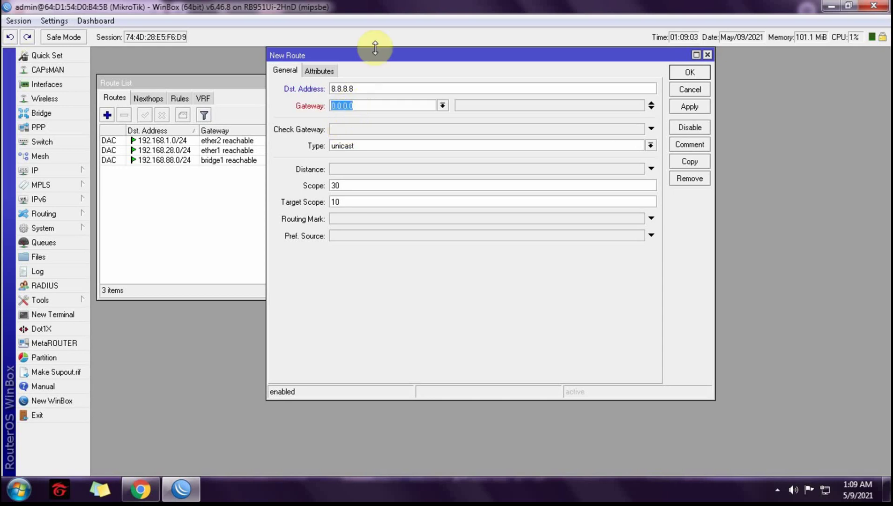
pyautogui.moveTo(378, 57); pyautogui.dragTo(258, 175)
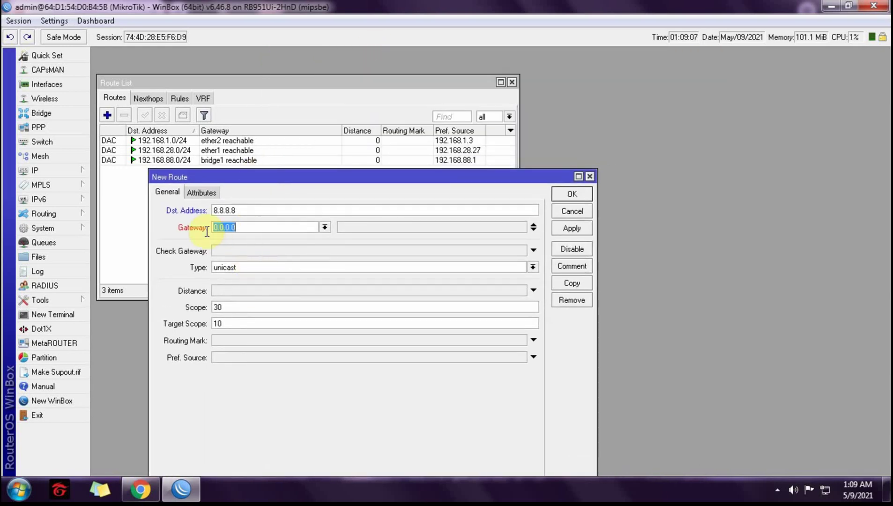
# Look up the gateway addresses in the status of the ether1 and ether2 DHCP clients, and close the client list
pyautogui.click(65, 172)
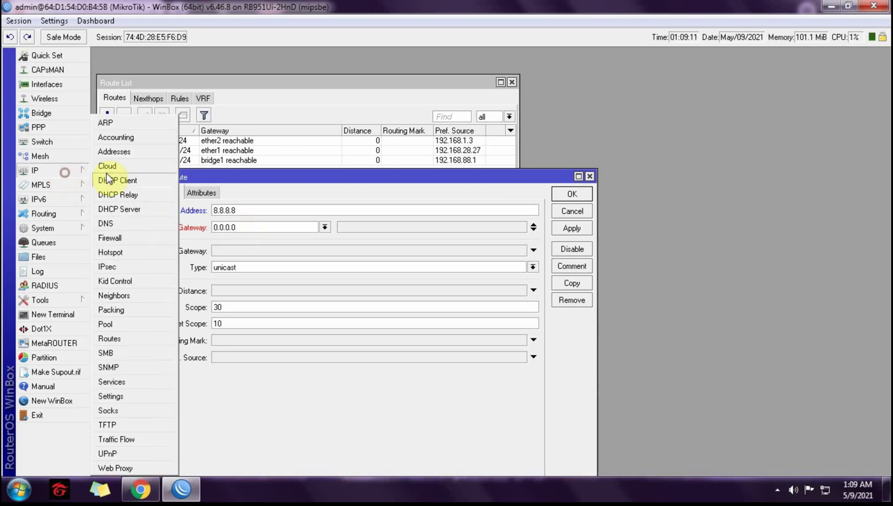
pyautogui.click(135, 182)
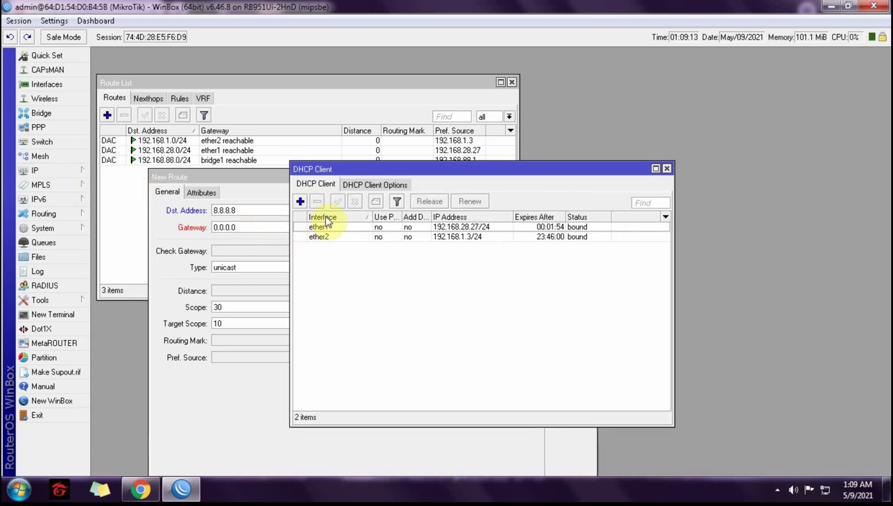
pyautogui.doubleClick(345, 226)
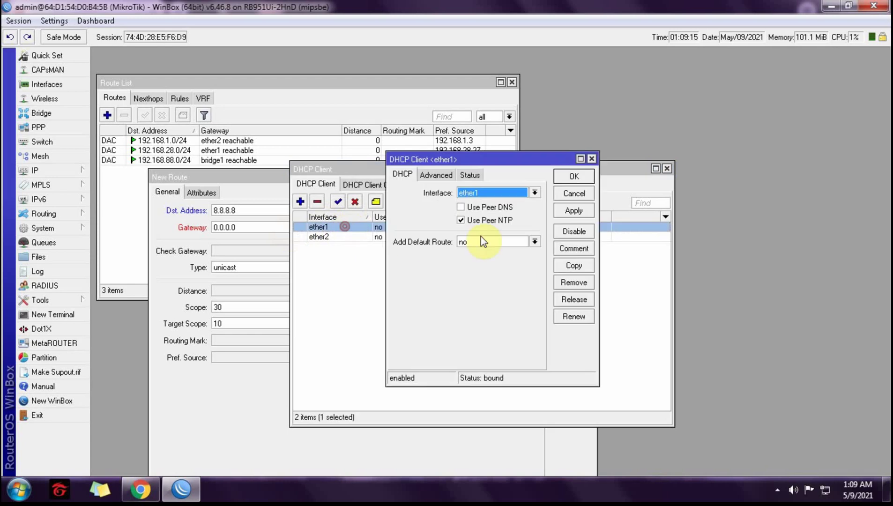
pyautogui.click(469, 175)
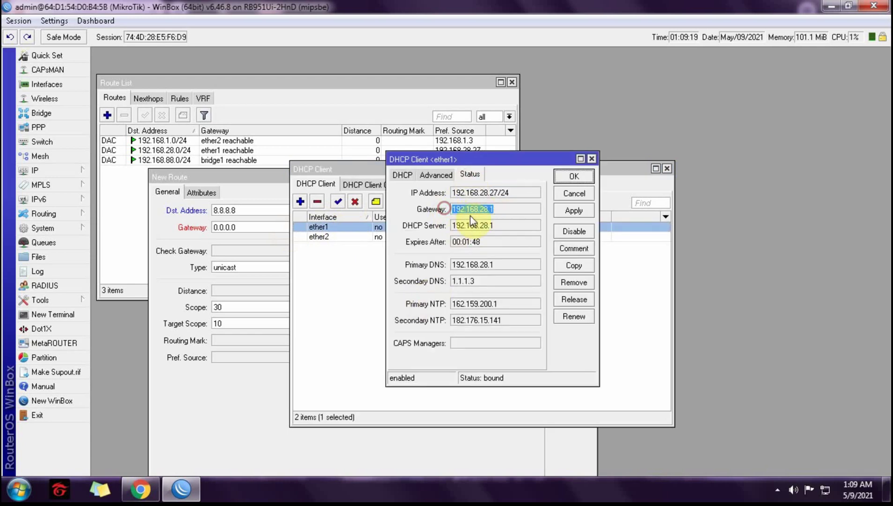
pyautogui.click(575, 176)
pyautogui.click(348, 238)
pyautogui.doubleClick(349, 242)
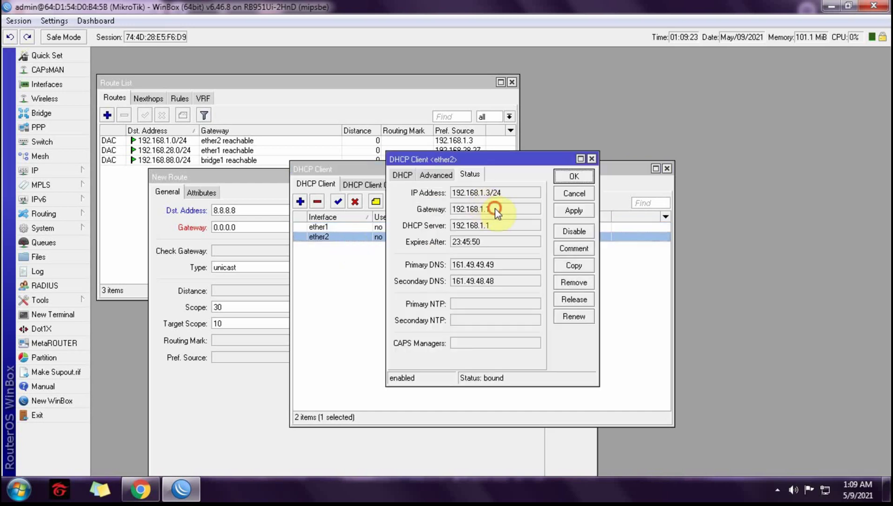
pyautogui.moveTo(495, 210); pyautogui.dragTo(441, 209)
pyautogui.click(574, 176)
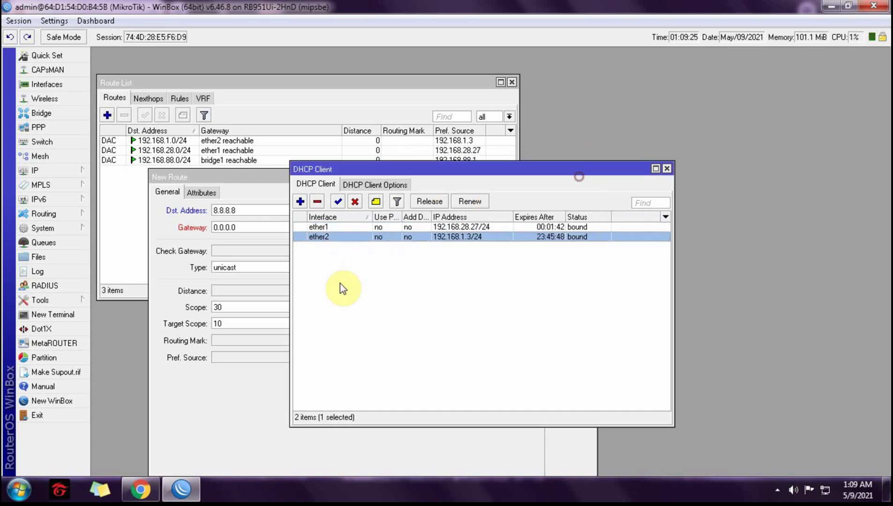
pyautogui.click(667, 168)
# Set the new route's gateway to 192.168.28.1 and compare it with the gateway in the ether1 DHCP client's status
pyautogui.moveTo(264, 230); pyautogui.dragTo(134, 217)
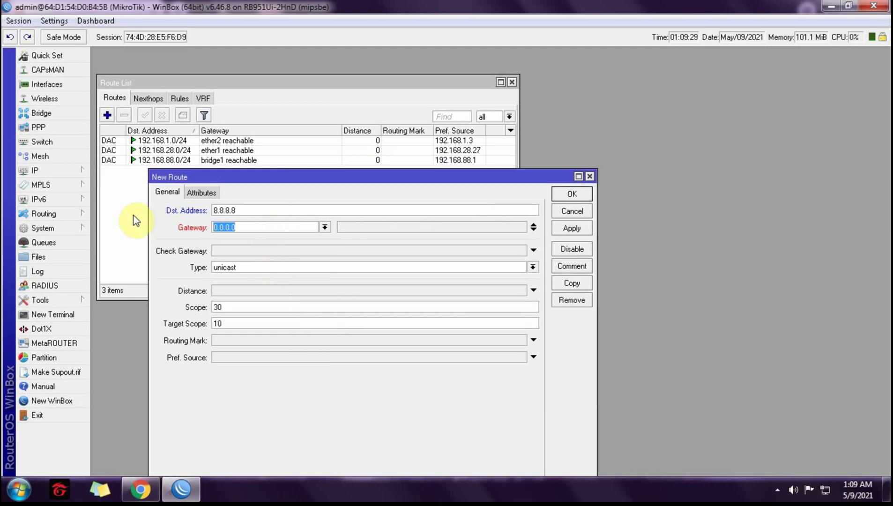
pyautogui.write('192.168.28.1')
pyautogui.click(54, 172)
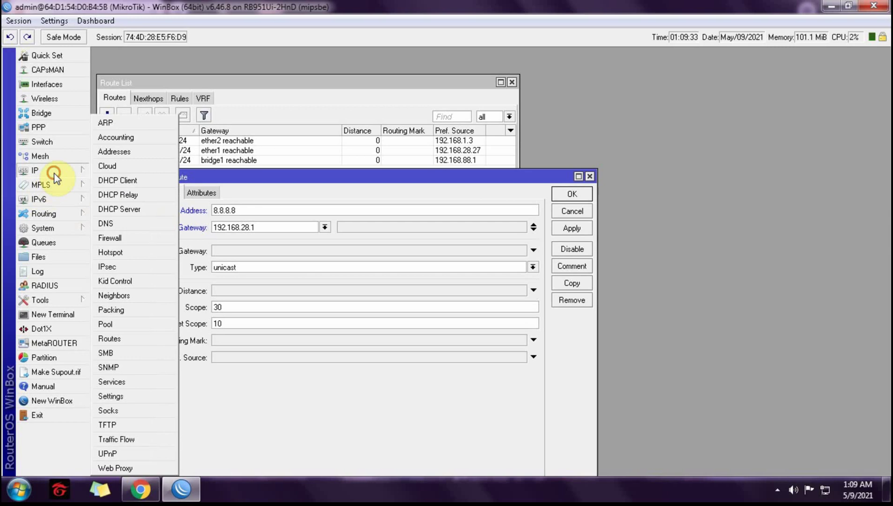
pyautogui.click(127, 181)
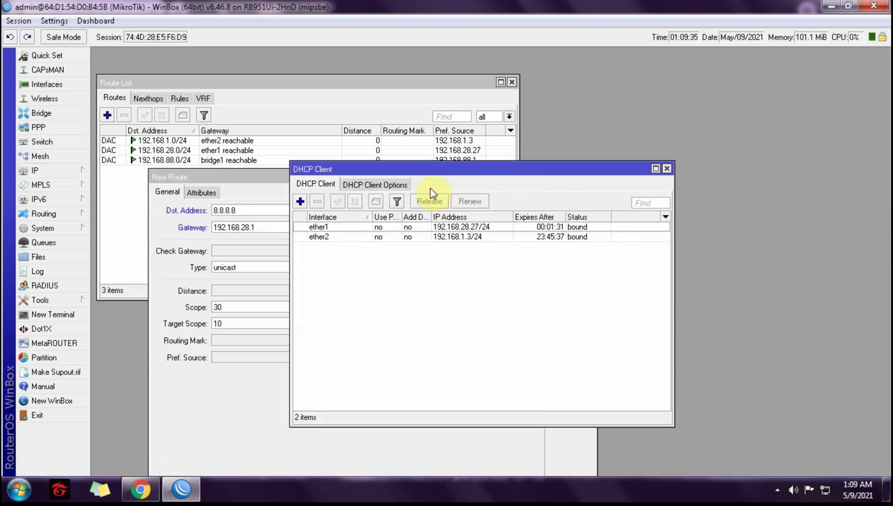
pyautogui.moveTo(431, 169); pyautogui.dragTo(661, 142)
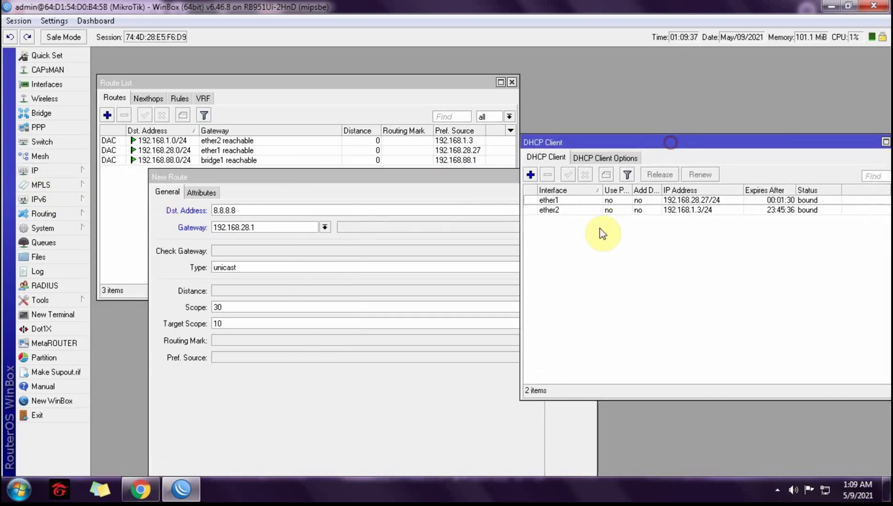
pyautogui.doubleClick(595, 201)
pyautogui.moveTo(497, 172); pyautogui.dragTo(671, 243)
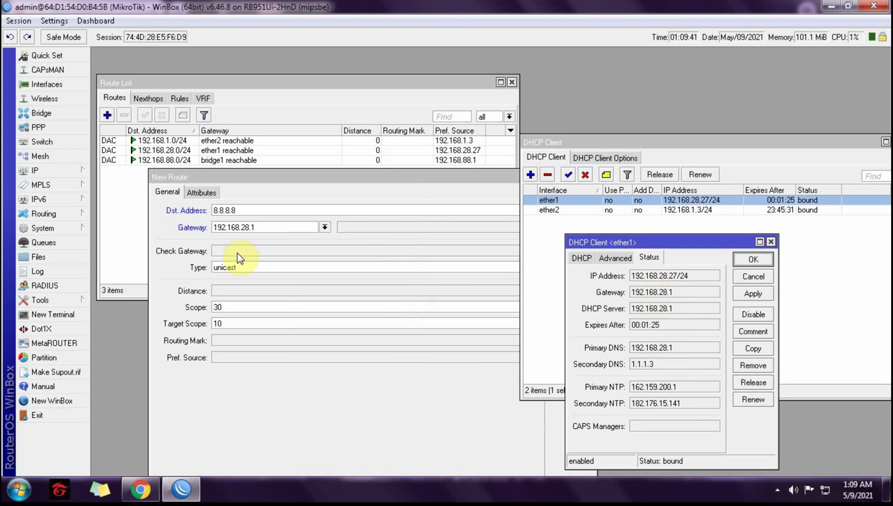
pyautogui.click(751, 261)
# Apply and save the new route to 8.8.8.8
pyautogui.click(400, 191)
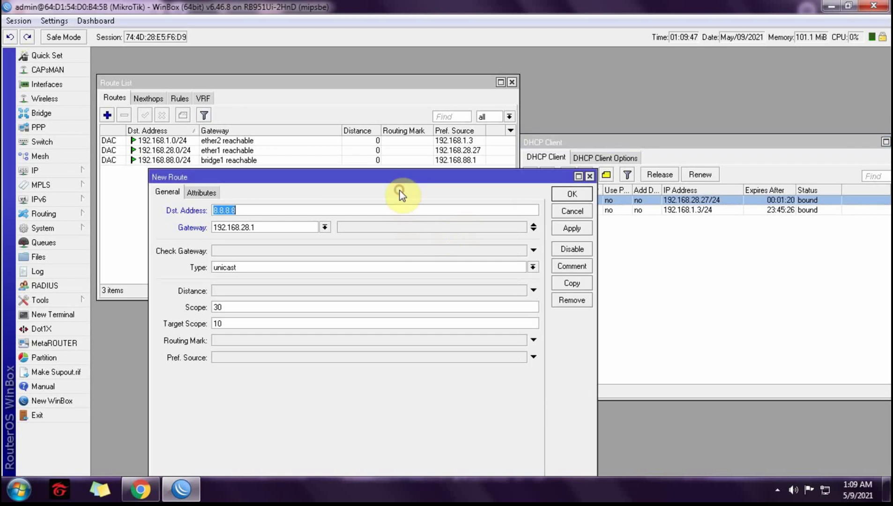
pyautogui.click(570, 228)
pyautogui.click(571, 197)
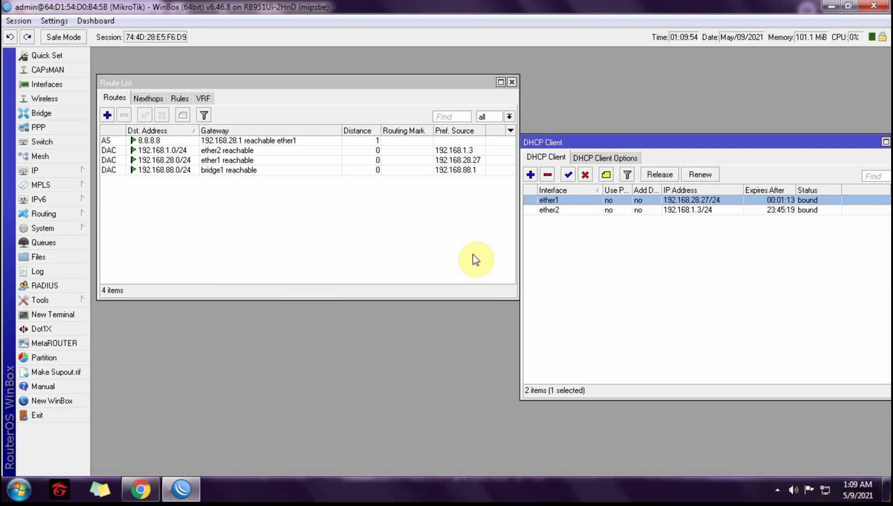
# Add a route for 0.0.0.0/0 with gateway 8.8.8.8, gateway check by ping, distance 1 and scope 10, and save it
pyautogui.click(107, 115)
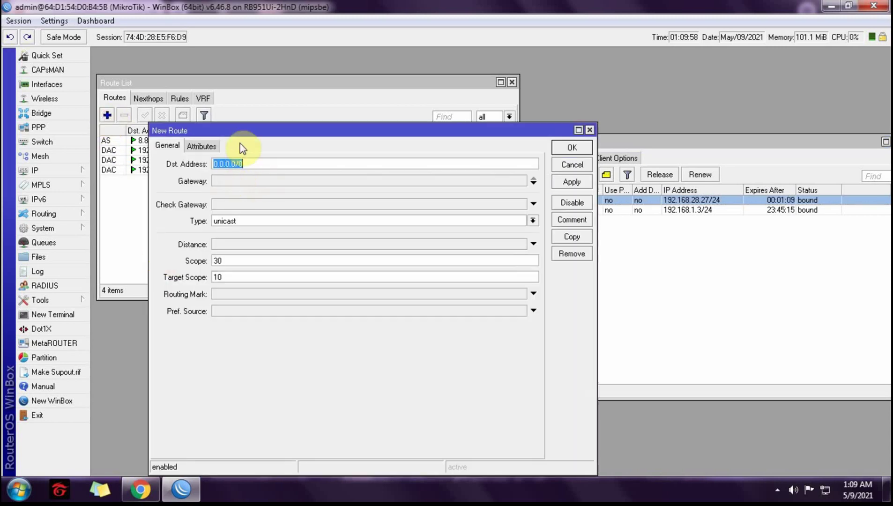
pyautogui.moveTo(244, 134); pyautogui.dragTo(198, 174)
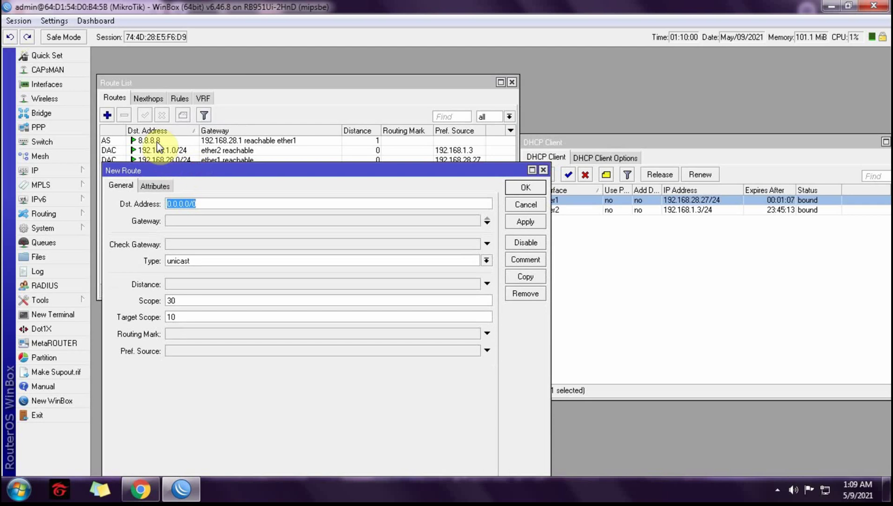
pyautogui.click(173, 221)
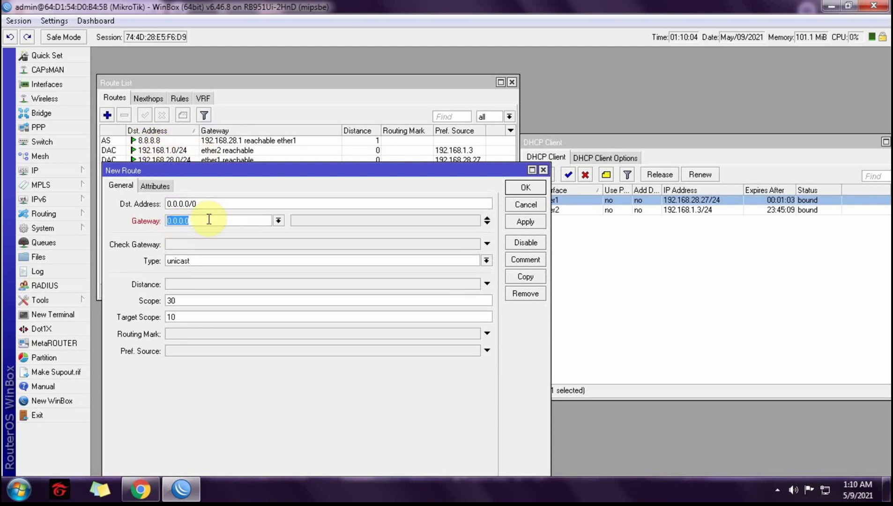
pyautogui.write('8.8.8.8')
pyautogui.click(200, 244)
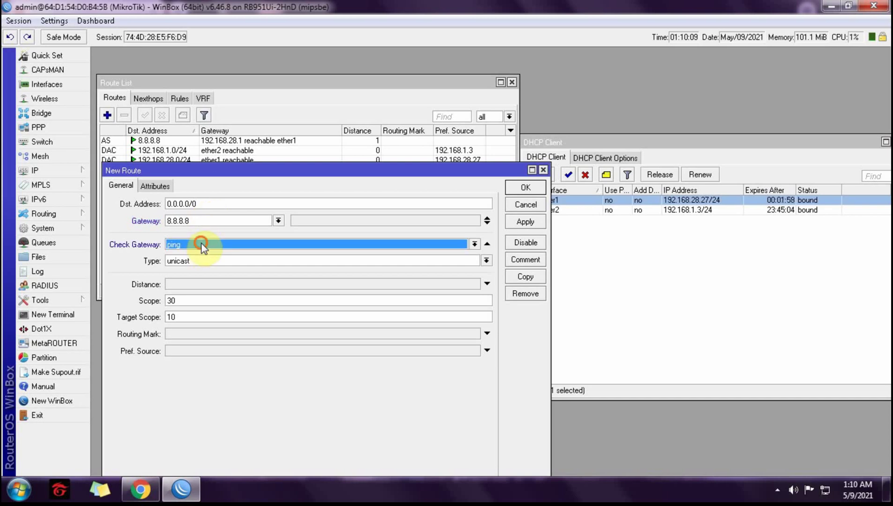
pyautogui.doubleClick(200, 301)
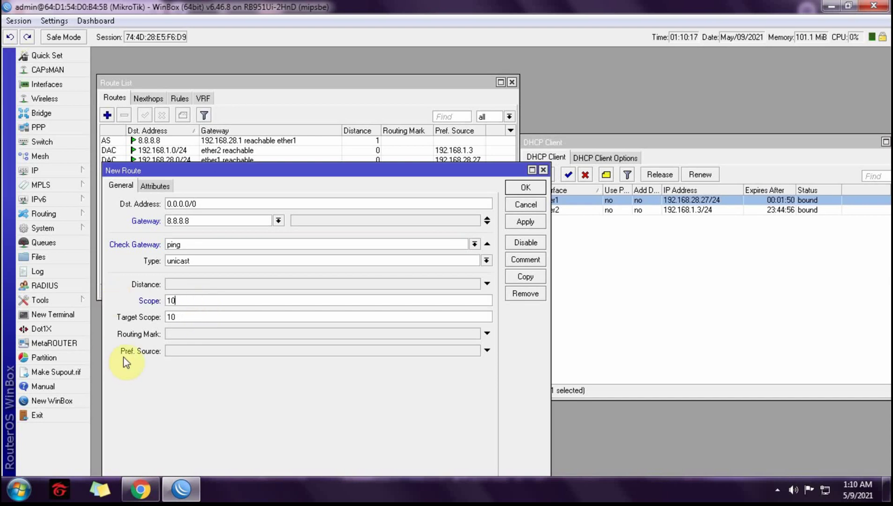
pyautogui.click(185, 284)
pyautogui.write('1')
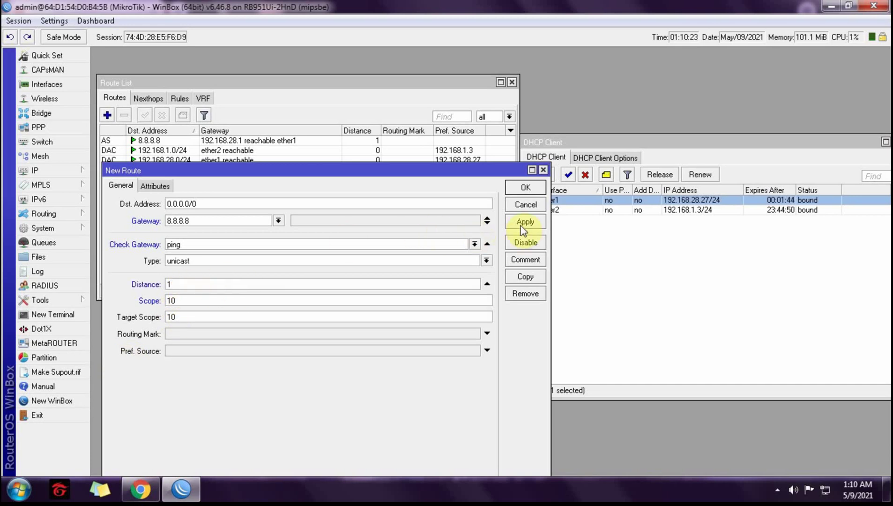
pyautogui.click(526, 188)
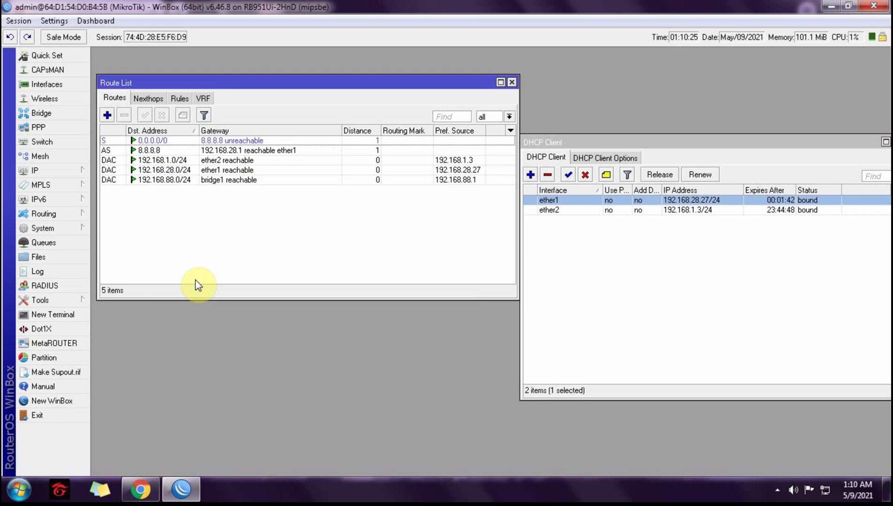
# Open the static 0.0.0.0/0 route and its scope value for editing
pyautogui.click(223, 140)
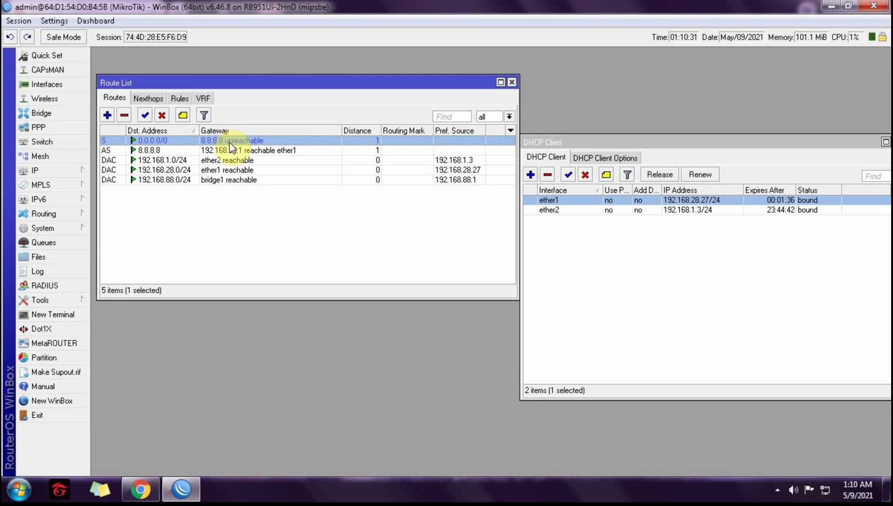
pyautogui.doubleClick(229, 142)
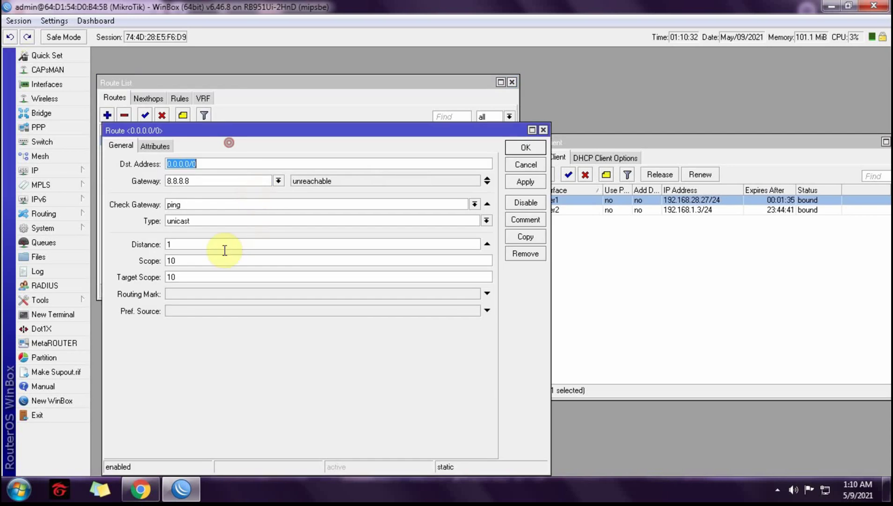
pyautogui.doubleClick(180, 261)
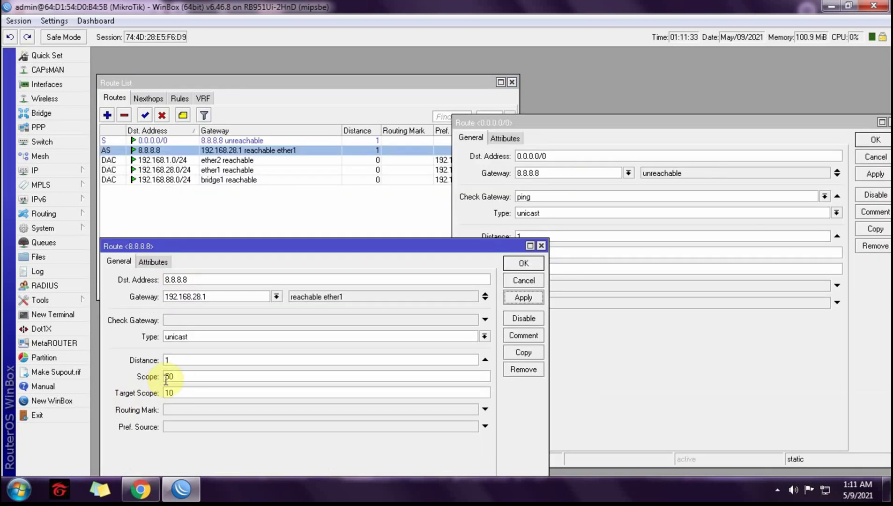
# Set the scope of the 8.8.8.8 route to 10 and apply the change
pyautogui.doubleClick(166, 377)
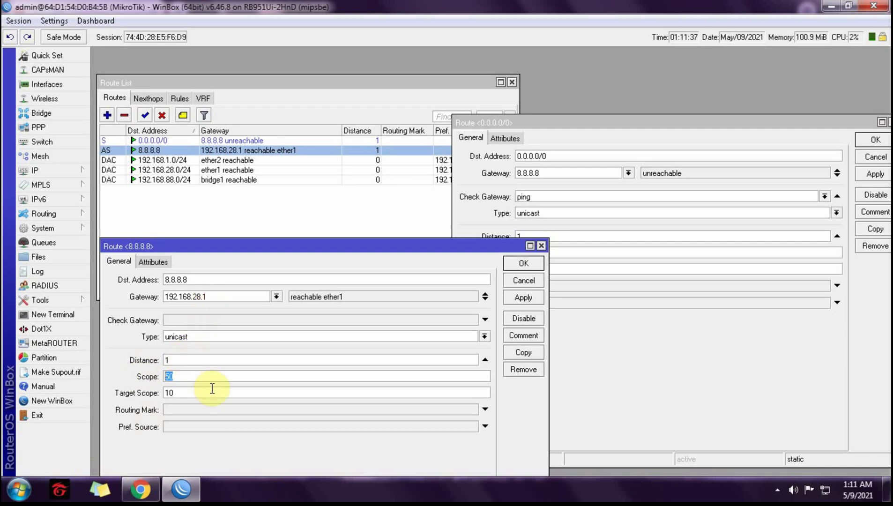
pyautogui.write('10')
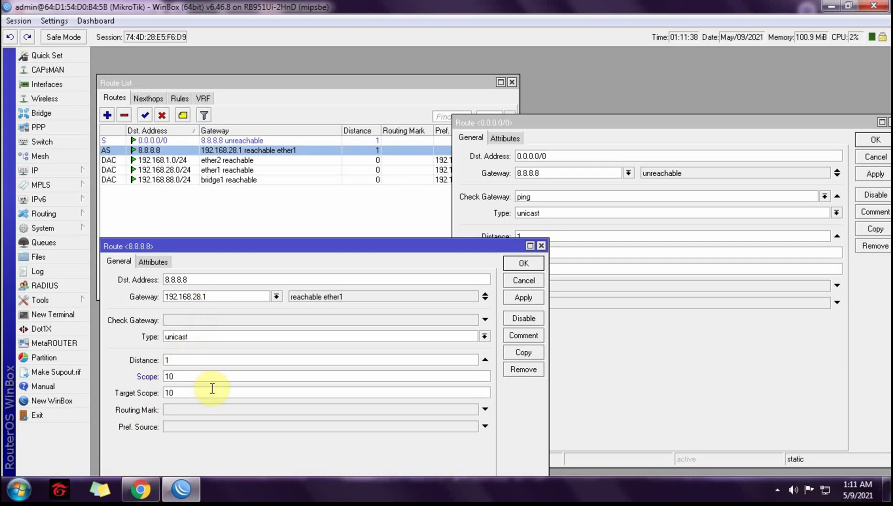
pyautogui.click(523, 297)
# Try target scope 10 on the 0.0.0.0/0 route, and close that route without saving
pyautogui.click(623, 378)
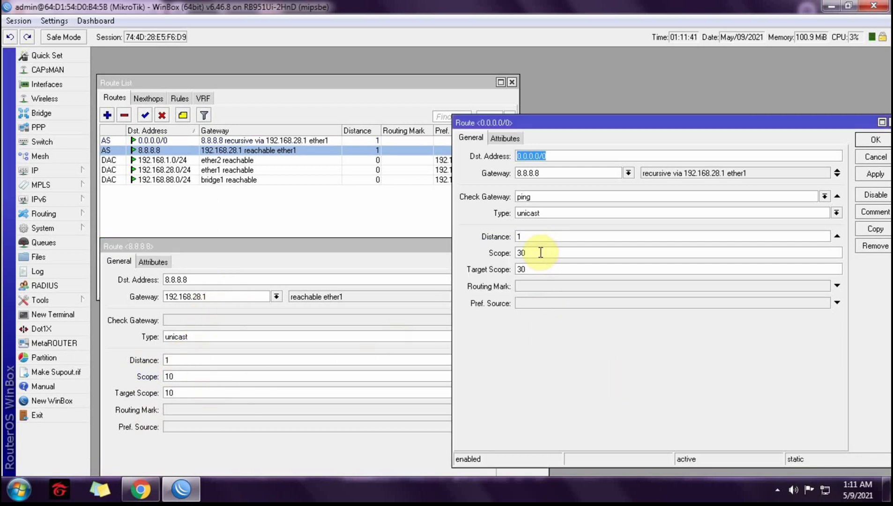
pyautogui.doubleClick(531, 270)
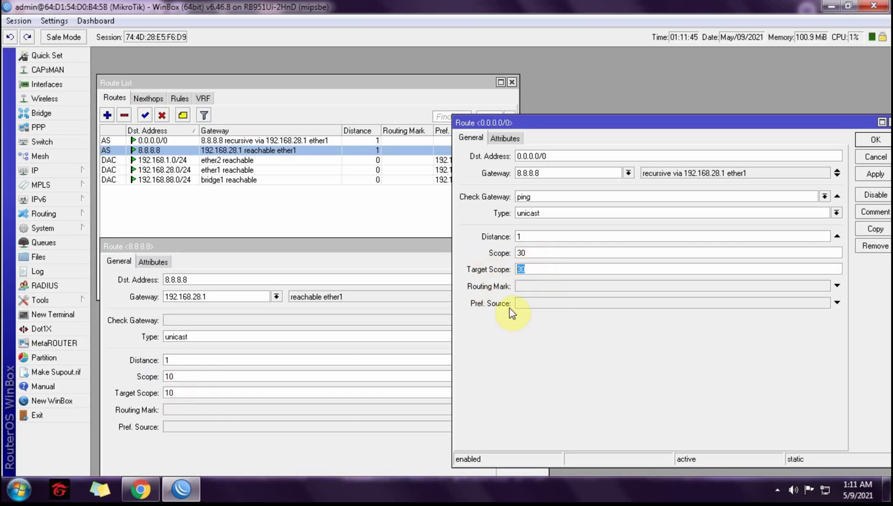
pyautogui.write('10')
pyautogui.click(868, 155)
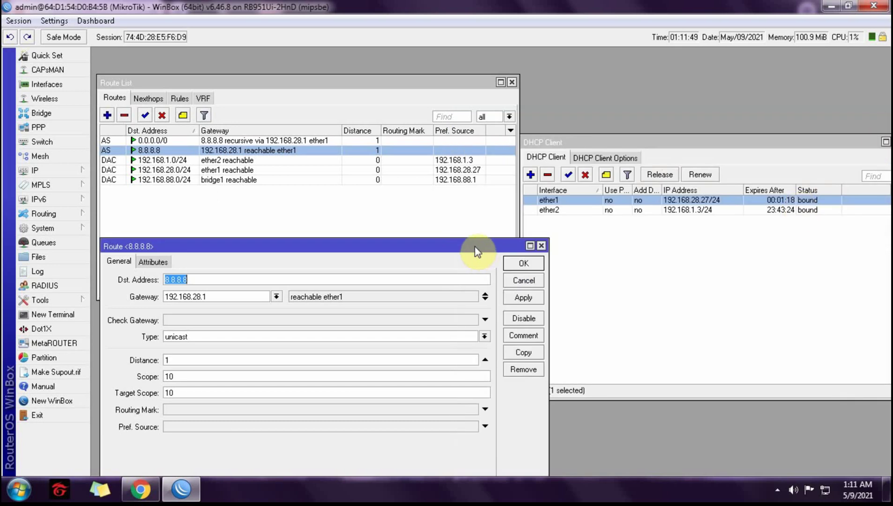
# Close the 8.8.8.8 route and open the ether2 DHCP client's status to read its gateway address
pyautogui.moveTo(323, 248); pyautogui.dragTo(330, 221)
pyautogui.click(529, 253)
pyautogui.click(644, 289)
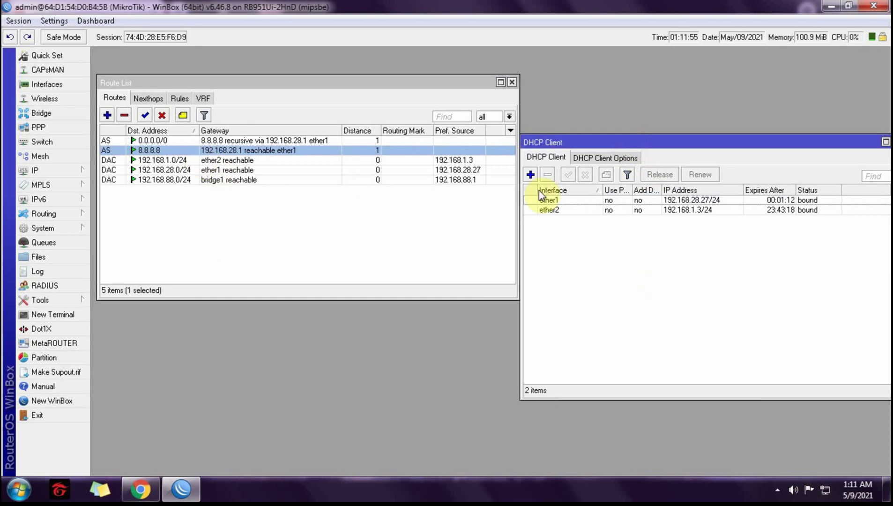
pyautogui.click(568, 214)
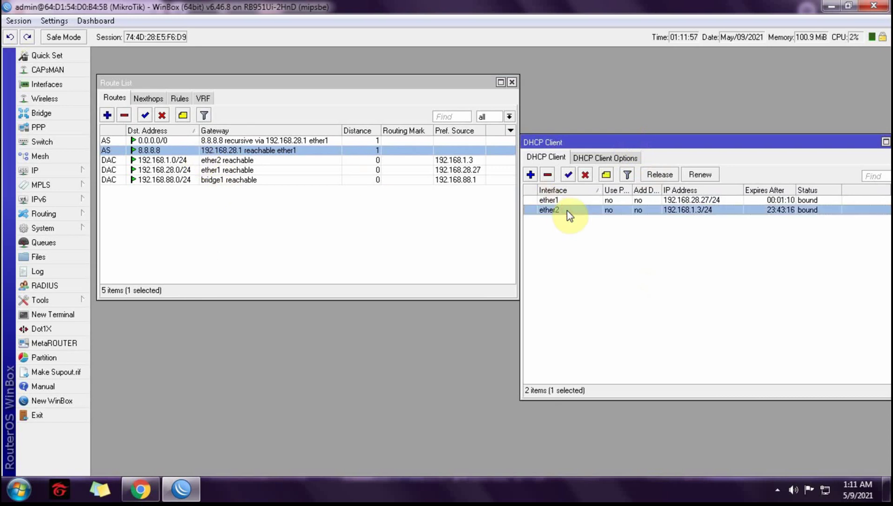
pyautogui.doubleClick(568, 211)
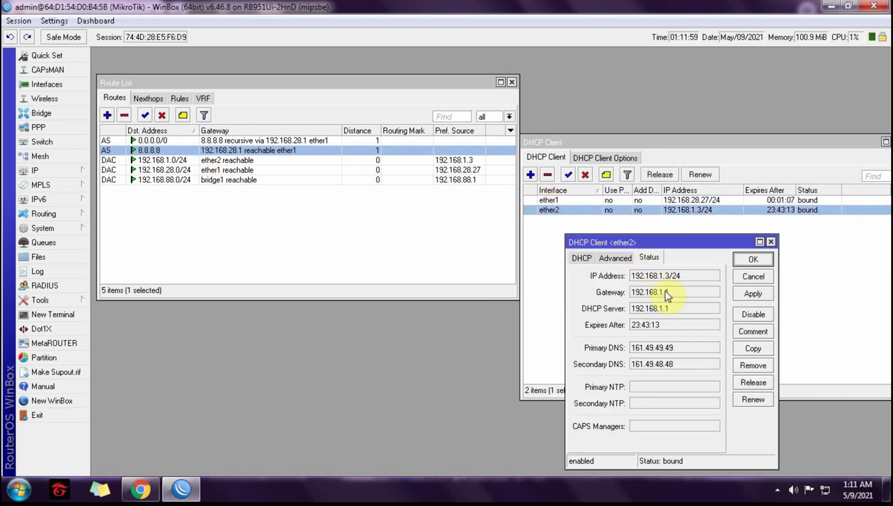
# Add a static route to 1.1.1.1 through gateway 192.168.1.1 with scope 10, closing the ether2 DHCP client details along the way
pyautogui.click(256, 251)
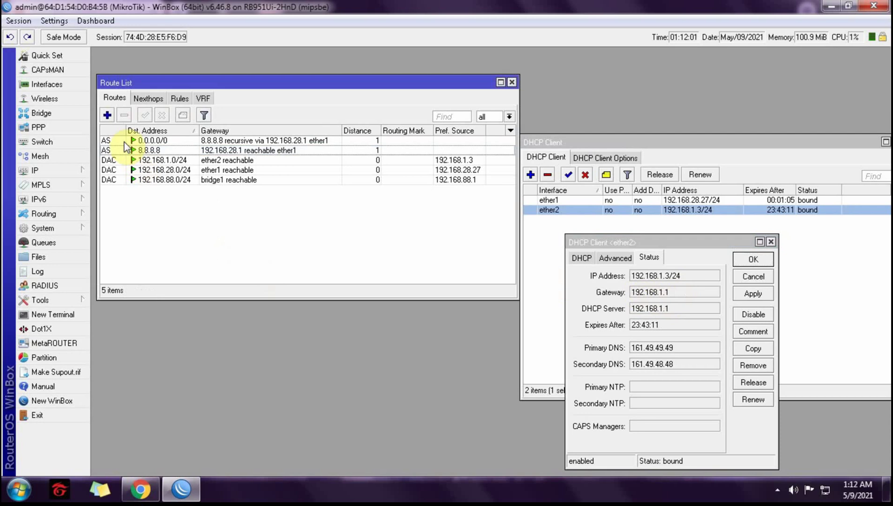
pyautogui.click(108, 117)
pyautogui.click(108, 117)
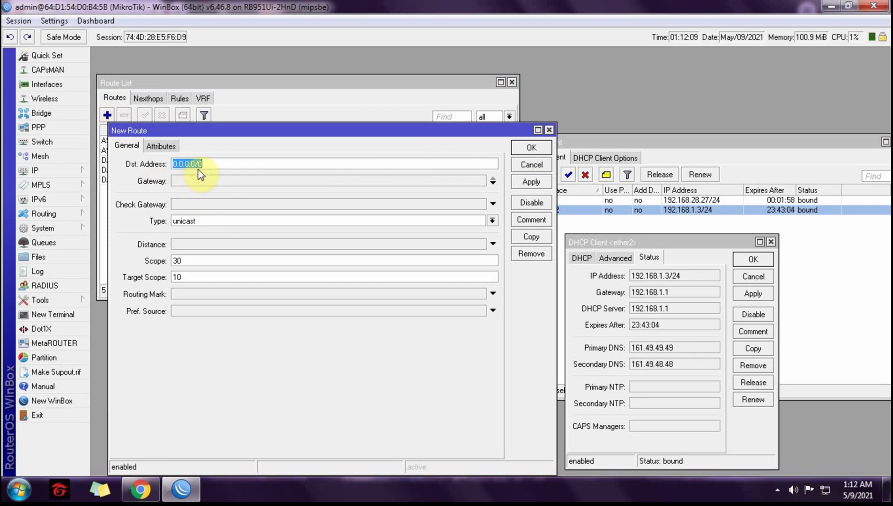
pyautogui.write('1.1.1.1')
pyautogui.click(199, 181)
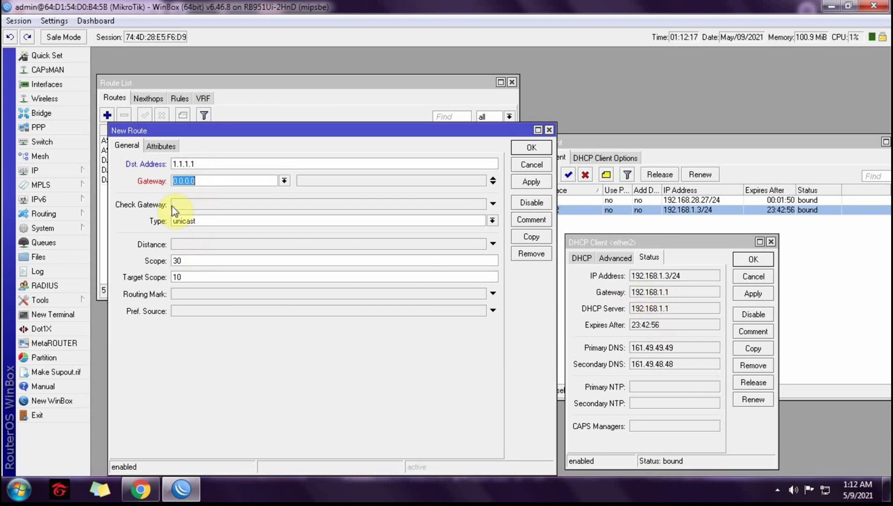
pyautogui.write('192.168.1.1')
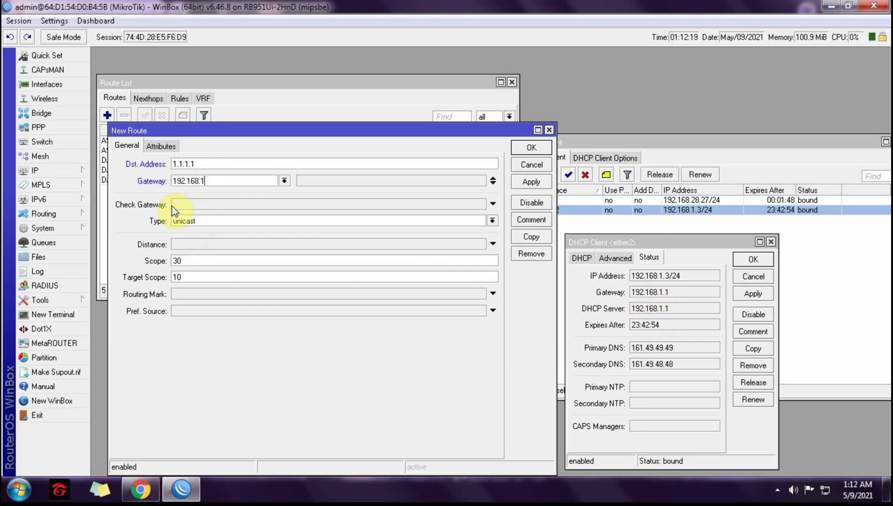
pyautogui.click(762, 260)
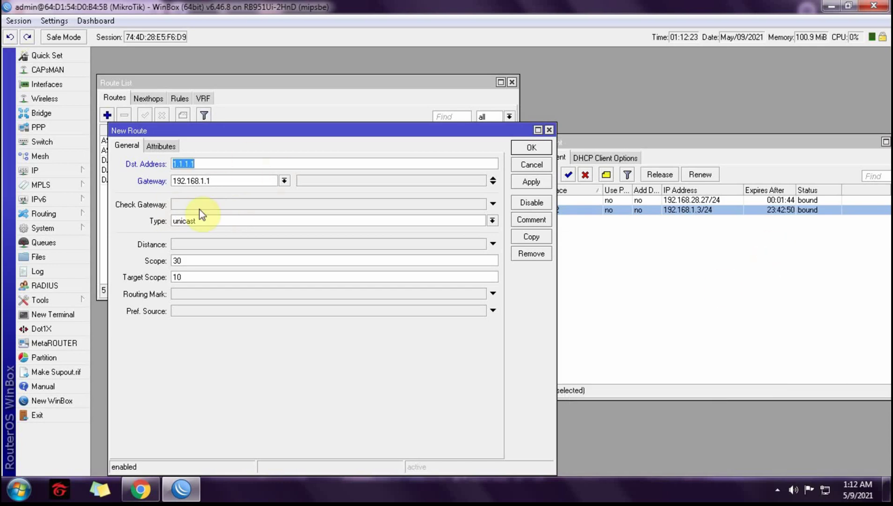
pyautogui.doubleClick(188, 260)
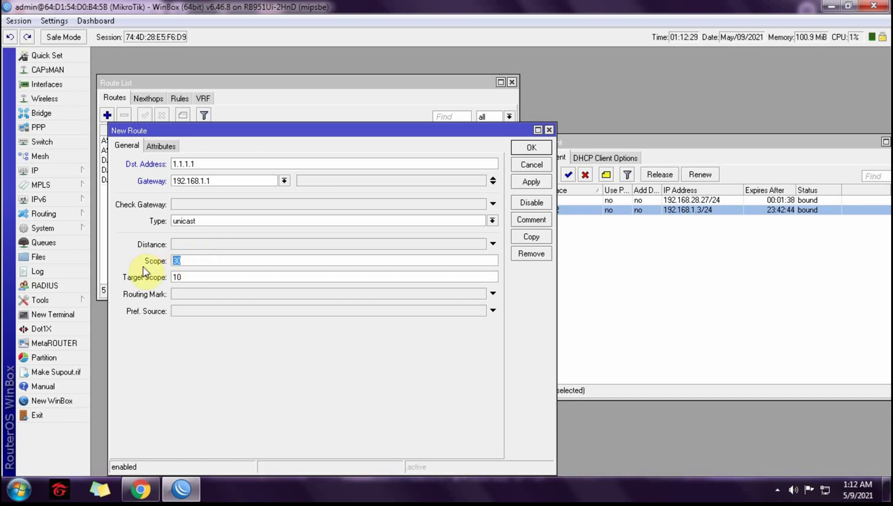
pyautogui.write('10')
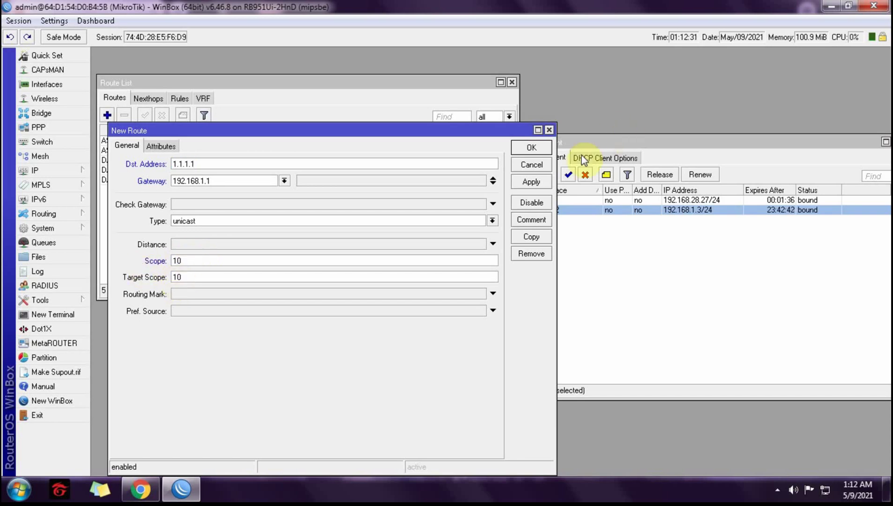
pyautogui.click(531, 148)
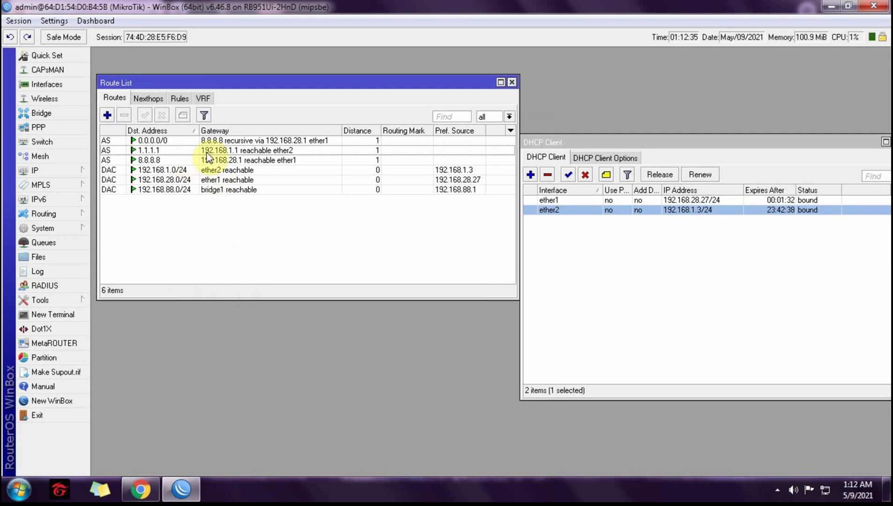
# Add a backup 0.0.0.0/0 route via gateway 1.1.1.1 with ping gateway checking and distance 2
pyautogui.click(107, 115)
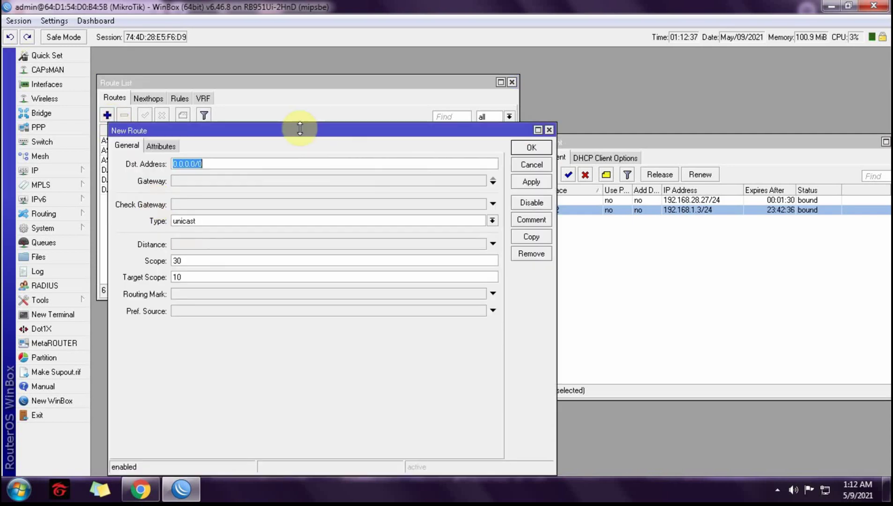
pyautogui.moveTo(269, 133); pyautogui.dragTo(304, 208)
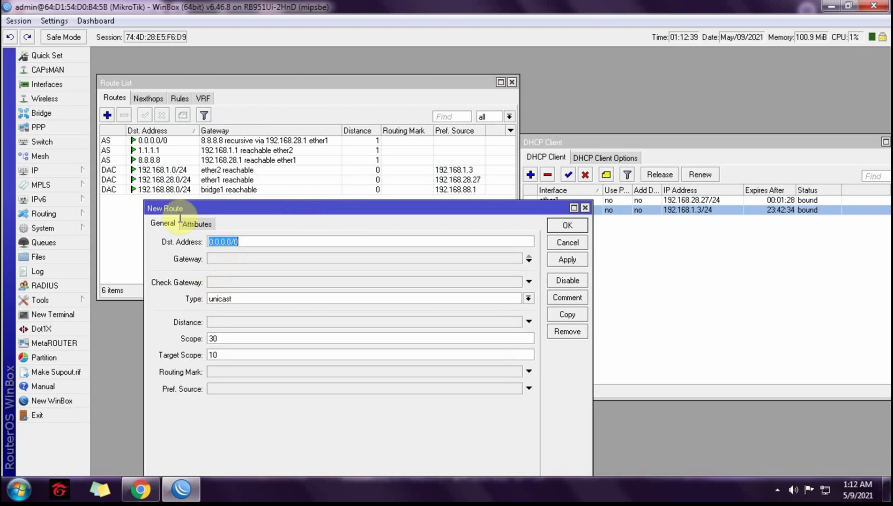
pyautogui.click(213, 257)
pyautogui.write('1.1')
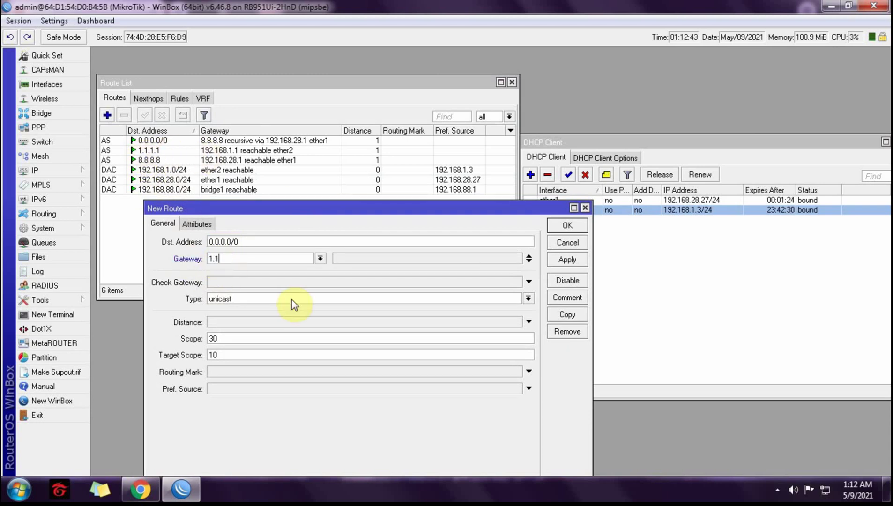
pyautogui.write('.1.1')
pyautogui.click(225, 283)
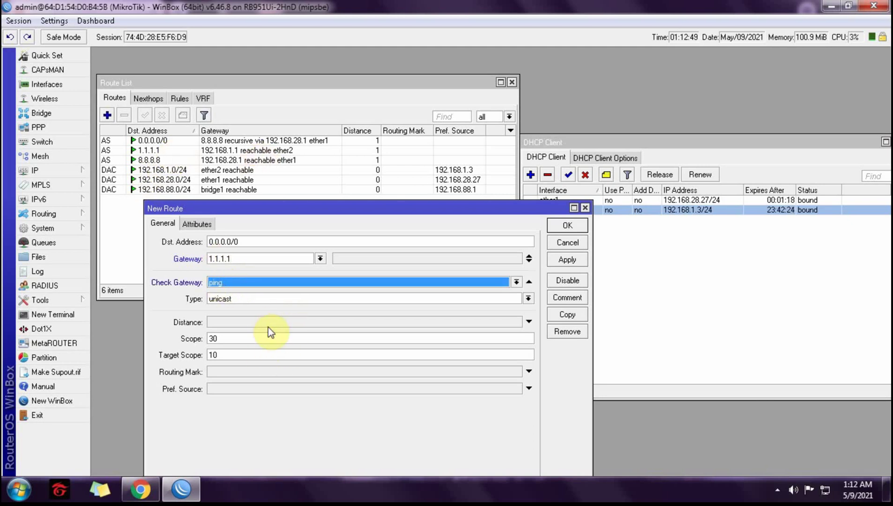
pyautogui.click(237, 321)
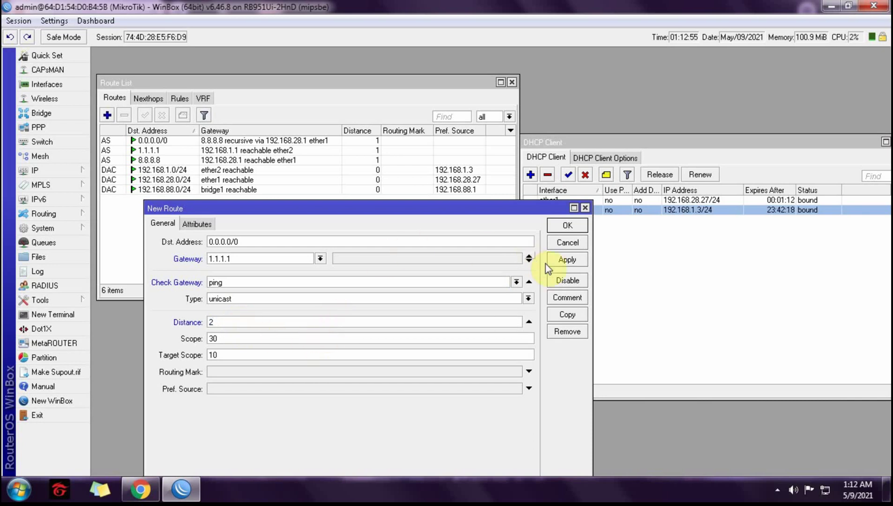
pyautogui.click(567, 227)
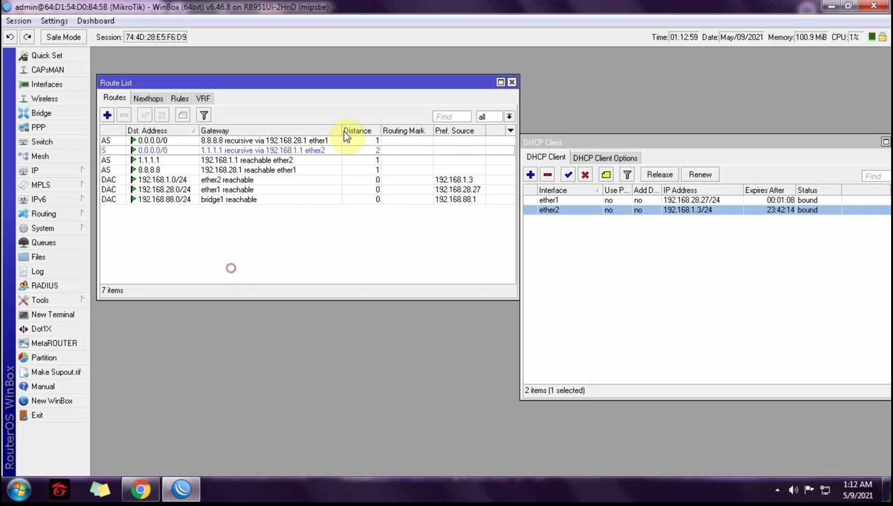
# Reposition the route list higher in the workspace and close the DHCP client list
pyautogui.moveTo(319, 84); pyautogui.dragTo(319, 59)
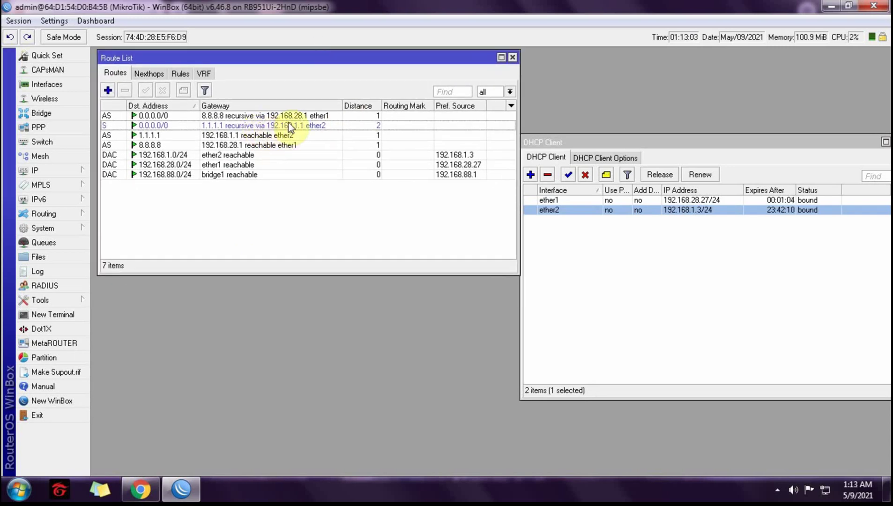
pyautogui.moveTo(309, 54); pyautogui.dragTo(305, 54)
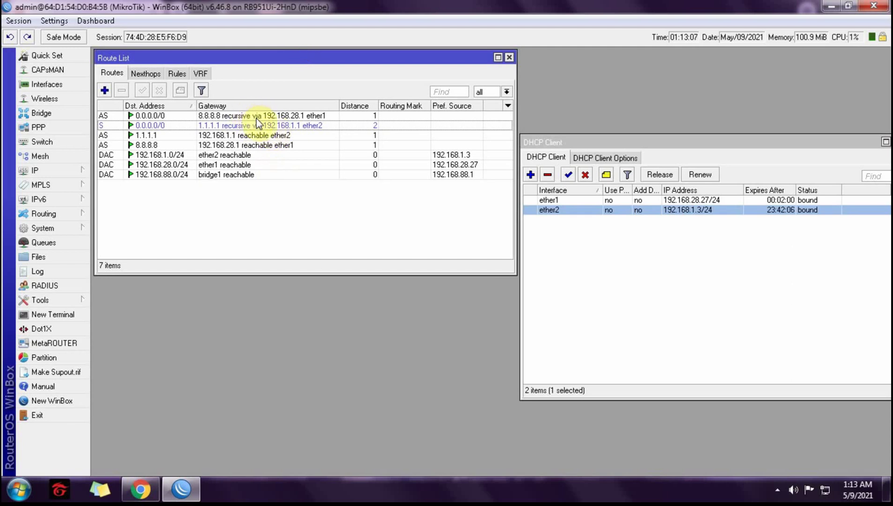
pyautogui.click(612, 299)
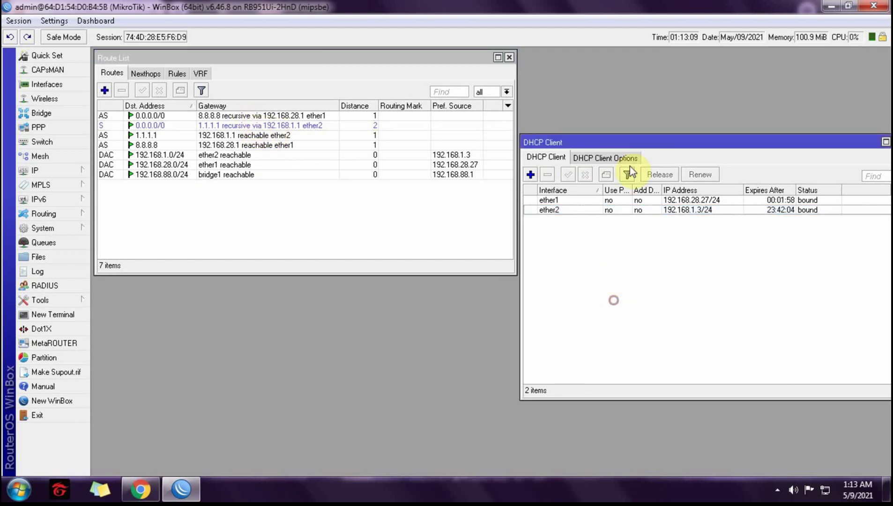
pyautogui.moveTo(637, 142); pyautogui.dragTo(608, 130)
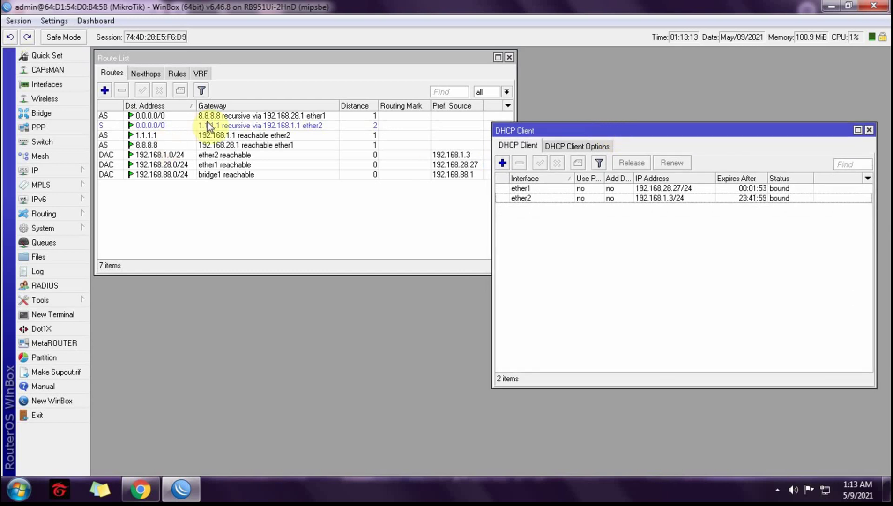
pyautogui.moveTo(610, 133); pyautogui.dragTo(543, 129)
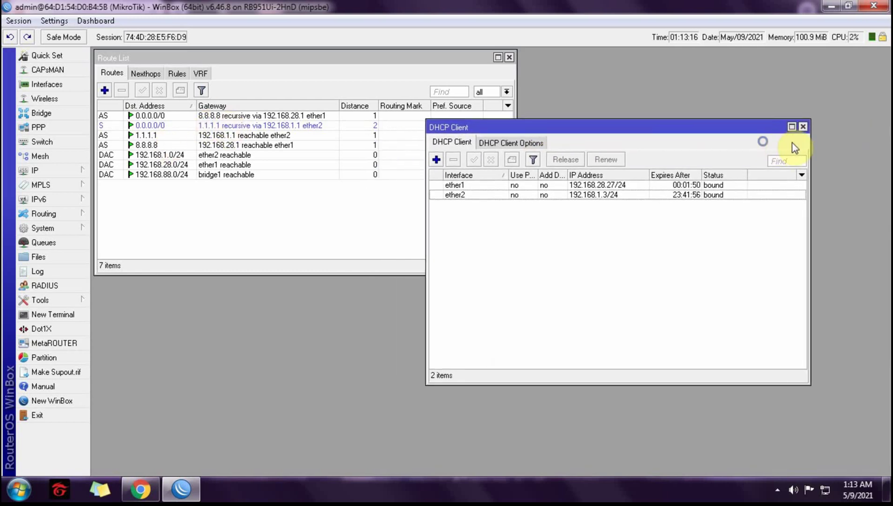
pyautogui.click(803, 127)
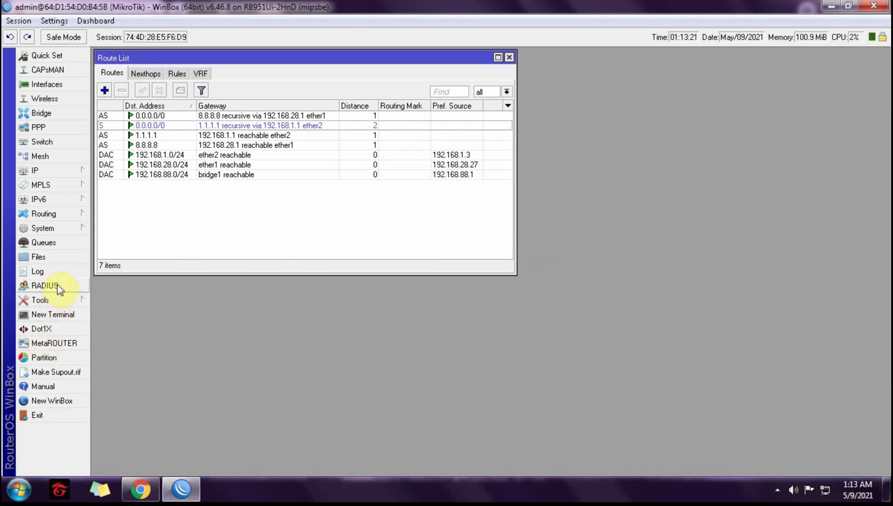
# Open Netwatch, place it beside the route list and start a new host entry
pyautogui.click(58, 305)
pyautogui.click(114, 299)
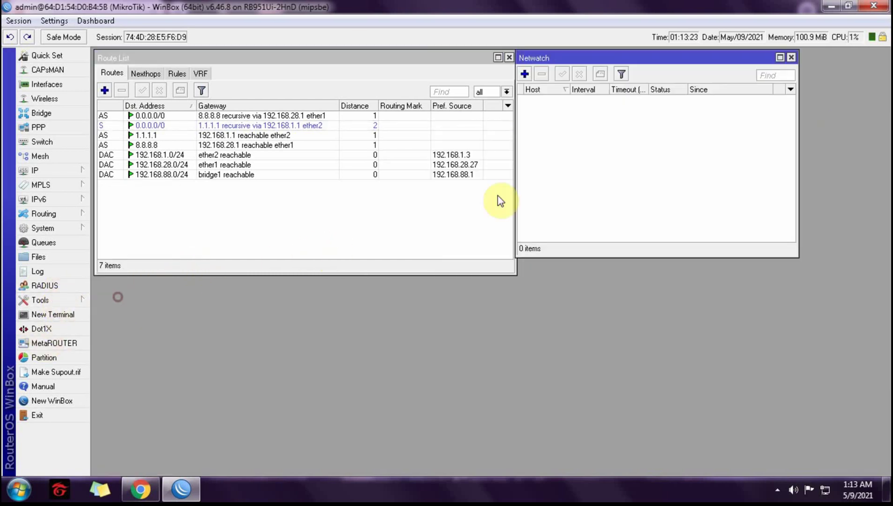
pyautogui.moveTo(581, 59); pyautogui.dragTo(616, 152)
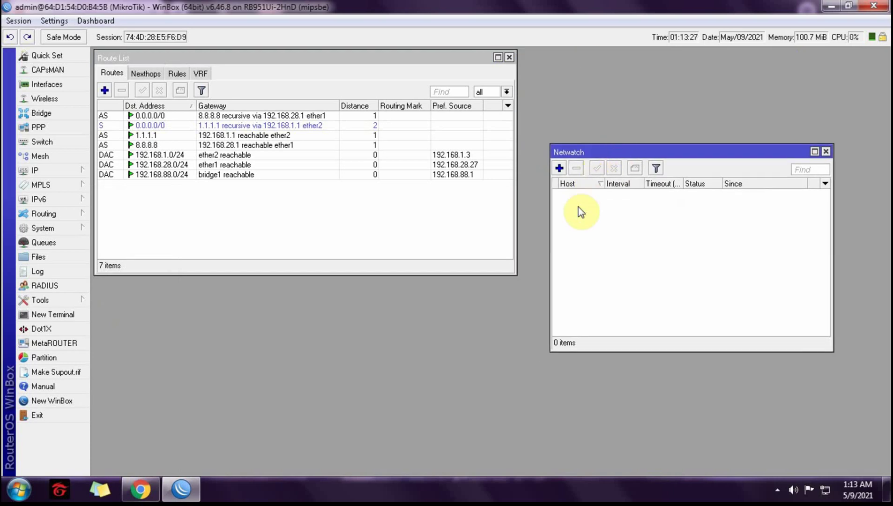
pyautogui.moveTo(608, 159); pyautogui.dragTo(586, 147)
pyautogui.click(539, 155)
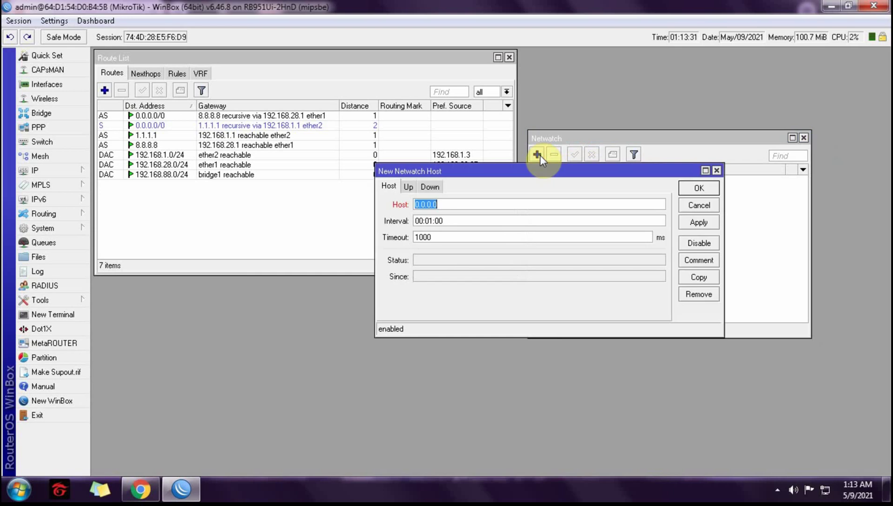
pyautogui.click(408, 188)
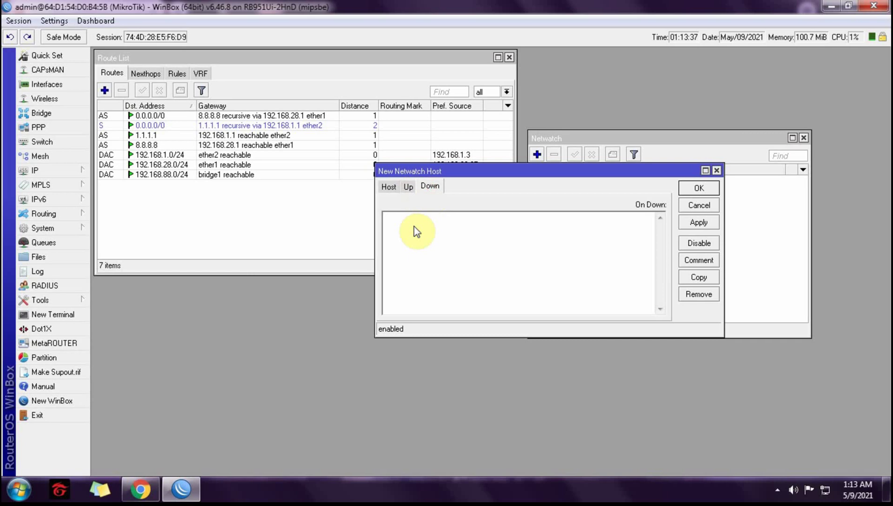
pyautogui.click(389, 186)
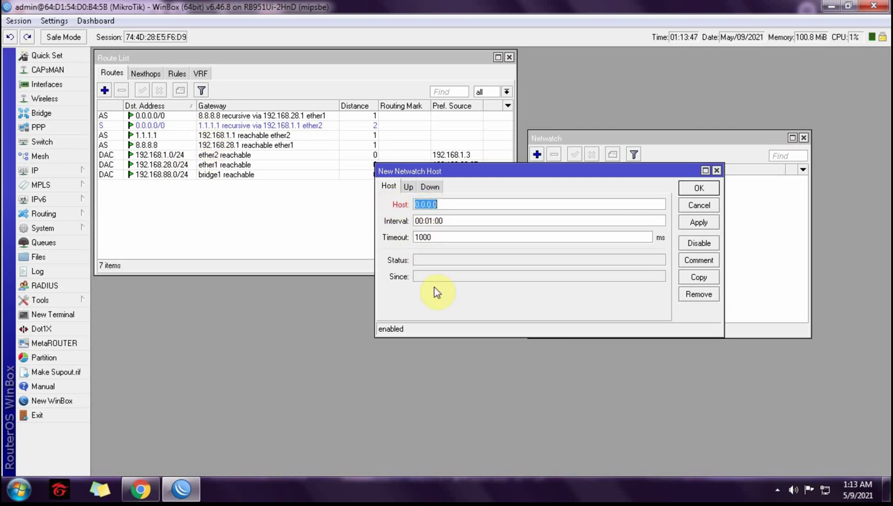
# Set the new Netwatch entry to host 8.8.8.8, interval 00:00:12 and timeout 400 ms
pyautogui.write('8.8.8.8')
pyautogui.click(432, 221)
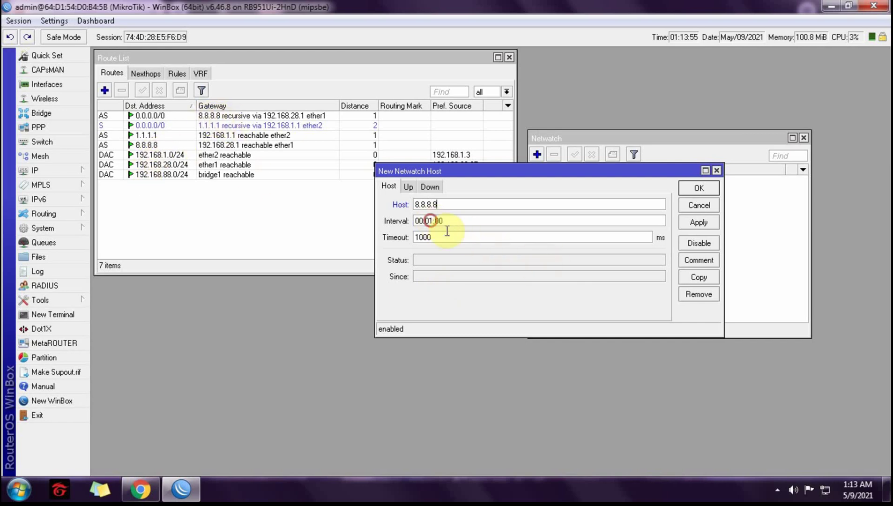
pyautogui.press('BackSpace')
pyautogui.write('0')
pyautogui.press('Right')
pyautogui.press('Delete')
pyautogui.press('Delete')
pyautogui.write('12')
pyautogui.moveTo(439, 236); pyautogui.dragTo(379, 239)
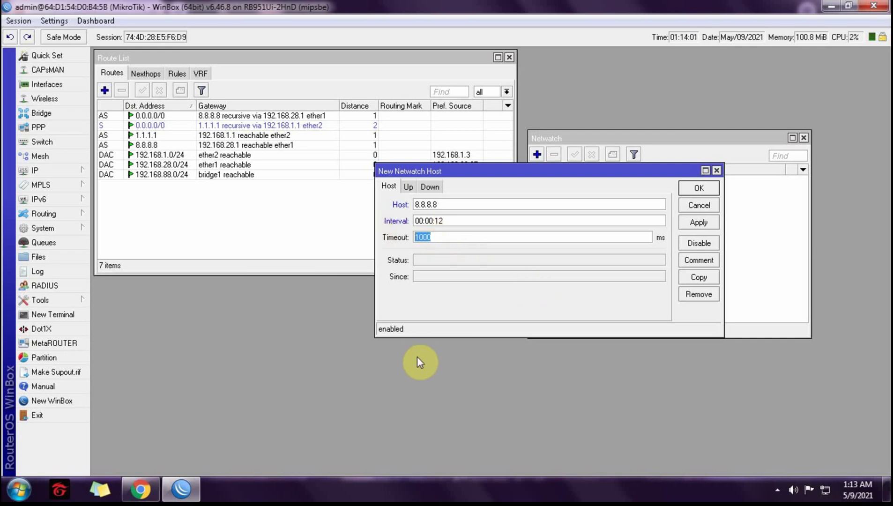
pyautogui.write('400')
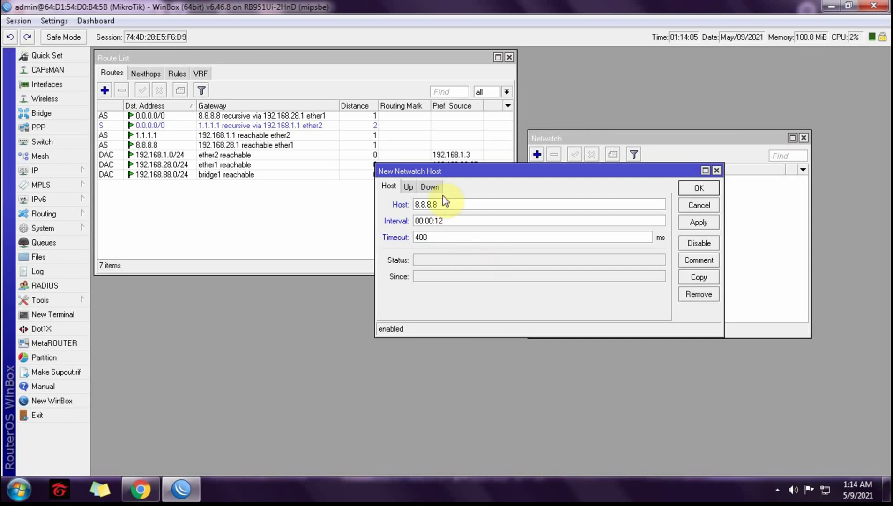
# Enter the host's On Up script: /ip route enable [find dst-address=0.0.0.0/0 gateway=8.8.8.8]
pyautogui.click(410, 187)
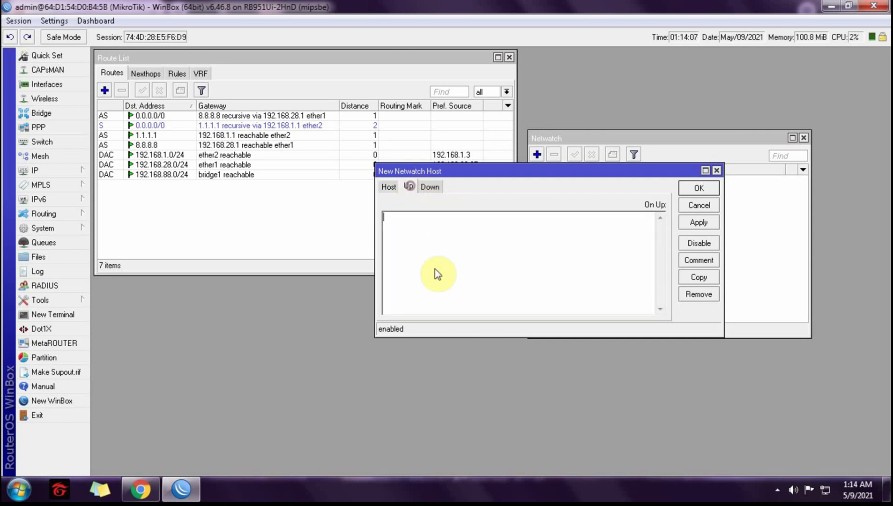
pyautogui.click(434, 267)
pyautogui.write('/ip route')
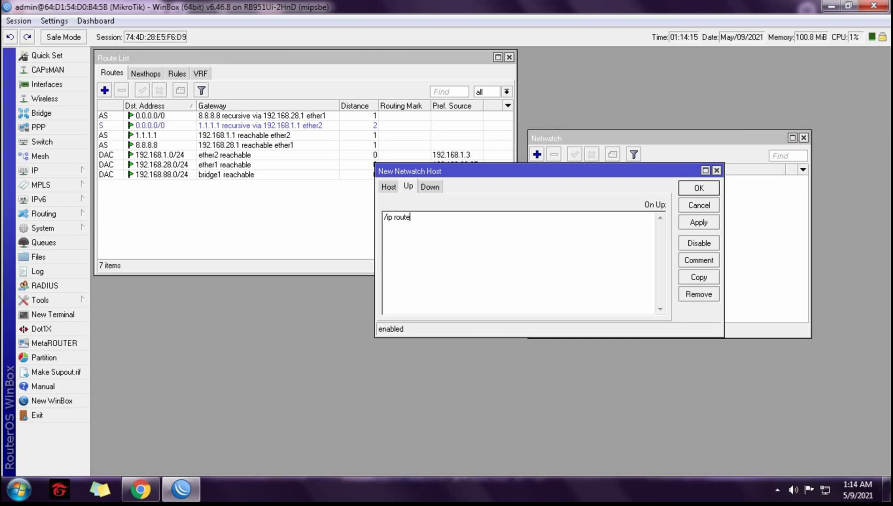
pyautogui.write(' enable [find dst-address')
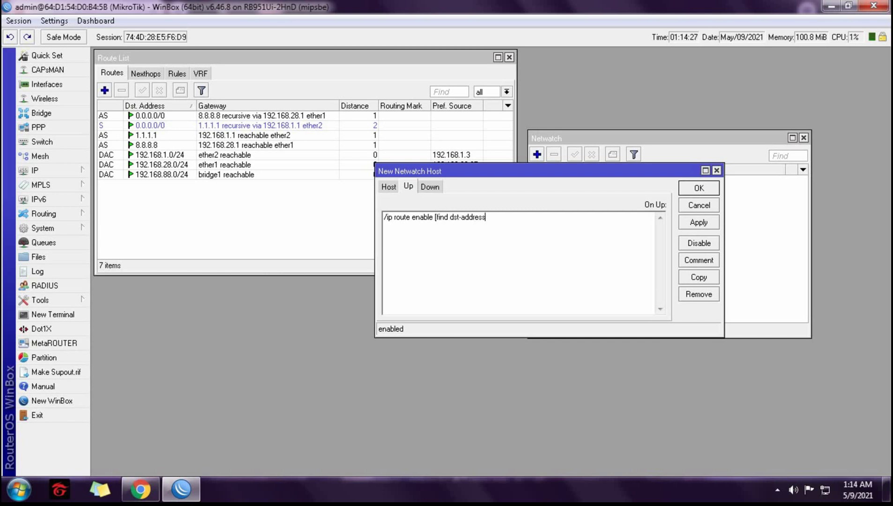
pyautogui.write('=0.0.0.0/0 gateway=')
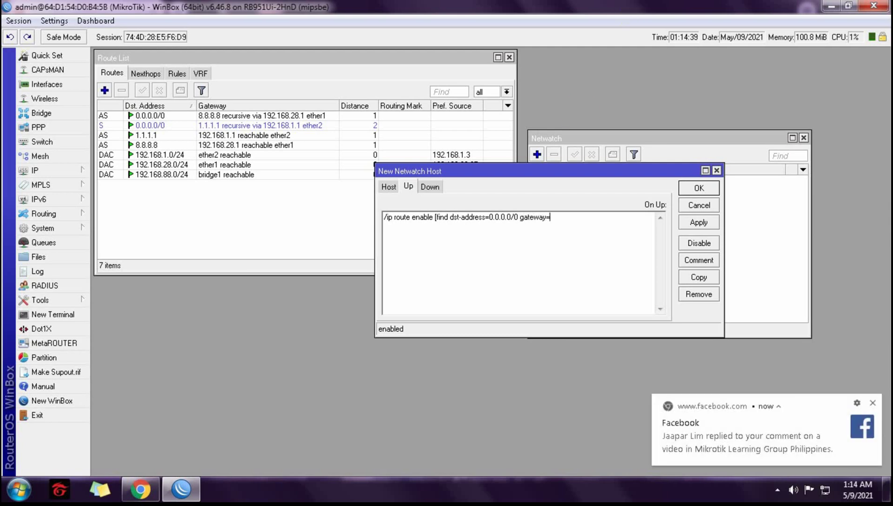
pyautogui.write('8.8.8.8]')
# Enter the first On Down script line for host 8.8.8.8: /ip route disable [find dst-address=0.0.0.0/0 gateway=8.8.8.8]
pyautogui.click(428, 186)
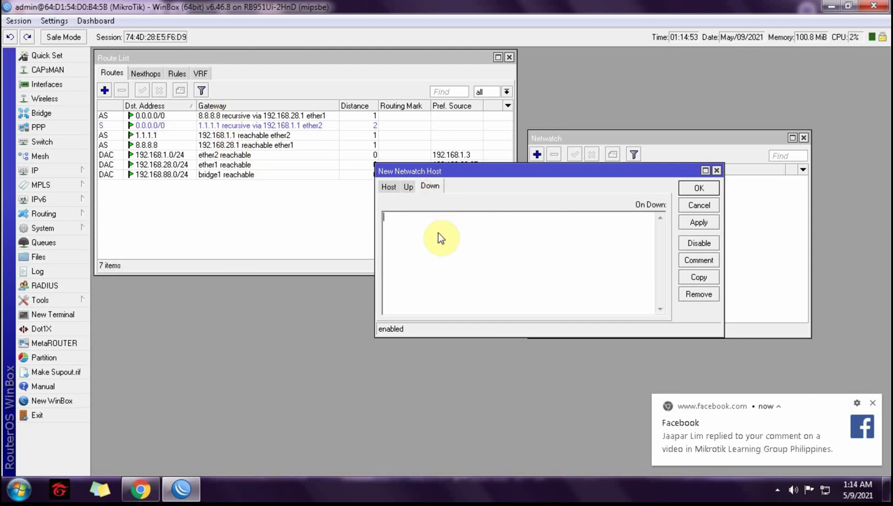
pyautogui.write('/u')
pyautogui.press('BackSpace')
pyautogui.write('ip')
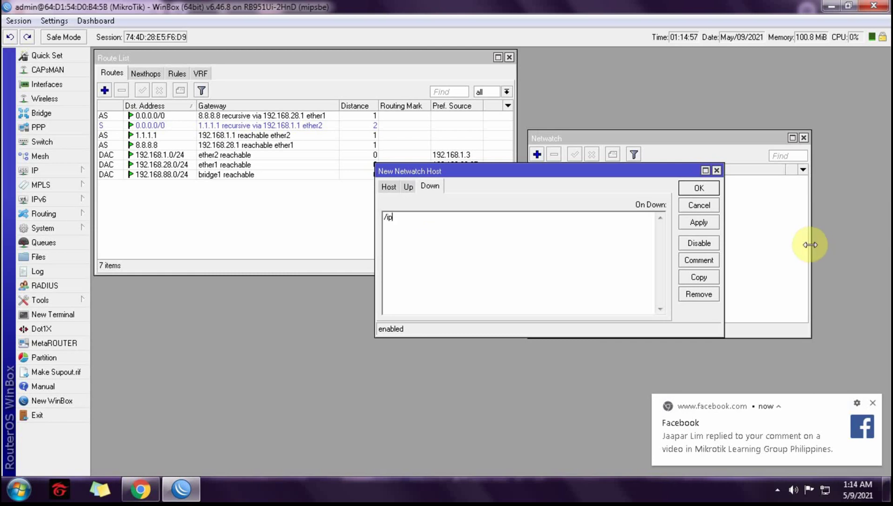
pyautogui.write(' route disable [f')
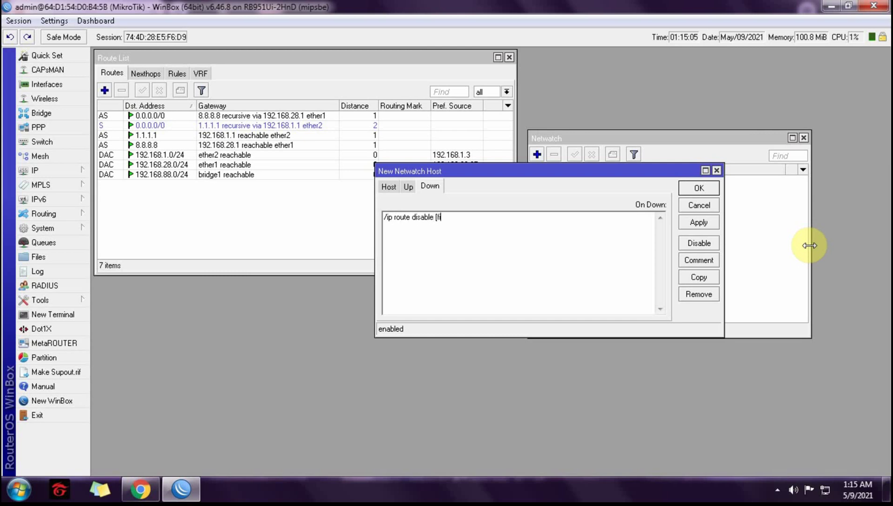
pyautogui.write('ind dst-address=')
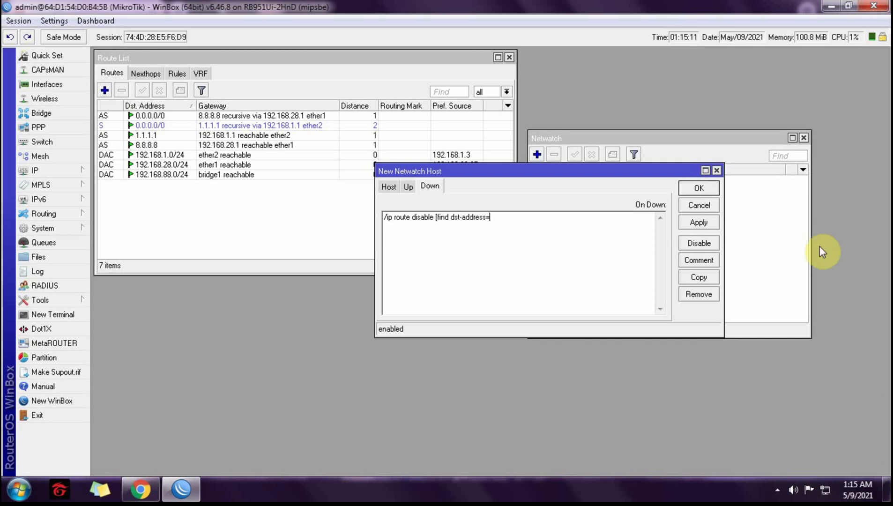
pyautogui.write('0.0.0.0/0 gateway')
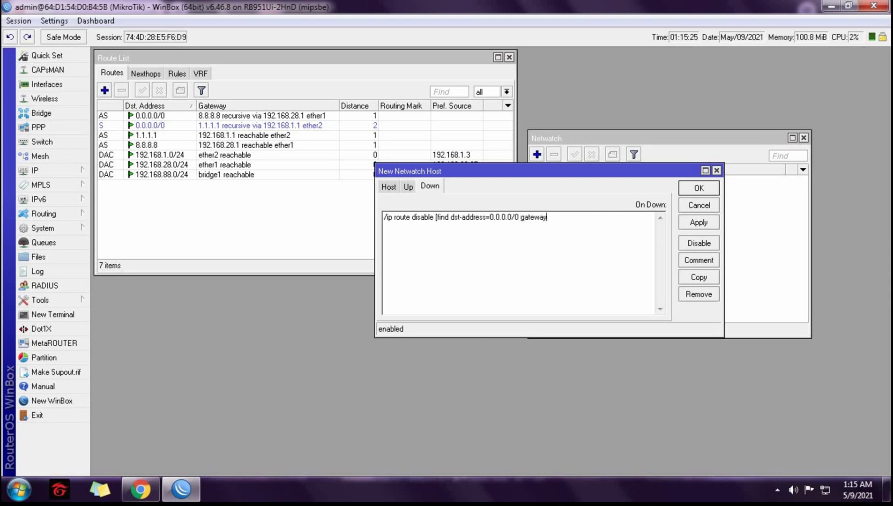
pyautogui.write('=')
pyautogui.write('8.8.8')
pyautogui.write('.8')
pyautogui.write('] ')
# Add a second line to the host's On Down script: /ip firewall connection remove [find]
pyautogui.write('/ip fir')
pyautogui.write('ewal')
pyautogui.write('l')
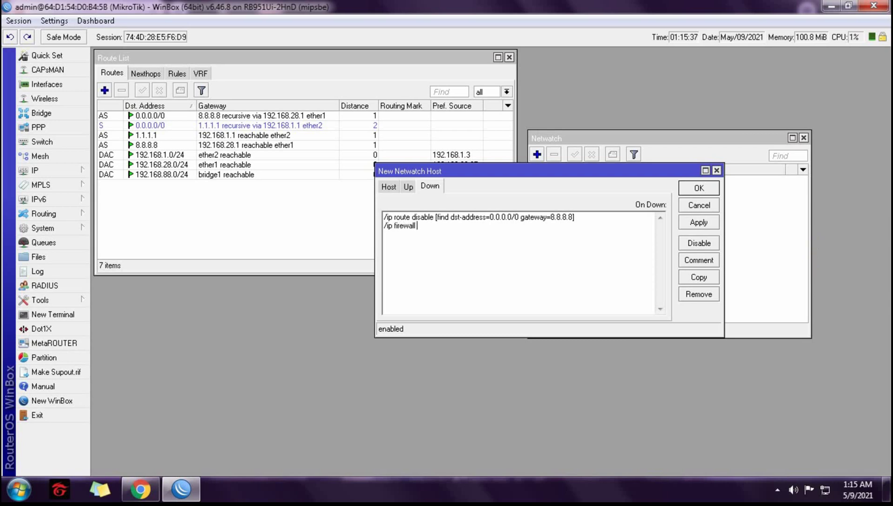
pyautogui.write(' connection')
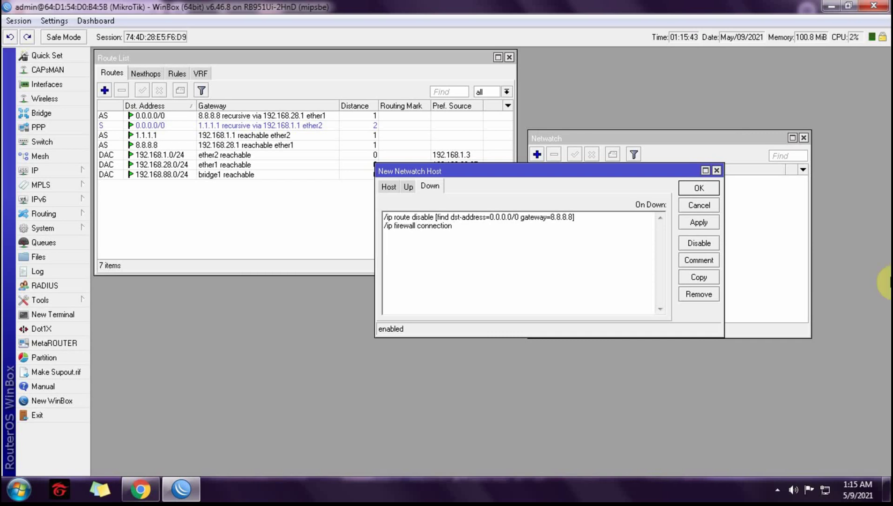
pyautogui.write(' [find')
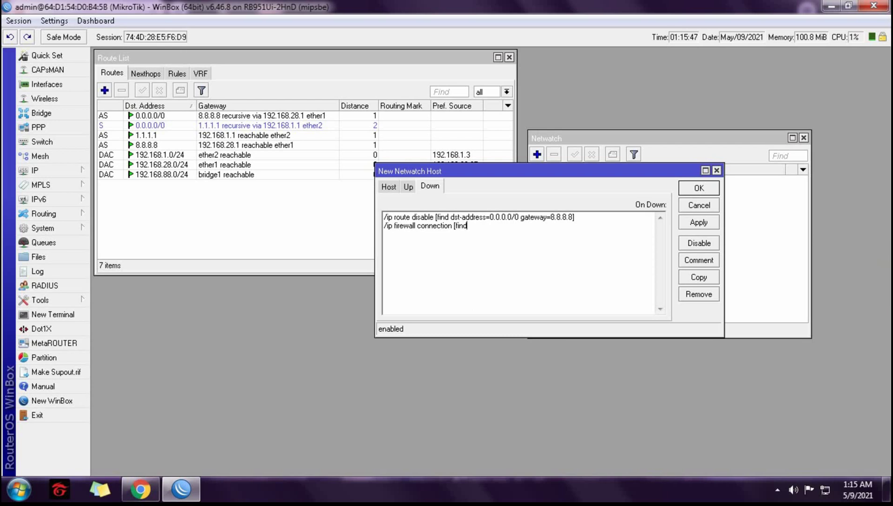
pyautogui.write(']')
pyautogui.click(453, 225)
pyautogui.write('remove')
pyautogui.moveTo(385, 227); pyautogui.dragTo(502, 243)
pyautogui.click(521, 243)
pyautogui.moveTo(384, 227); pyautogui.dragTo(508, 232)
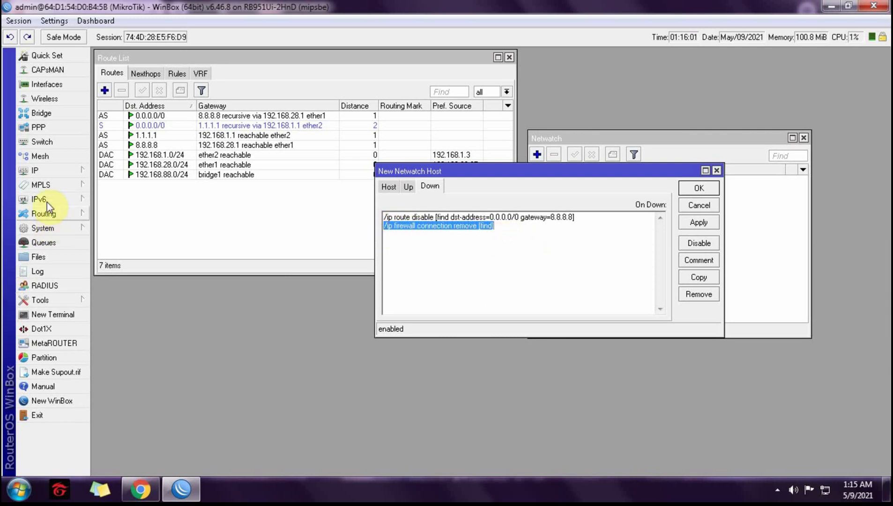
# Examine the firewall's tracked connections that the removal command targets, and close the firewall window
pyautogui.click(57, 171)
pyautogui.click(112, 236)
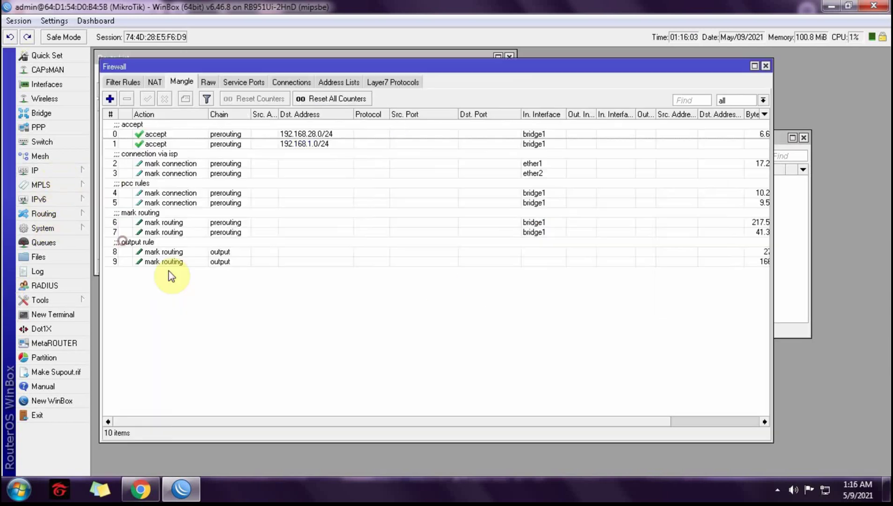
pyautogui.click(288, 82)
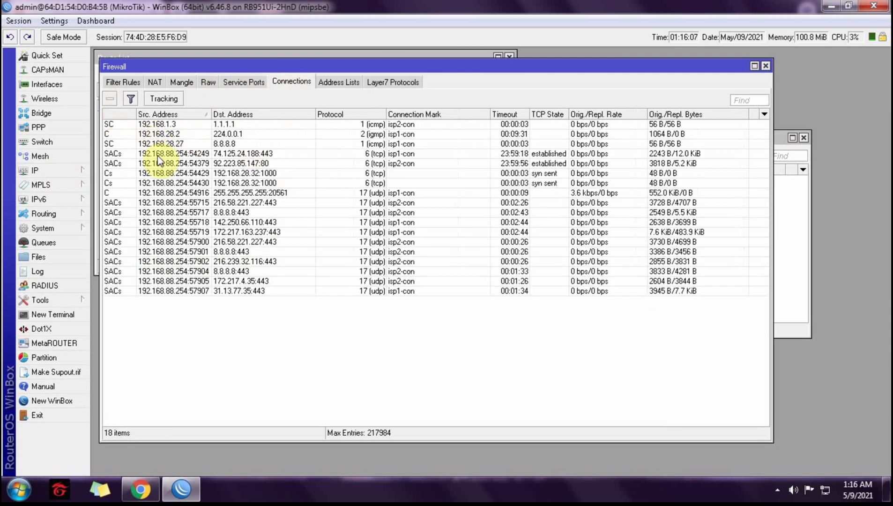
pyautogui.click(169, 125)
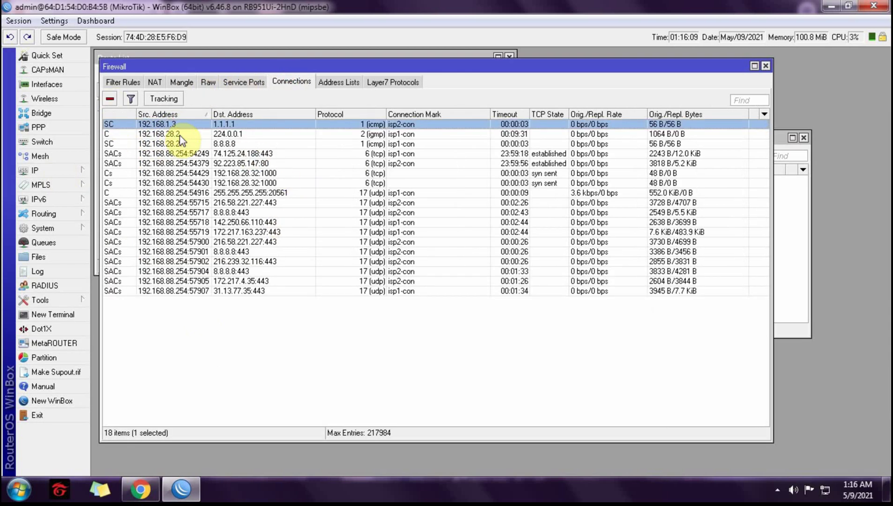
pyautogui.hotkey('ctrl', 'a')
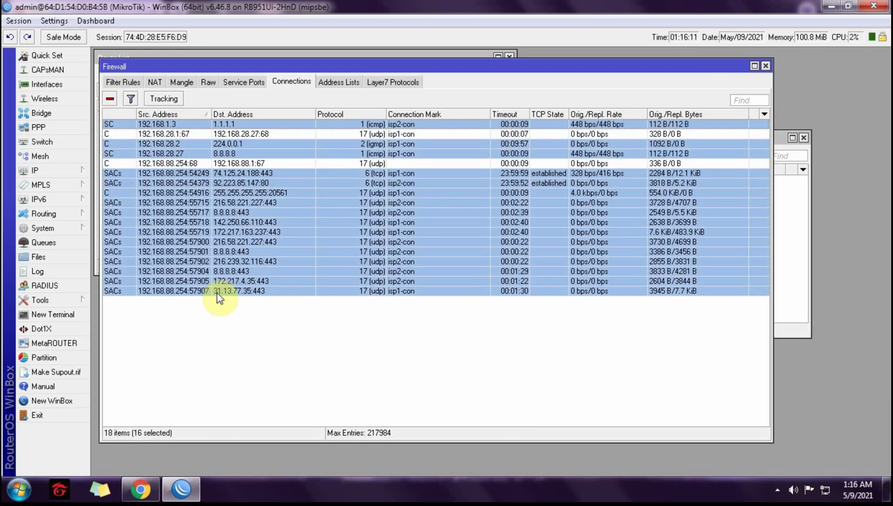
pyautogui.click(229, 337)
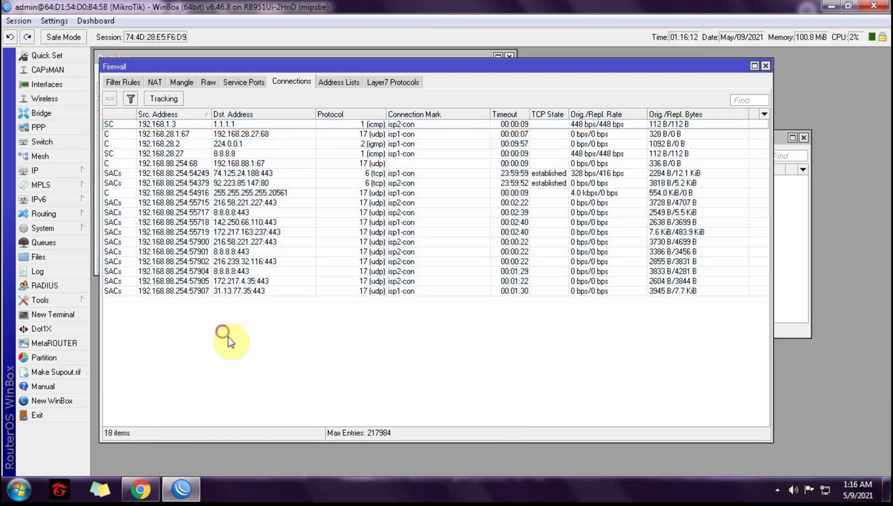
pyautogui.click(766, 66)
# Move the new Netwatch host dialog clear of the Netwatch list and save the 8.8.8.8 entry
pyautogui.click(523, 270)
pyautogui.moveTo(493, 178); pyautogui.dragTo(332, 222)
pyautogui.click(250, 299)
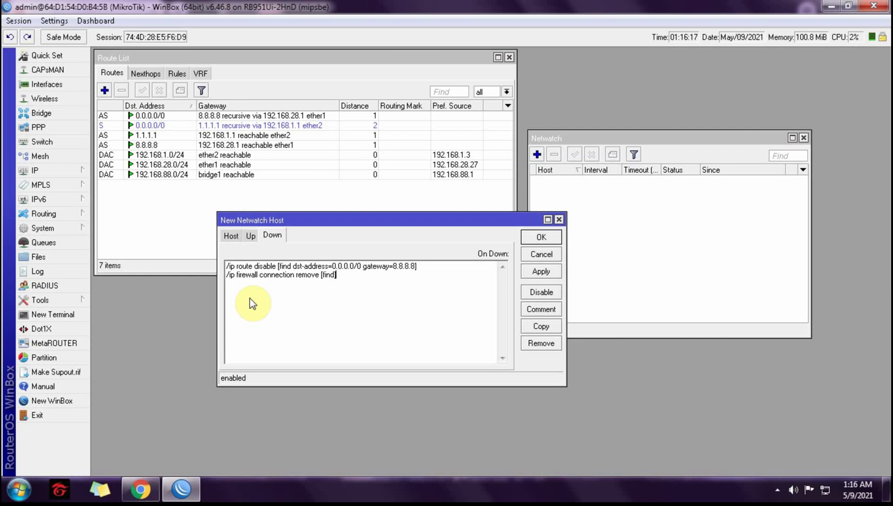
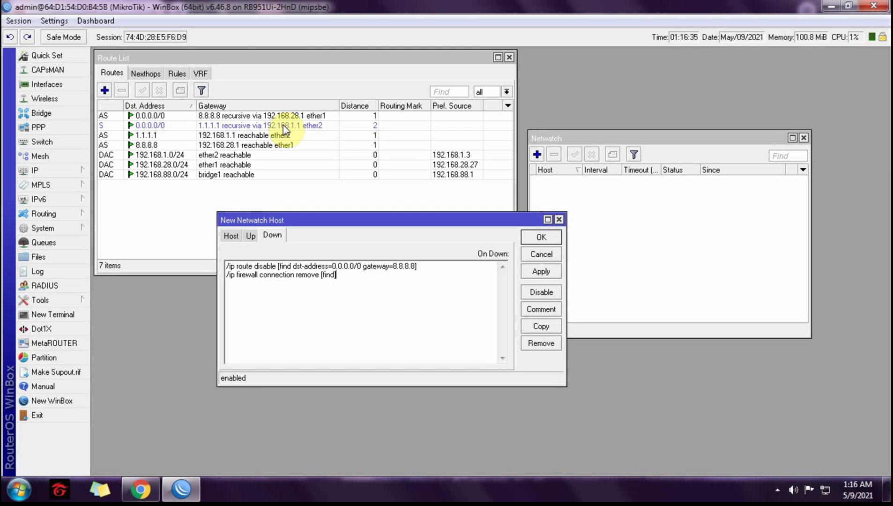
pyautogui.click(541, 238)
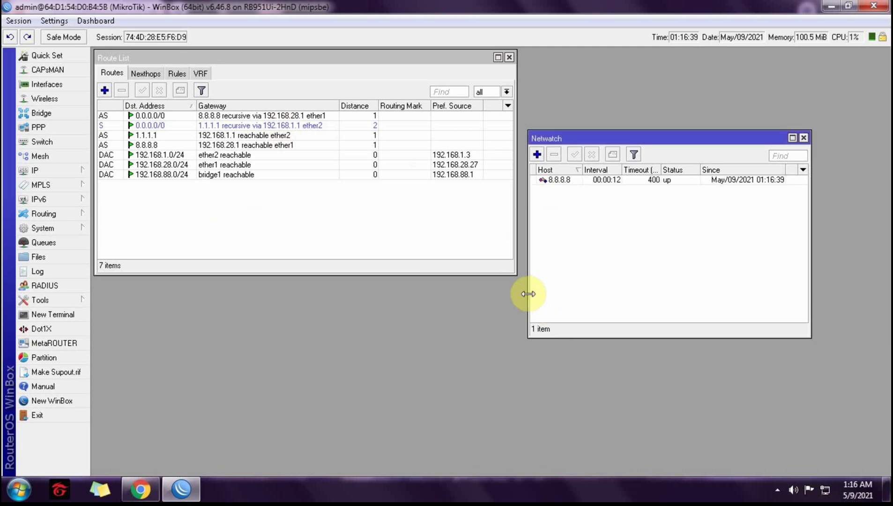
# Add the comment isp1 to the 8.8.8.8 Netwatch entry and save it
pyautogui.click(625, 181)
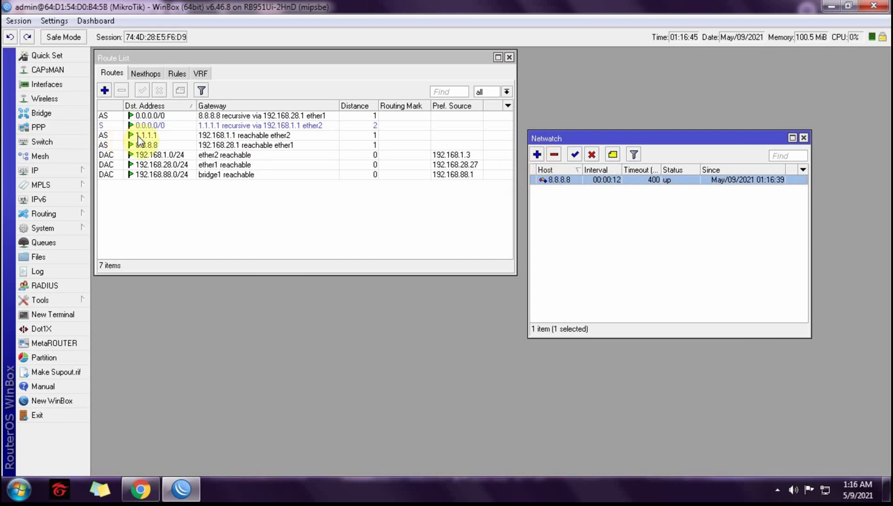
pyautogui.doubleClick(561, 185)
pyautogui.click(536, 311)
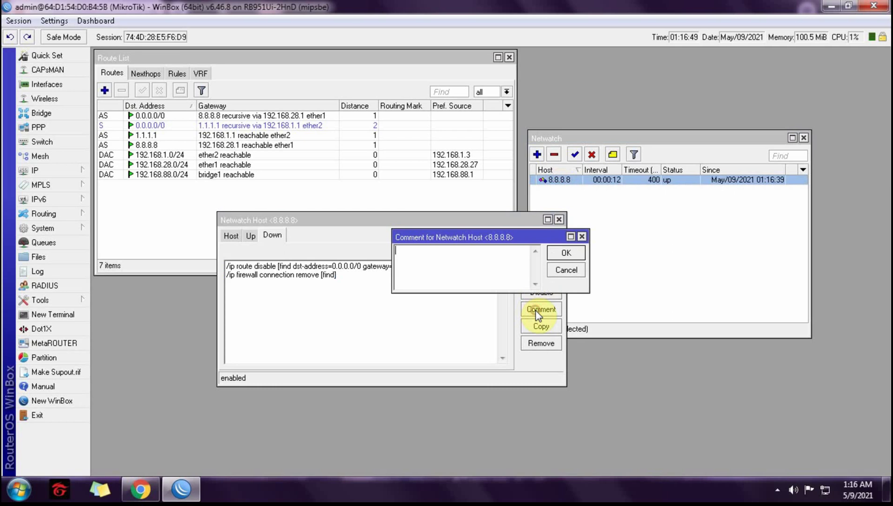
pyautogui.write('isp1')
pyautogui.click(567, 253)
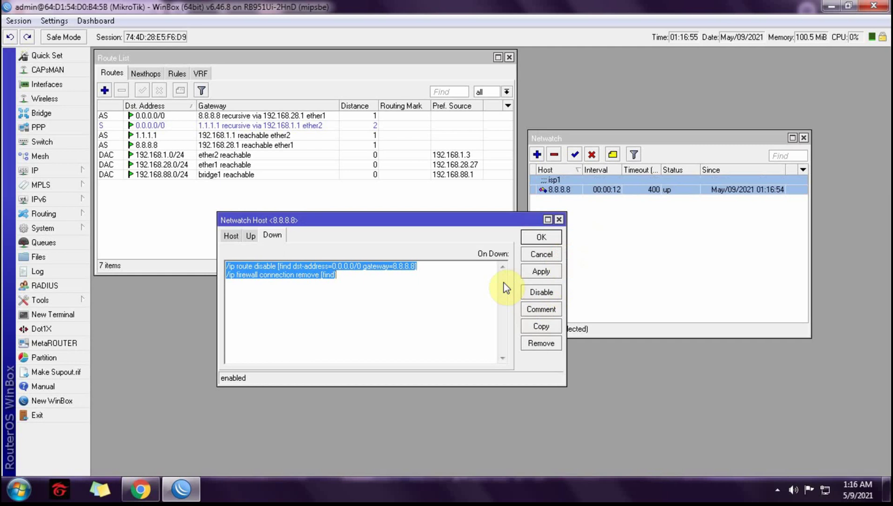
pyautogui.click(529, 242)
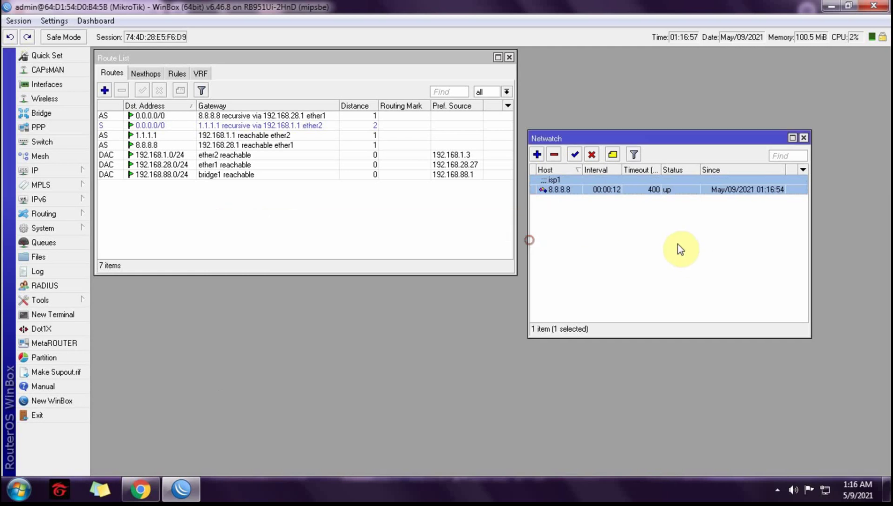
# Start a second Netwatch host entry and give it the comment isp2
pyautogui.click(537, 155)
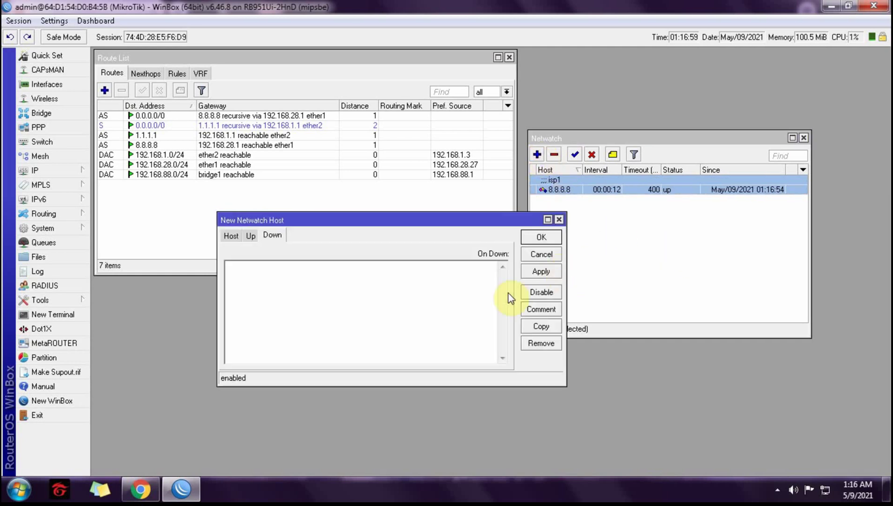
pyautogui.click(531, 310)
pyautogui.write('isp')
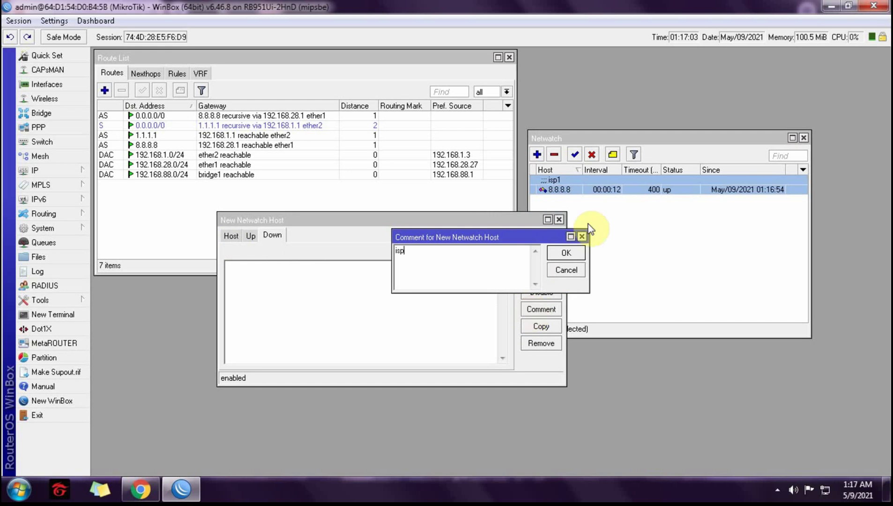
pyautogui.write('2')
pyautogui.click(566, 252)
# Set the isp2 Netwatch entry to host 1.1.1.1, interval 00:00:12 and timeout 400 ms
pyautogui.click(232, 237)
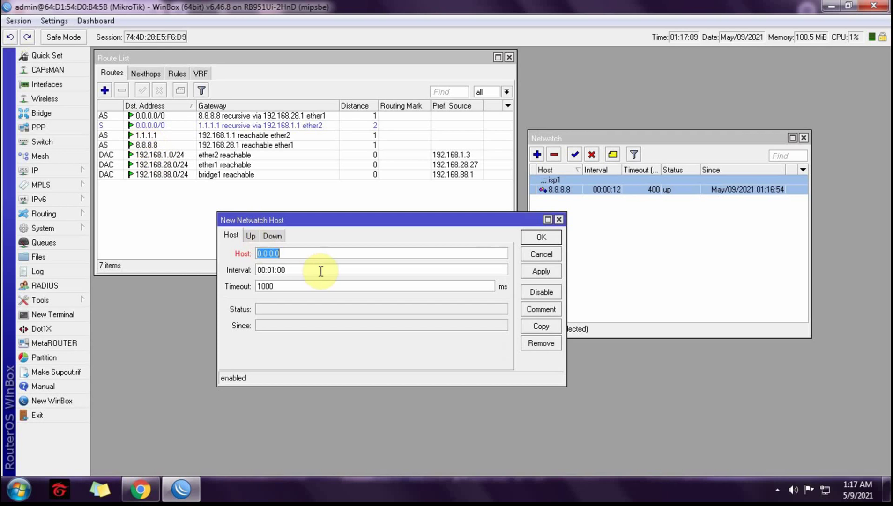
pyautogui.write('1.1.1.1')
pyautogui.click(271, 270)
pyautogui.press('Delete')
pyautogui.write('0')
pyautogui.press('Right')
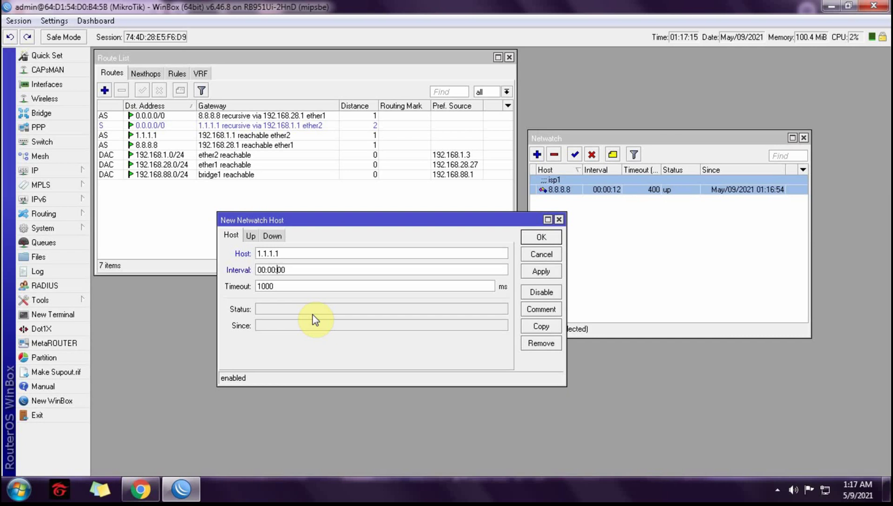
pyautogui.press('Delete')
pyautogui.press('Delete')
pyautogui.write('12')
pyautogui.moveTo(273, 285); pyautogui.dragTo(253, 282)
pyautogui.moveTo(311, 221); pyautogui.dragTo(409, 216)
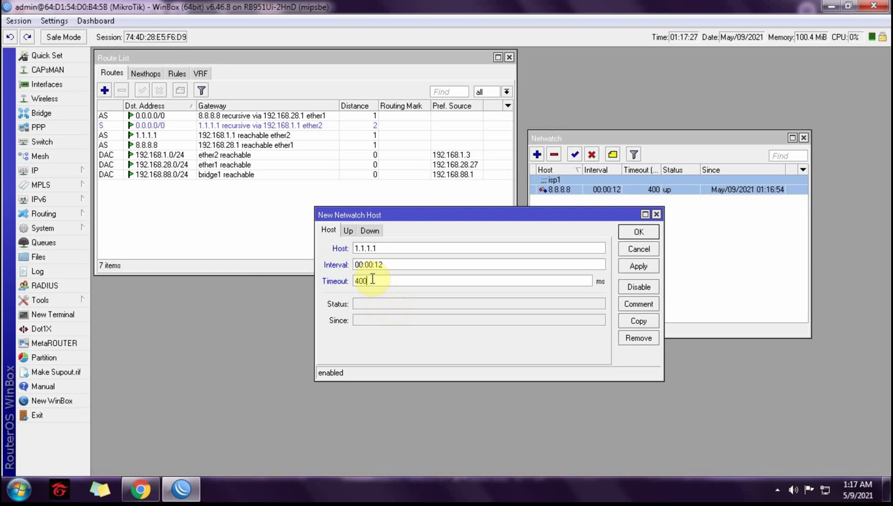
# Enter the On Up script for host 1.1.1.1: /ip route enable [find dst-address=0.0.0.0/0 gateway=1.1.1.1]
pyautogui.click(348, 231)
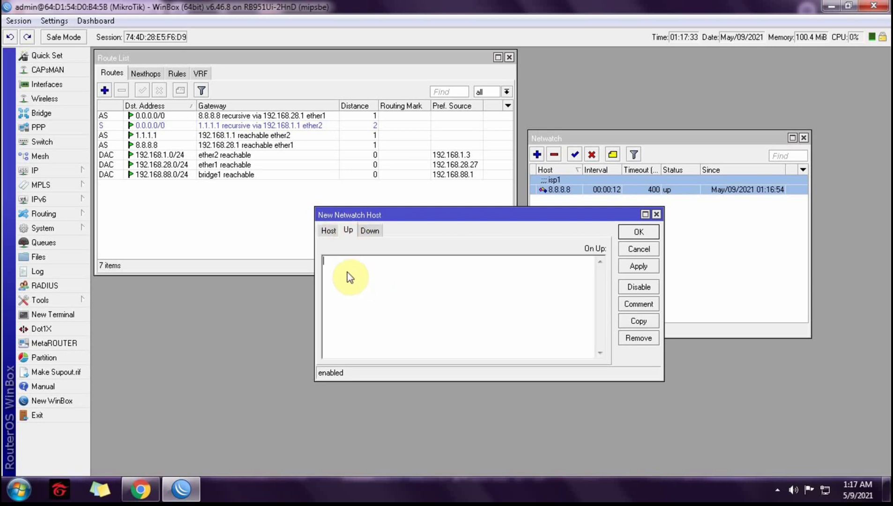
pyautogui.write('/ip route enable ')
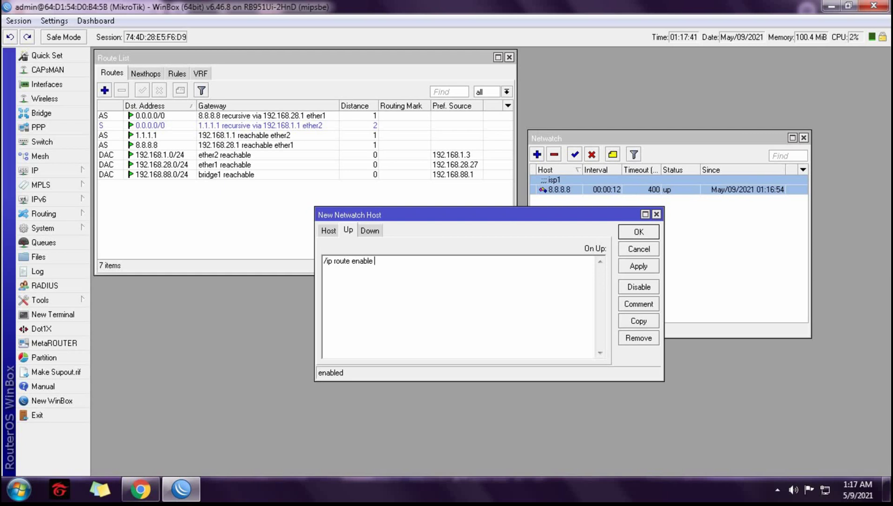
pyautogui.write('[find dst-address=0.0.0.0')
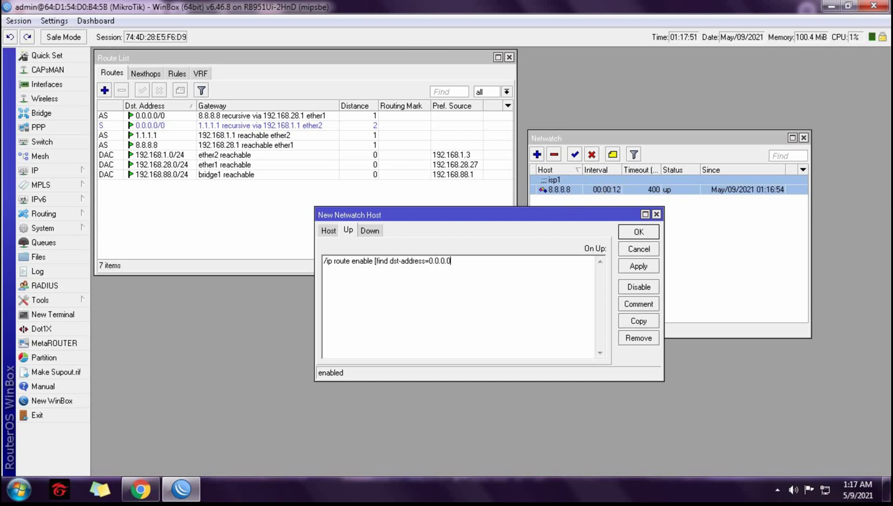
pyautogui.write('/0 gateway=1.1.1.1]')
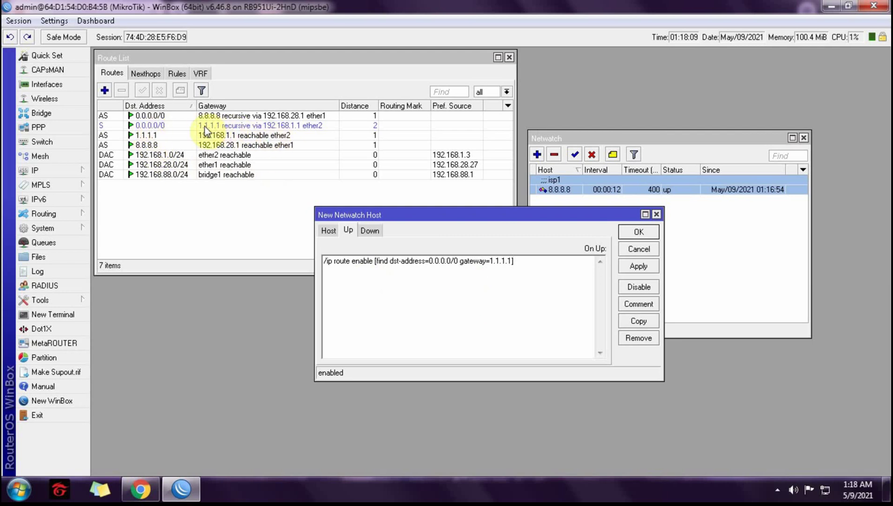
# Enter the first On Down script line for host 1.1.1.1: /ip route disable [find dst-address=0.0.0.0/0 gateway=1.1.1.1]
pyautogui.click(366, 230)
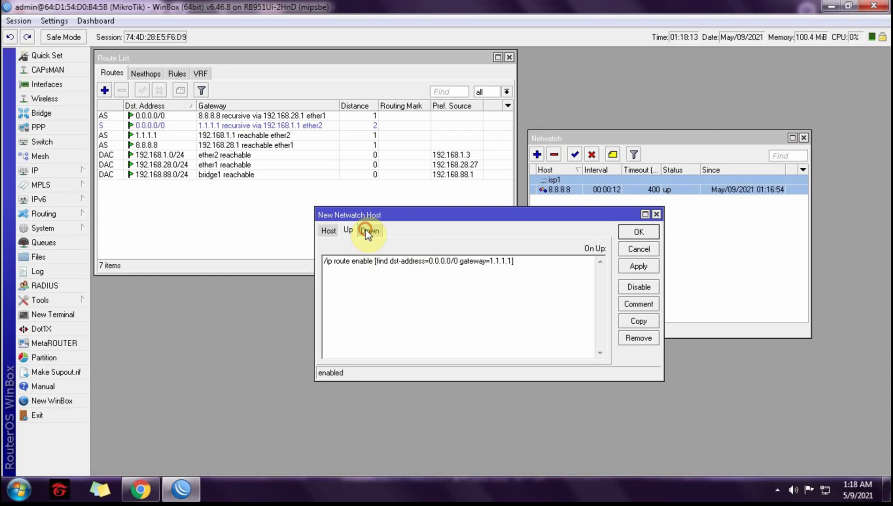
pyautogui.click(356, 273)
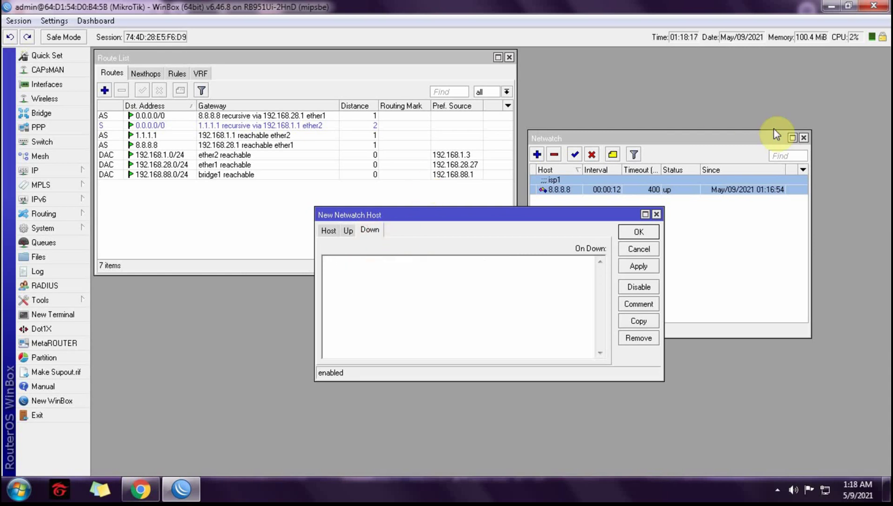
pyautogui.write('/ip route ')
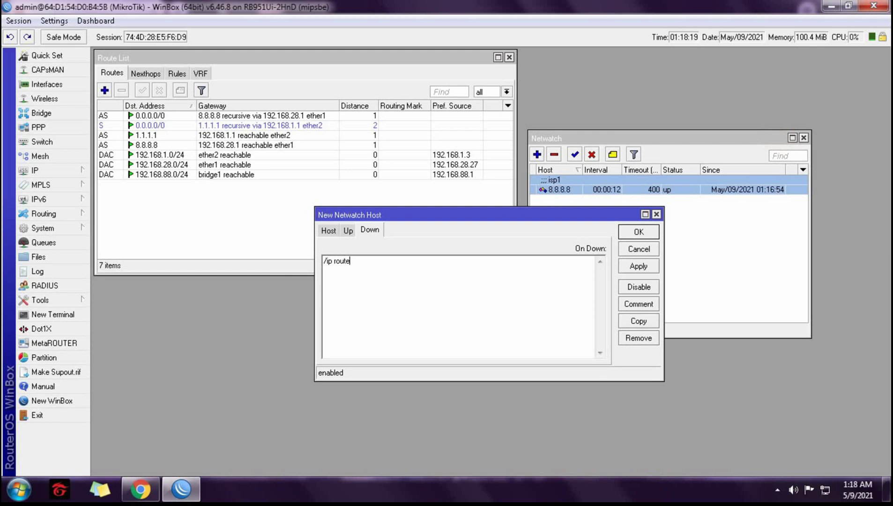
pyautogui.write('disable [find dst-address')
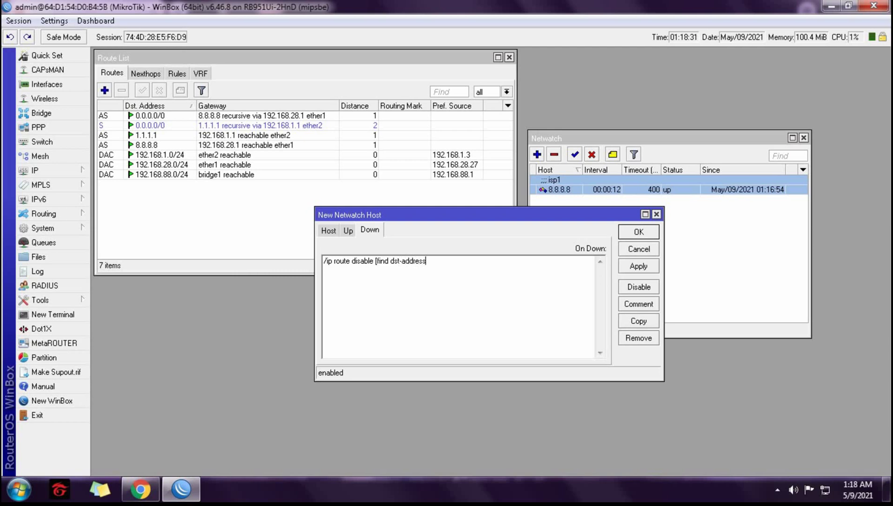
pyautogui.write('=0.0.0.0/0 gateway=1.1.1.1')
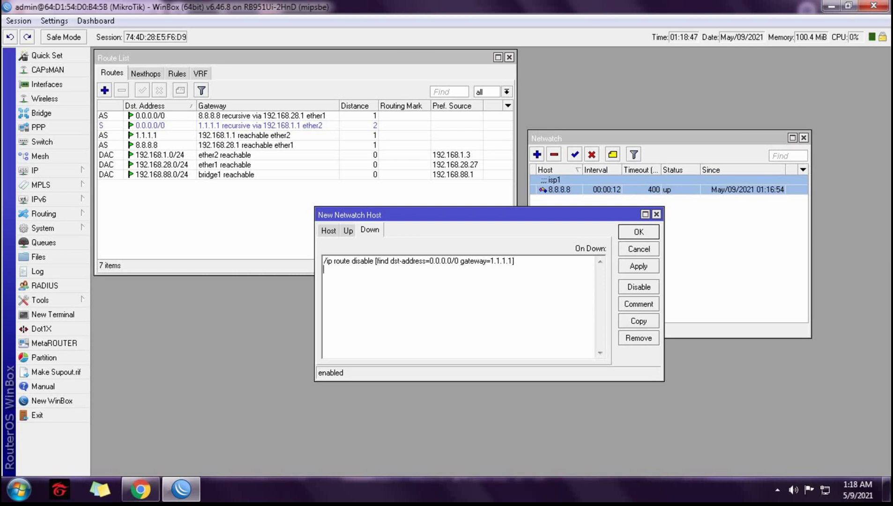
# Add a second On Down script line for host 1.1.1.1, /ip firewall connection remove [find], and save the Netwatch entry
pyautogui.press('Return')
pyautogui.write('/')
pyautogui.write('p')
pyautogui.write('ip firewa')
pyautogui.write('ll connection r')
pyautogui.write('emove')
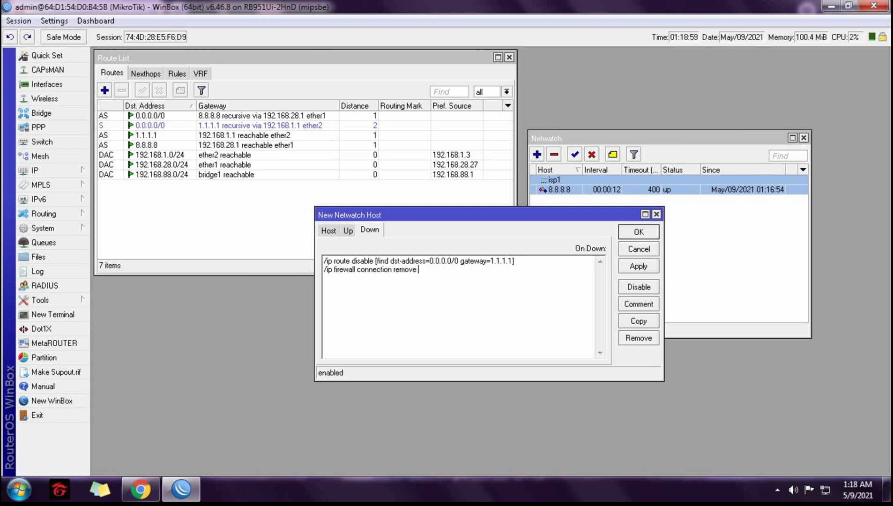
pyautogui.write(' [find]')
pyautogui.click(633, 269)
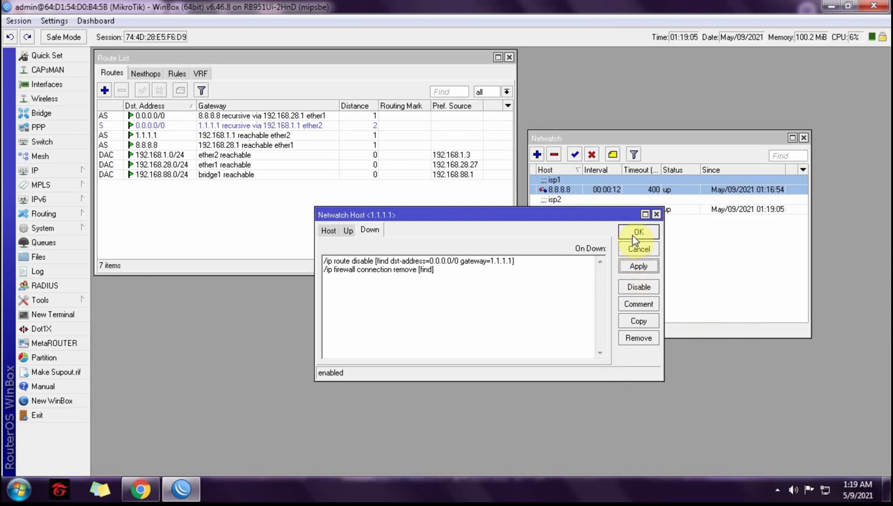
pyautogui.click(633, 234)
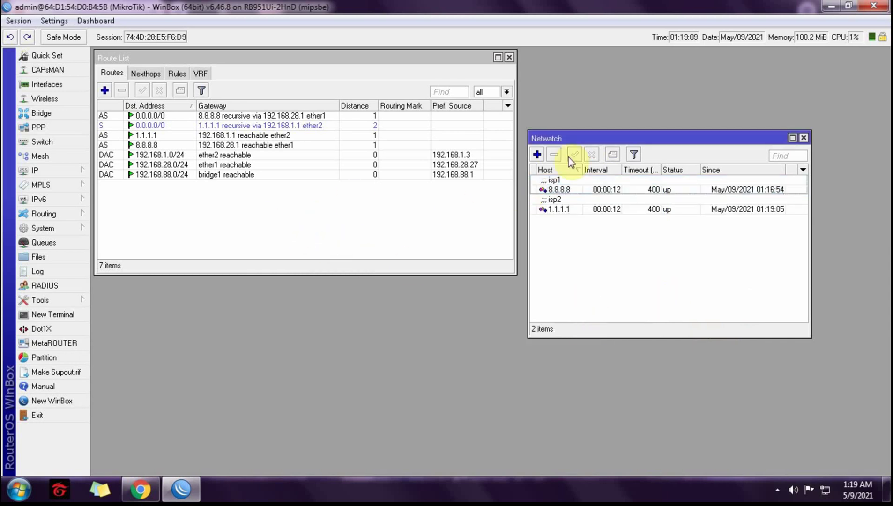
# Show the firewall filter rules, arranging the Netwatch and Firewall windows so the routes and watched hosts stay in view
pyautogui.moveTo(595, 138); pyautogui.dragTo(590, 65)
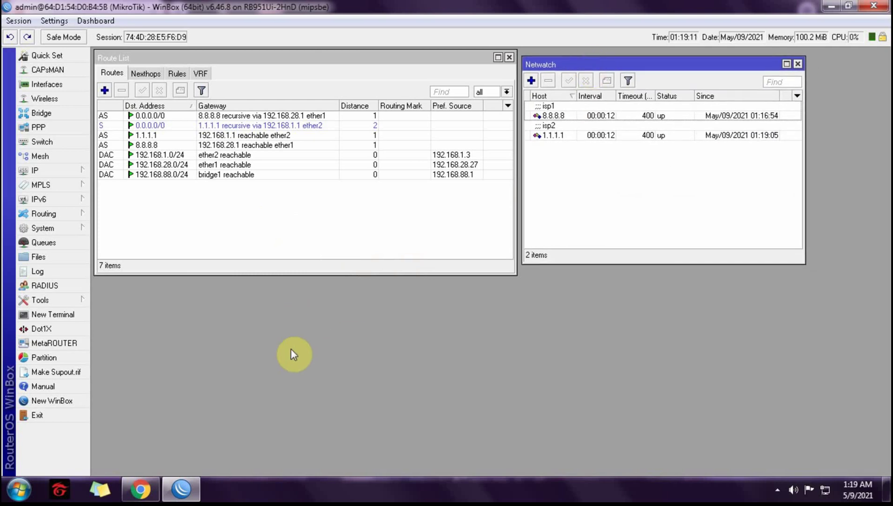
pyautogui.click(46, 171)
pyautogui.click(126, 239)
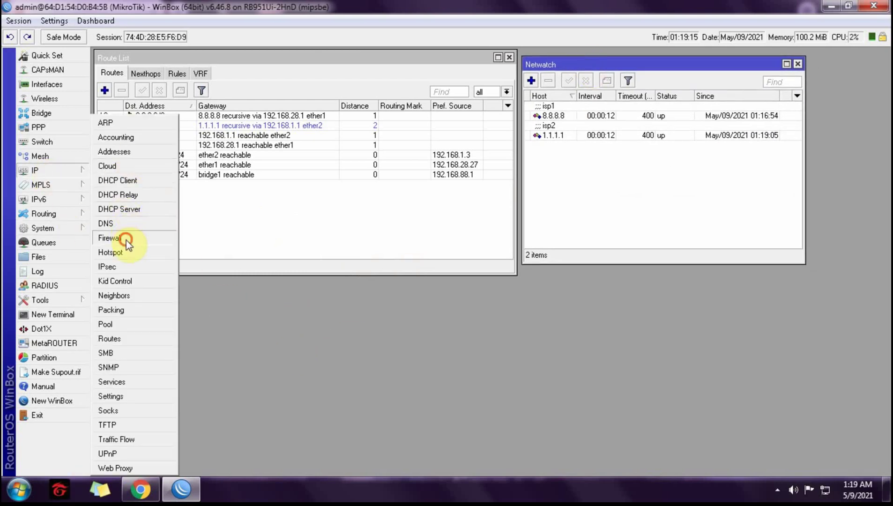
pyautogui.moveTo(335, 66); pyautogui.dragTo(338, 197)
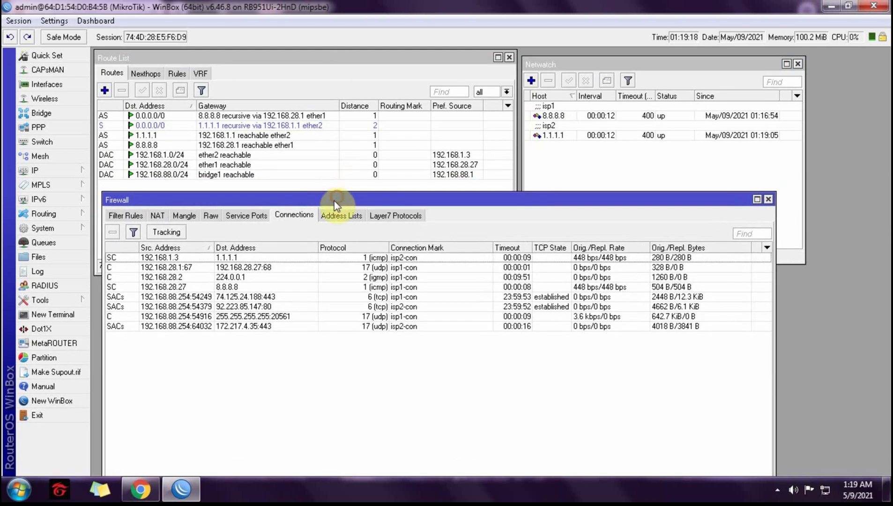
pyautogui.click(114, 217)
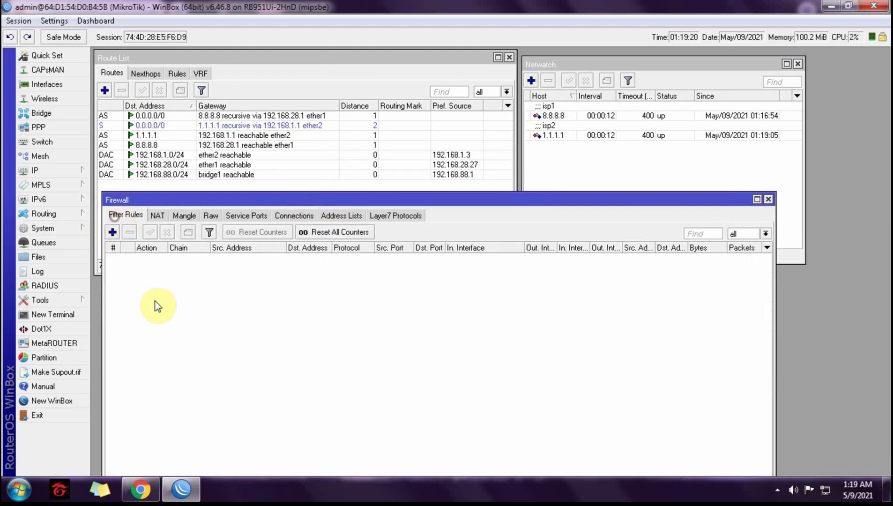
# Start a new firewall filter rule with chain output and destination address 8.8.8.8
pyautogui.click(112, 232)
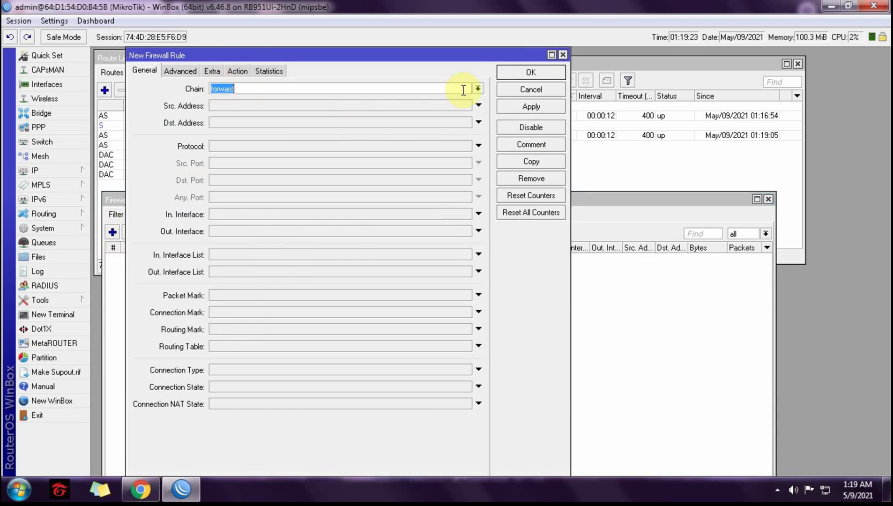
pyautogui.click(478, 89)
pyautogui.click(213, 114)
pyautogui.click(222, 122)
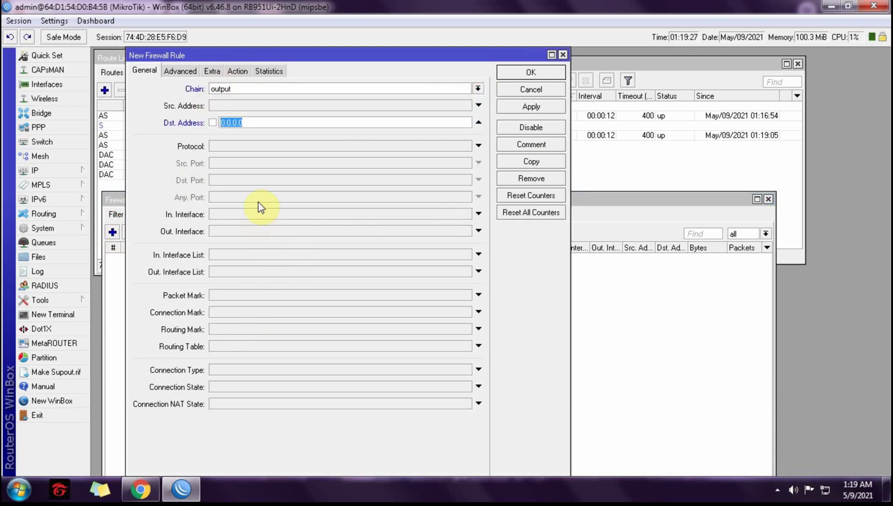
pyautogui.moveTo(352, 55); pyautogui.dragTo(394, 182)
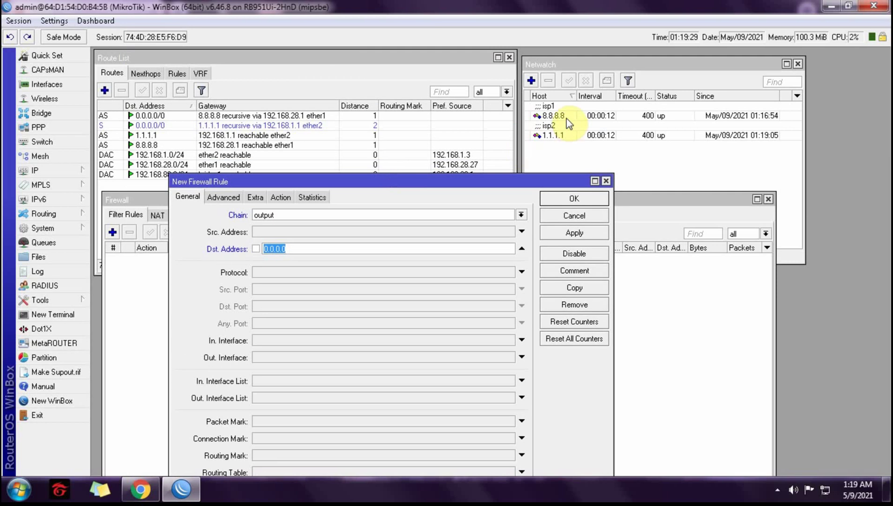
pyautogui.write('8.8.8.8')
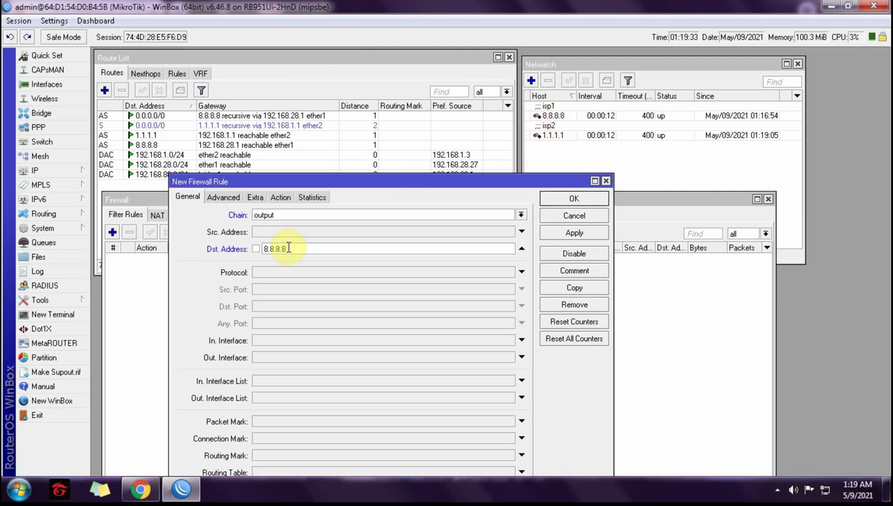
# Set the protocol of the 8.8.8.8 filter rule to icmp
pyautogui.moveTo(325, 182); pyautogui.dragTo(338, 125)
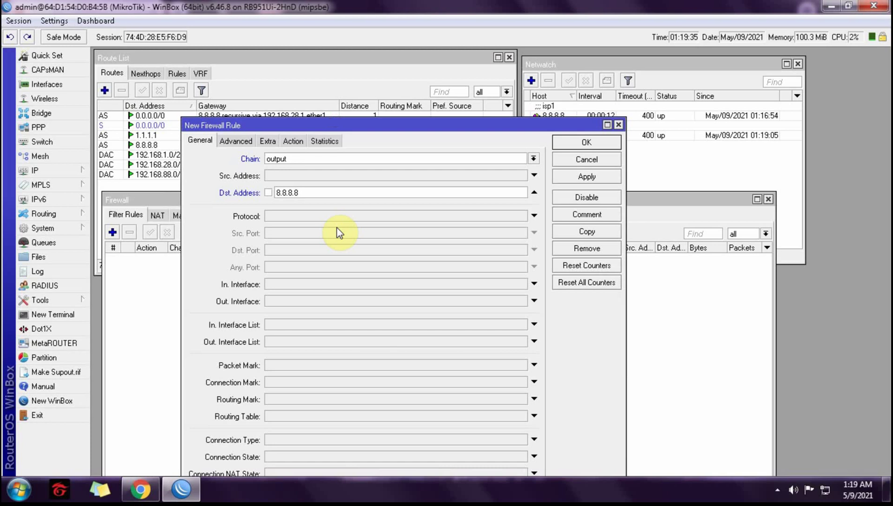
pyautogui.click(294, 141)
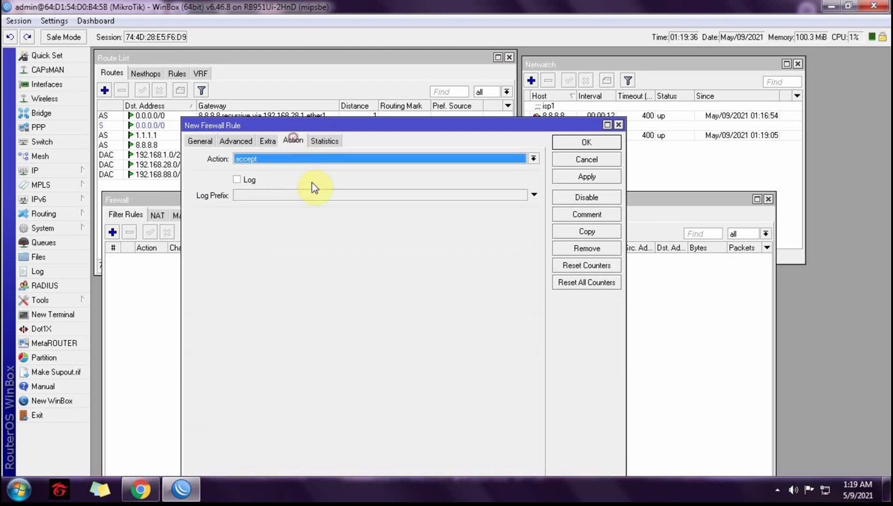
pyautogui.click(201, 142)
pyautogui.click(271, 218)
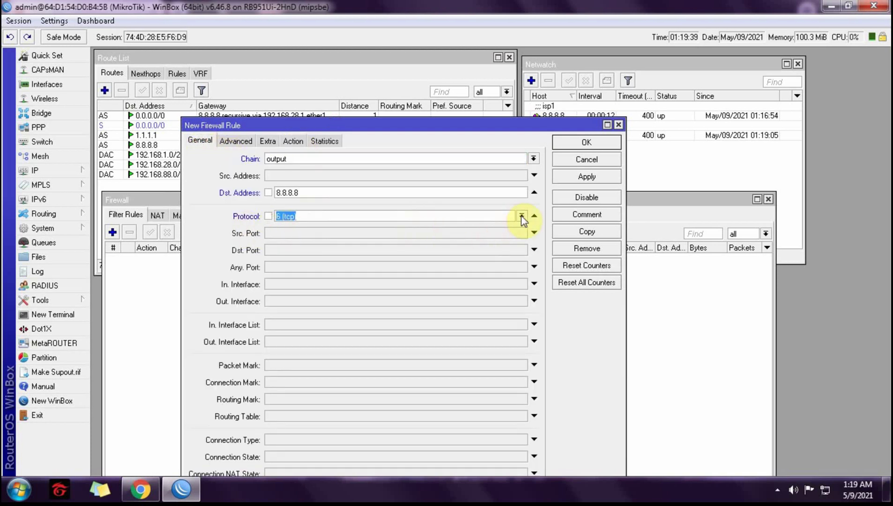
pyautogui.click(522, 216)
pyautogui.click(285, 226)
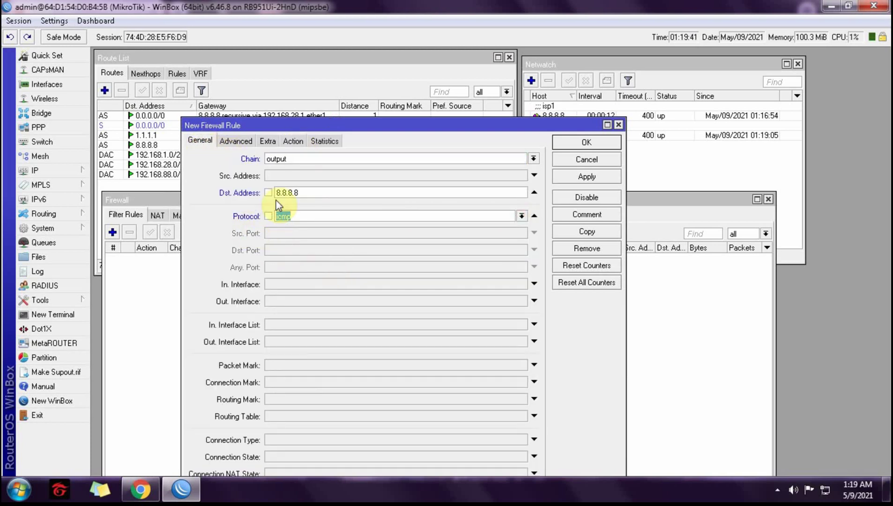
# Set the 8.8.8.8 rule's action to drop with the comment drop isp1, then save and disable the rule
pyautogui.click(293, 141)
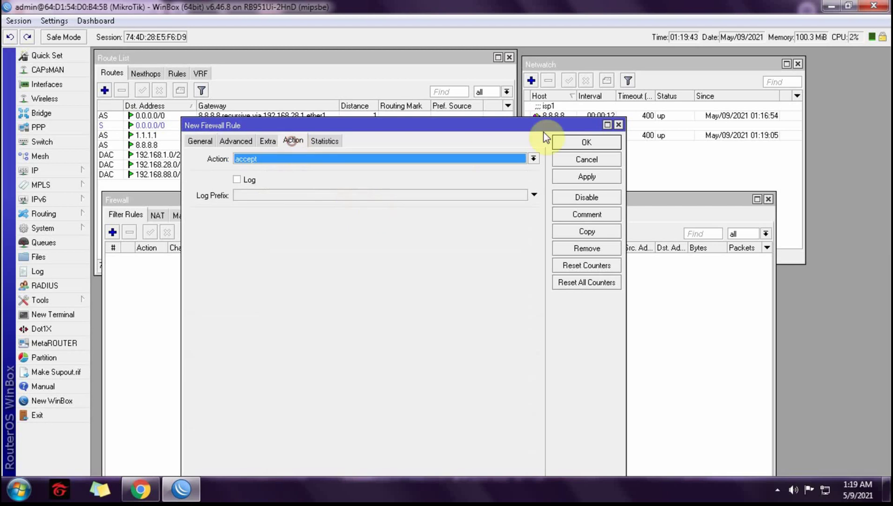
pyautogui.click(533, 158)
pyautogui.click(236, 197)
pyautogui.click(580, 216)
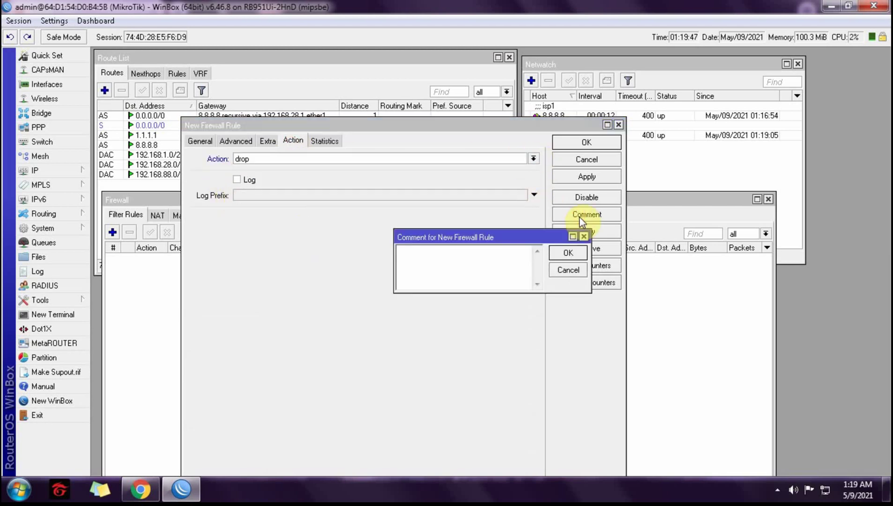
pyautogui.write('drop isp1')
pyautogui.click(568, 259)
pyautogui.click(580, 144)
pyautogui.click(321, 267)
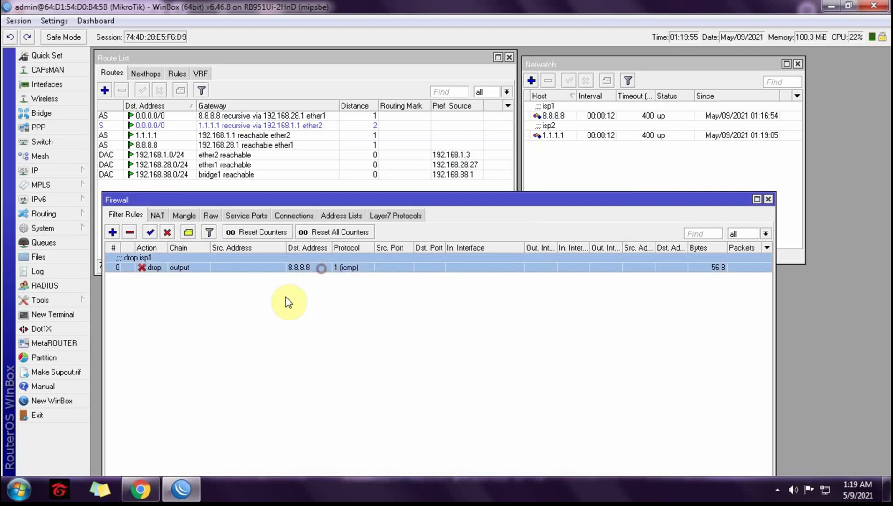
pyautogui.click(167, 232)
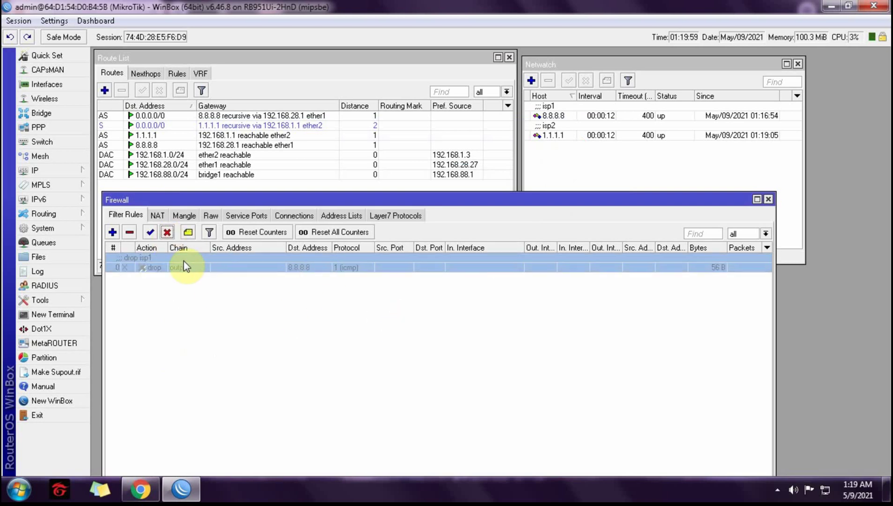
# Start a second firewall filter rule with chain output, destination address 1.1.1.1 and protocol icmp
pyautogui.click(112, 234)
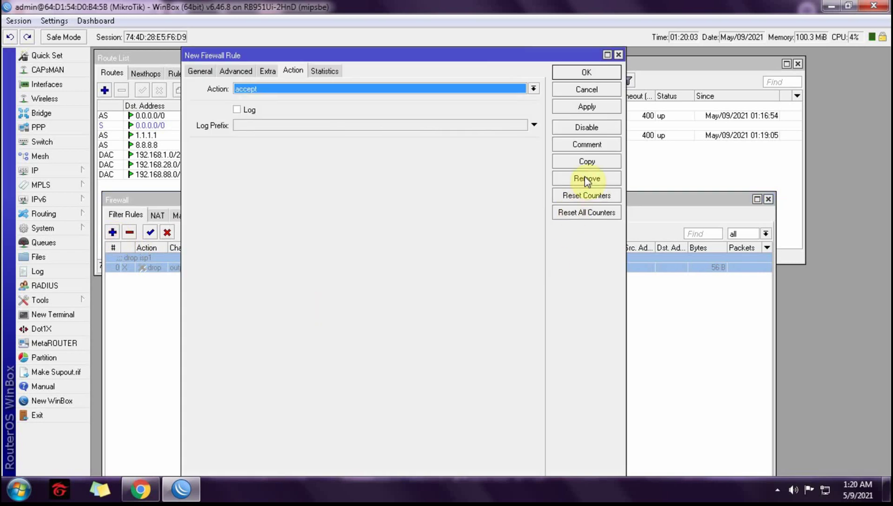
pyautogui.click(199, 72)
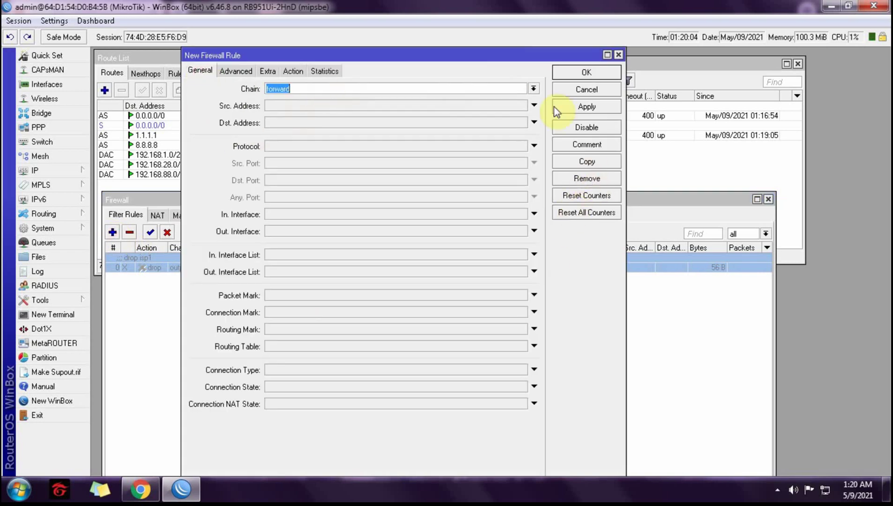
pyautogui.click(533, 89)
pyautogui.click(272, 117)
pyautogui.click(279, 123)
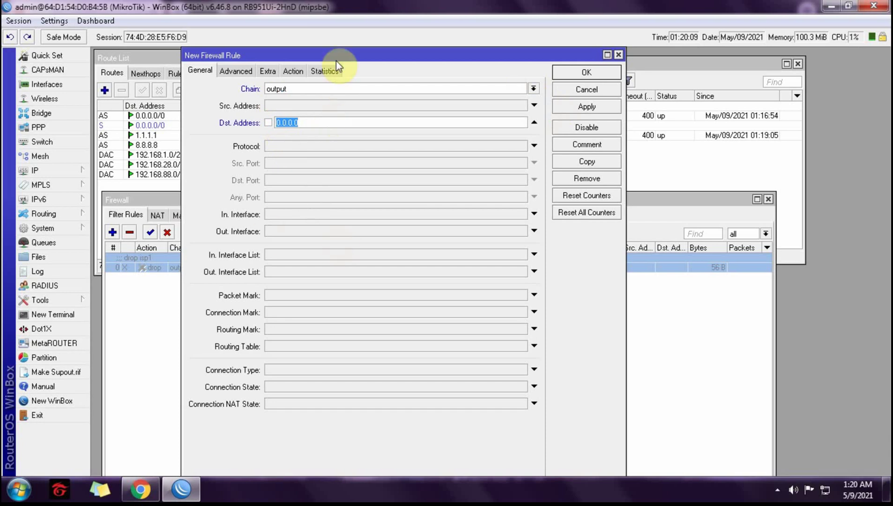
pyautogui.moveTo(336, 61); pyautogui.dragTo(399, 77)
pyautogui.write('1.1.1.1')
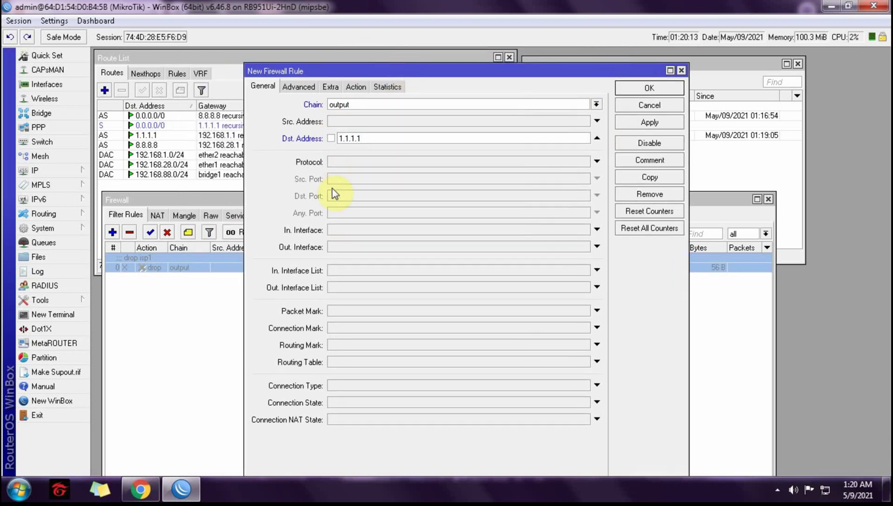
pyautogui.click(344, 164)
pyautogui.click(585, 163)
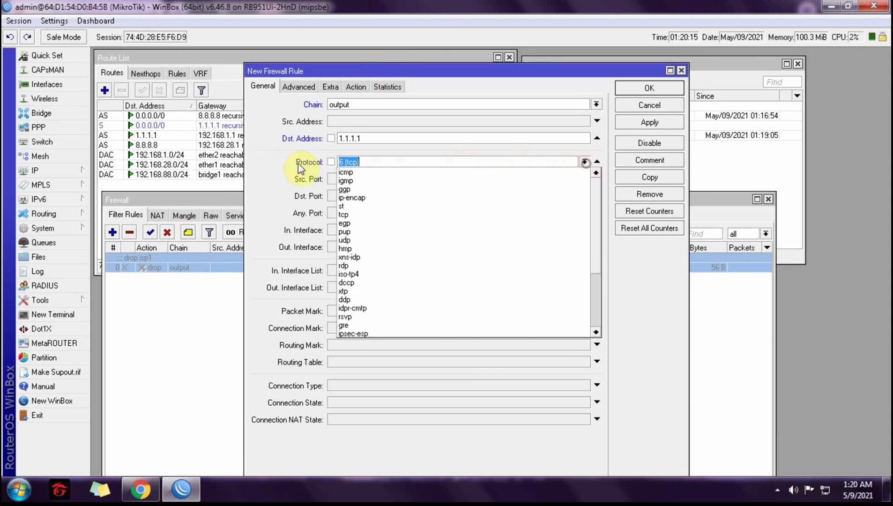
pyautogui.click(356, 172)
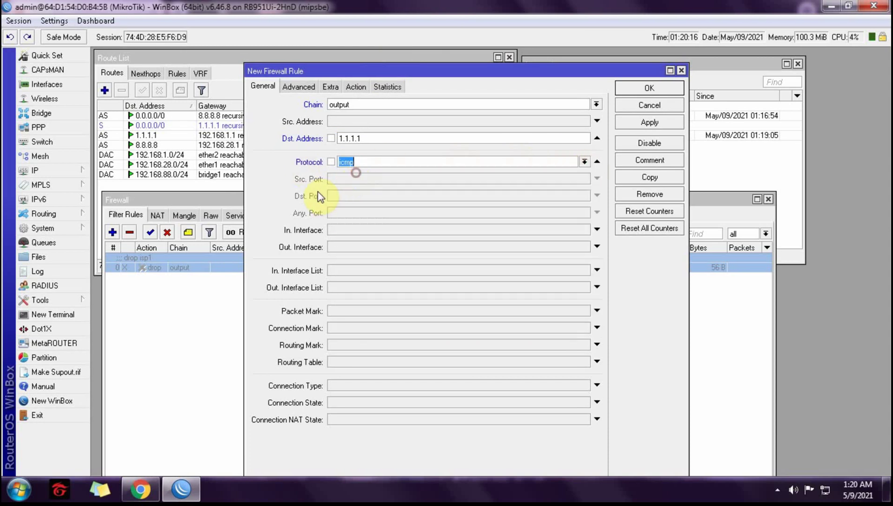
# Set the 1.1.1.1 rule's action to drop and disable the rule, committing its changes
pyautogui.click(358, 88)
pyautogui.click(595, 103)
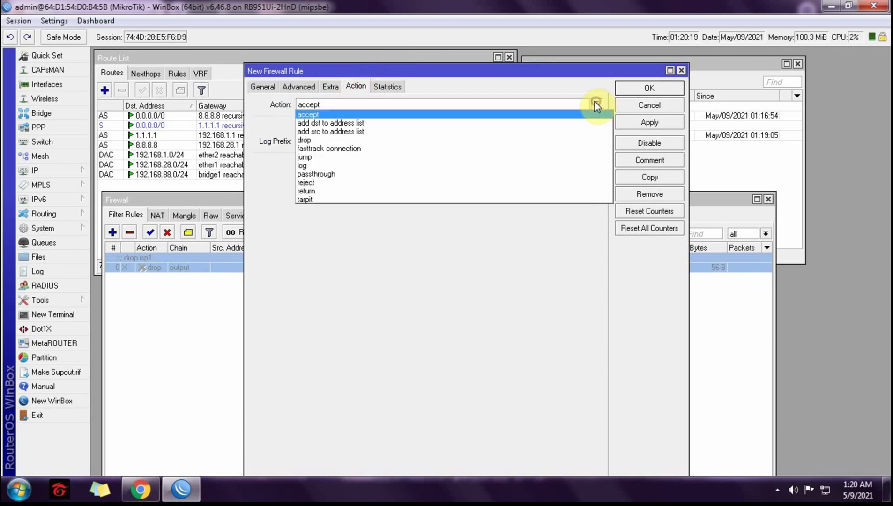
pyautogui.click(307, 138)
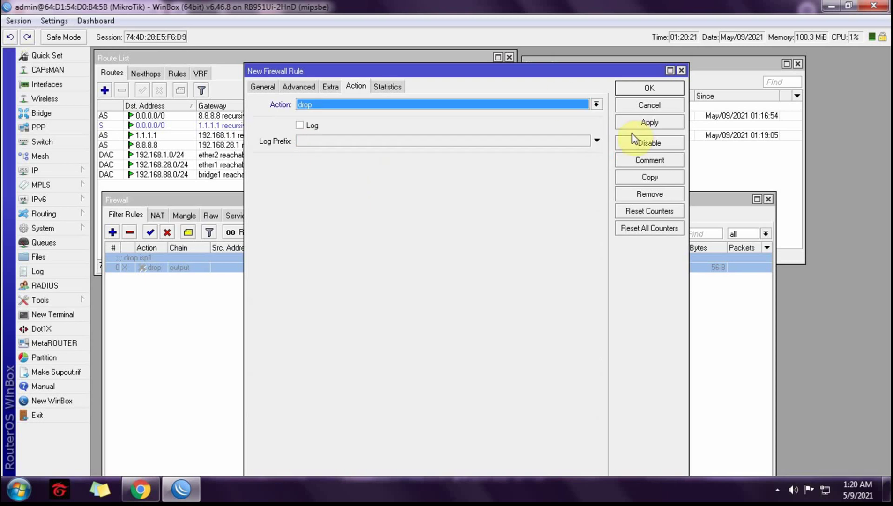
pyautogui.click(636, 146)
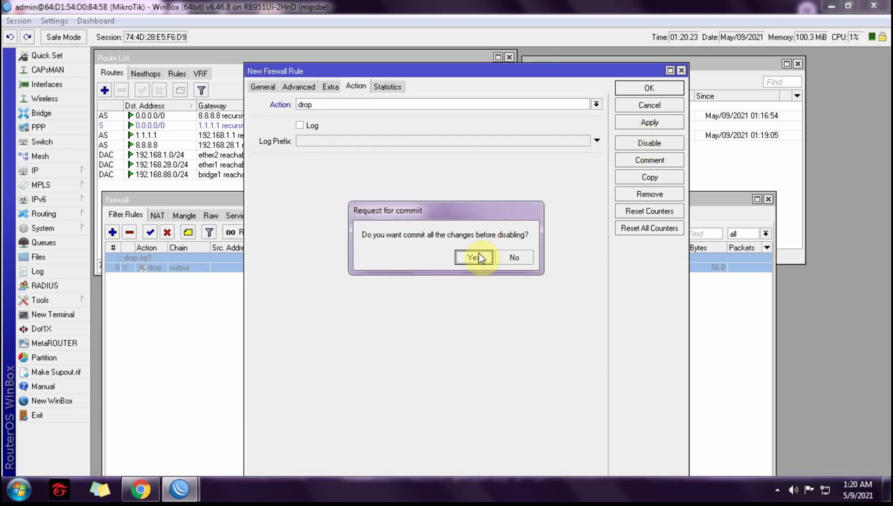
pyautogui.click(475, 257)
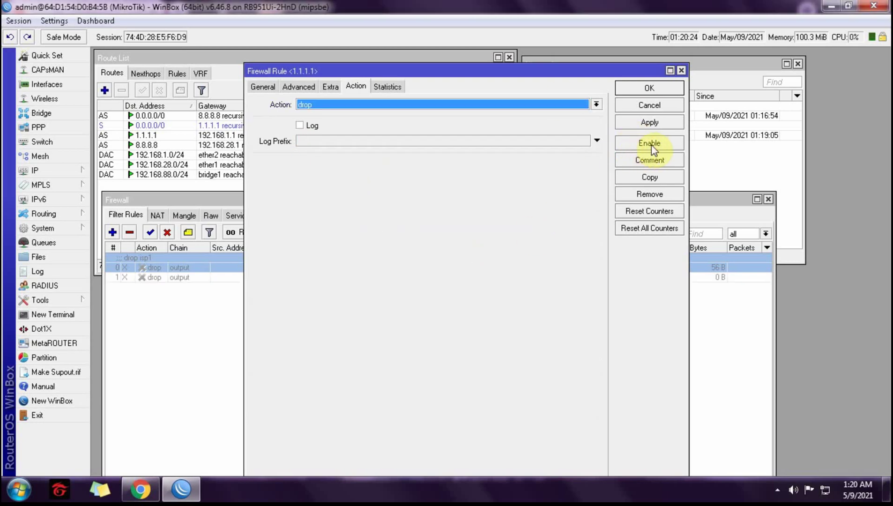
# Give the 1.1.1.1 filter rule the comment drop isp2 and finish editing it
pyautogui.click(648, 159)
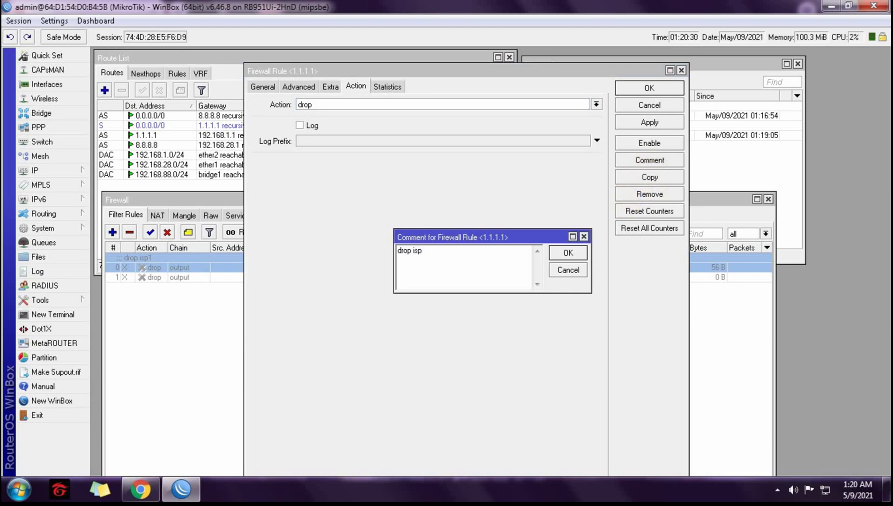
pyautogui.click(569, 253)
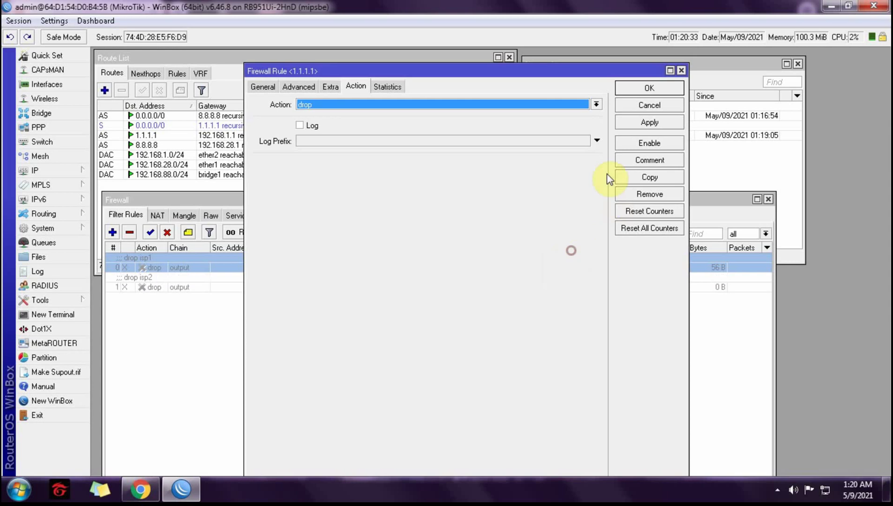
pyautogui.click(647, 92)
pyautogui.moveTo(514, 200)
pyautogui.mouseDown()
pyautogui.moveTo(502, 178)
pyautogui.moveTo(509, 200)
pyautogui.mouseUp()
pyautogui.click(452, 397)
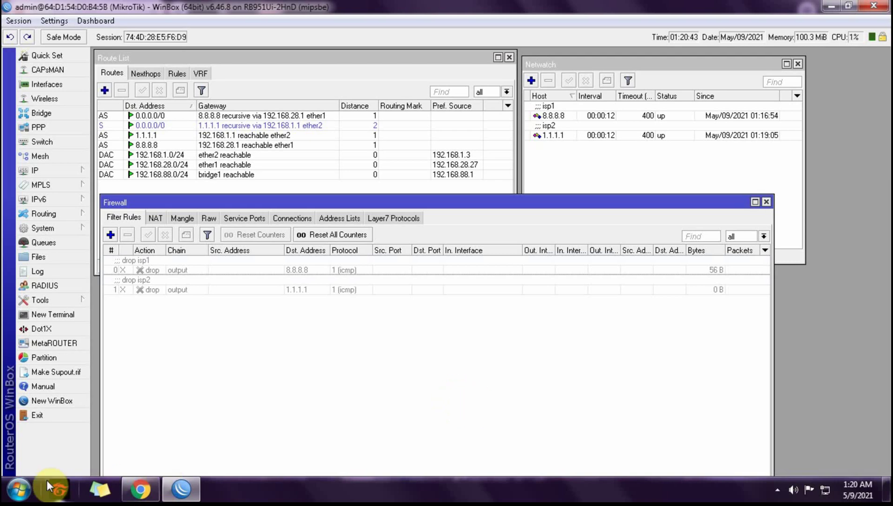
# Open Windows Command Prompt and place its window clear of the route list, Netwatch entries and drop rules
pyautogui.click(19, 489)
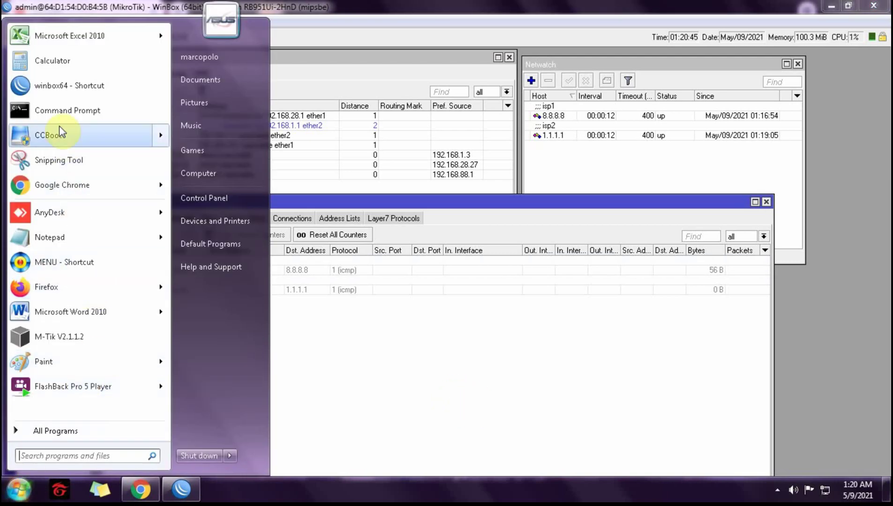
pyautogui.click(61, 110)
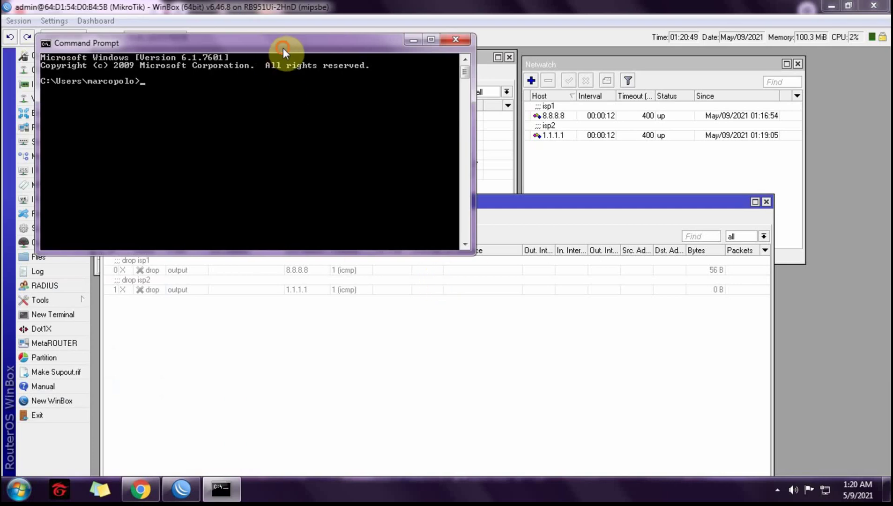
pyautogui.moveTo(285, 48); pyautogui.dragTo(696, 244)
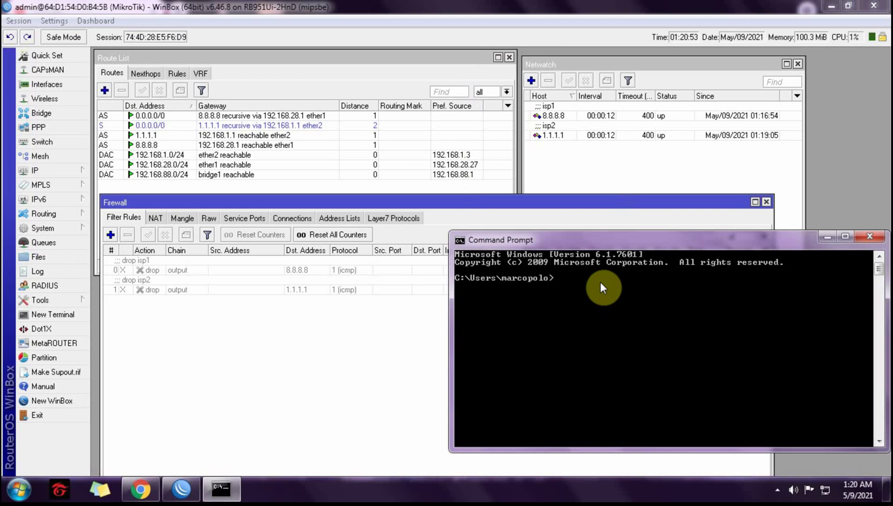
pyautogui.write('ping www.google.com -t')
pyautogui.press('Return')
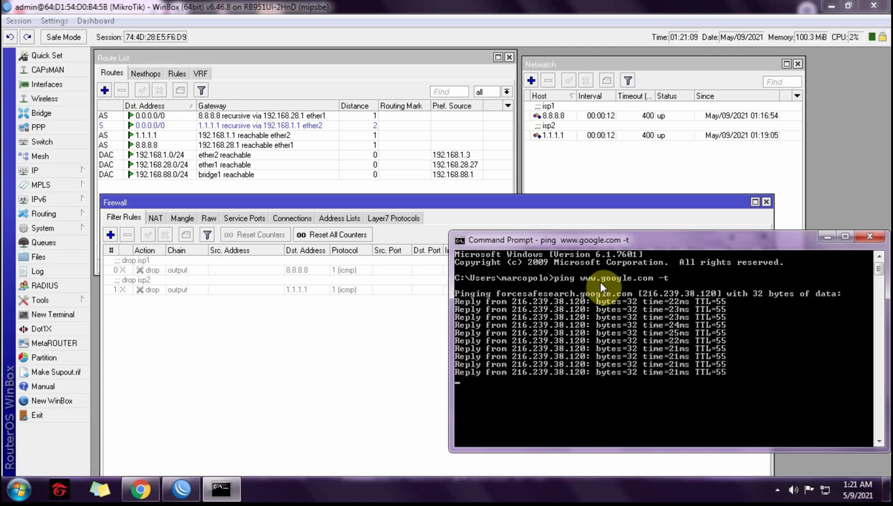
# Switch to Chrome, play the Middle-earth: Shadow of War Balrog boss fight video from YouTube, and close the spare YouTube tab
pyautogui.click(140, 489)
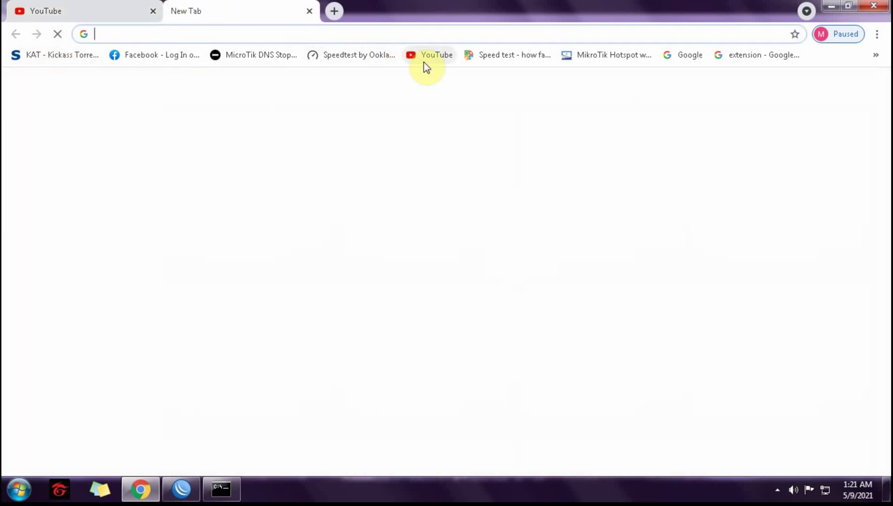
pyautogui.click(423, 61)
pyautogui.click(432, 55)
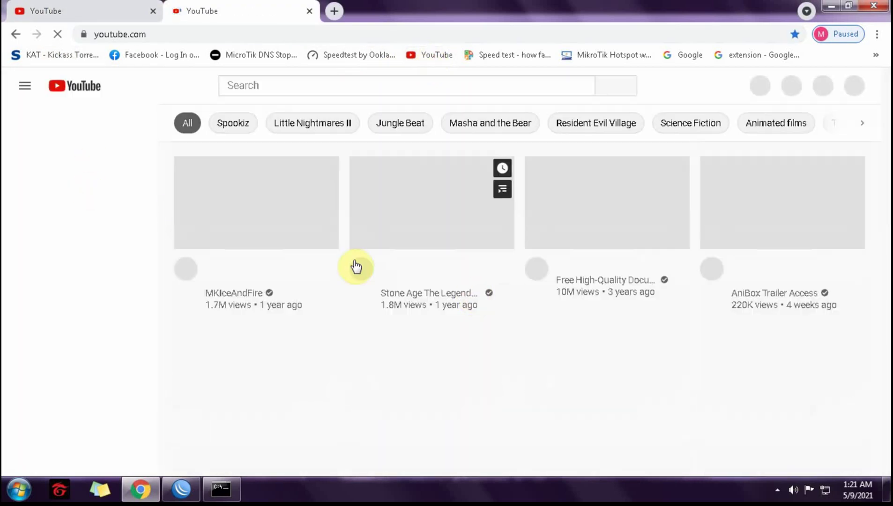
pyautogui.scroll(-3, 498, 307)
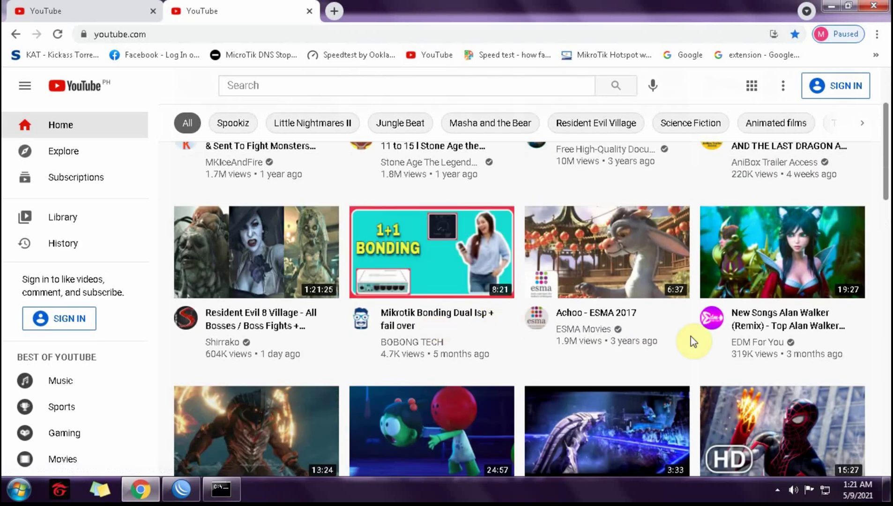
pyautogui.scroll(-6, 424, 362)
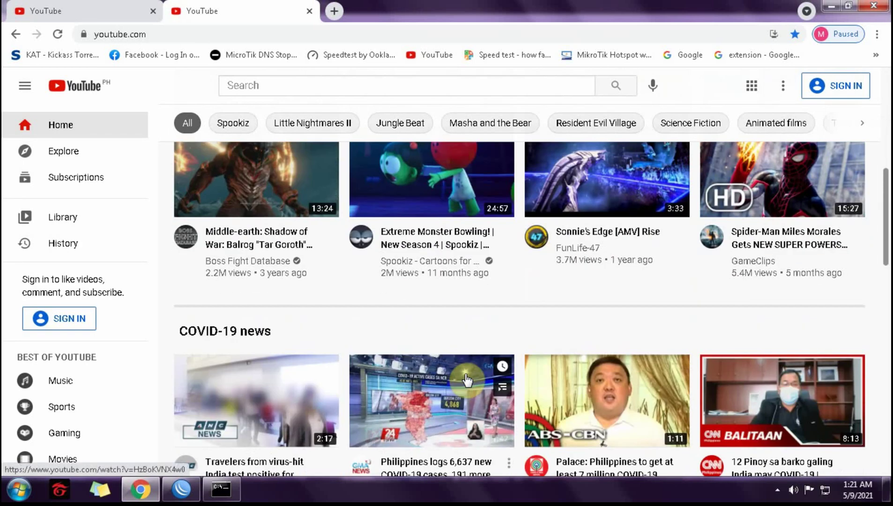
pyautogui.scroll(3, 278, 285)
pyautogui.click(257, 312)
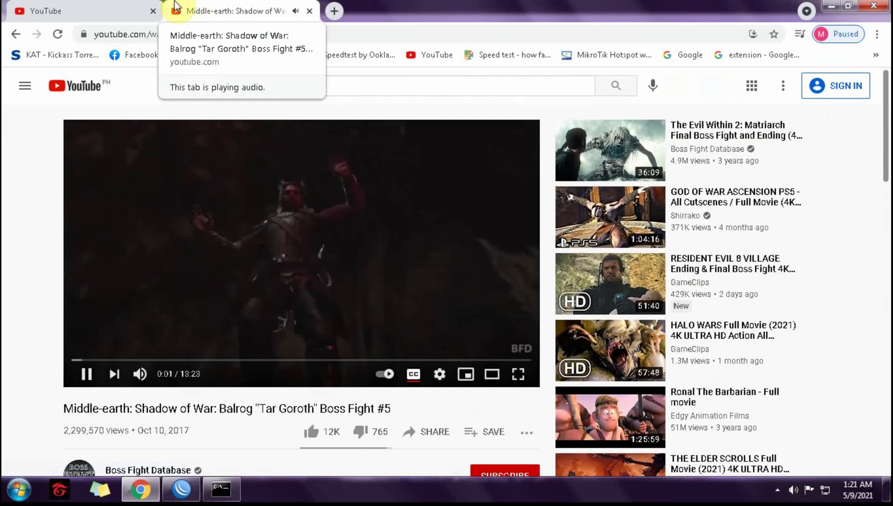
pyautogui.click(153, 11)
# Play THE LAST OF US REMASTERED PS5 gameplay video in a second YouTube tab, mute it, and return to the Middle-earth video
pyautogui.click(177, 11)
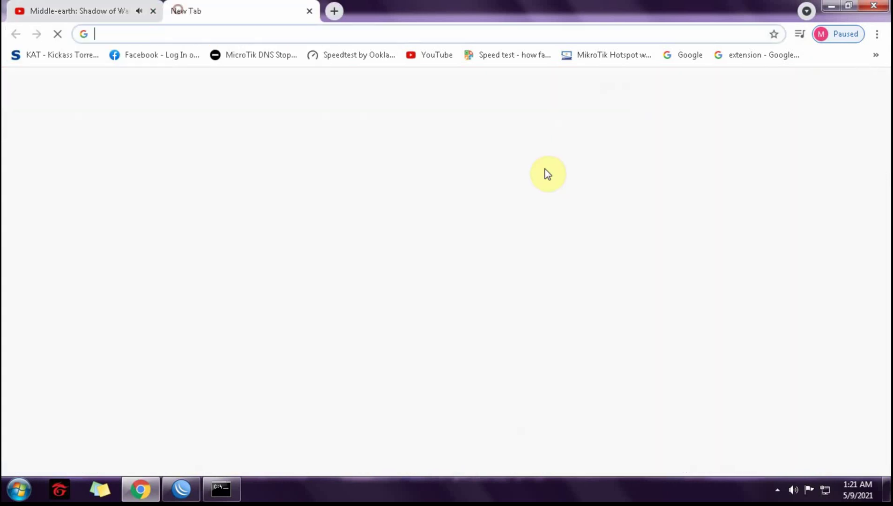
pyautogui.click(418, 55)
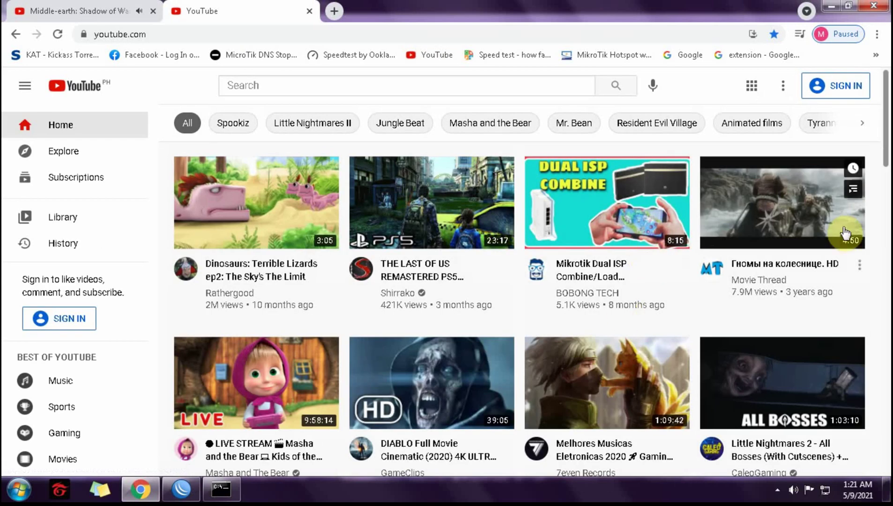
pyautogui.click(446, 212)
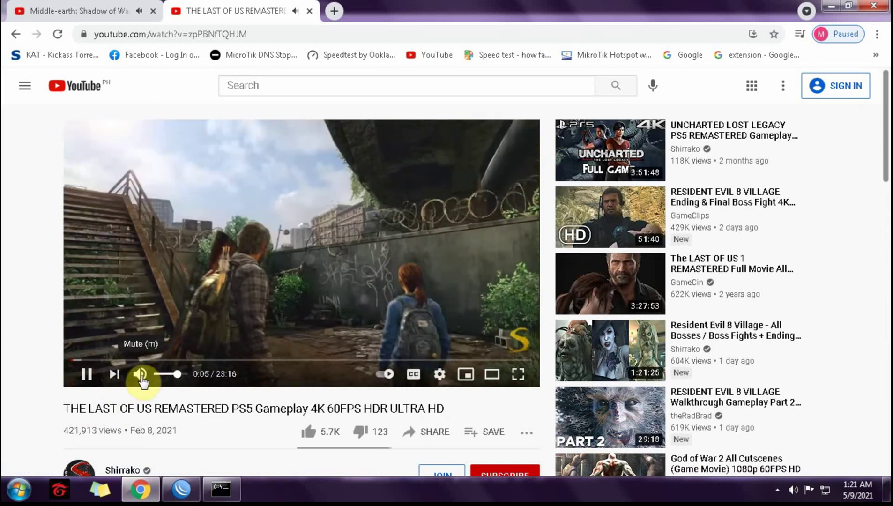
pyautogui.click(141, 378)
pyautogui.click(88, 17)
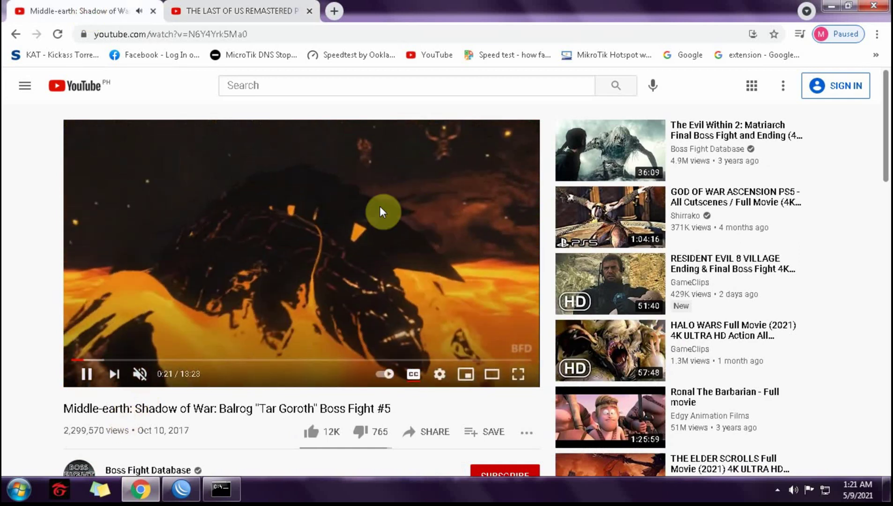
# Play the Evil Spider-Man Kills Spider-Man Scene video in a third YouTube tab, skipping its advertisement
pyautogui.click(334, 14)
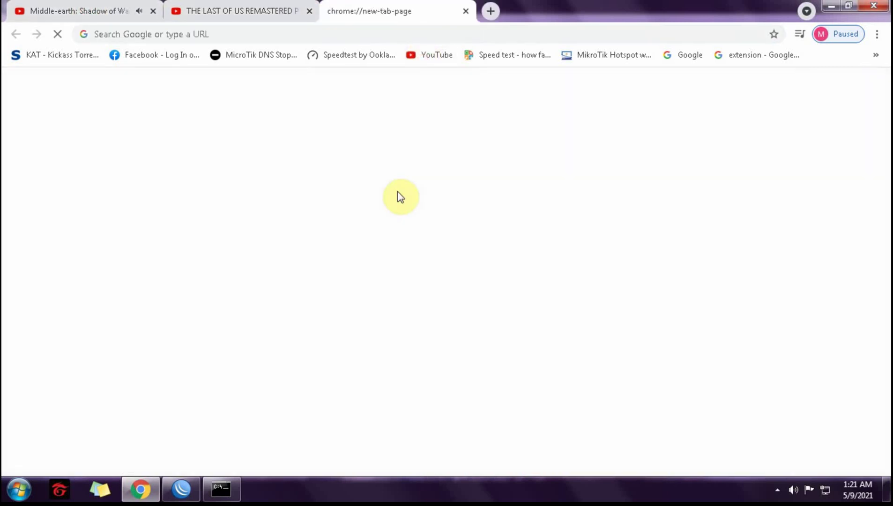
pyautogui.click(409, 326)
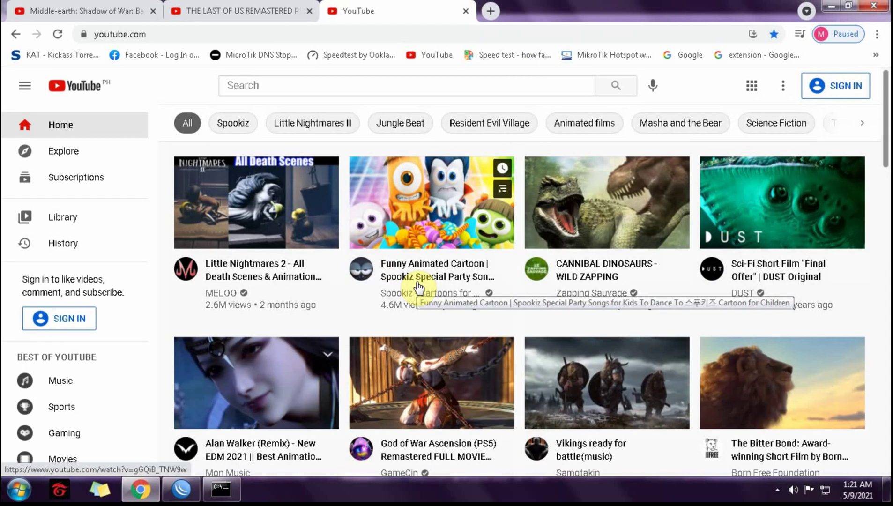
pyautogui.scroll(-5, 302, 405)
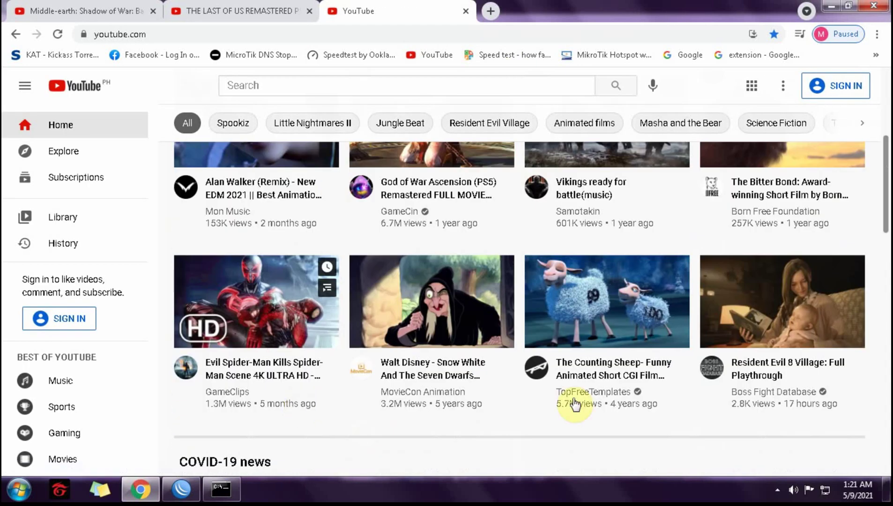
pyautogui.click(254, 305)
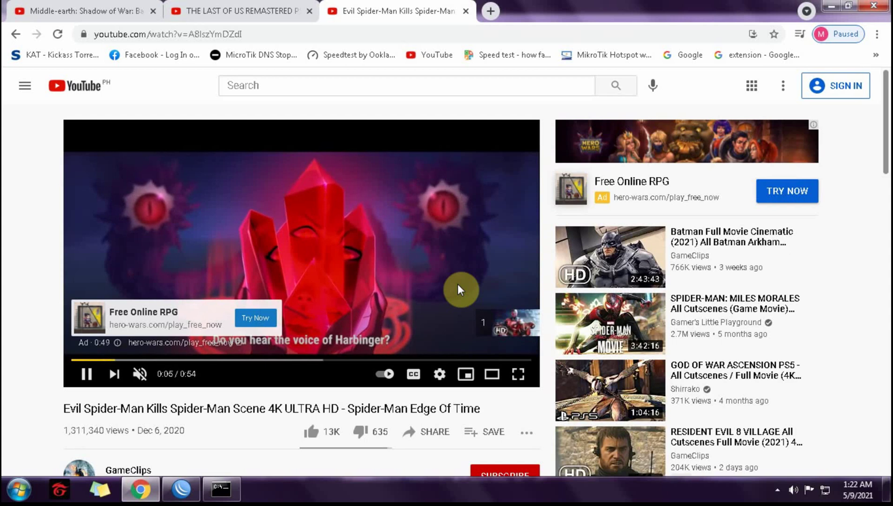
pyautogui.click(501, 322)
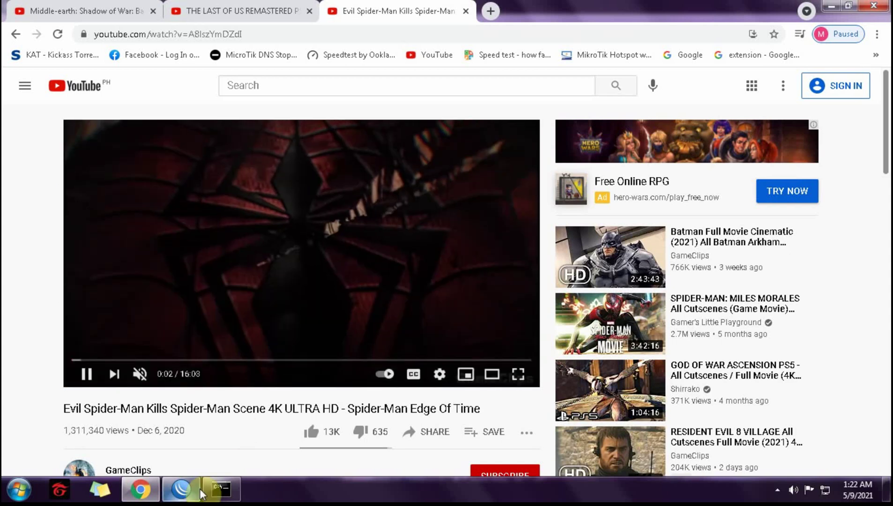
# Switch to WinBox and arrange the running ping window and the Netwatch window clear of the route list and drop rules
pyautogui.click(221, 489)
pyautogui.moveTo(678, 250); pyautogui.dragTo(727, 226)
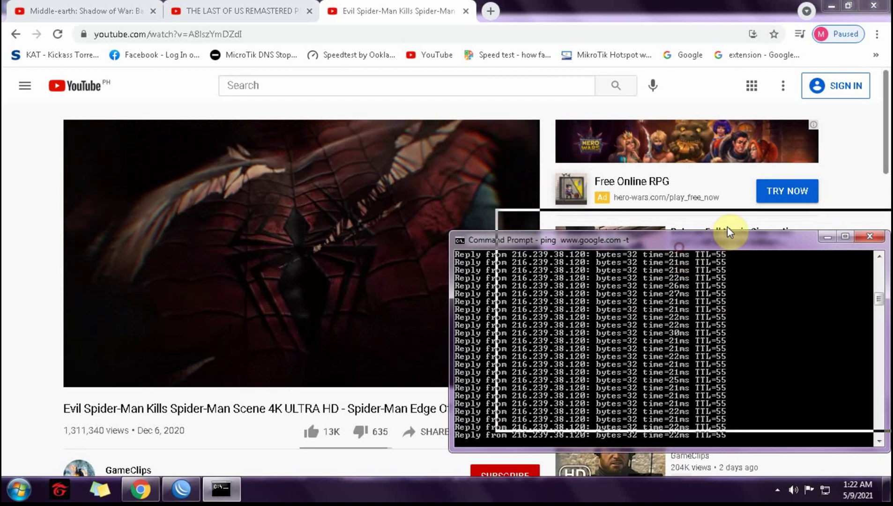
pyautogui.click(192, 490)
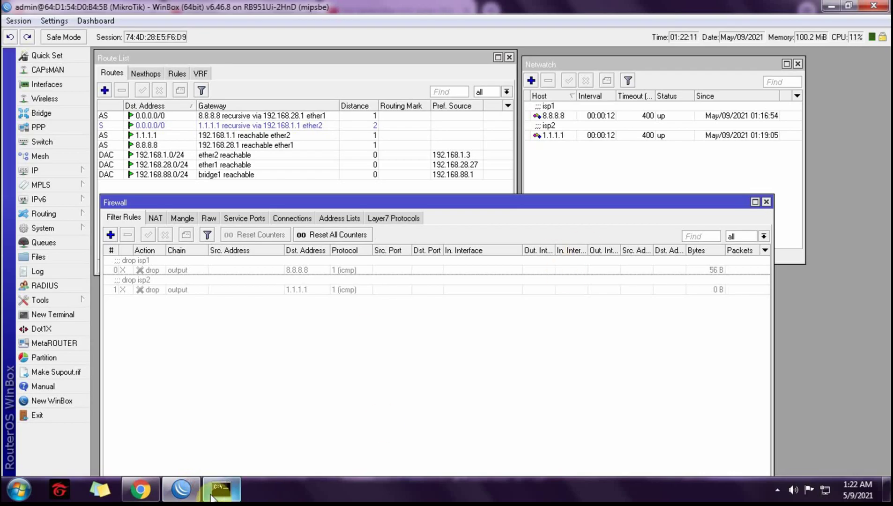
pyautogui.hotkey('alt', 'Tab')
pyautogui.moveTo(590, 224); pyautogui.dragTo(502, 244)
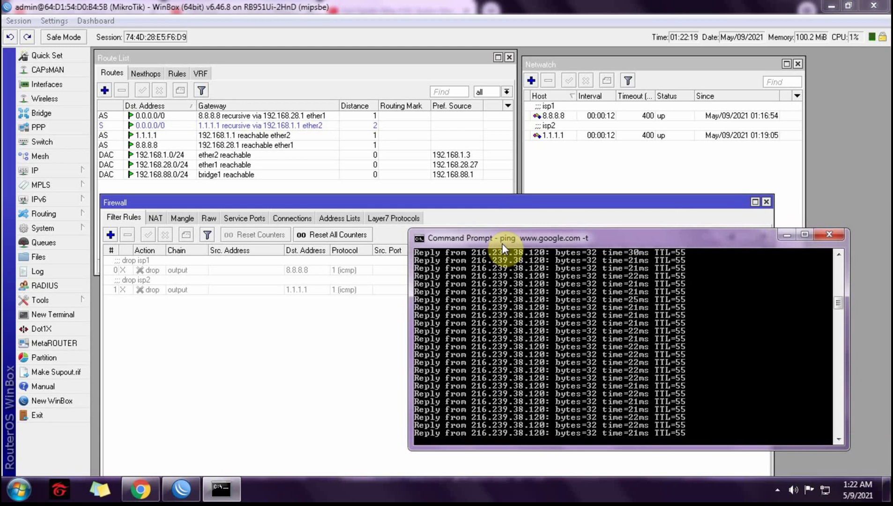
pyautogui.click(171, 270)
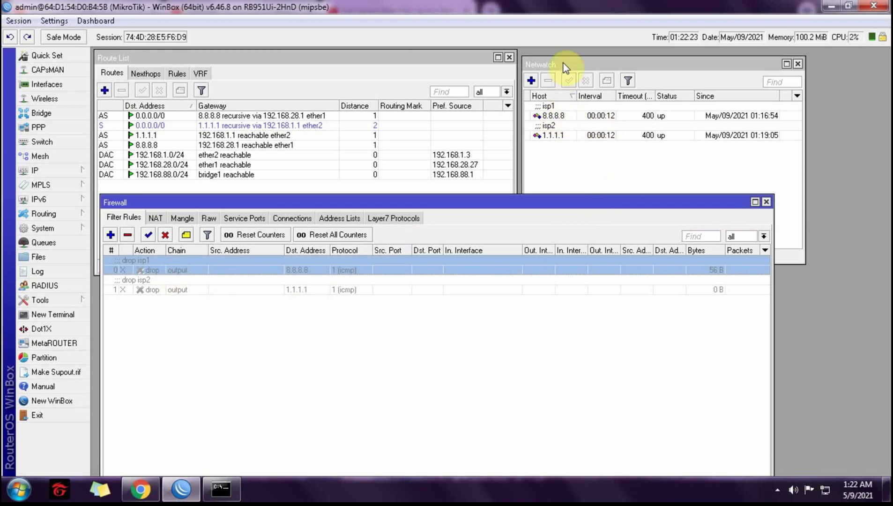
pyautogui.moveTo(566, 68); pyautogui.dragTo(566, 61)
pyautogui.click(504, 370)
pyautogui.click(223, 487)
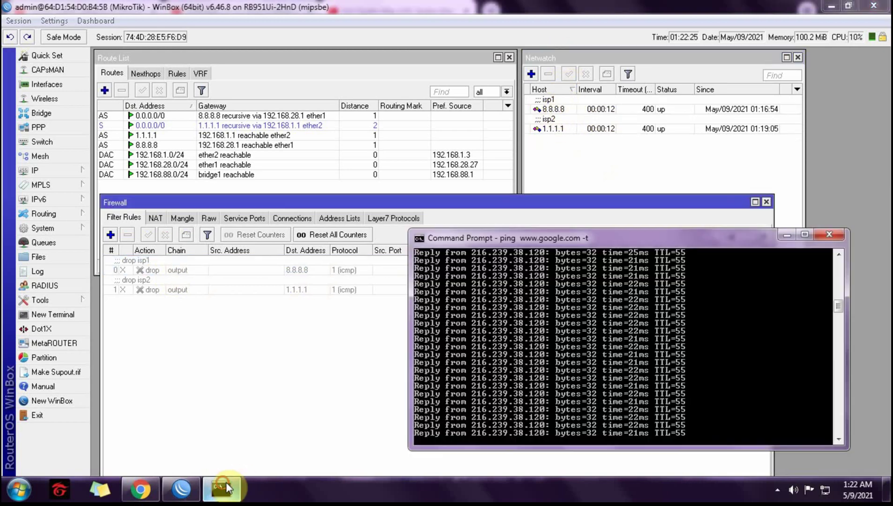
# Enable the drop isp1 filter rule to test failover while watching the ping, routes and Netwatch, and disable it again
pyautogui.click(158, 274)
pyautogui.click(148, 235)
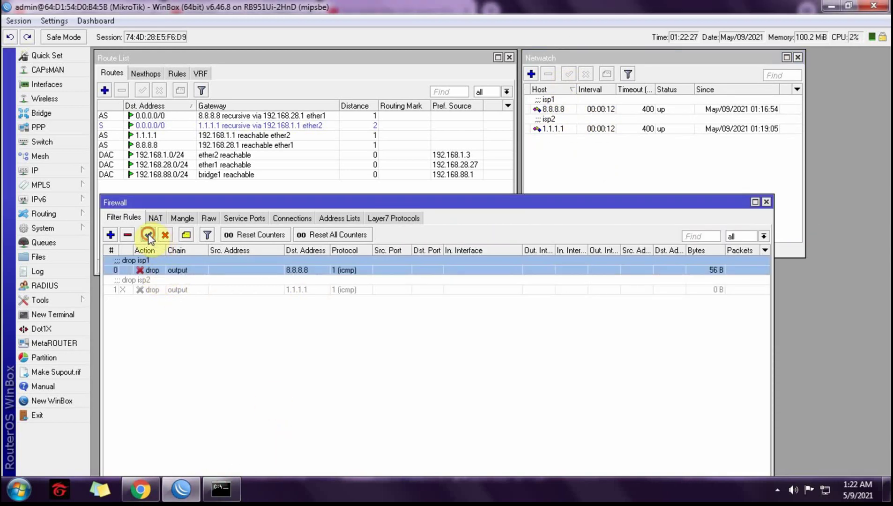
pyautogui.click(221, 488)
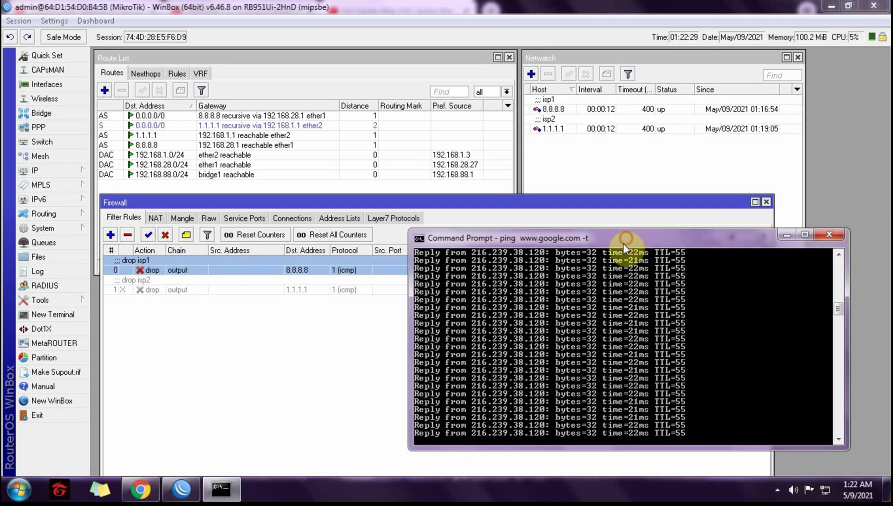
pyautogui.moveTo(626, 237); pyautogui.dragTo(700, 185)
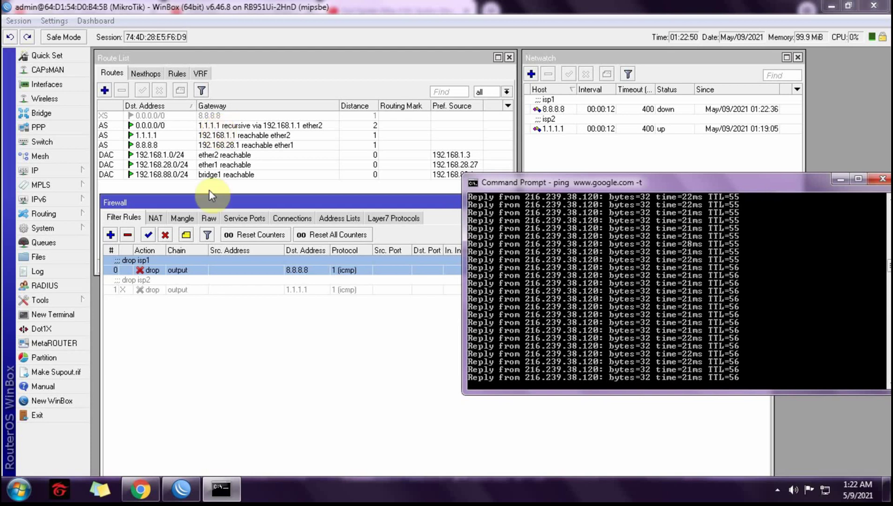
pyautogui.click(165, 235)
pyautogui.click(222, 489)
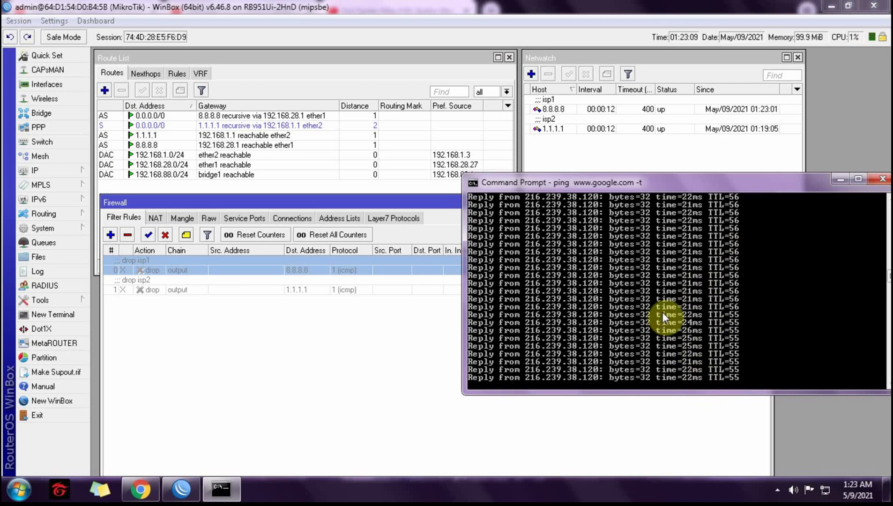
# Enable the drop isp2 filter rule to test failover against the running ping, and disable it again
pyautogui.click(150, 289)
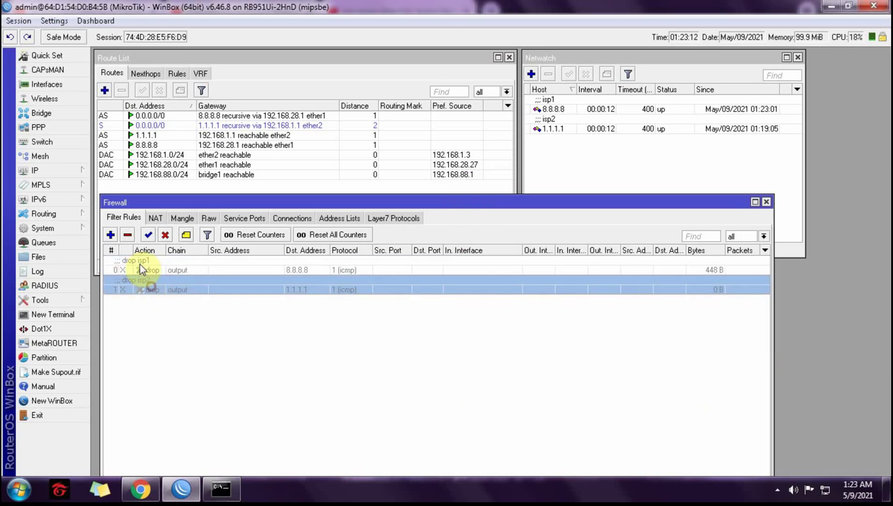
pyautogui.click(148, 236)
pyautogui.click(219, 488)
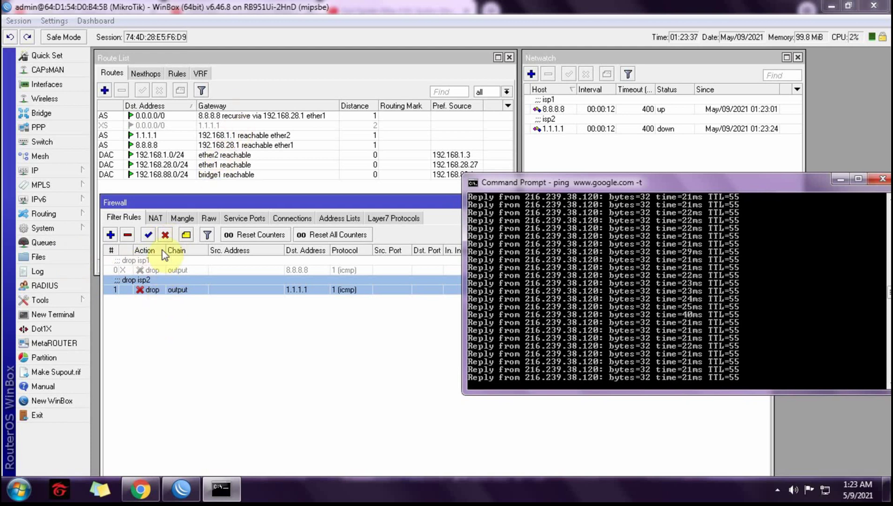
pyautogui.click(165, 235)
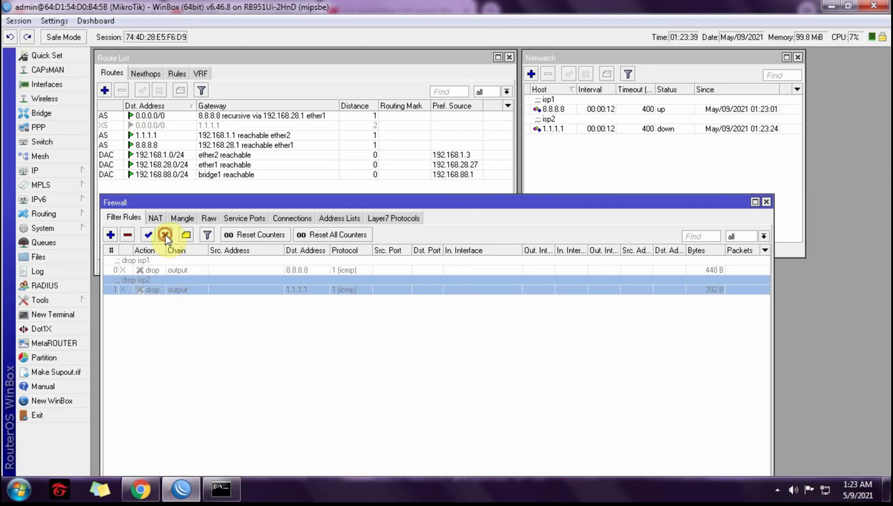
pyautogui.click(224, 486)
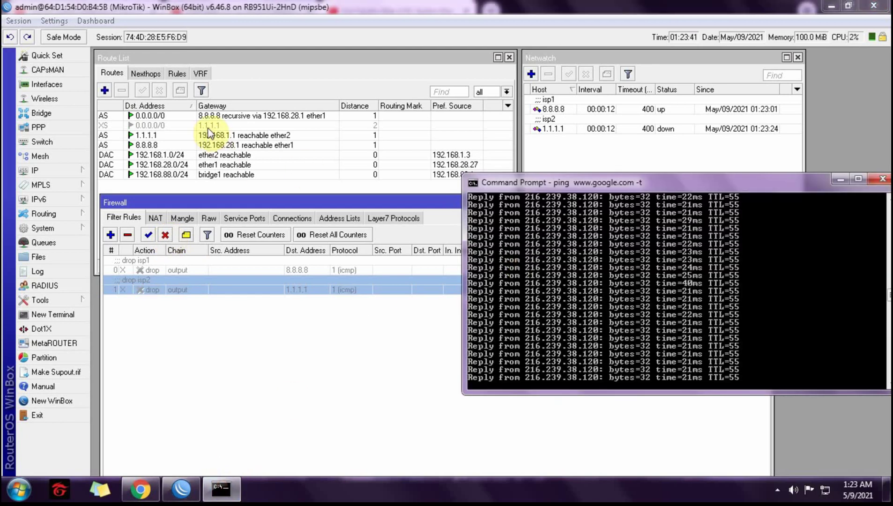